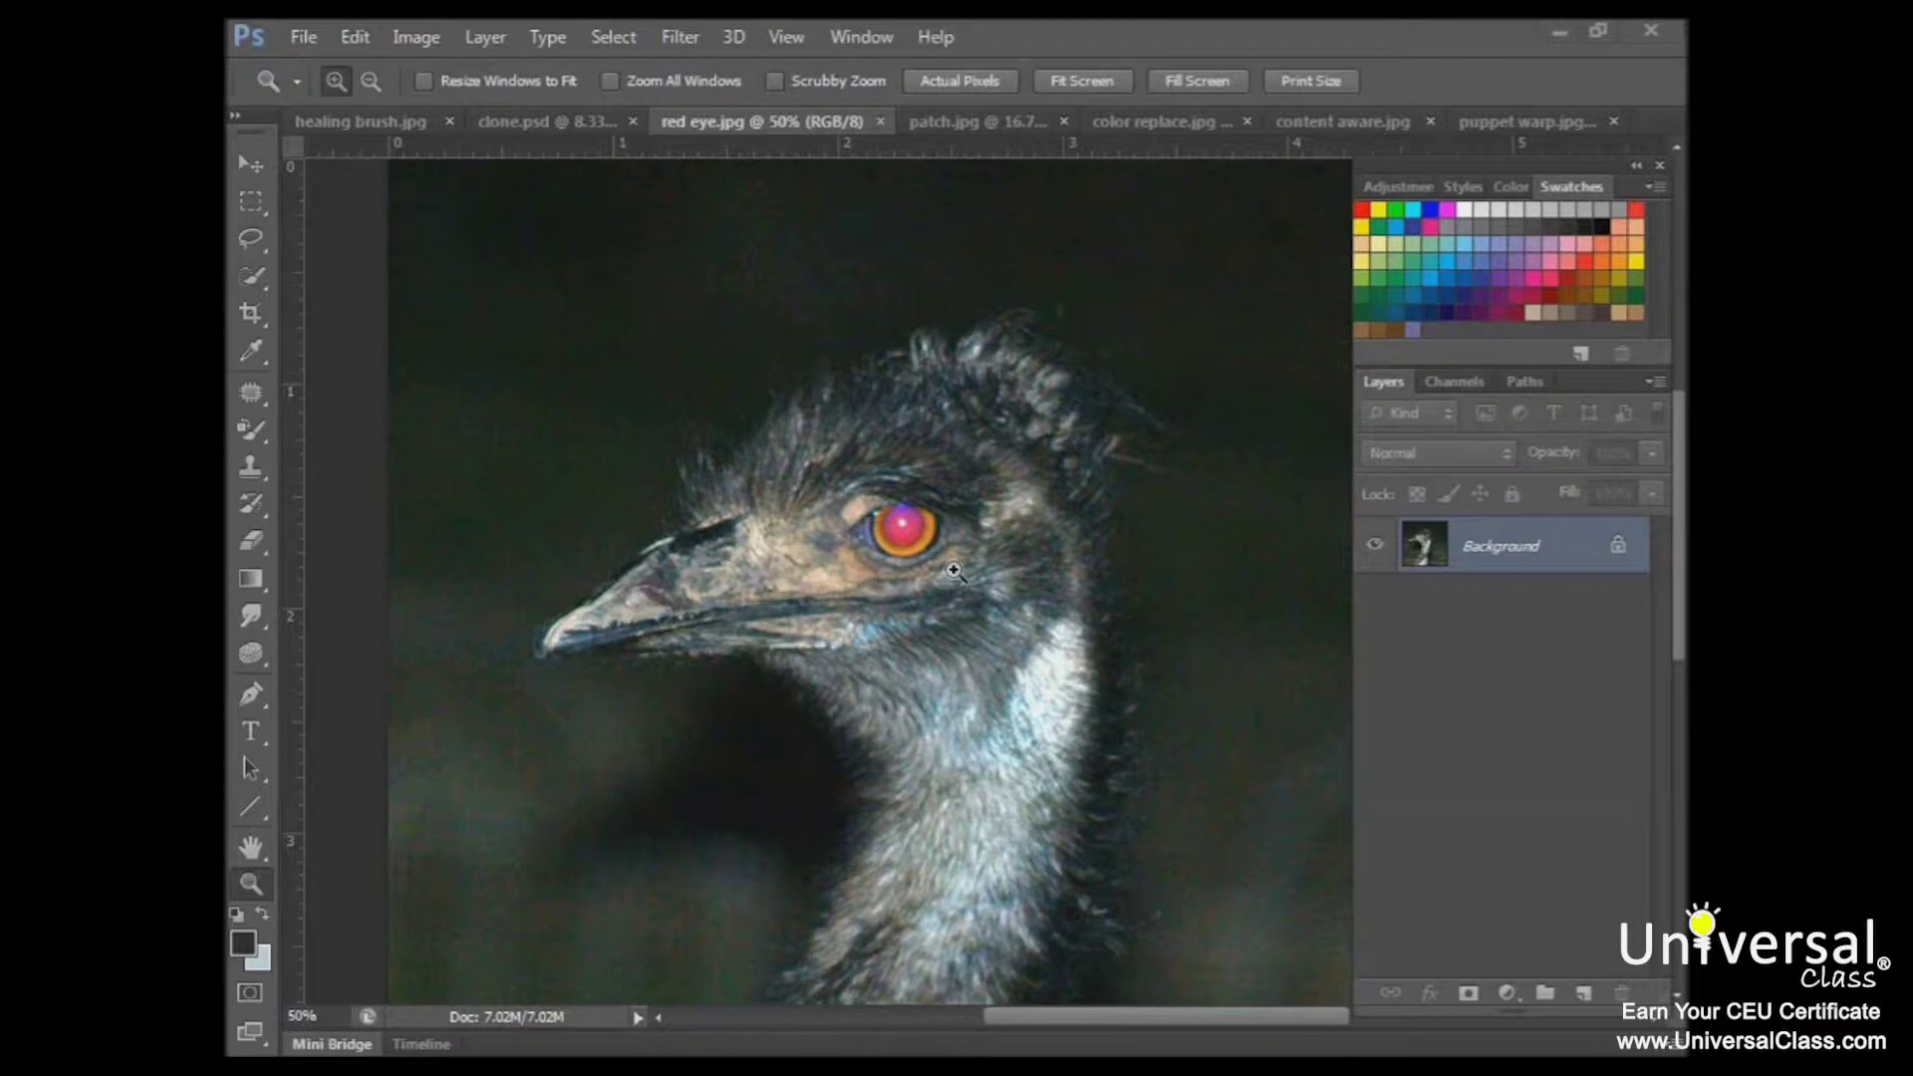
Remove the red eye from the bird's pupil with the Red Eye tool, using a darken amount of 85%.
{"action": "key", "text": "j"}
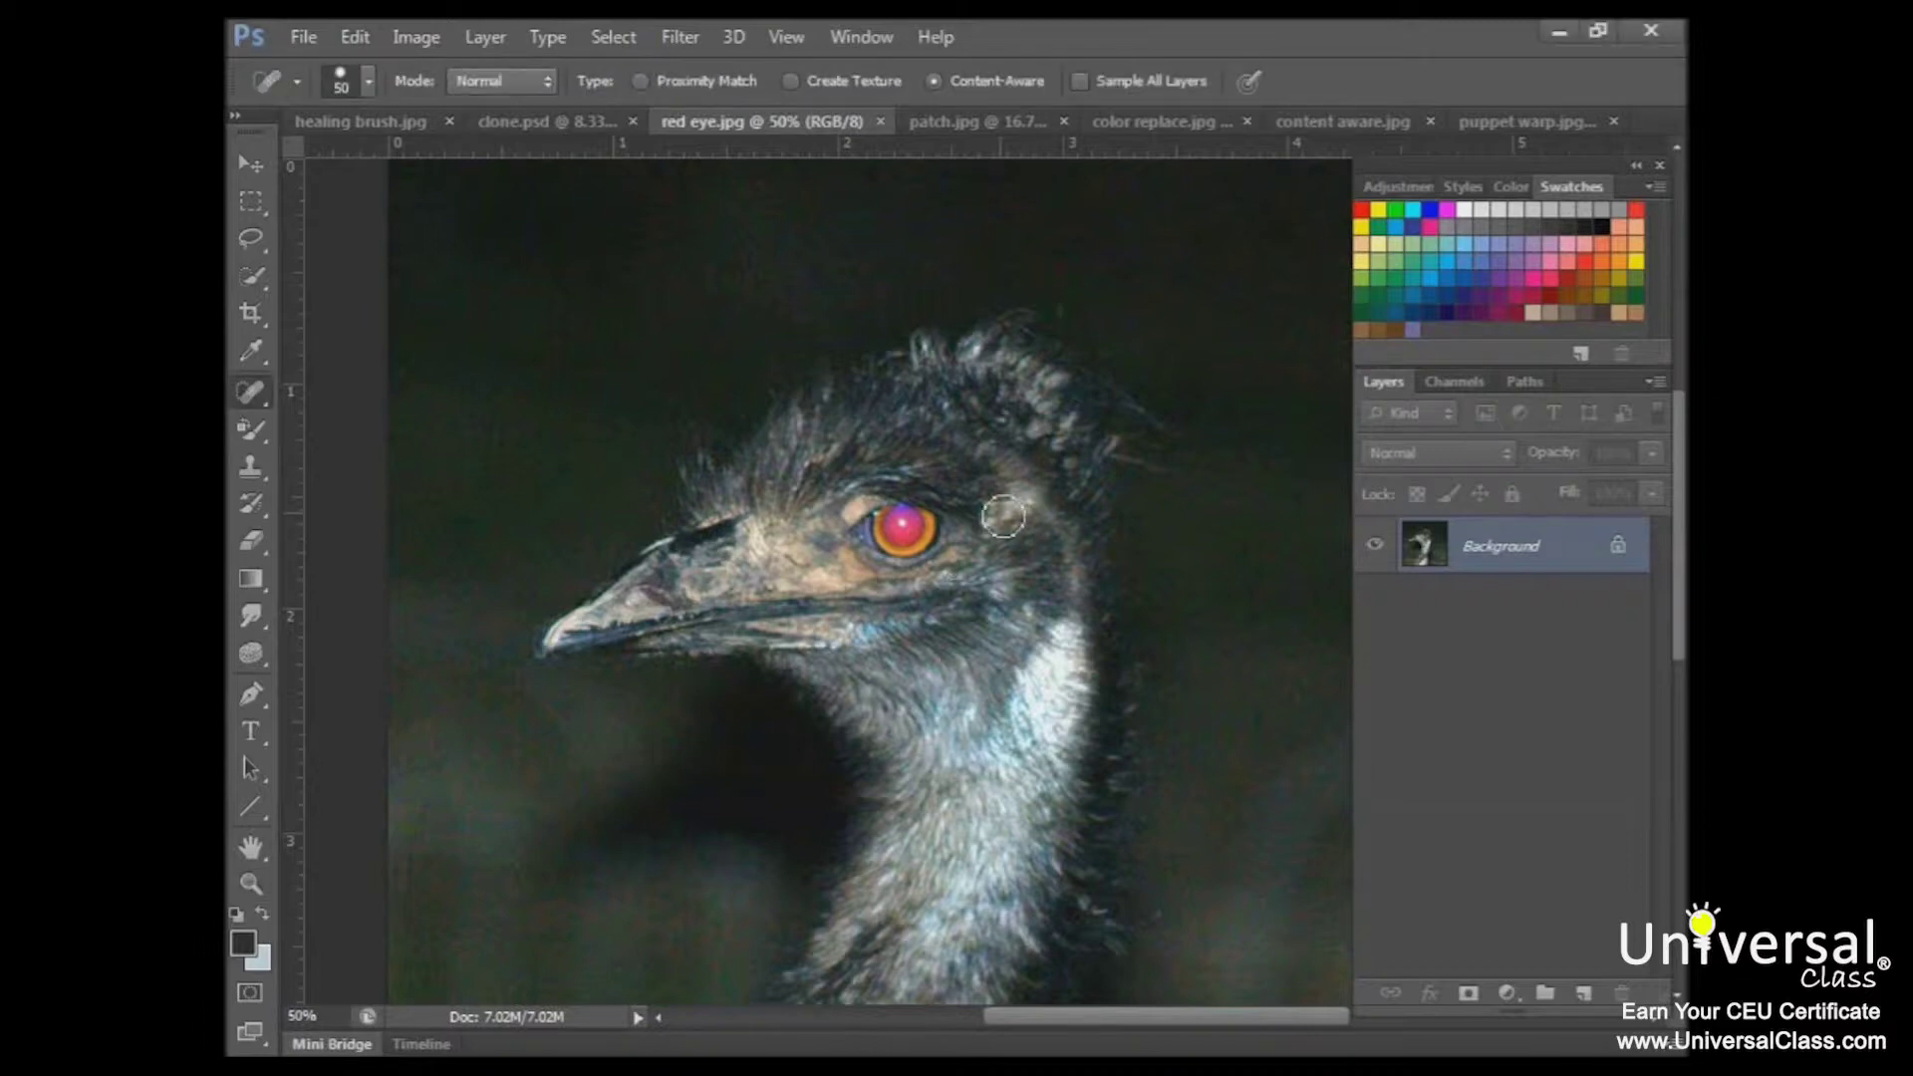
{"action": "left_click", "coordinate": [260, 391]}
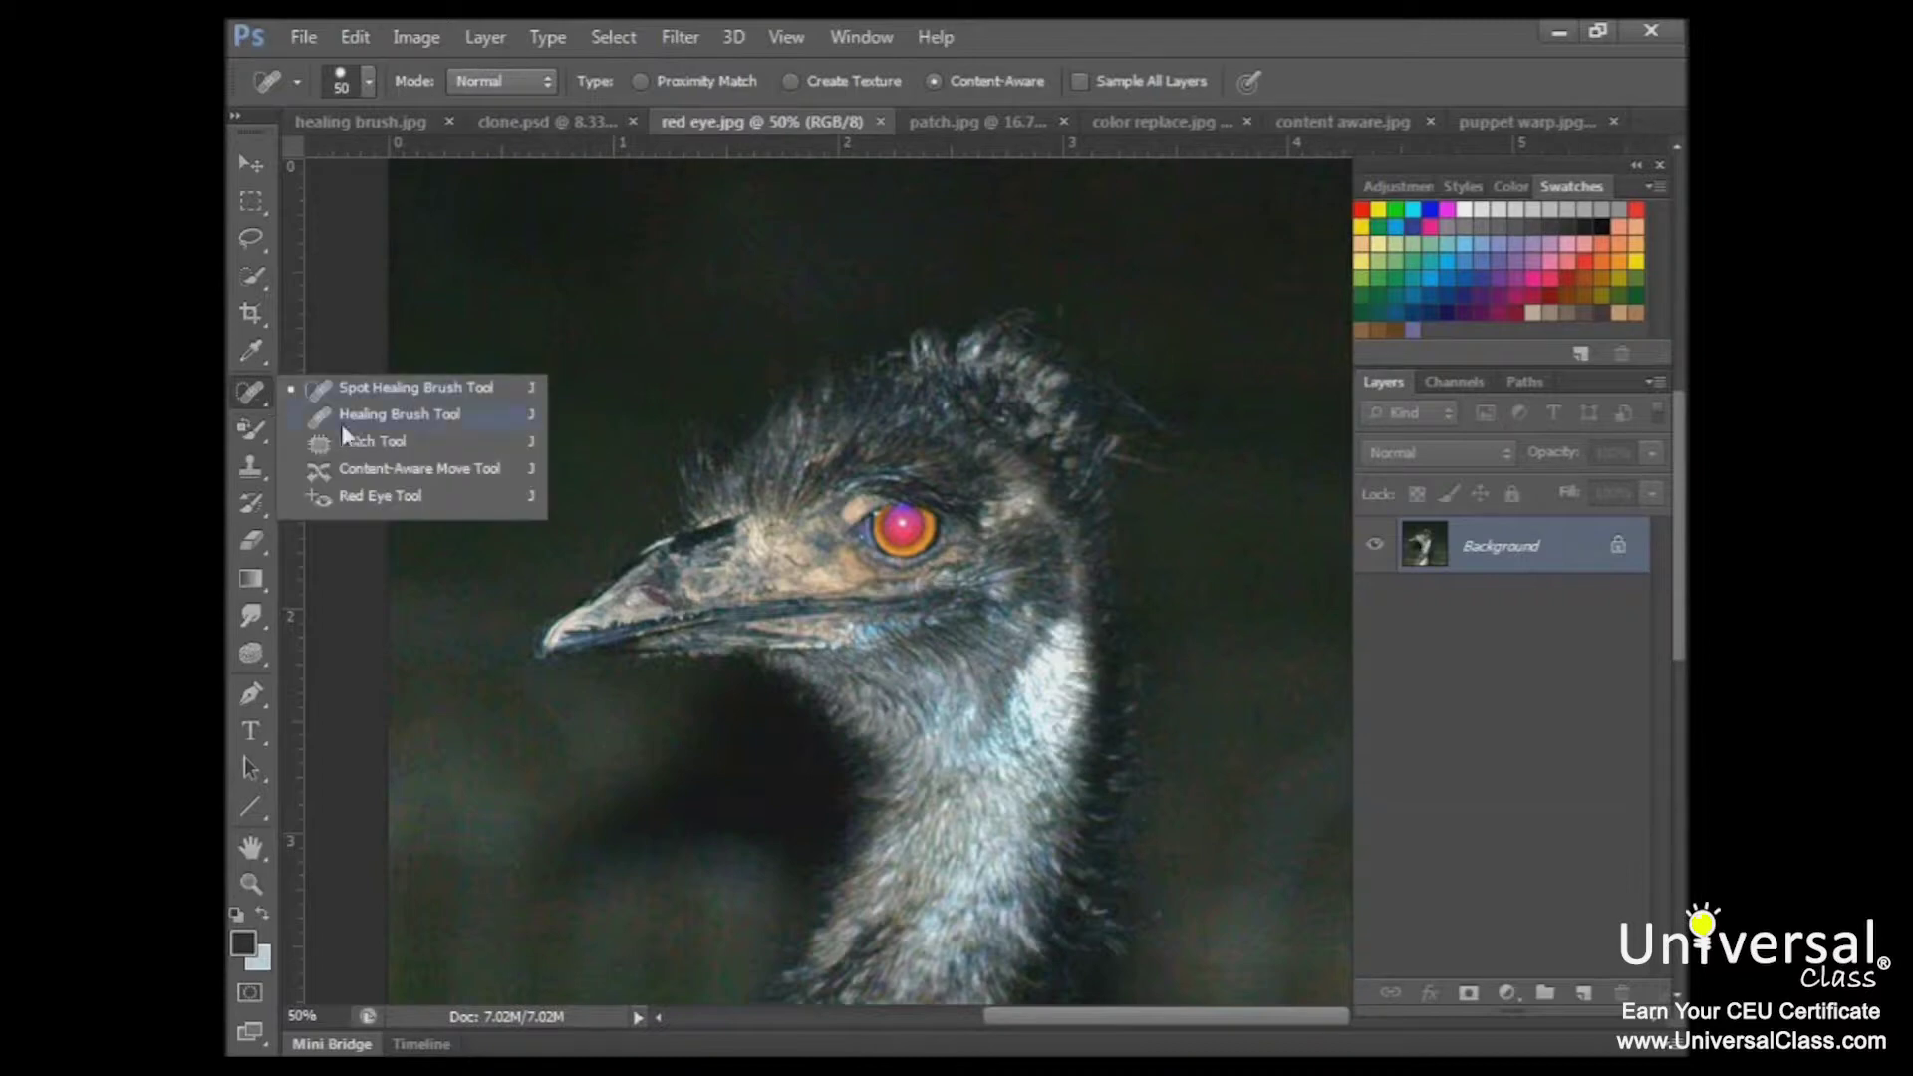
{"action": "left_click", "coordinate": [381, 495]}
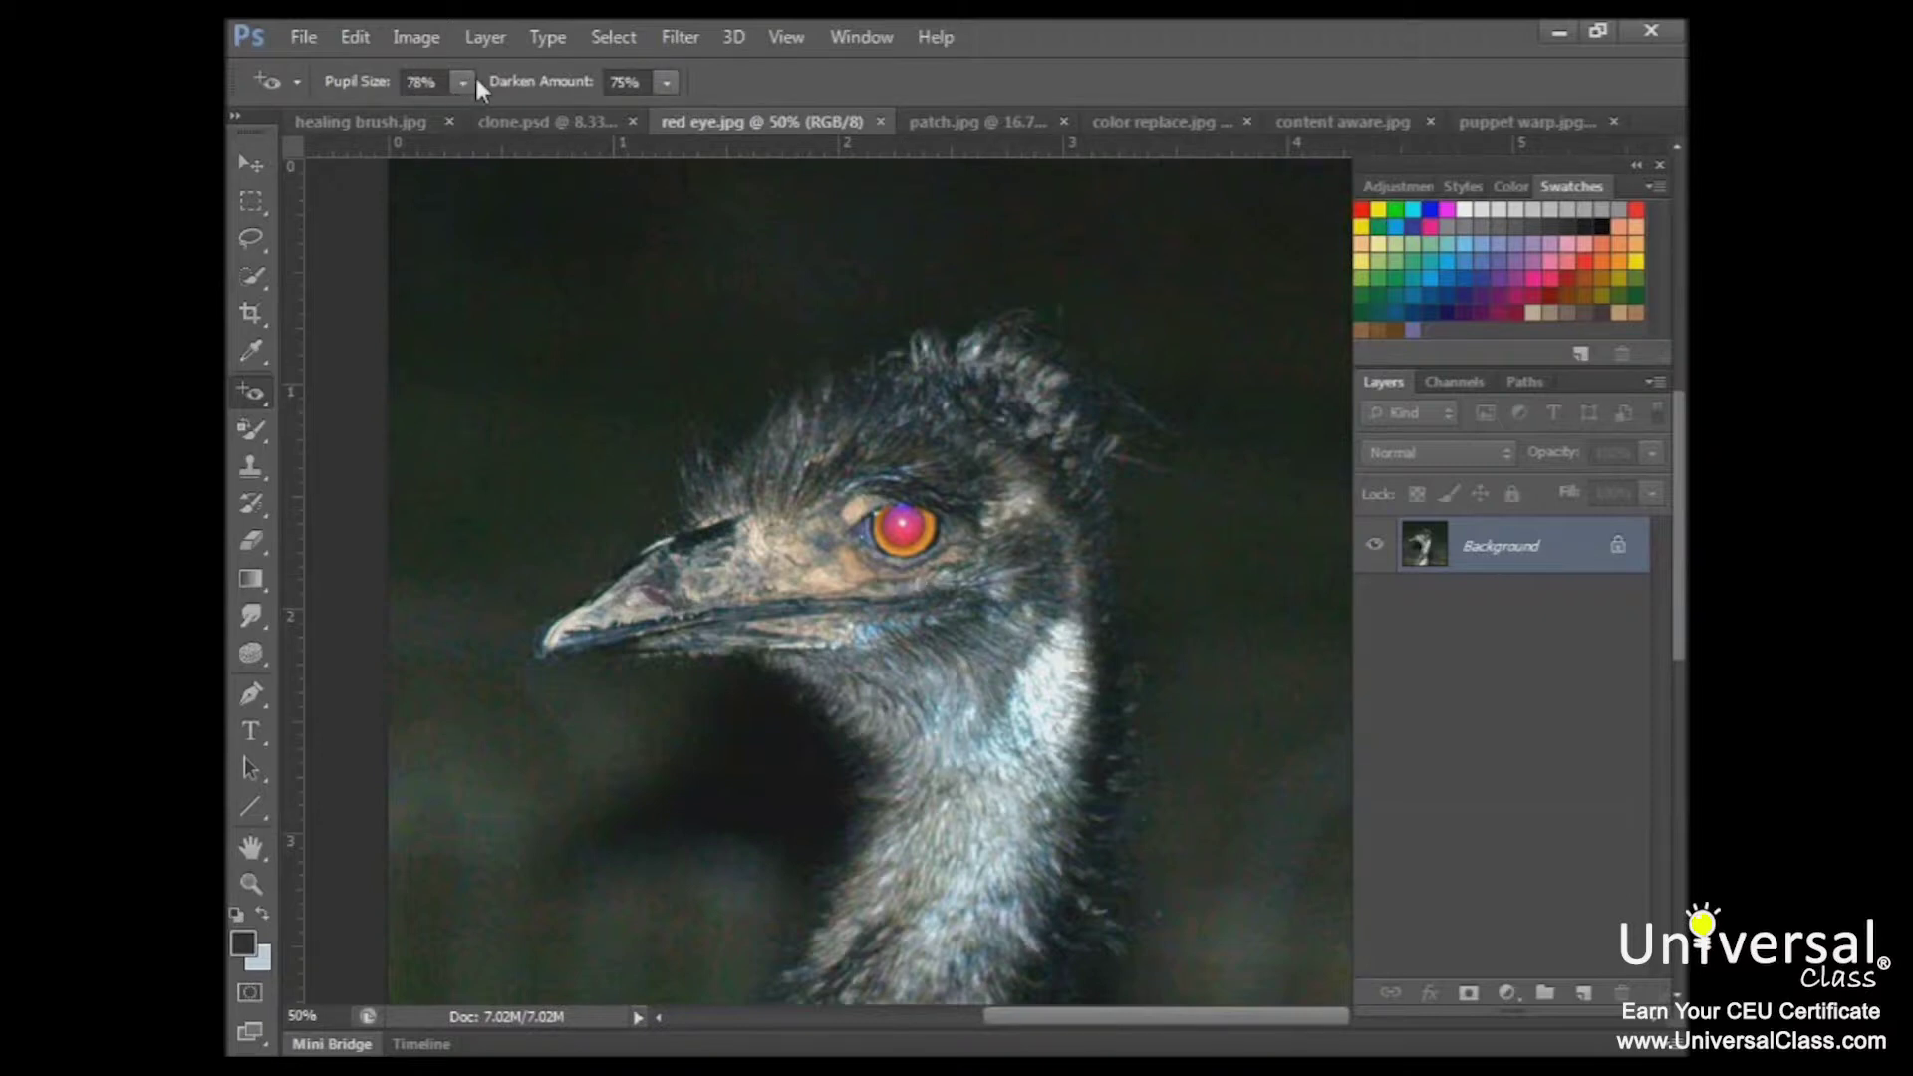
{"action": "left_click", "coordinate": [663, 83]}
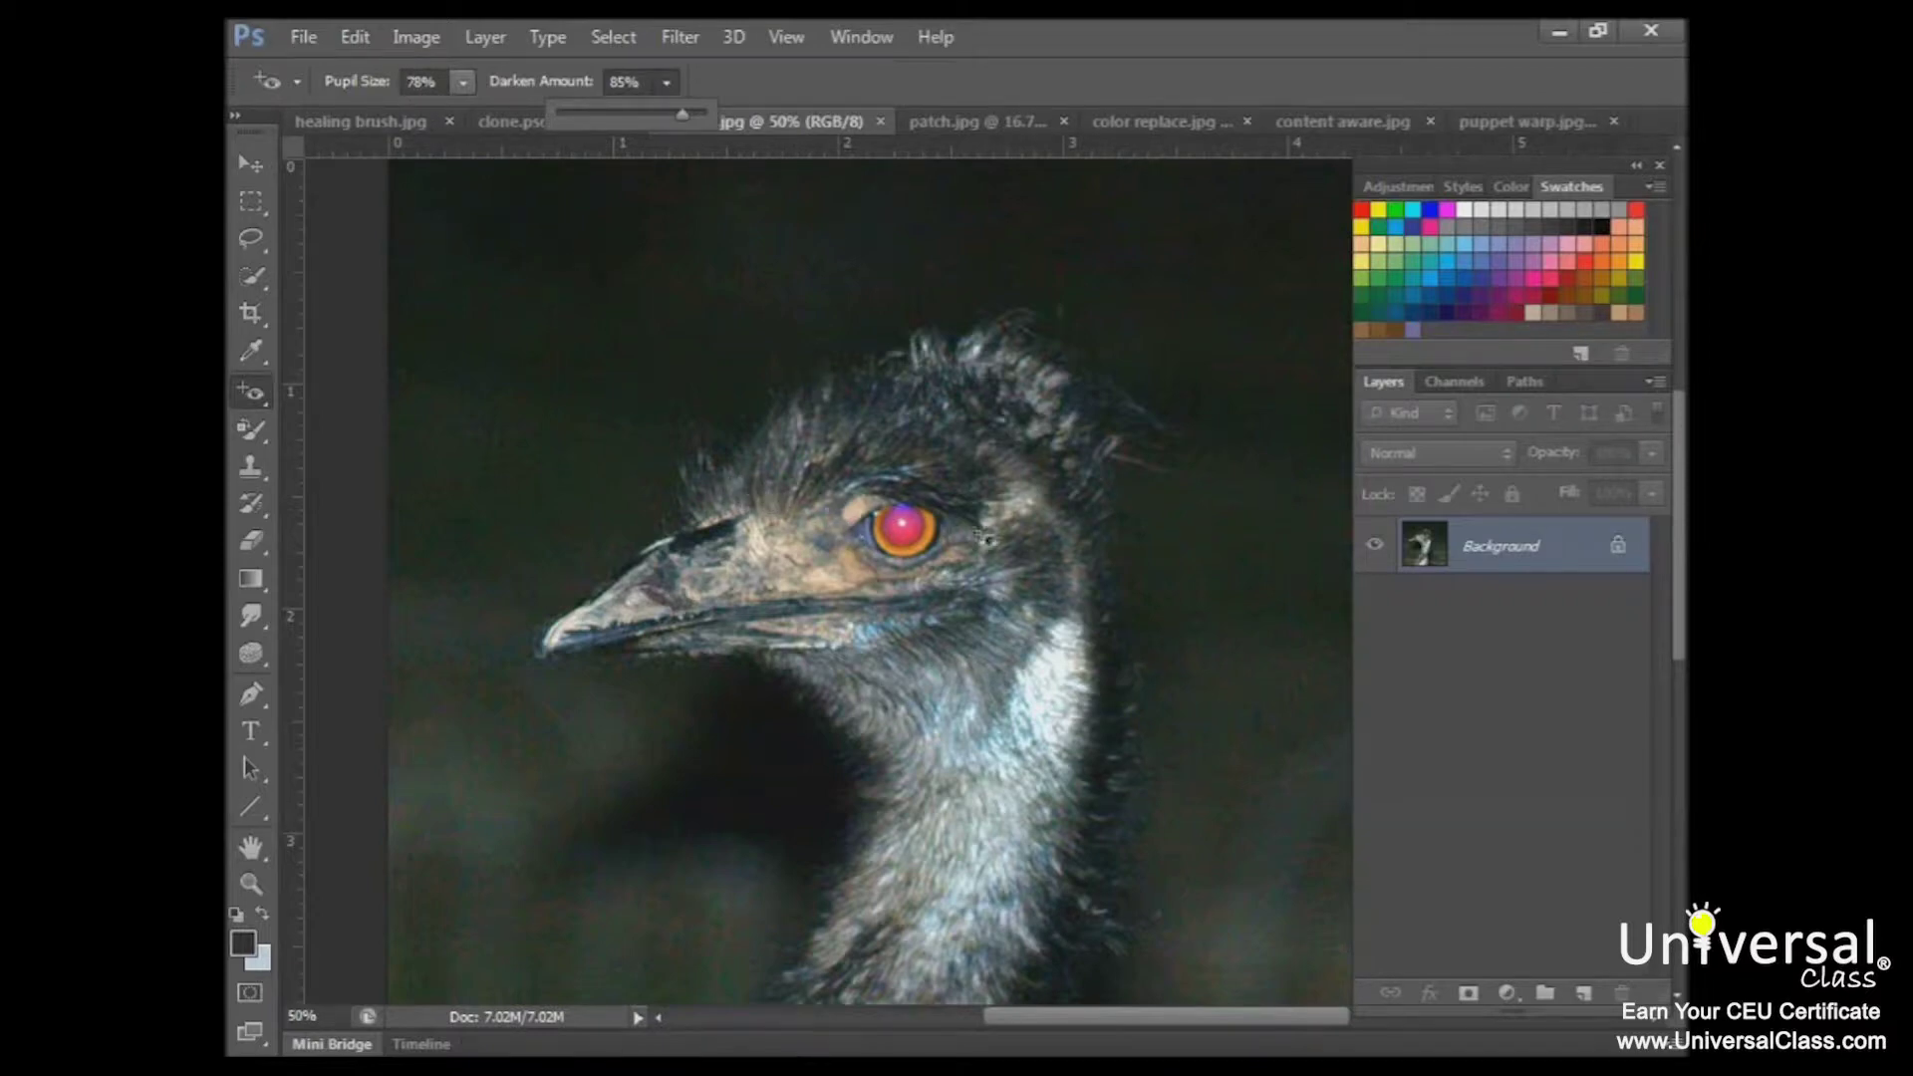
{"action": "left_click", "coordinate": [912, 530]}
{"action": "left_click", "coordinate": [915, 538]}
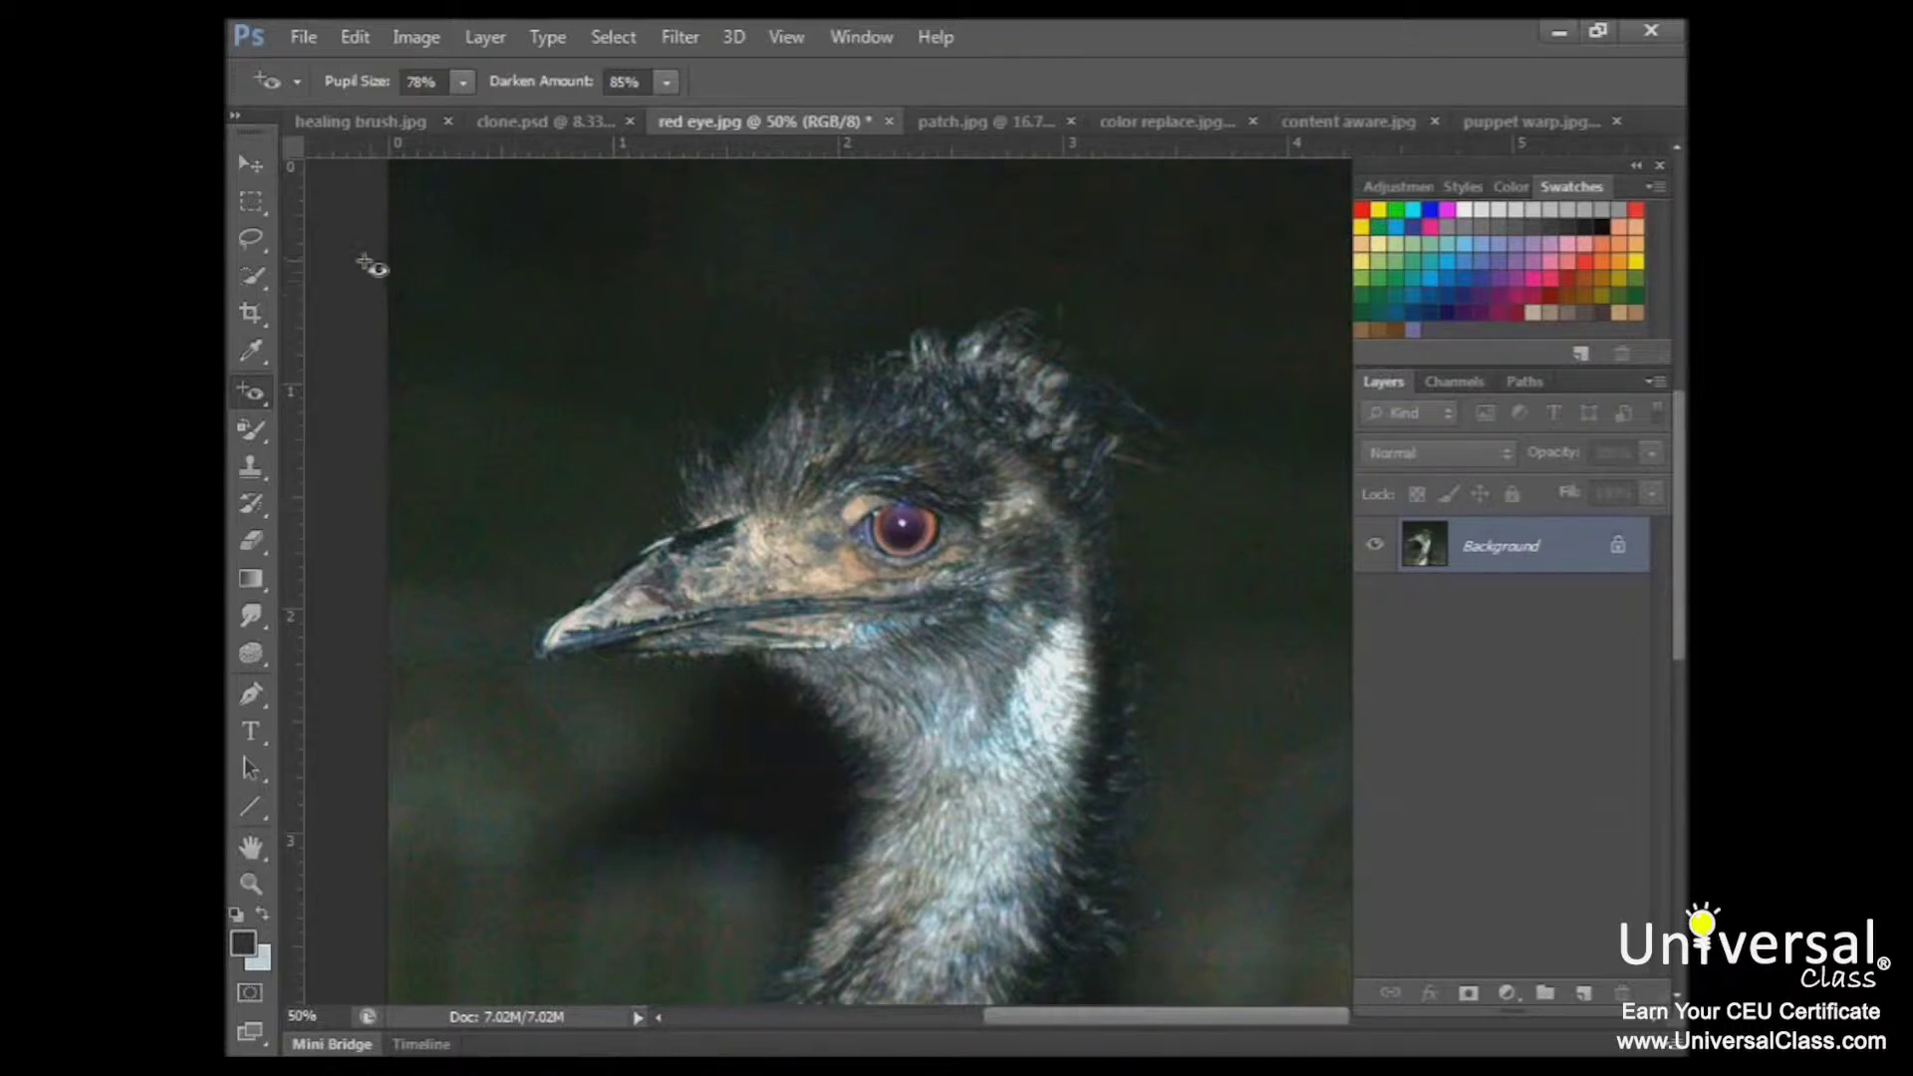
In clone.psd, choose the Clone Stamp tool and set its brush size to 1200 px.
{"action": "left_click", "coordinate": [505, 118]}
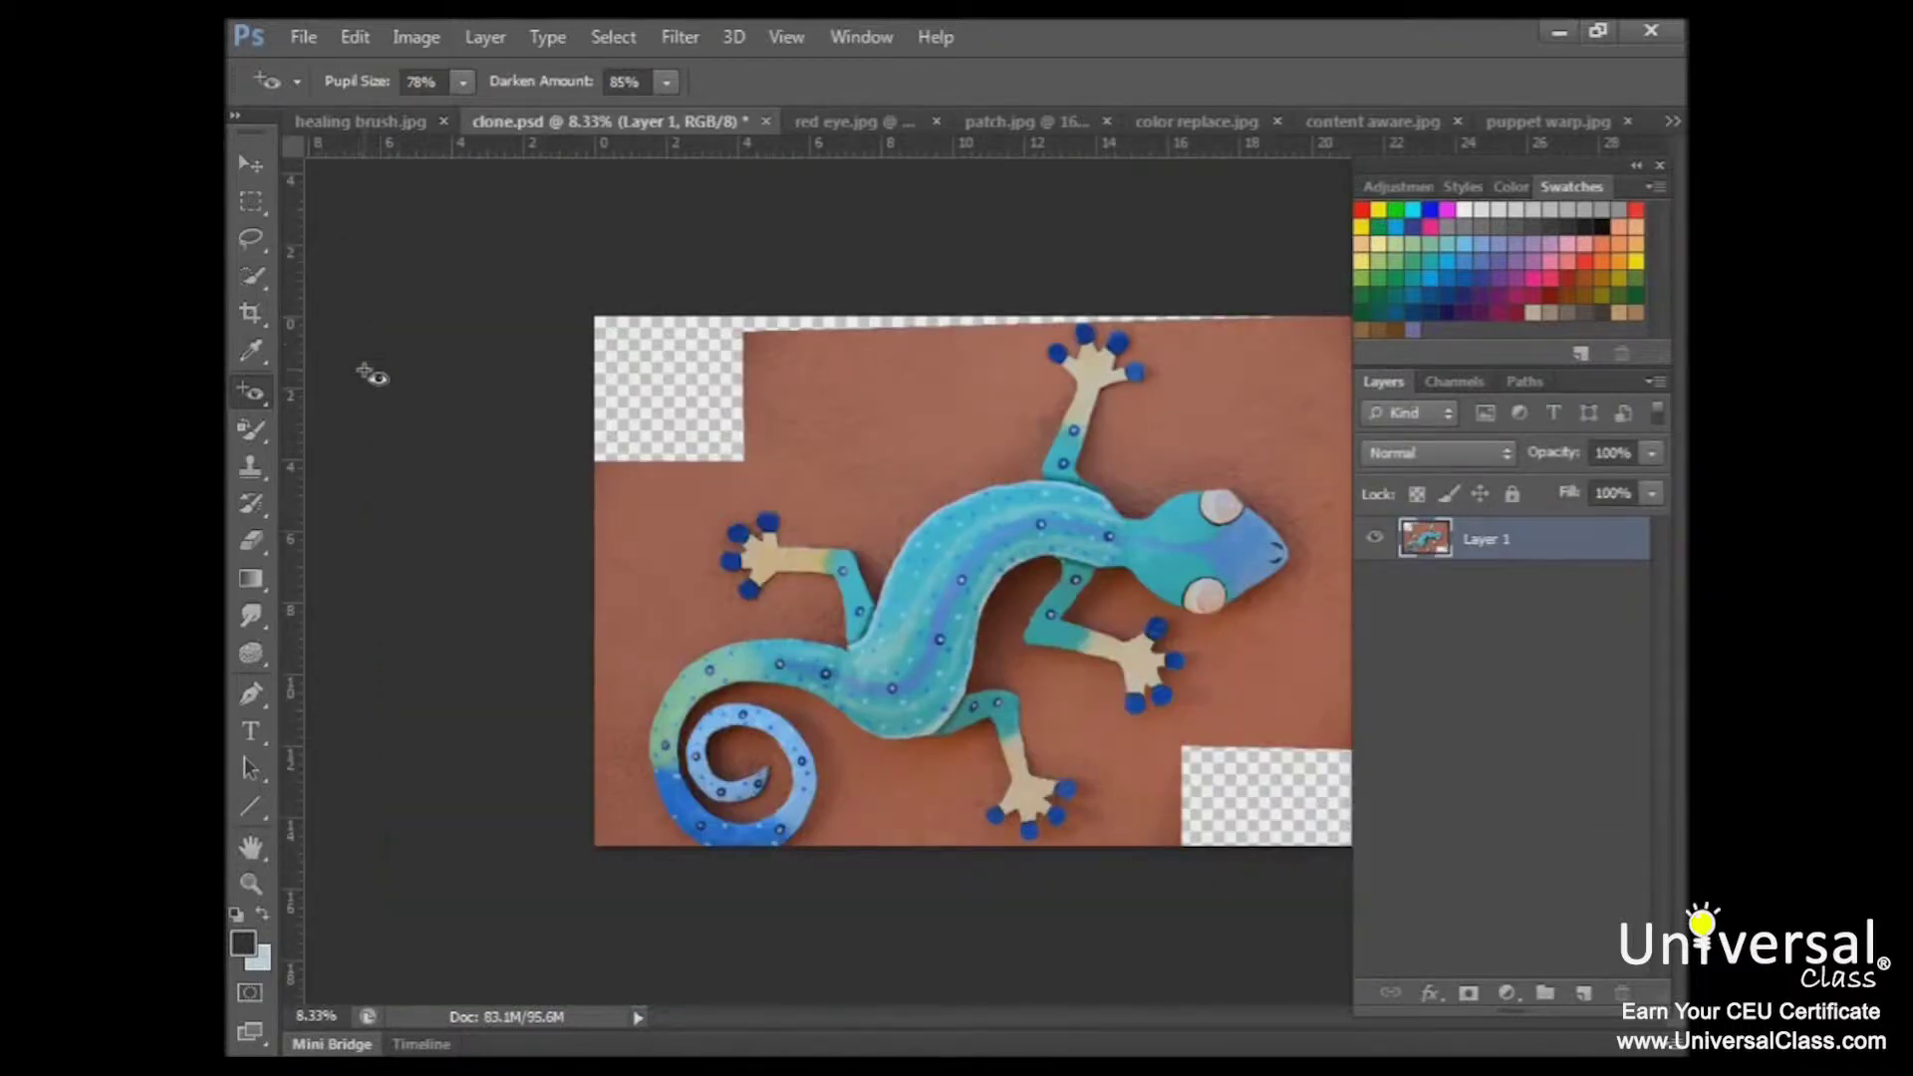
{"action": "left_click", "coordinate": [248, 465]}
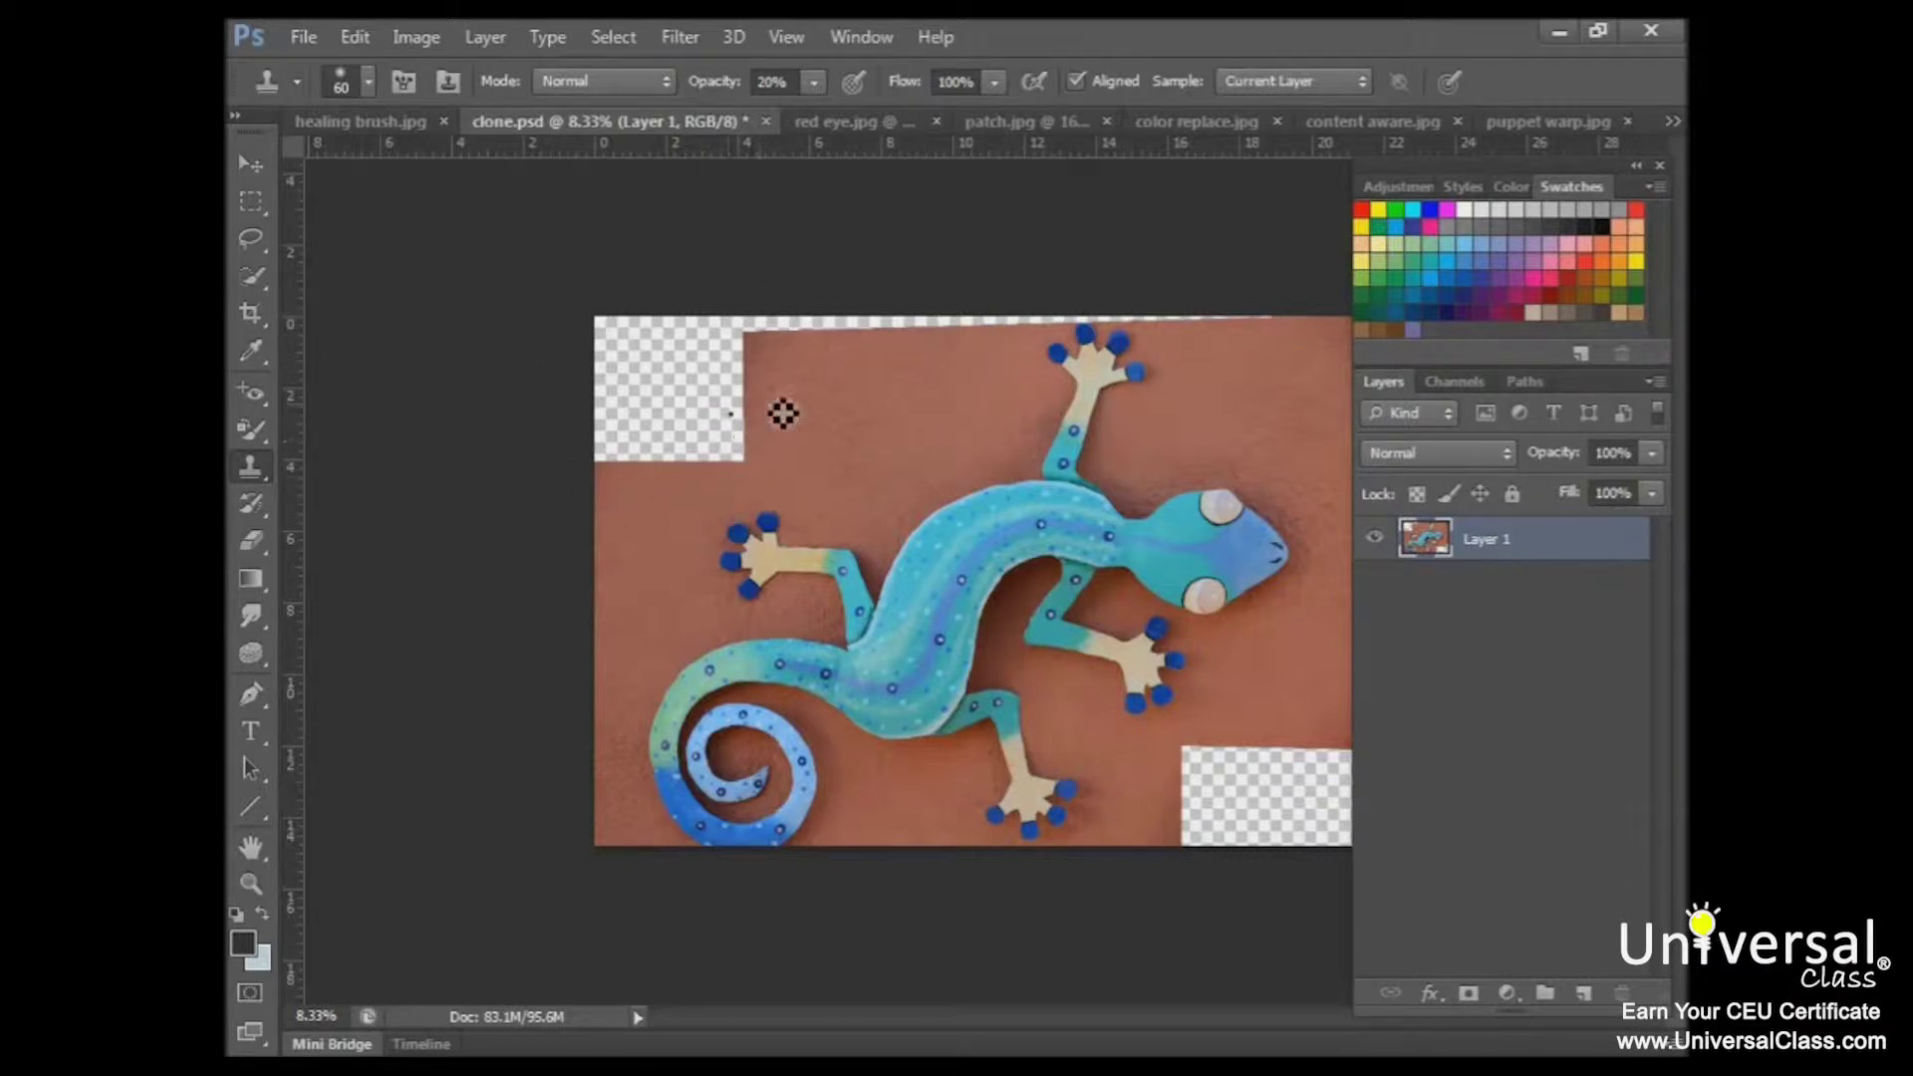
{"action": "right_click", "coordinate": [249, 466]}
{"action": "left_click", "coordinate": [367, 81]}
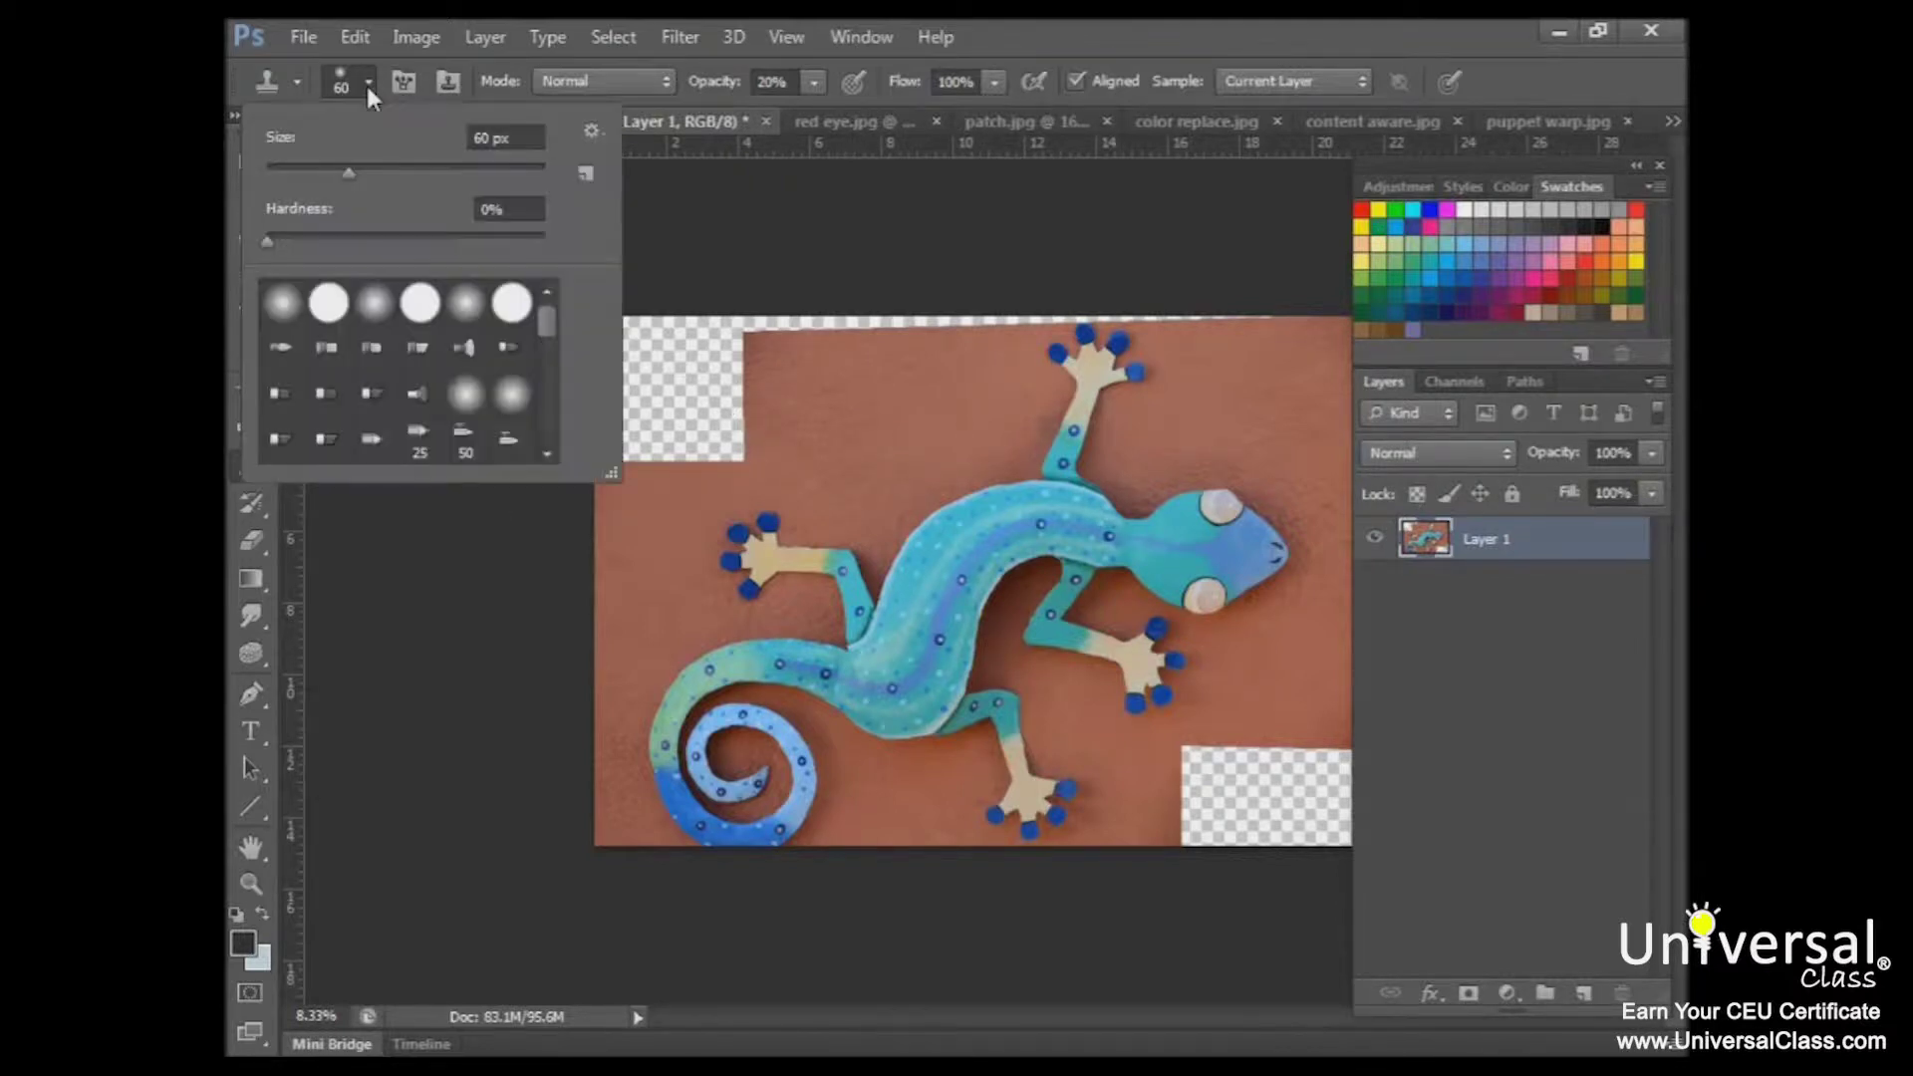
{"action": "left_click_drag", "start_coordinate": [387, 179], "coordinate": [415, 178]}
{"action": "key", "text": "Return"}
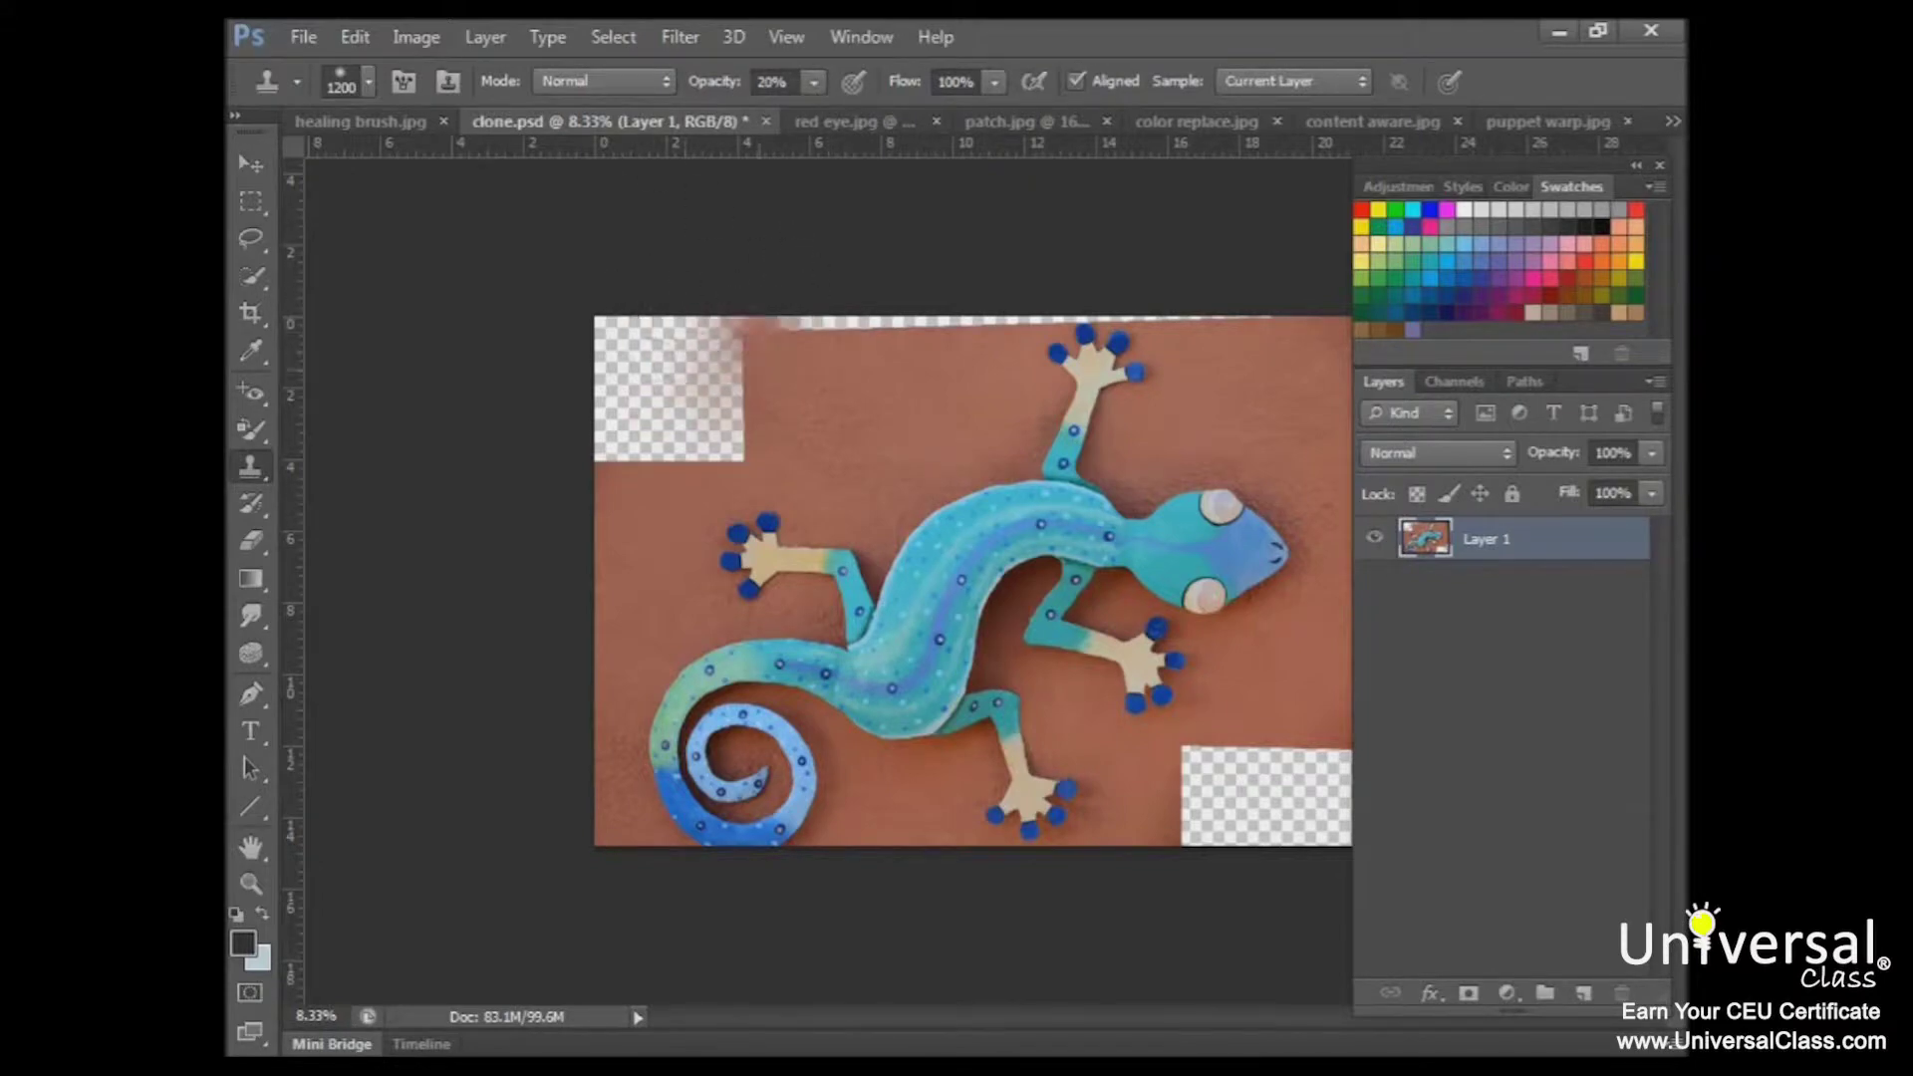
Set the Clone Stamp opacity to 100%.
{"action": "left_click", "coordinate": [817, 90]}
{"action": "left_click_drag", "start_coordinate": [900, 116], "coordinate": [977, 112]}
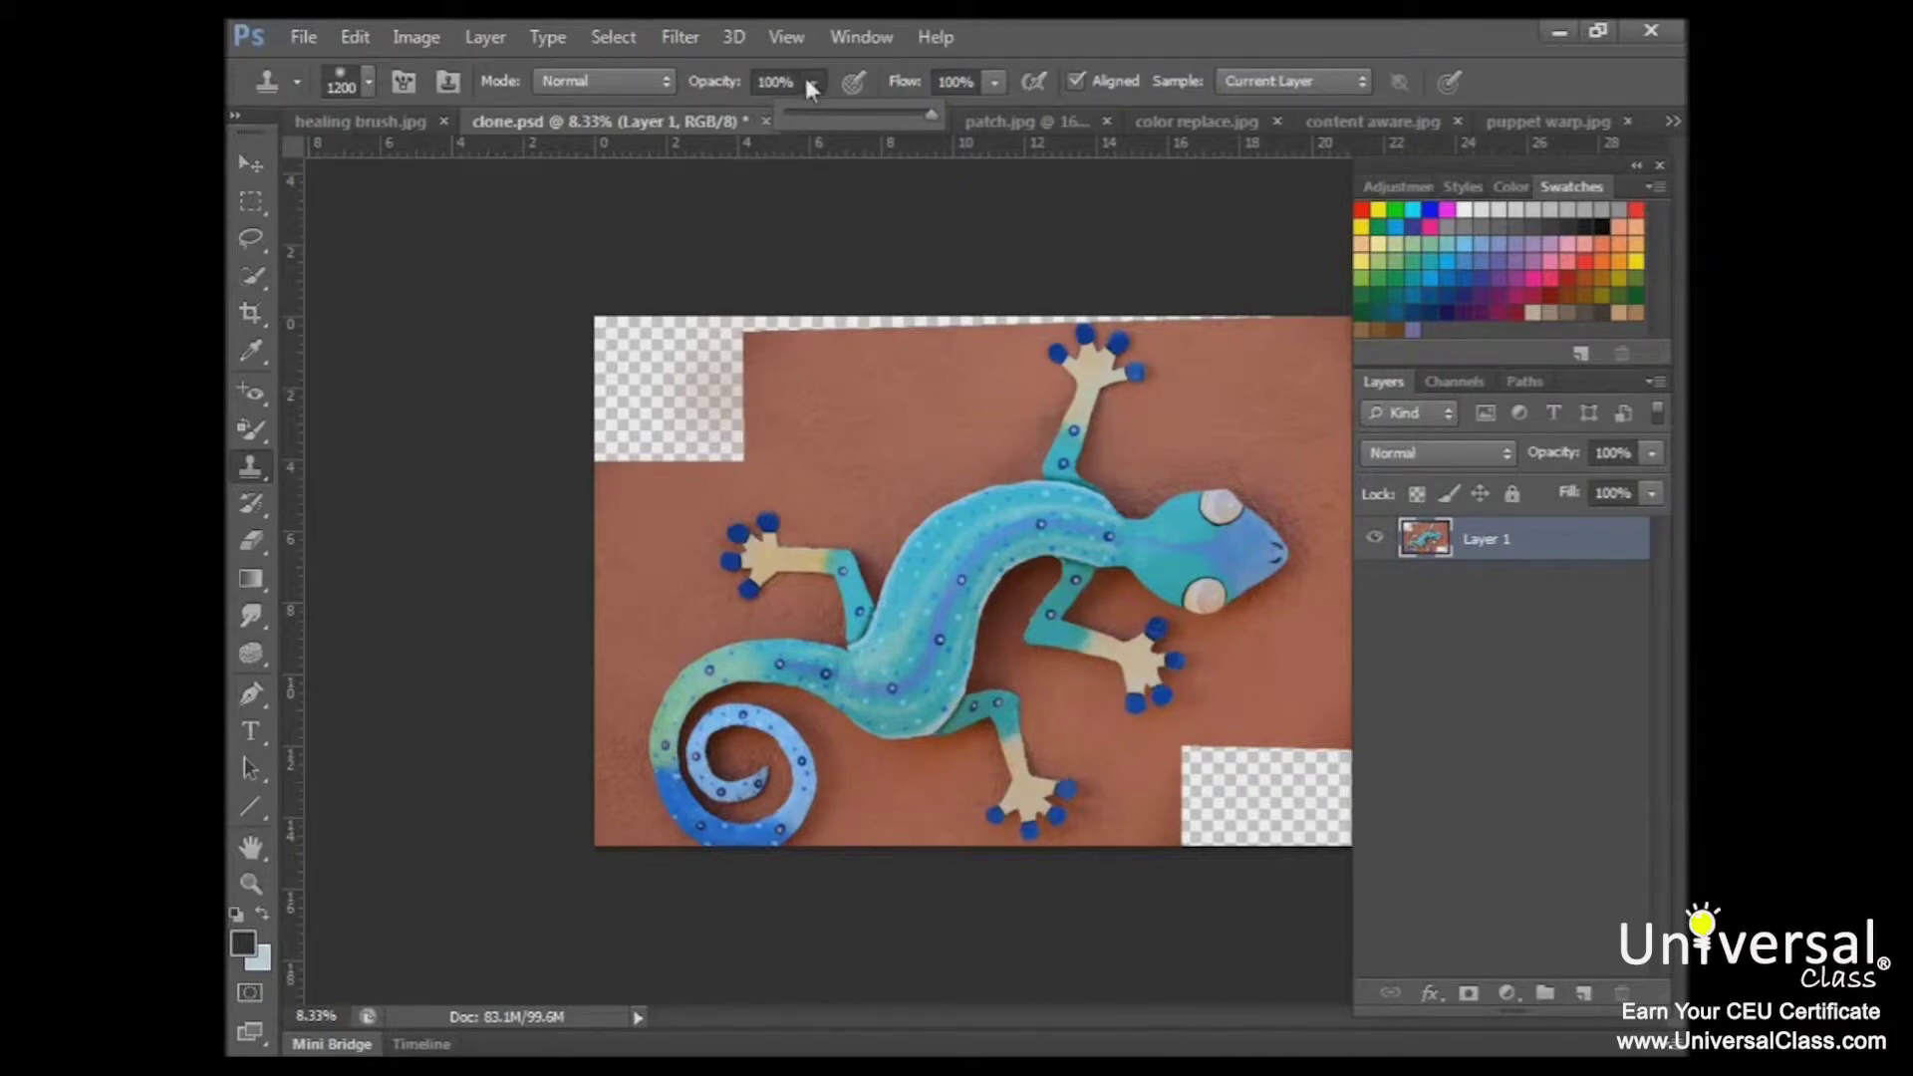
{"action": "left_click", "coordinate": [834, 188]}
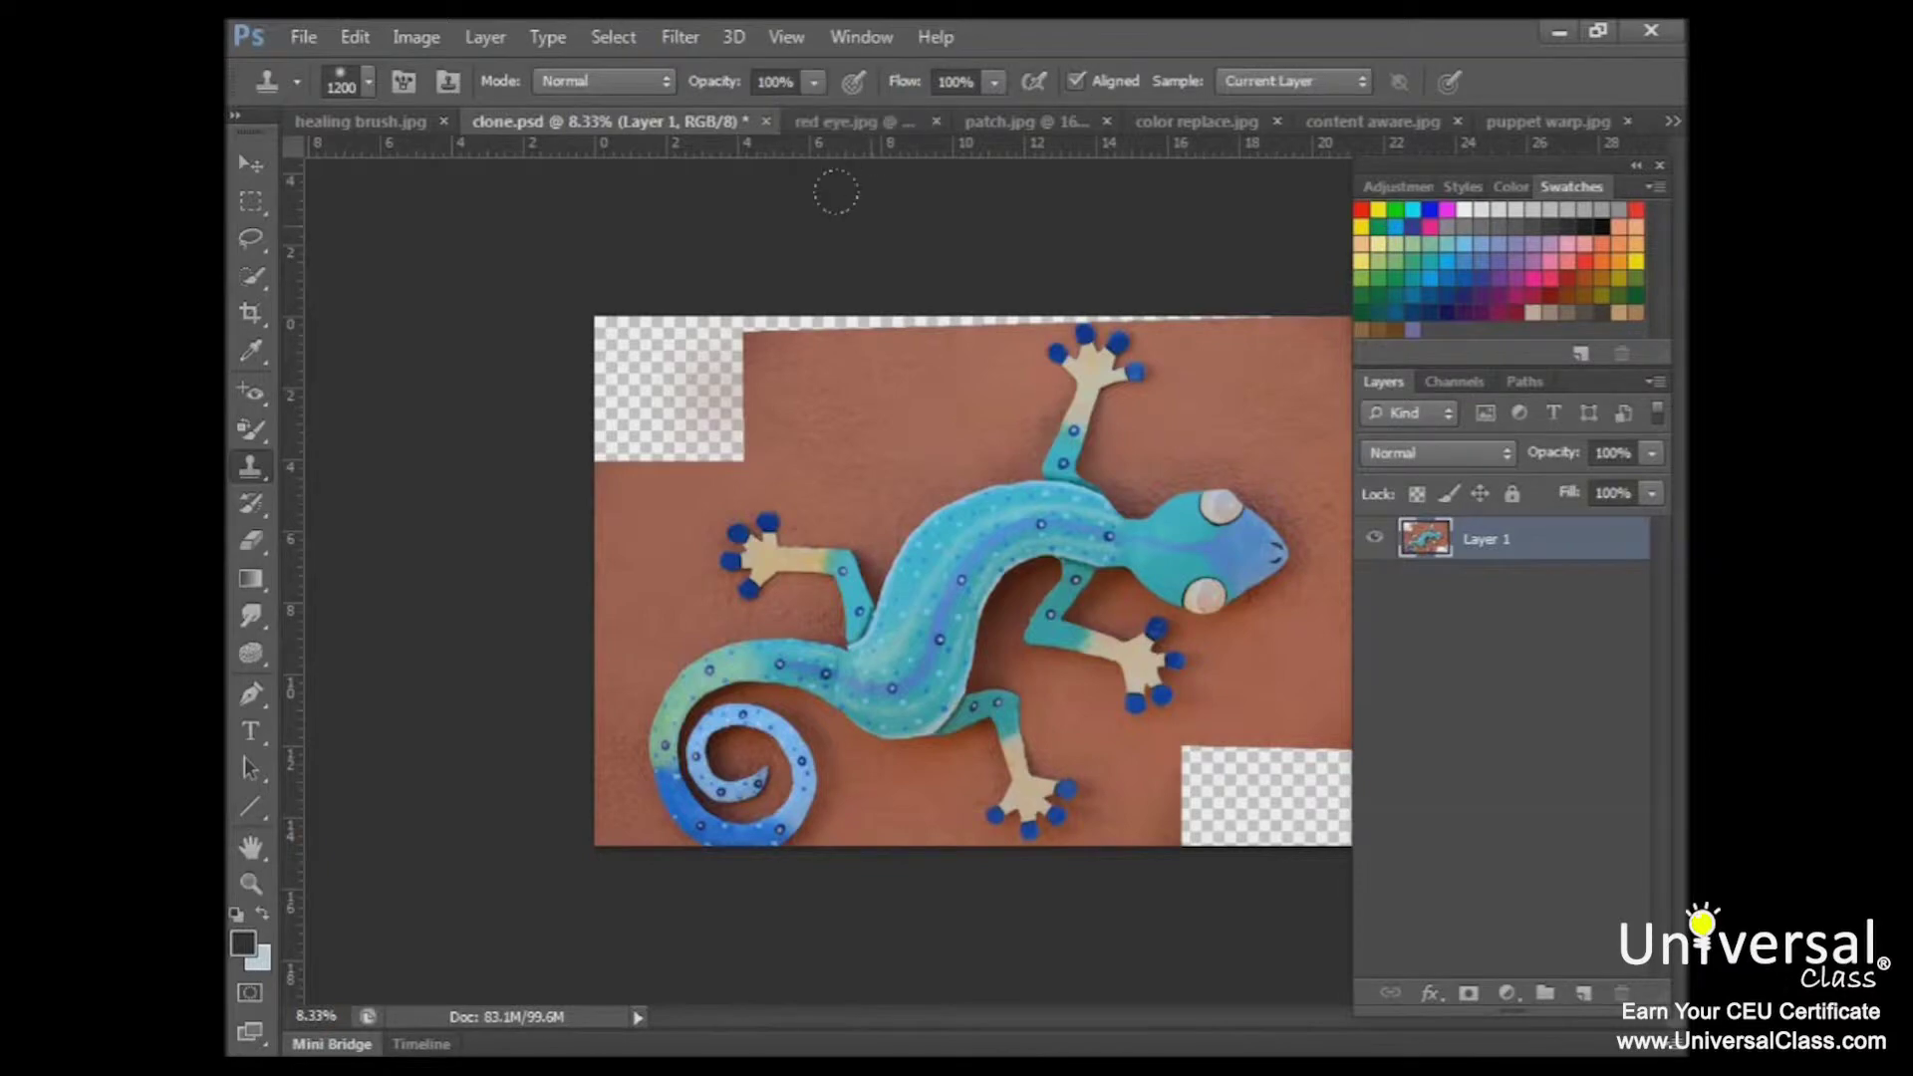
Clone the nearby terracotta background over most of the transparent upper-left corner of the gecko image.
{"action": "left_click", "coordinate": [842, 400], "text": "alt"}
{"action": "mouse_move", "coordinate": [768, 379]}
{"action": "left_mouse_down"}
{"action": "mouse_move", "coordinate": [692, 296]}
{"action": "mouse_move", "coordinate": [611, 299]}
{"action": "left_mouse_up"}
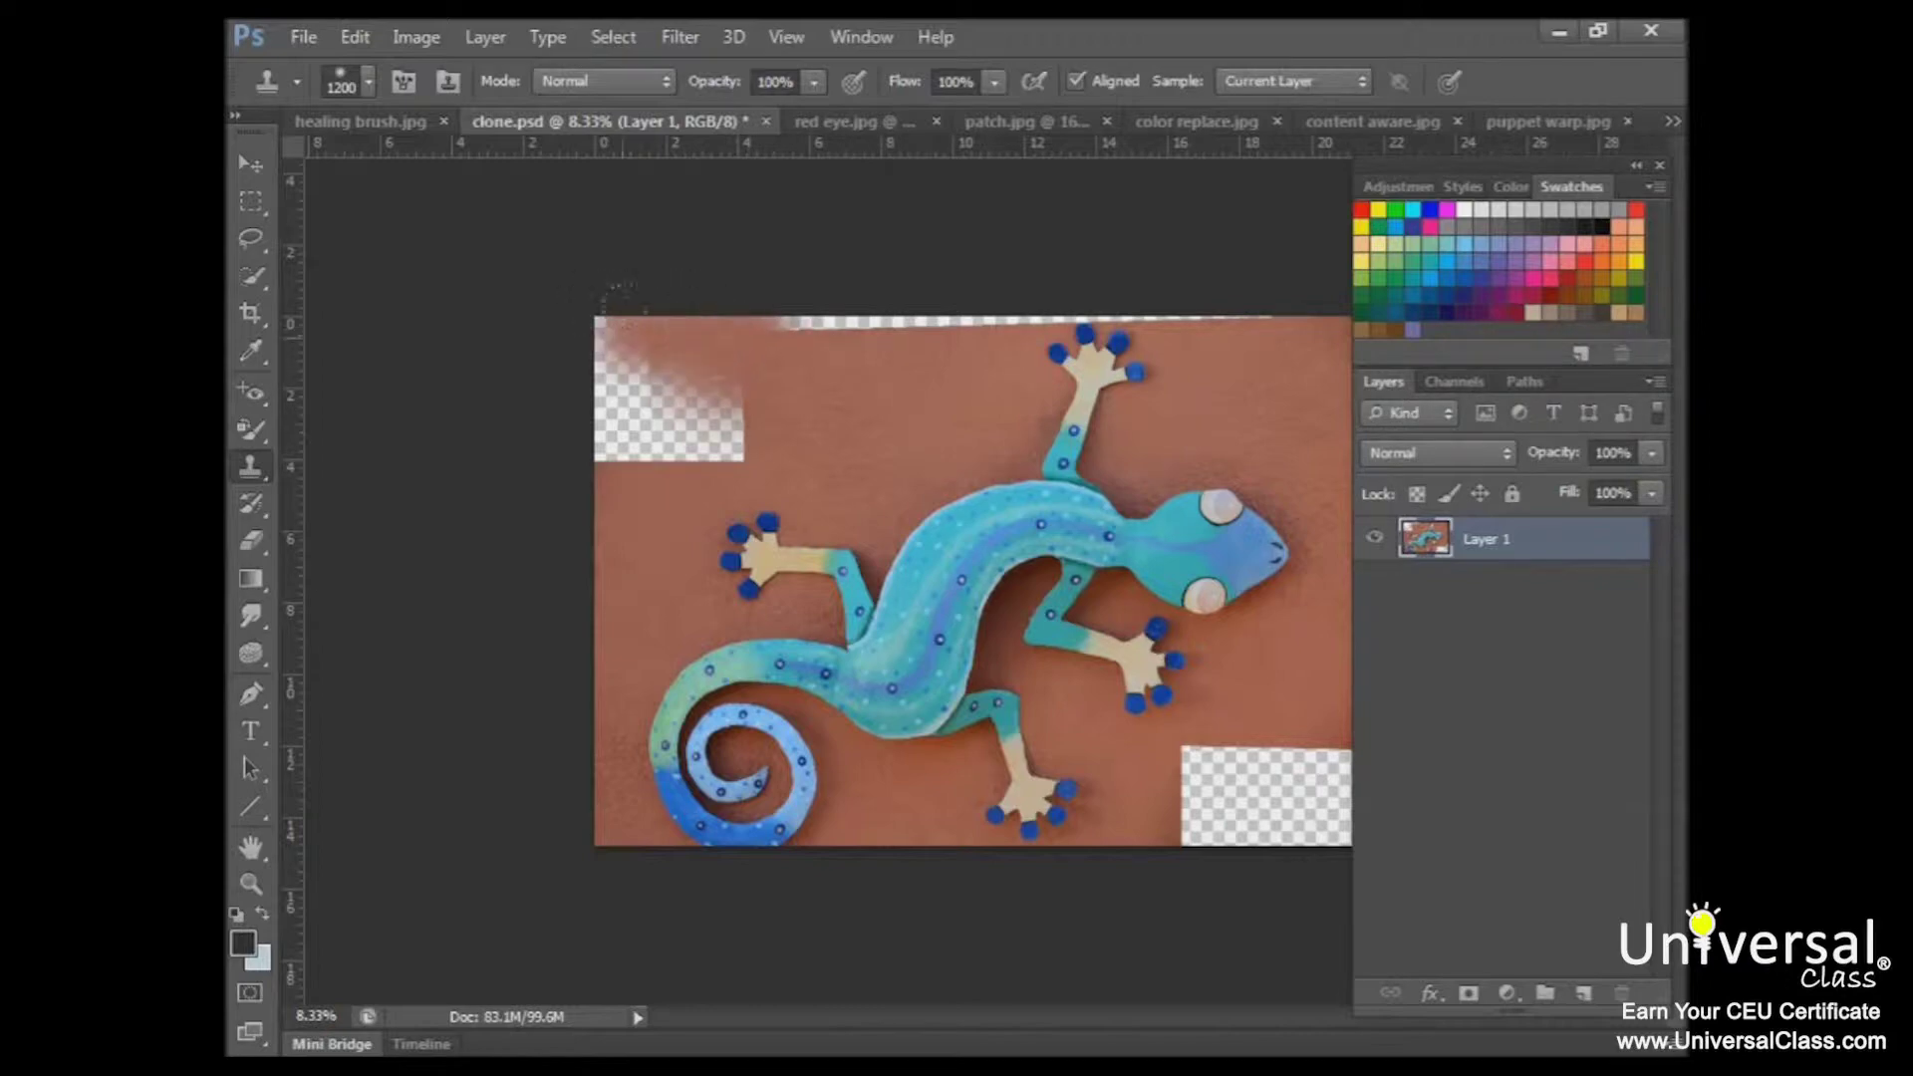
{"action": "left_click", "coordinate": [863, 389], "text": "alt"}
{"action": "mouse_move", "coordinate": [782, 299]}
{"action": "left_mouse_down"}
{"action": "mouse_move", "coordinate": [755, 299]}
{"action": "mouse_move", "coordinate": [787, 304]}
{"action": "left_mouse_up"}
{"action": "left_click", "coordinate": [820, 402], "text": "alt"}
{"action": "mouse_move", "coordinate": [733, 384]}
{"action": "left_mouse_down"}
{"action": "mouse_move", "coordinate": [555, 299]}
{"action": "mouse_move", "coordinate": [596, 360]}
{"action": "left_mouse_up"}
{"action": "left_click", "coordinate": [901, 414], "text": "alt"}
{"action": "left_click_drag", "start_coordinate": [733, 399], "coordinate": [752, 431]}
Clone more terracotta background over the transparent strip along the image's top edge, towards the gecko's raised foot.
{"action": "left_click", "coordinate": [837, 386], "text": "alt"}
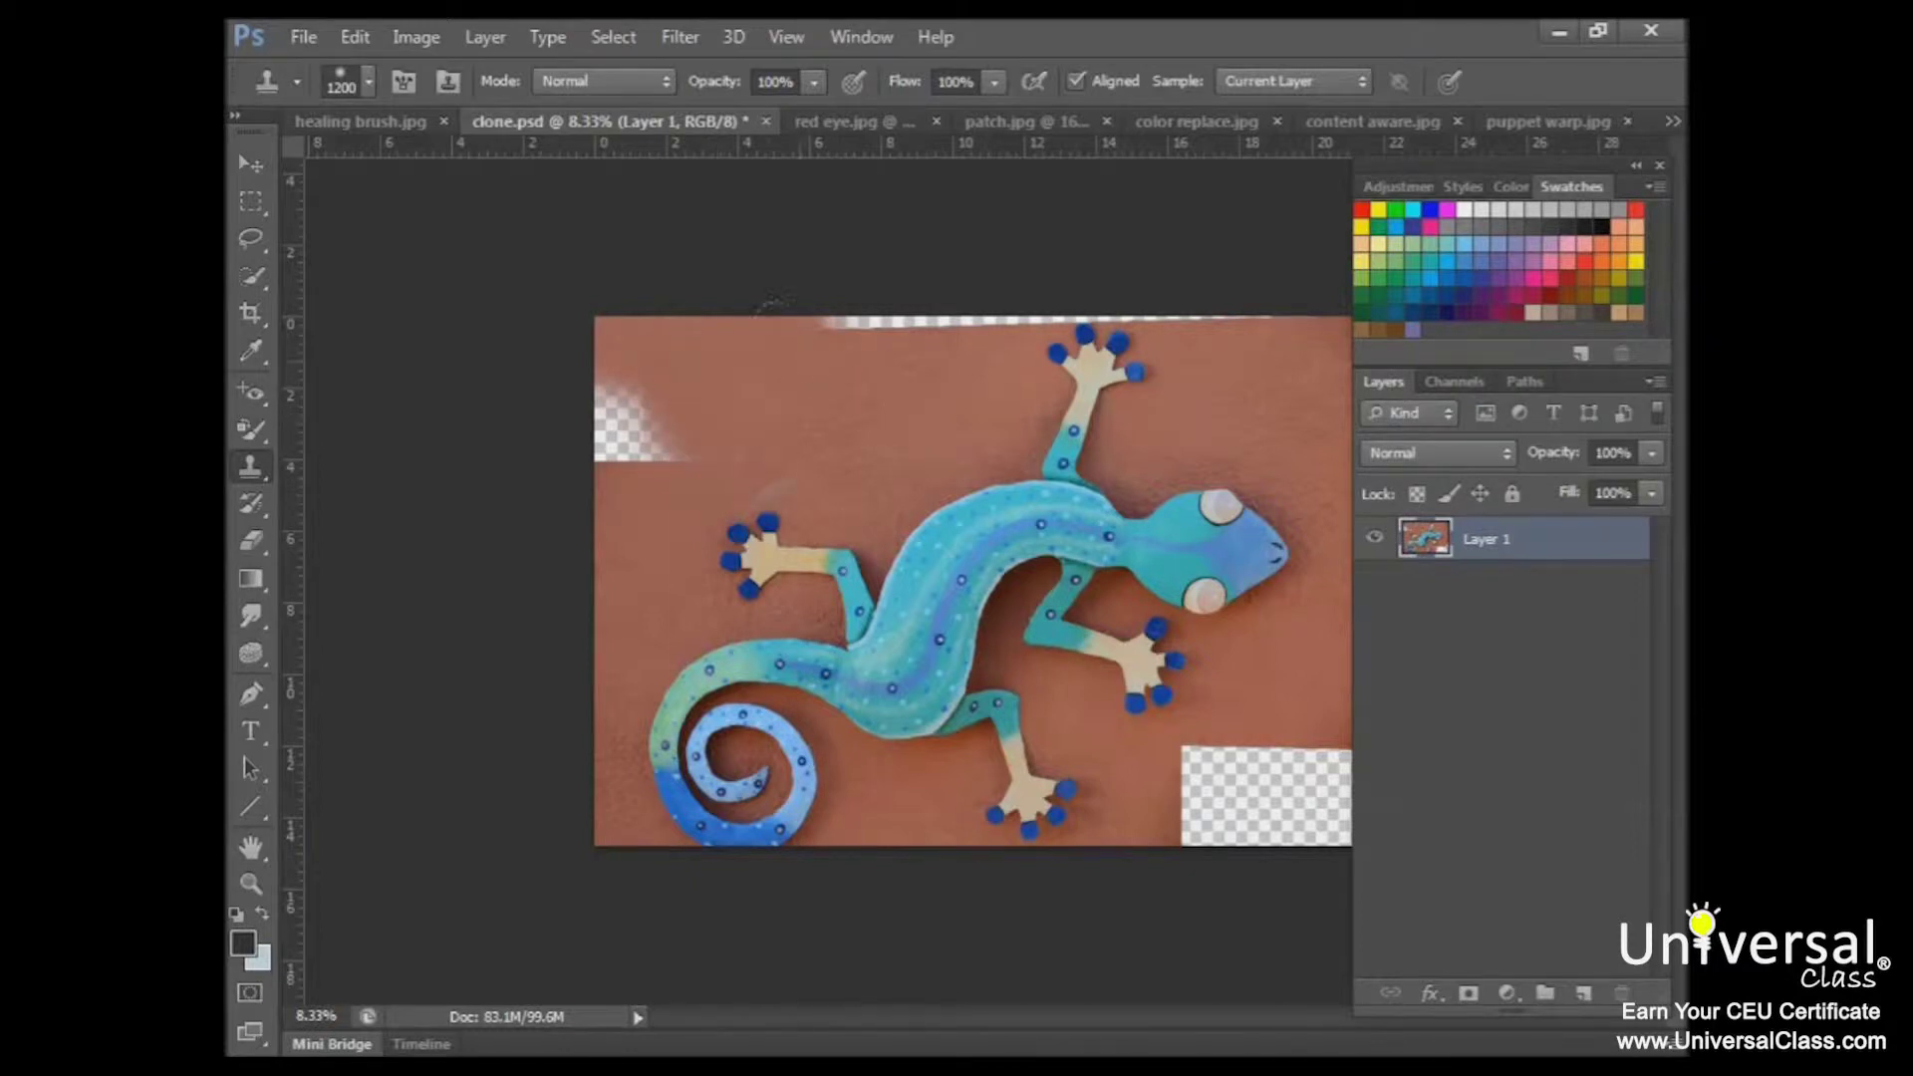
{"action": "left_click", "coordinate": [936, 381], "text": "alt"}
{"action": "left_click", "coordinate": [859, 386], "text": "alt"}
{"action": "left_click_drag", "start_coordinate": [881, 294], "coordinate": [833, 294]}
Fill the remaining transparent gap at the image's left edge with background cloned from below it.
{"action": "mouse_move", "coordinate": [547, 372]}
{"action": "left_mouse_down"}
{"action": "mouse_move", "coordinate": [559, 414]}
{"action": "mouse_move", "coordinate": [595, 349]}
{"action": "mouse_move", "coordinate": [658, 447]}
{"action": "left_mouse_up"}
{"action": "left_click", "coordinate": [611, 619], "text": "alt"}
{"action": "left_click_drag", "start_coordinate": [611, 514], "coordinate": [575, 471]}
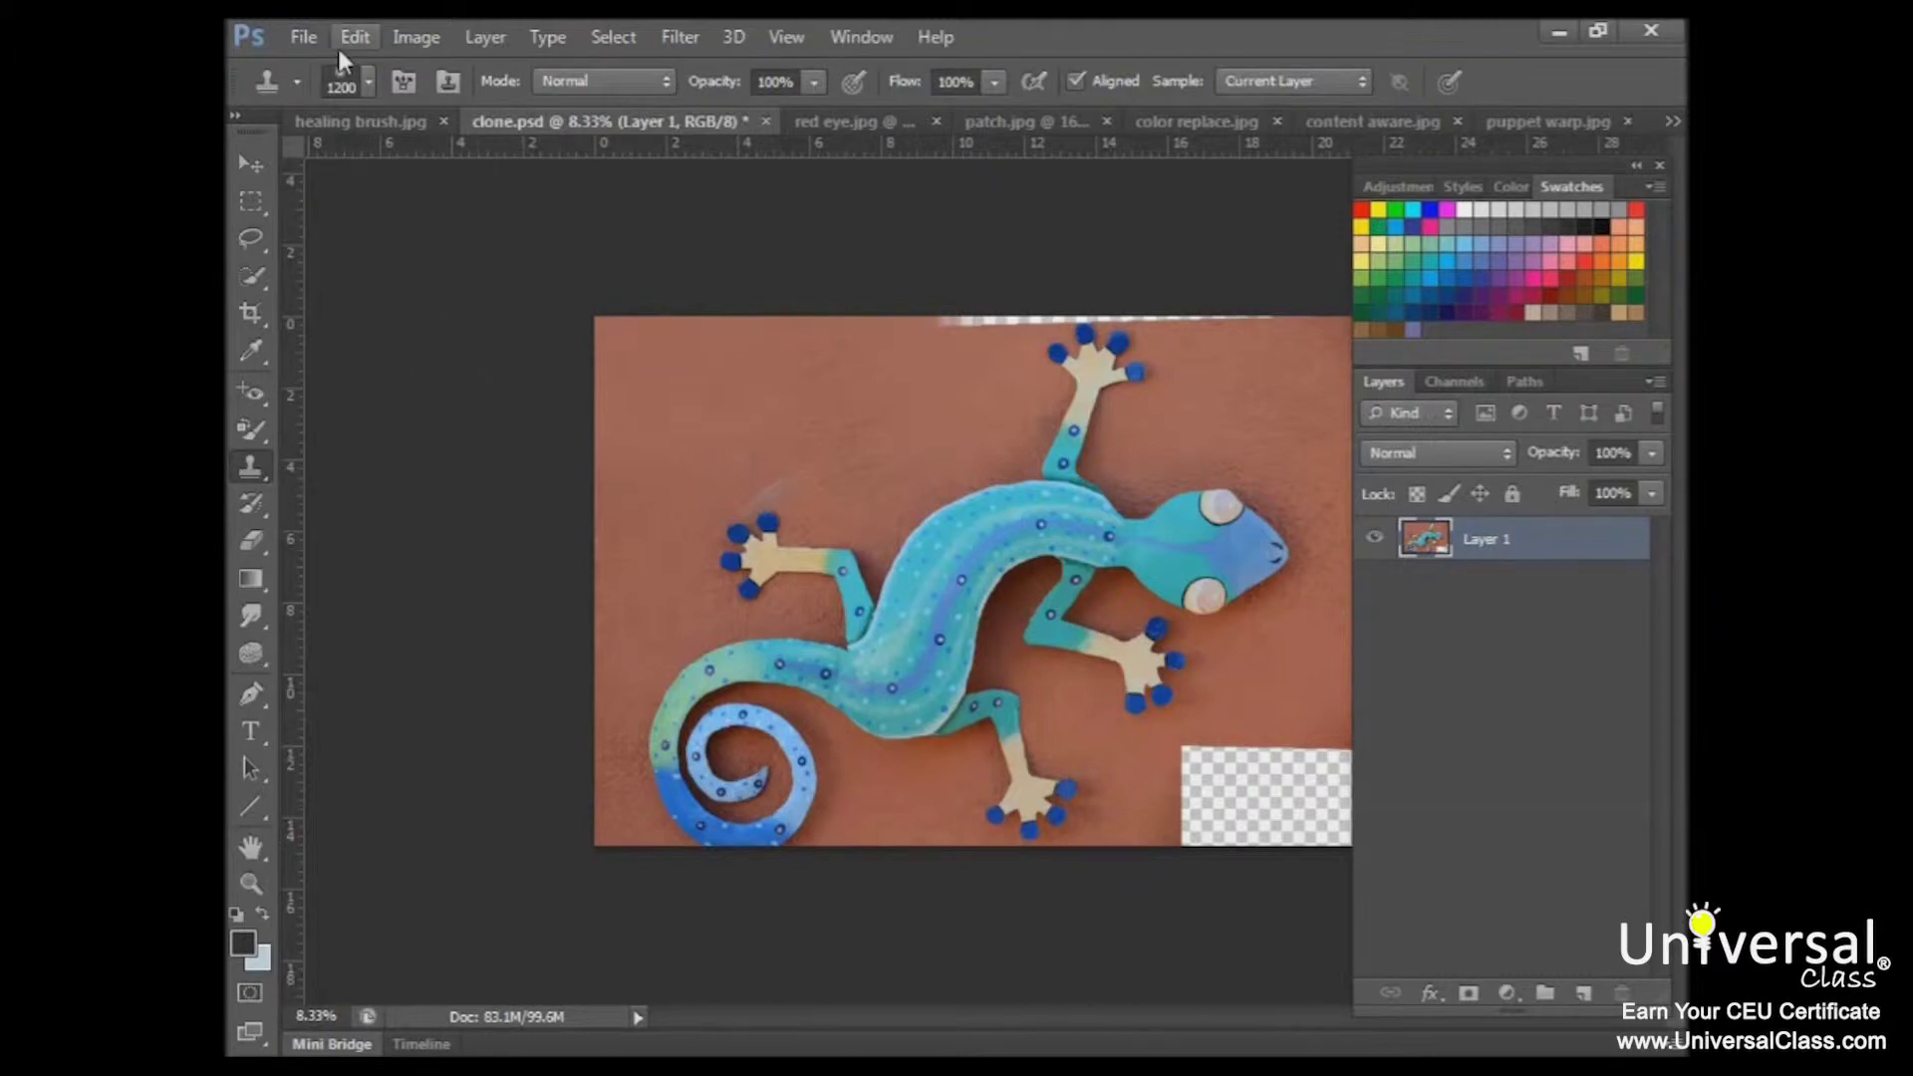
Switch to healing brush.jpg and choose the Spot Healing Brush tool.
{"action": "left_click", "coordinate": [361, 118]}
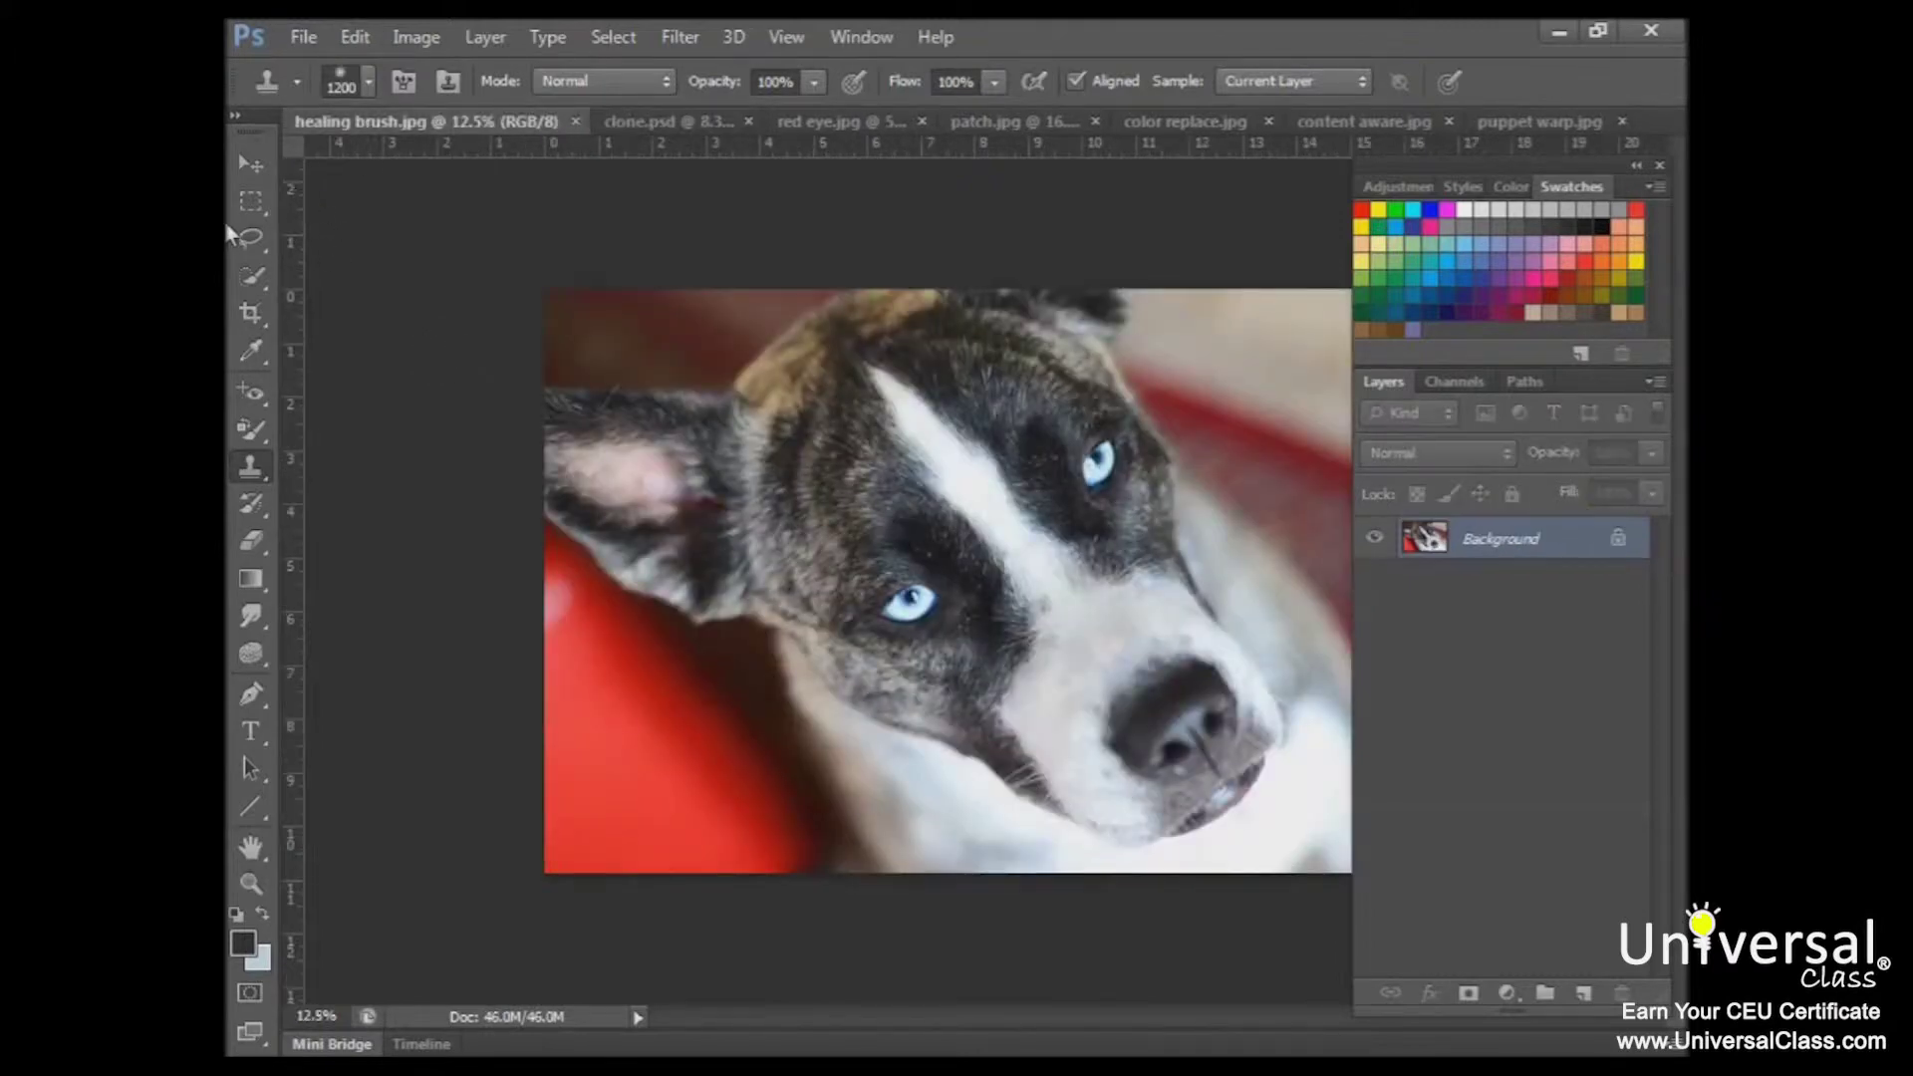
{"action": "left_click", "coordinate": [258, 389]}
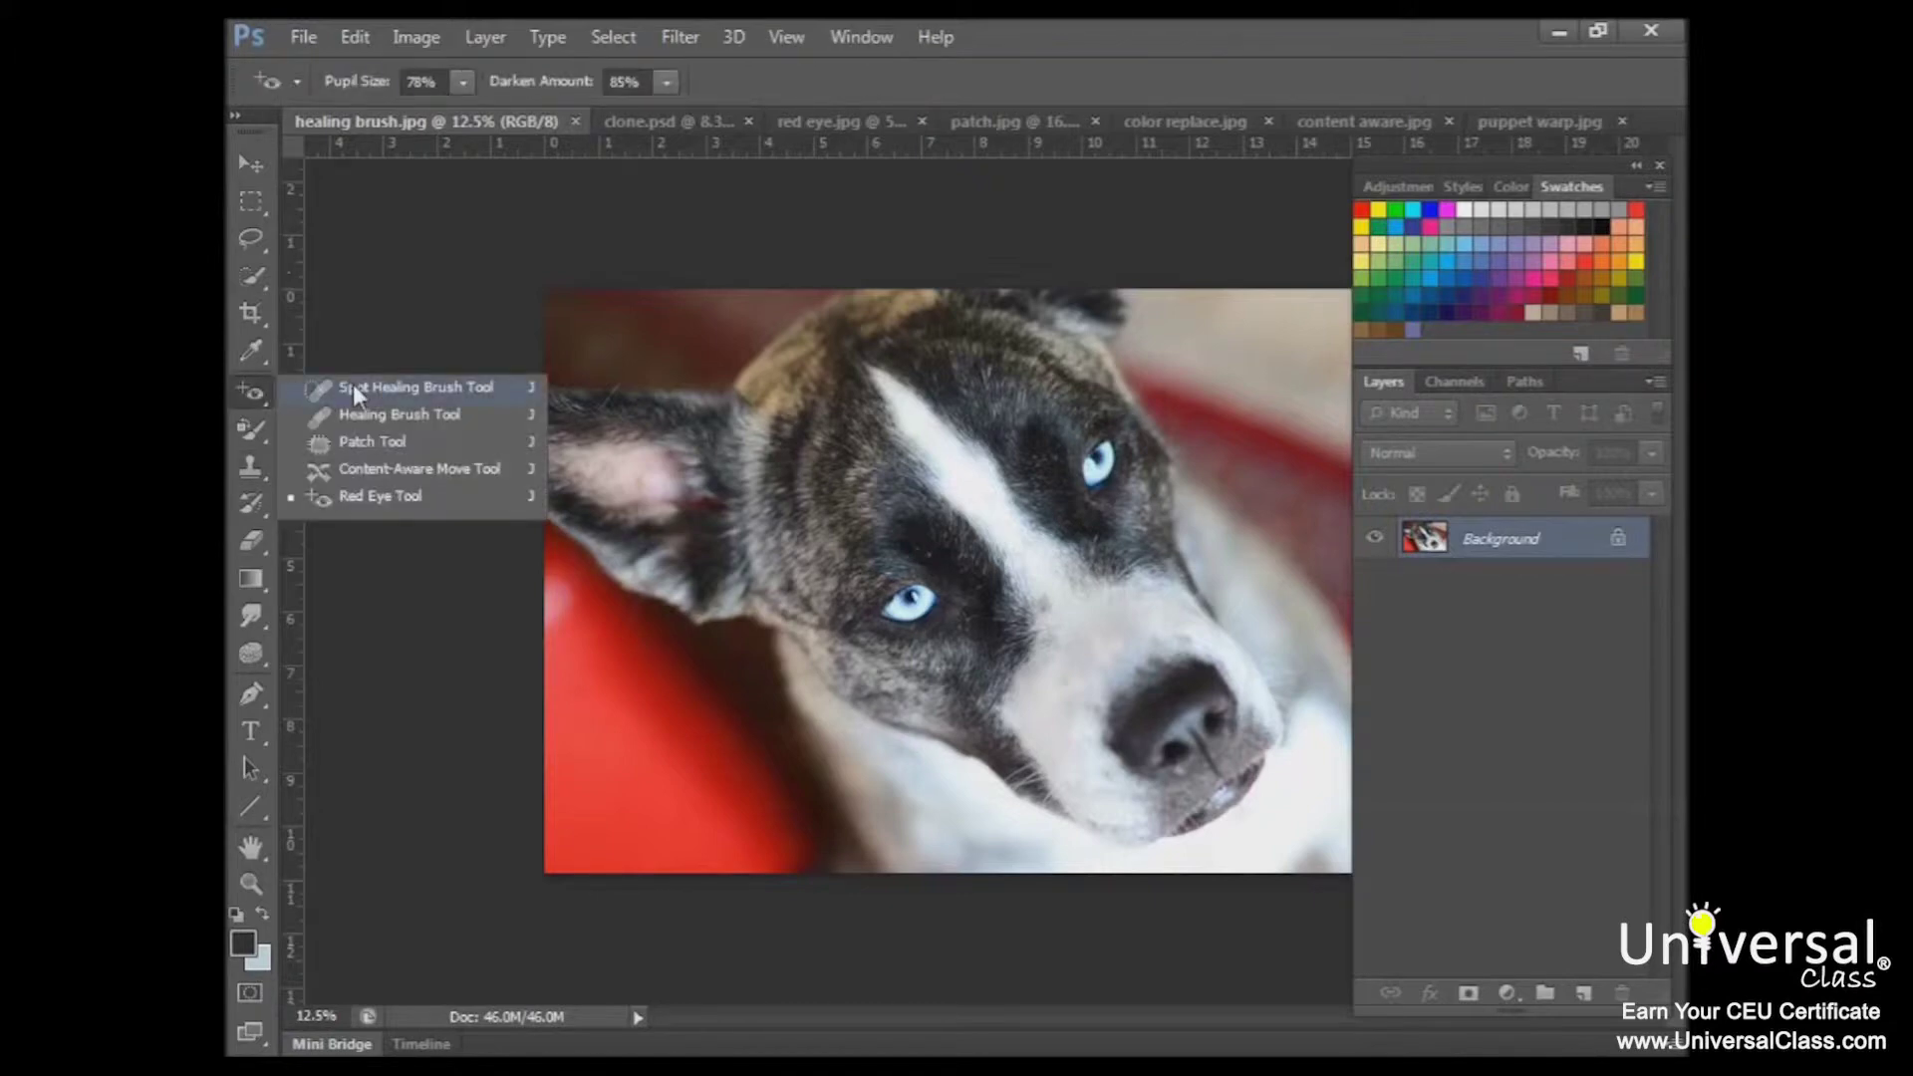
{"action": "left_click", "coordinate": [353, 384]}
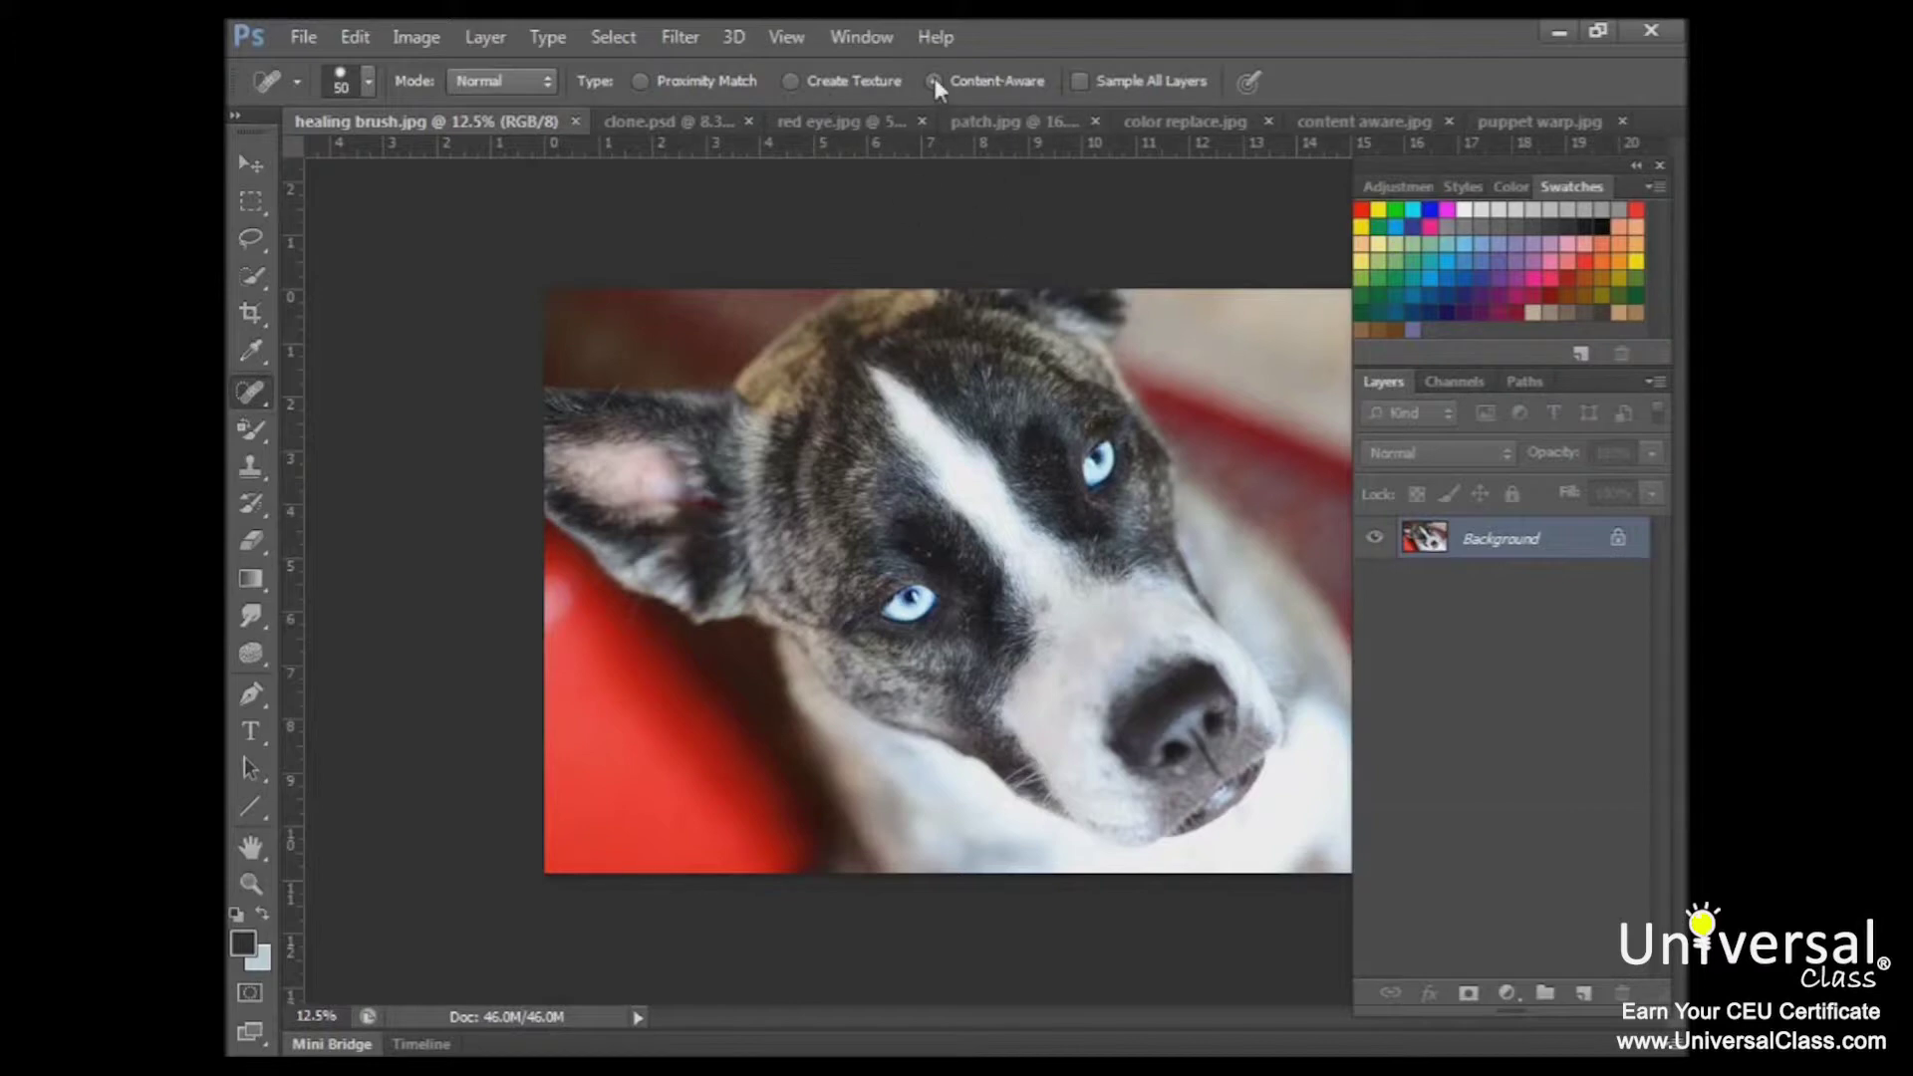
Enlarge the view of the dog's eyes to 33.3% and set the Spot Healing Brush size to 71 px.
{"action": "left_click", "coordinate": [252, 881]}
{"action": "left_click", "coordinate": [952, 636]}
{"action": "left_click", "coordinate": [988, 575]}
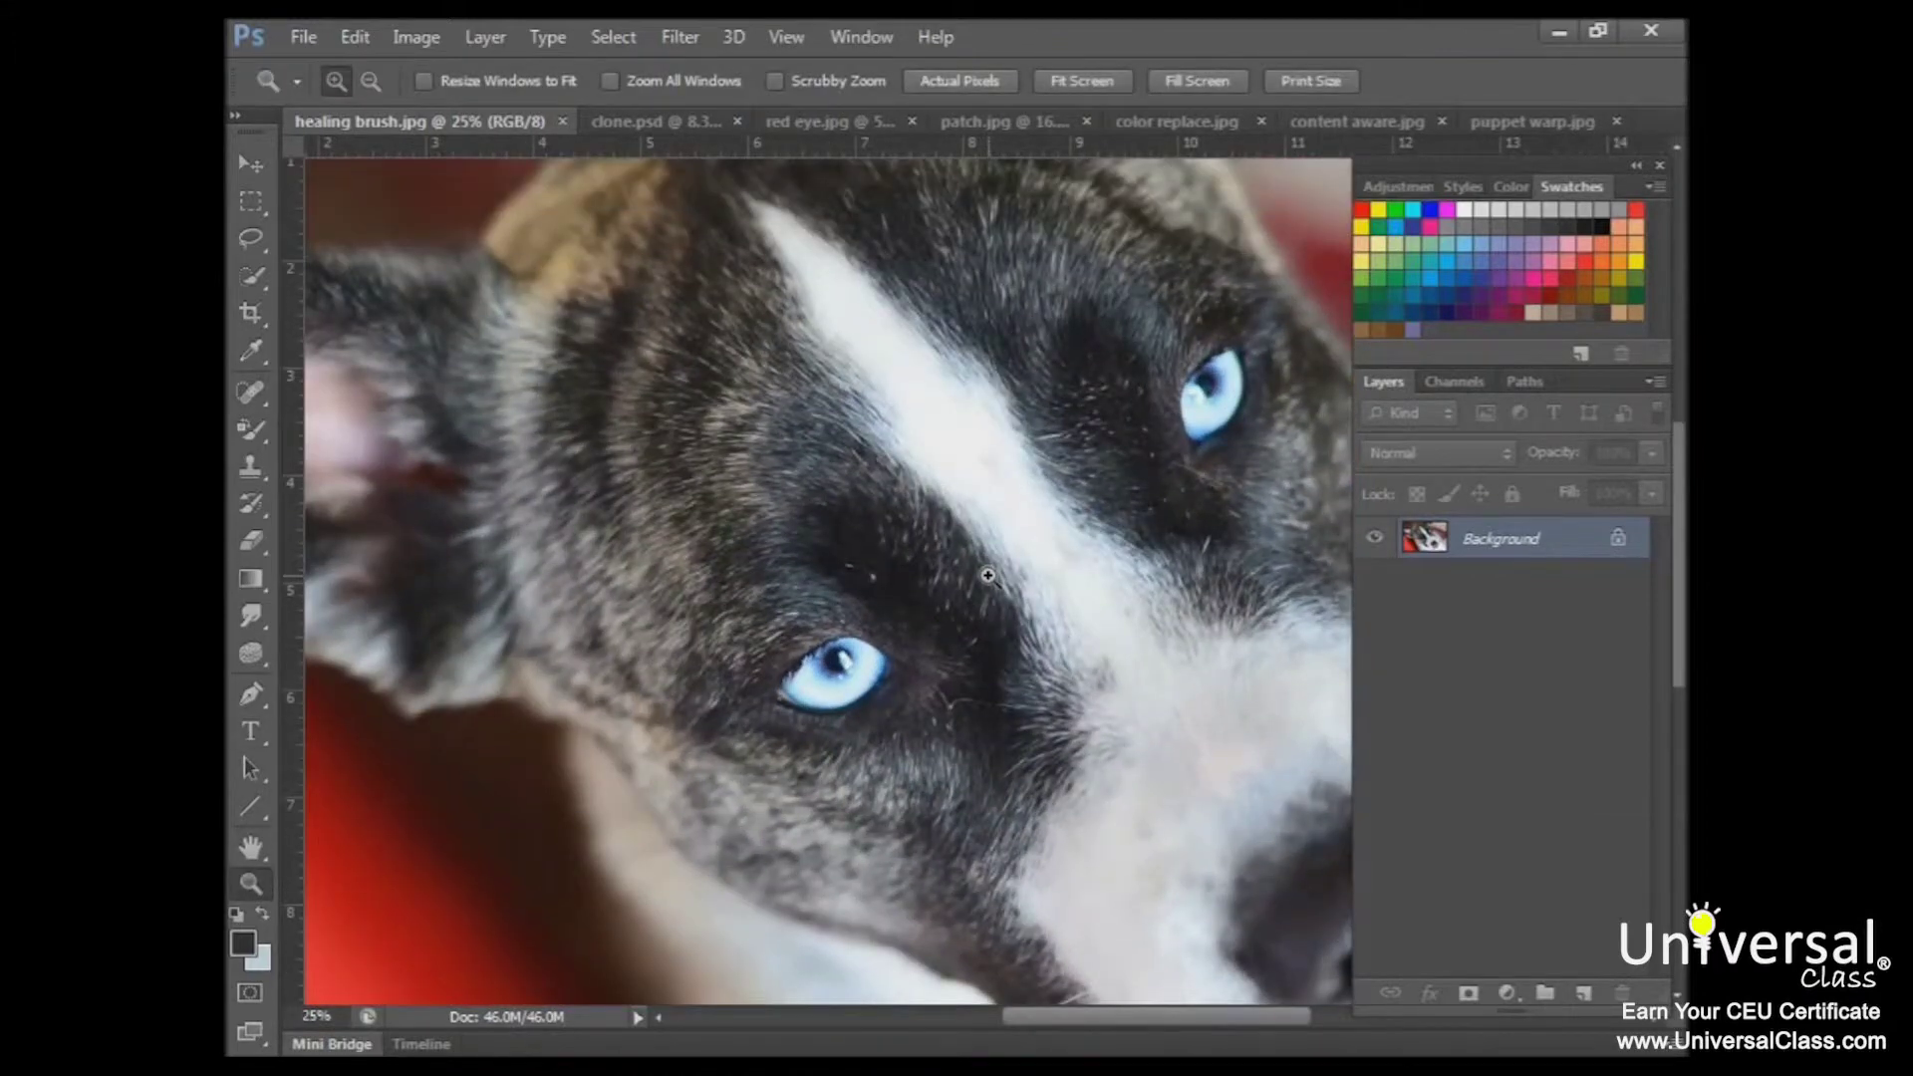
{"action": "left_click", "coordinate": [987, 573]}
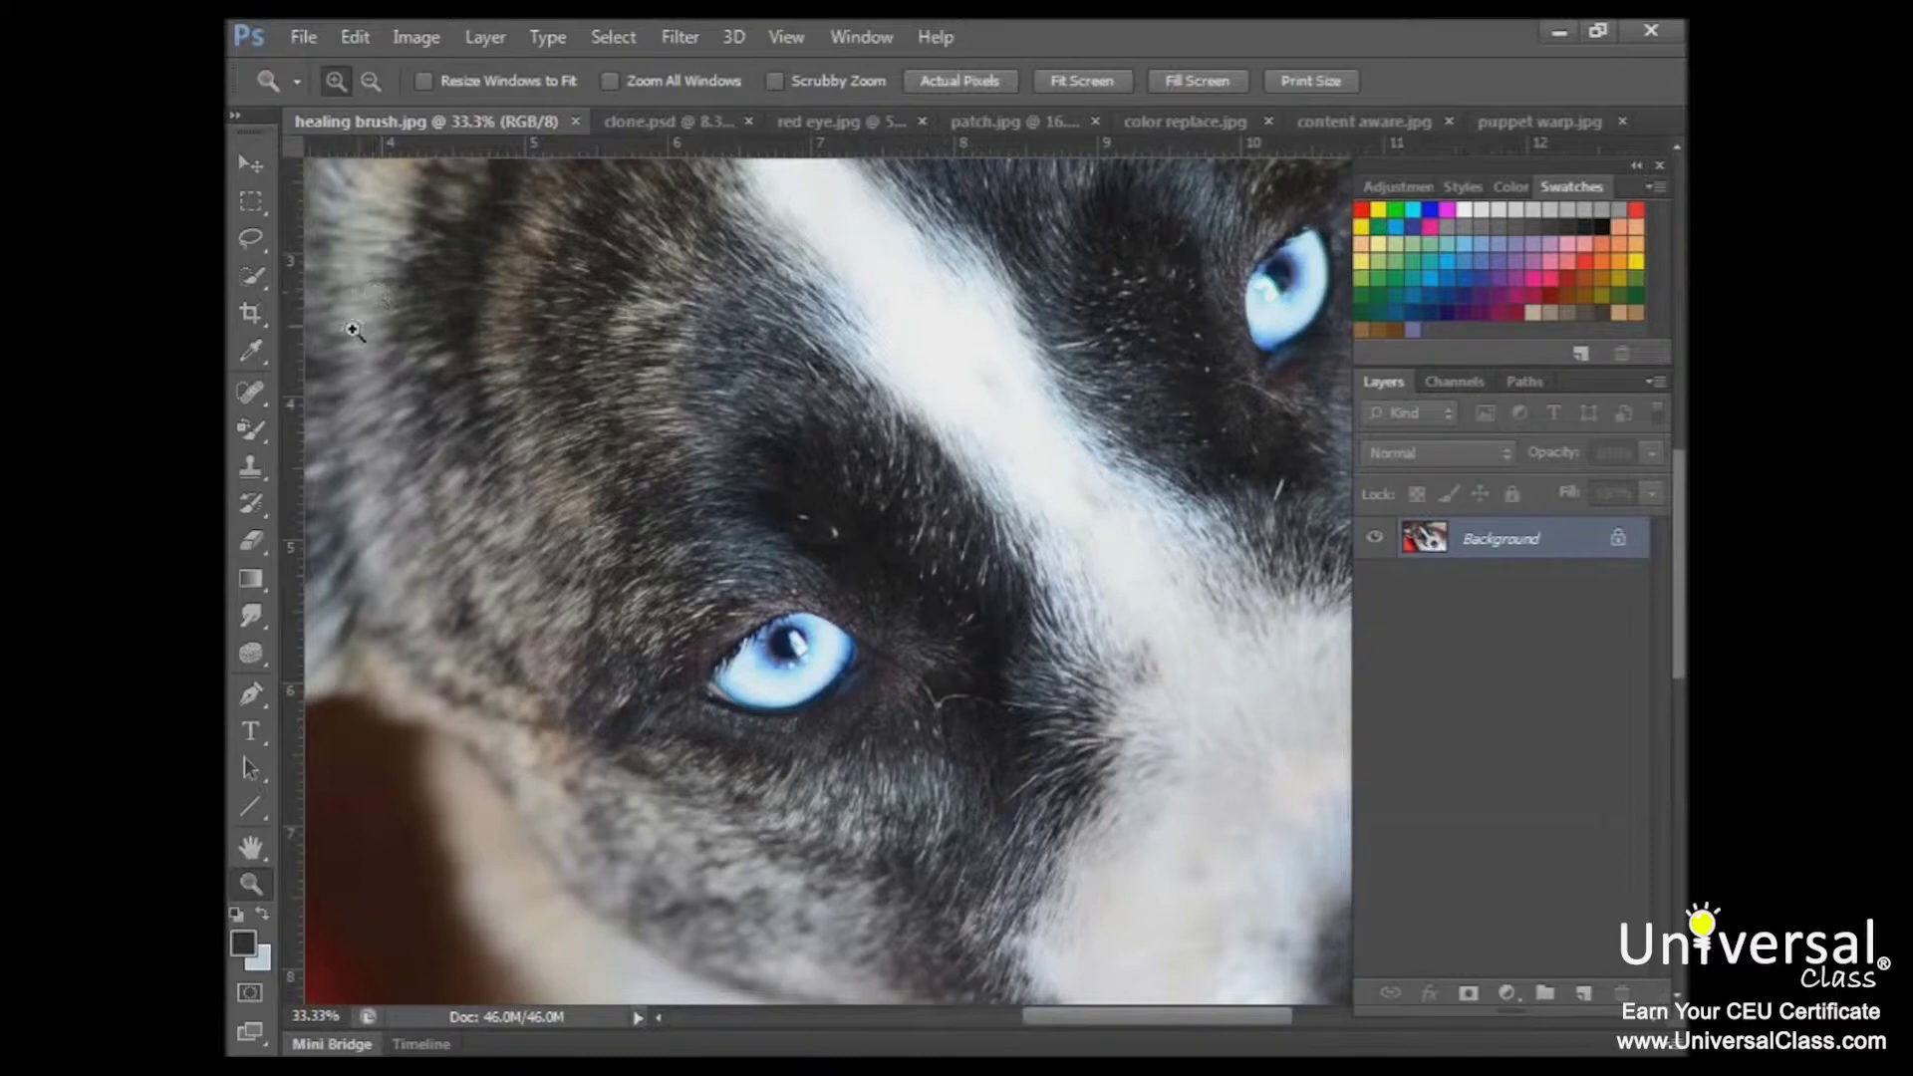
{"action": "left_click", "coordinate": [250, 392]}
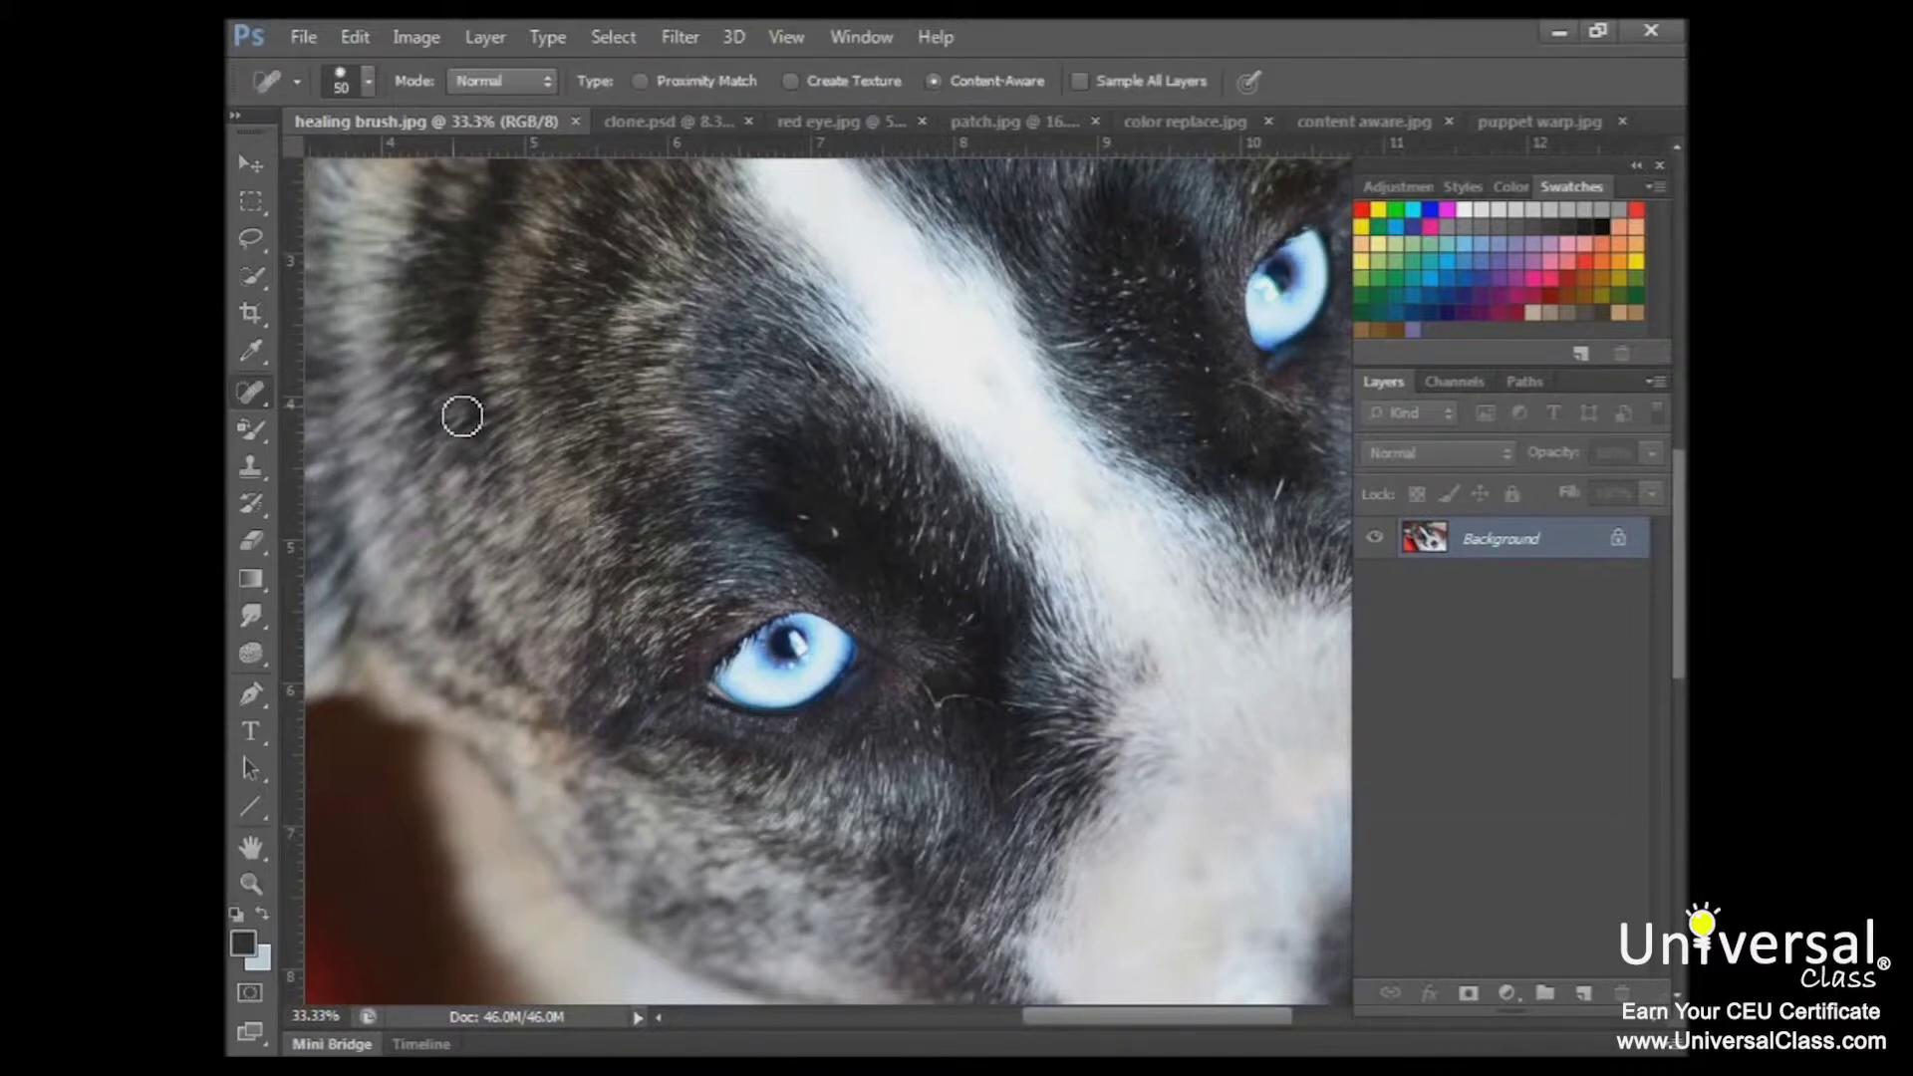
{"action": "left_click", "coordinate": [369, 84]}
{"action": "left_click_drag", "start_coordinate": [338, 159], "coordinate": [363, 160]}
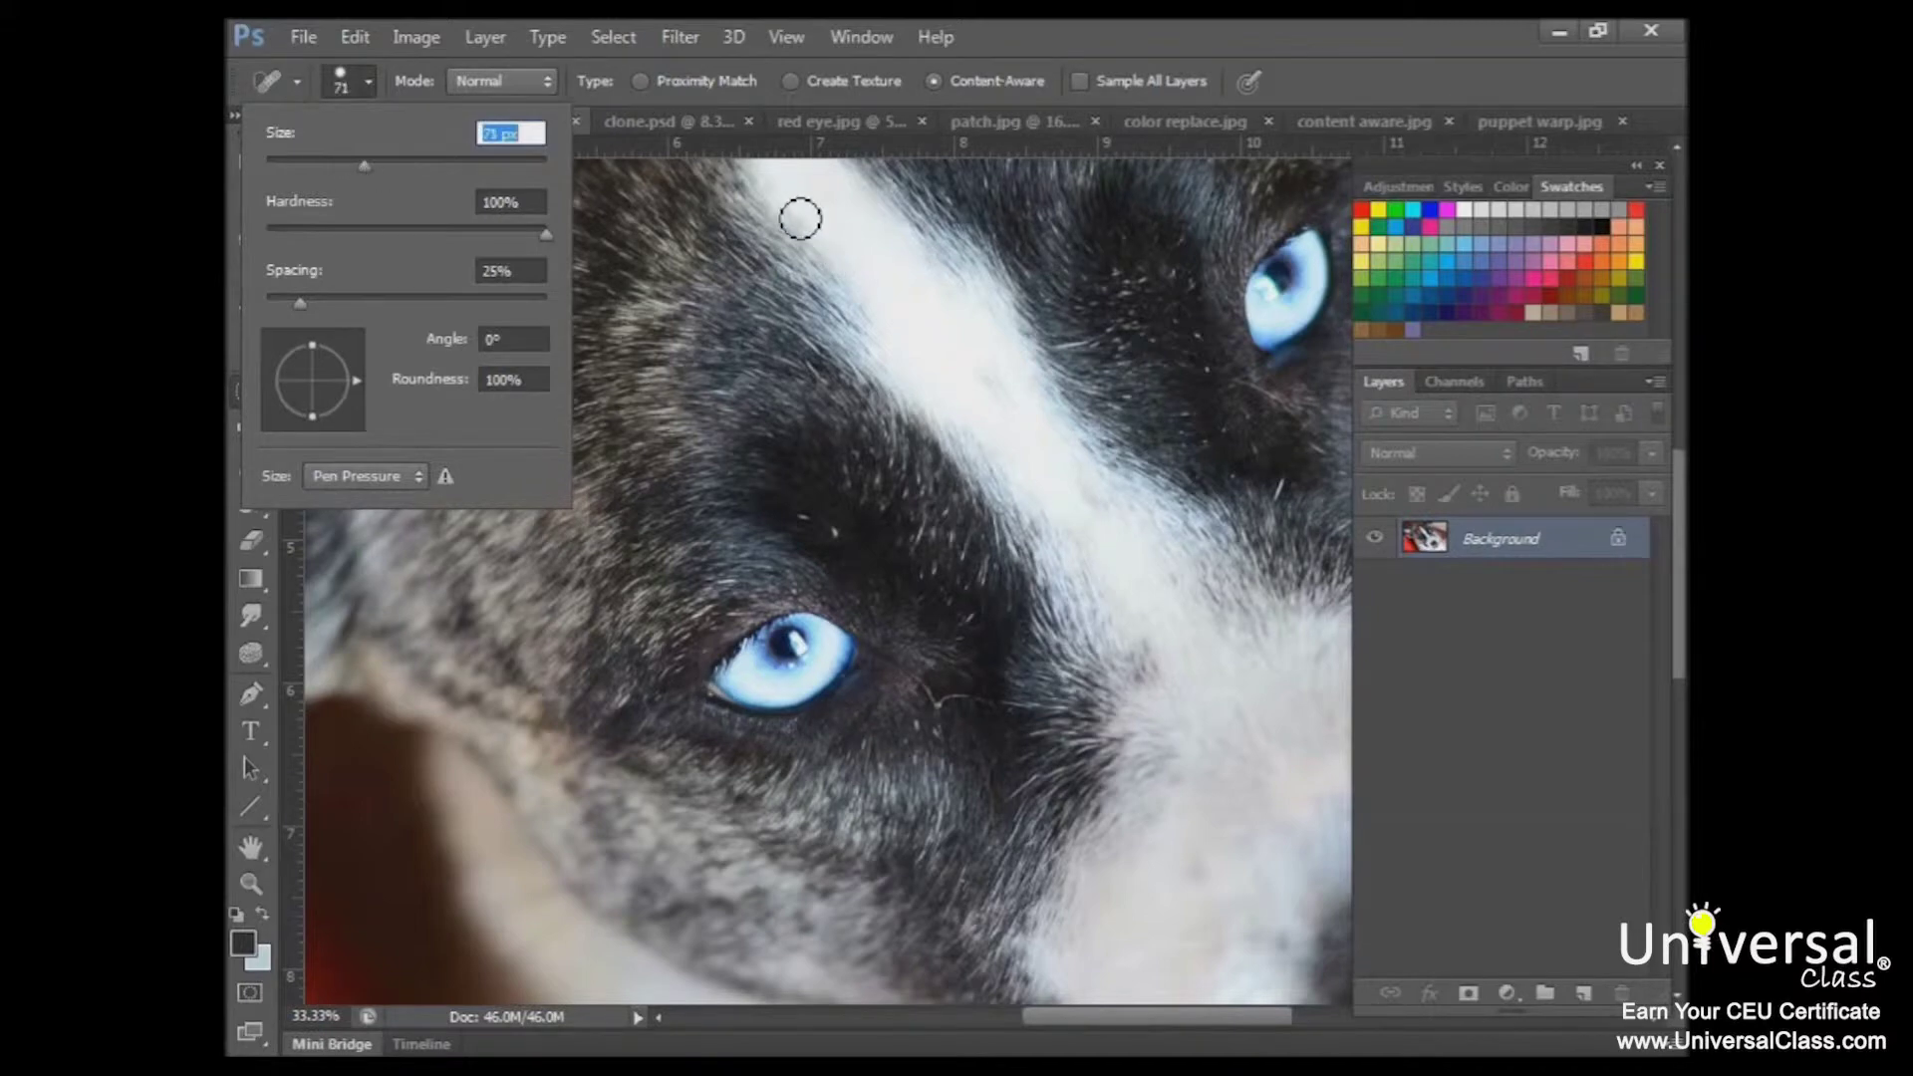
{"action": "key", "text": "Return"}
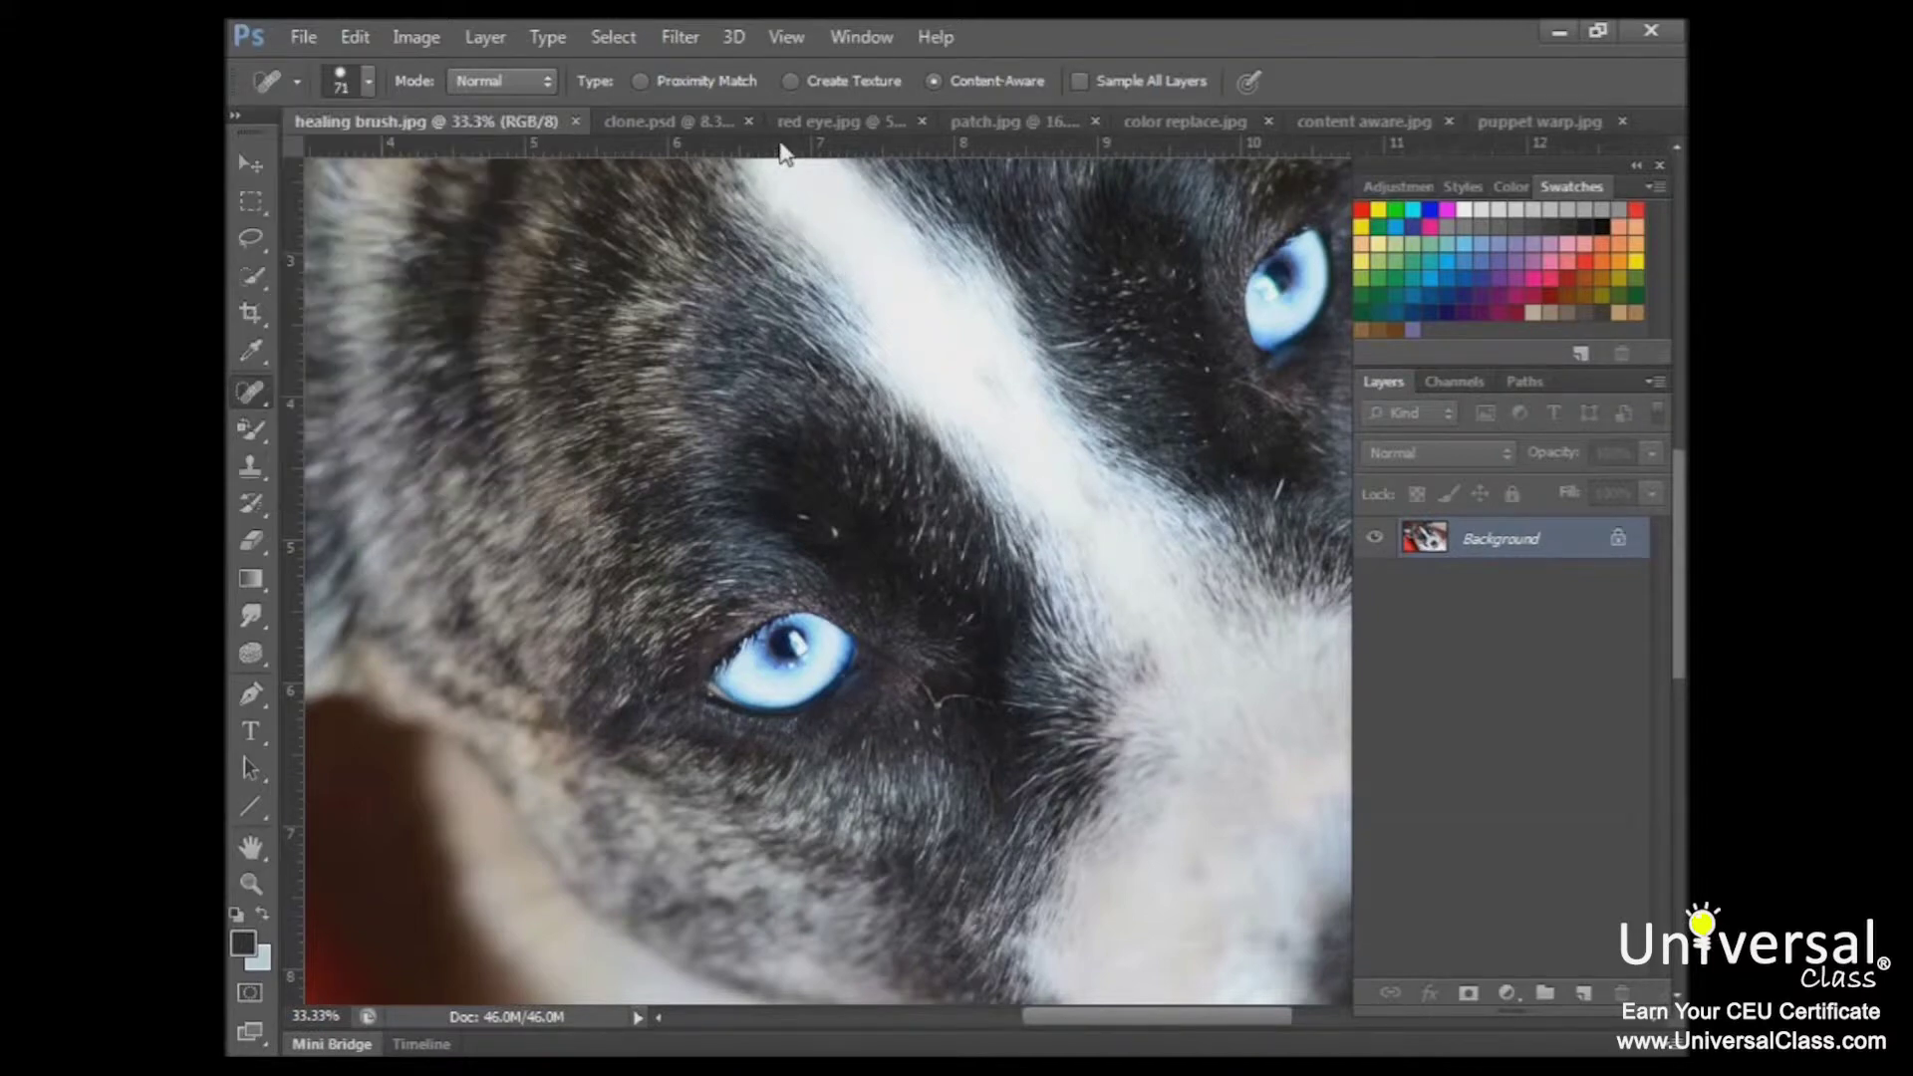
Try Content-Aware spot healing on the white specks and stray hair around the dog's eyes, and revert the image.
{"action": "left_click", "coordinate": [808, 518]}
{"action": "left_click", "coordinate": [835, 534]}
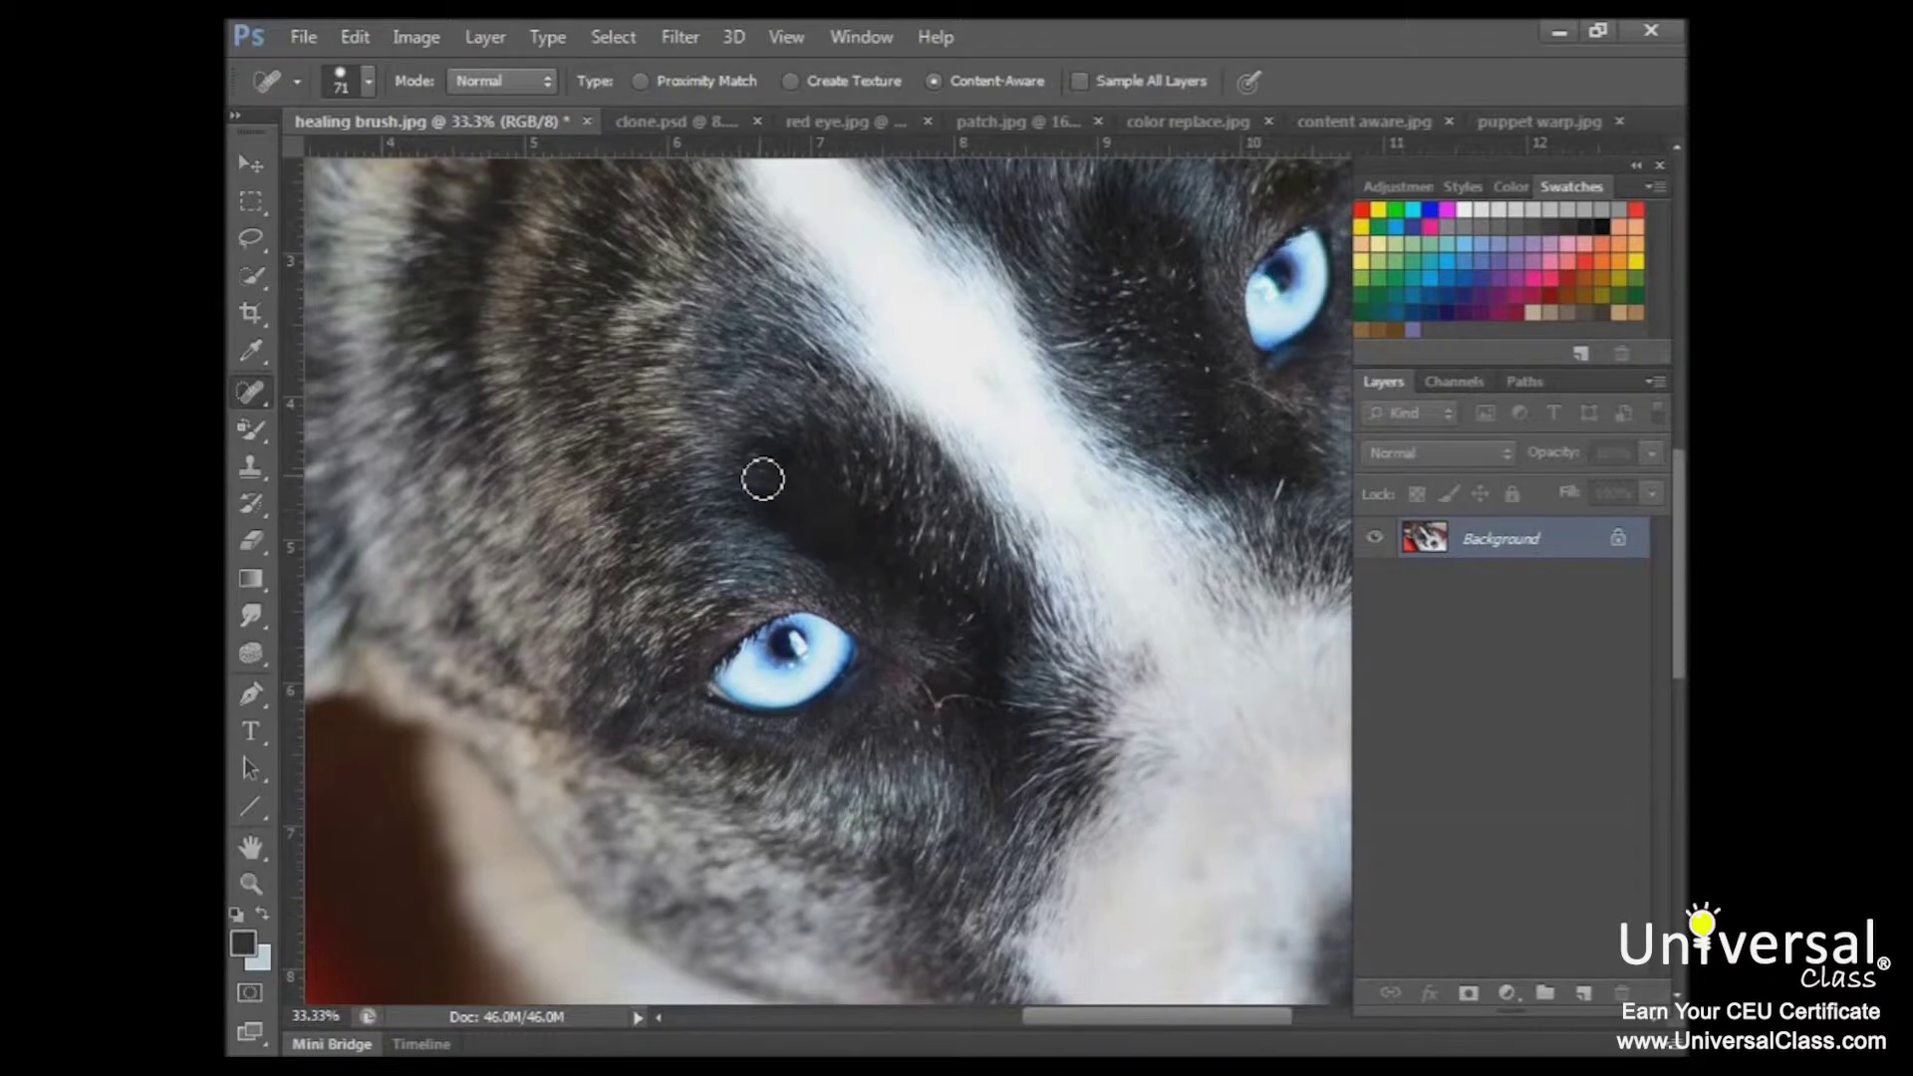
{"action": "left_click_drag", "start_coordinate": [917, 687], "coordinate": [1004, 708]}
{"action": "left_click", "coordinate": [927, 708]}
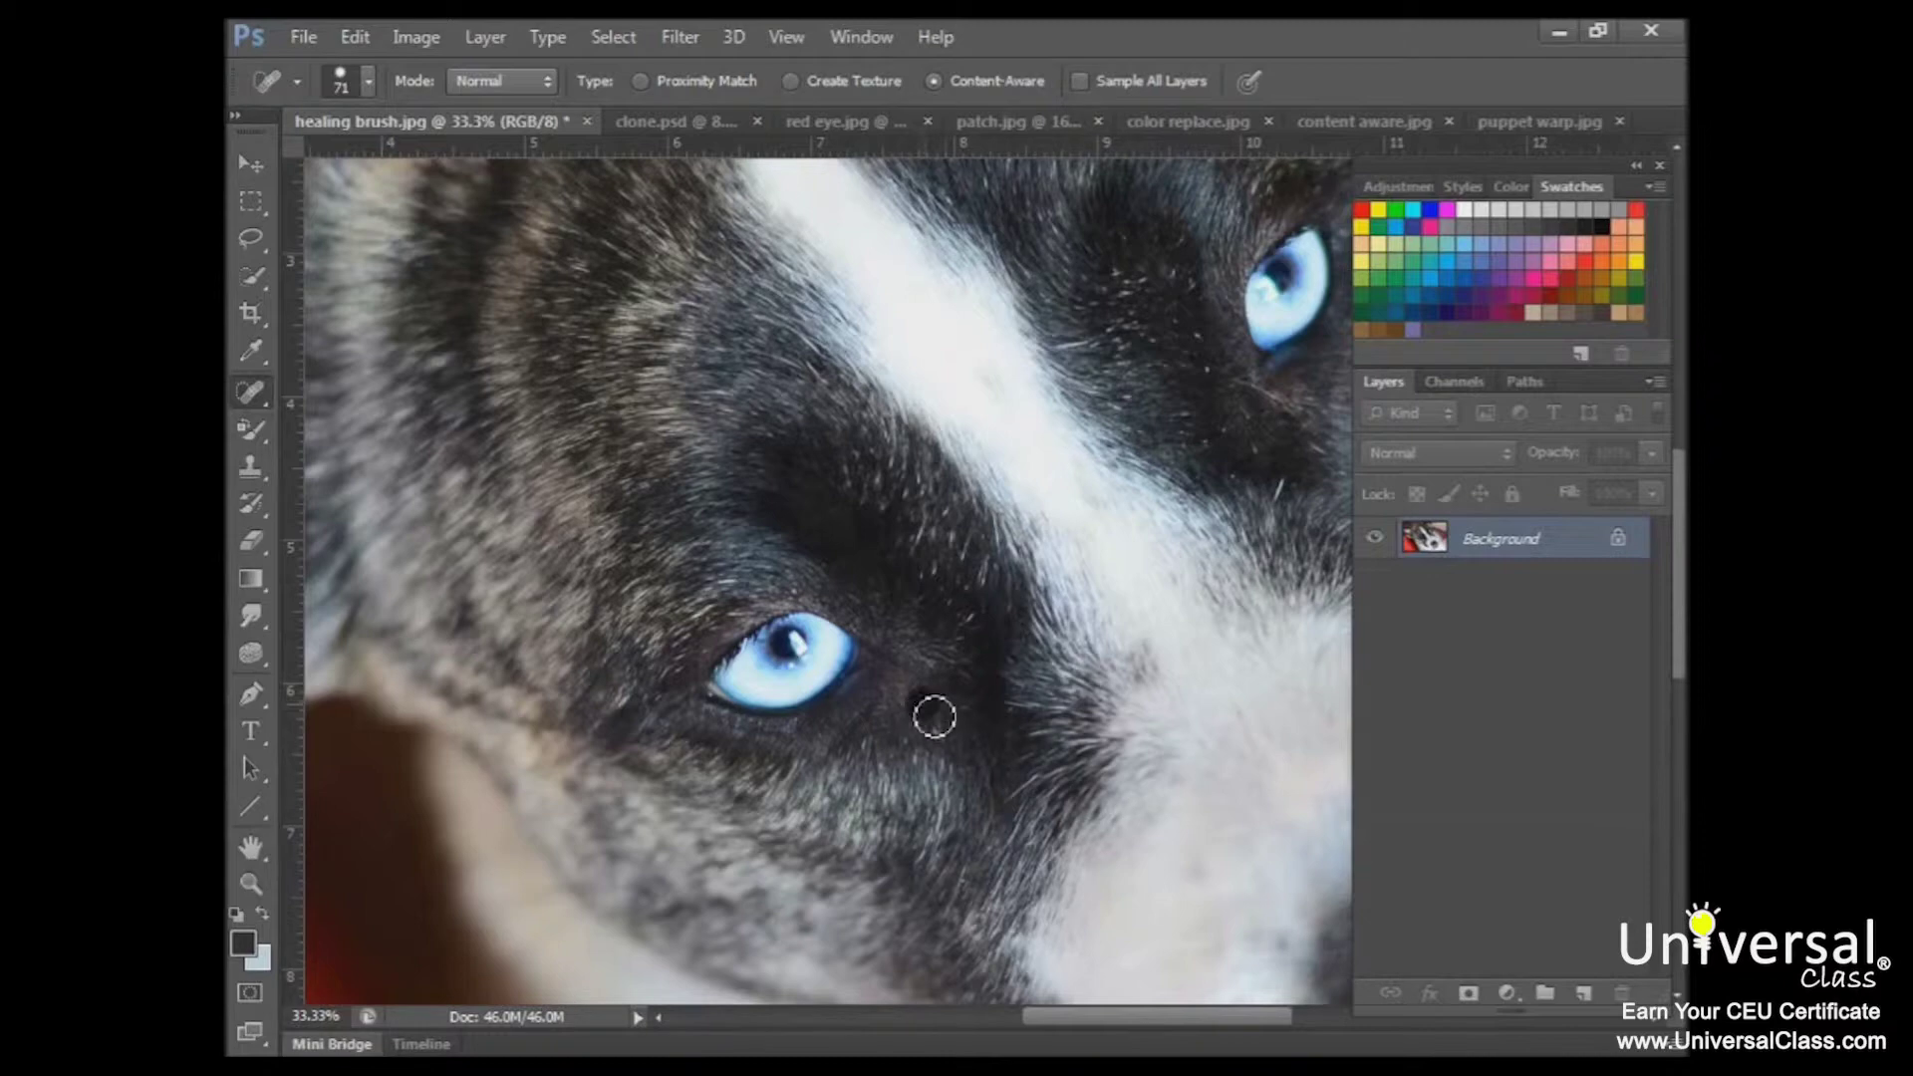
{"action": "left_click", "coordinate": [918, 686]}
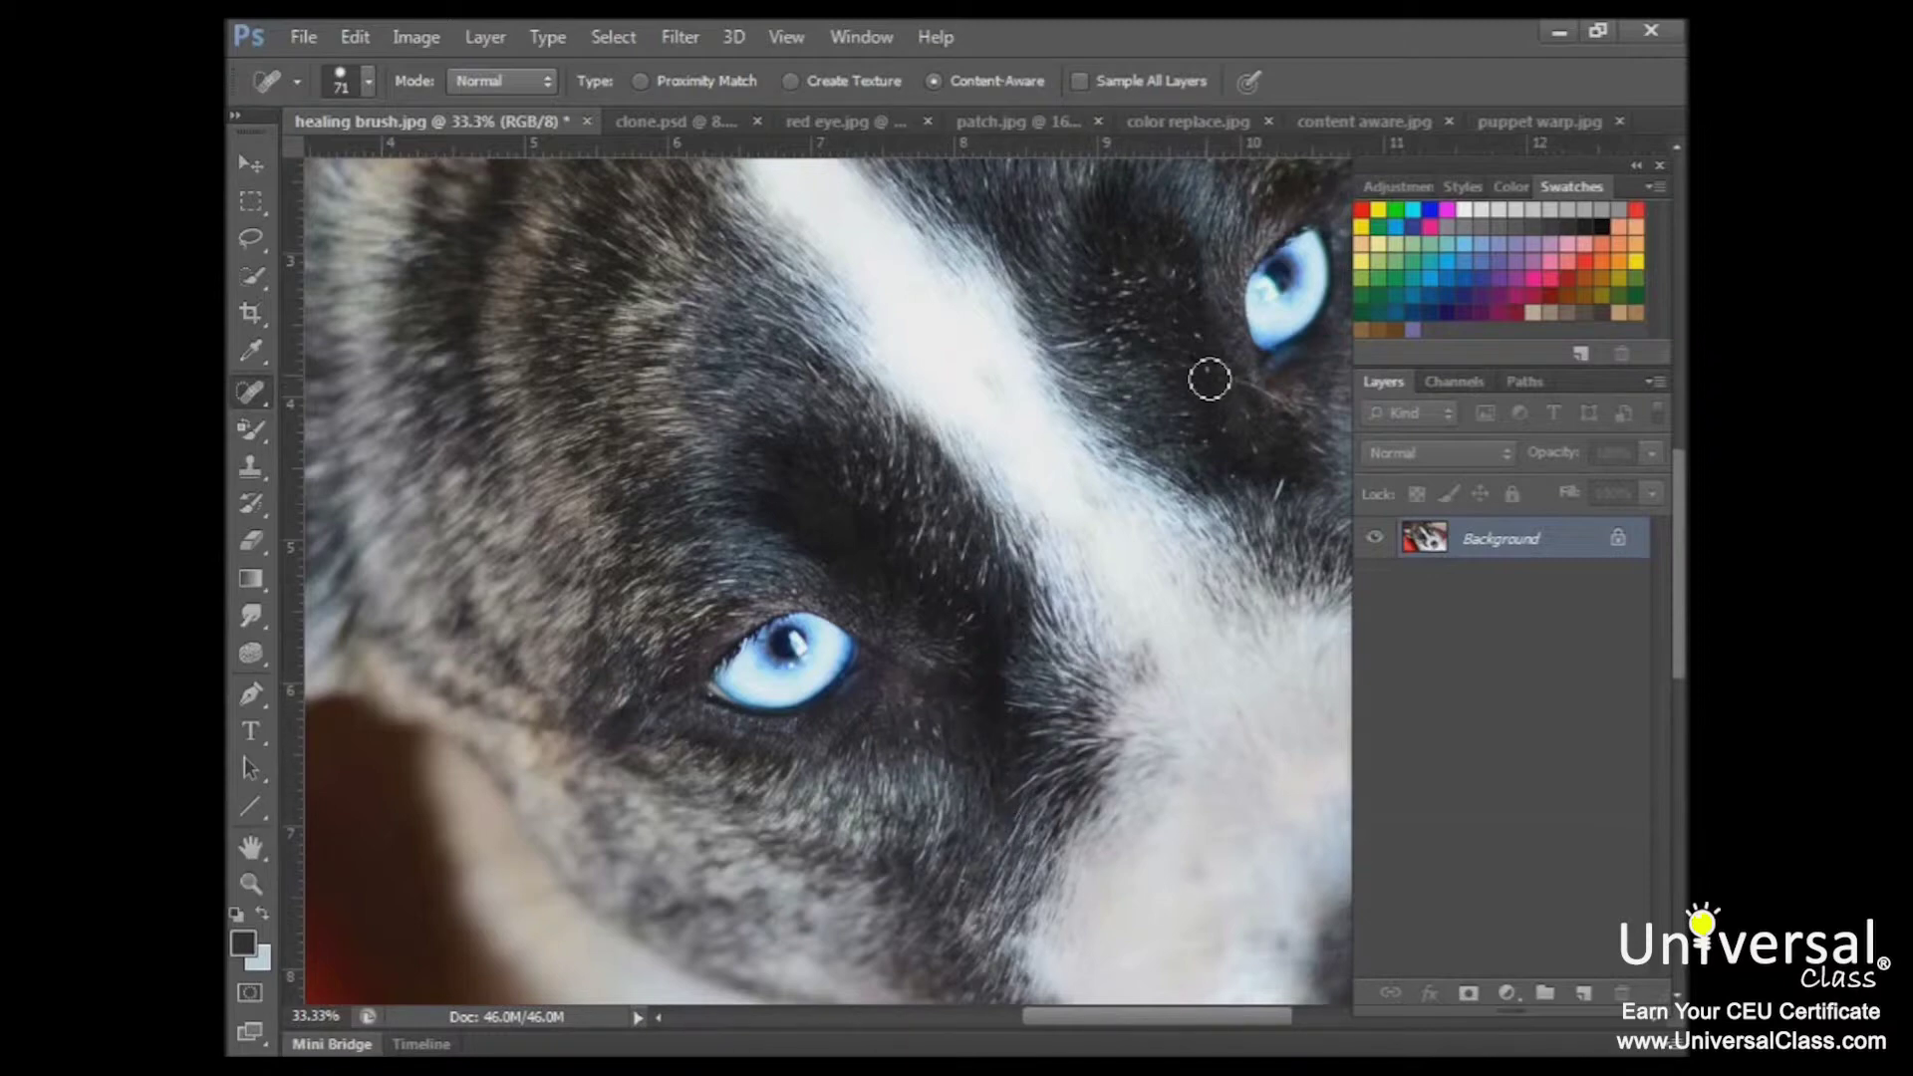
{"action": "left_click", "coordinate": [1284, 482]}
{"action": "left_click", "coordinate": [303, 37]}
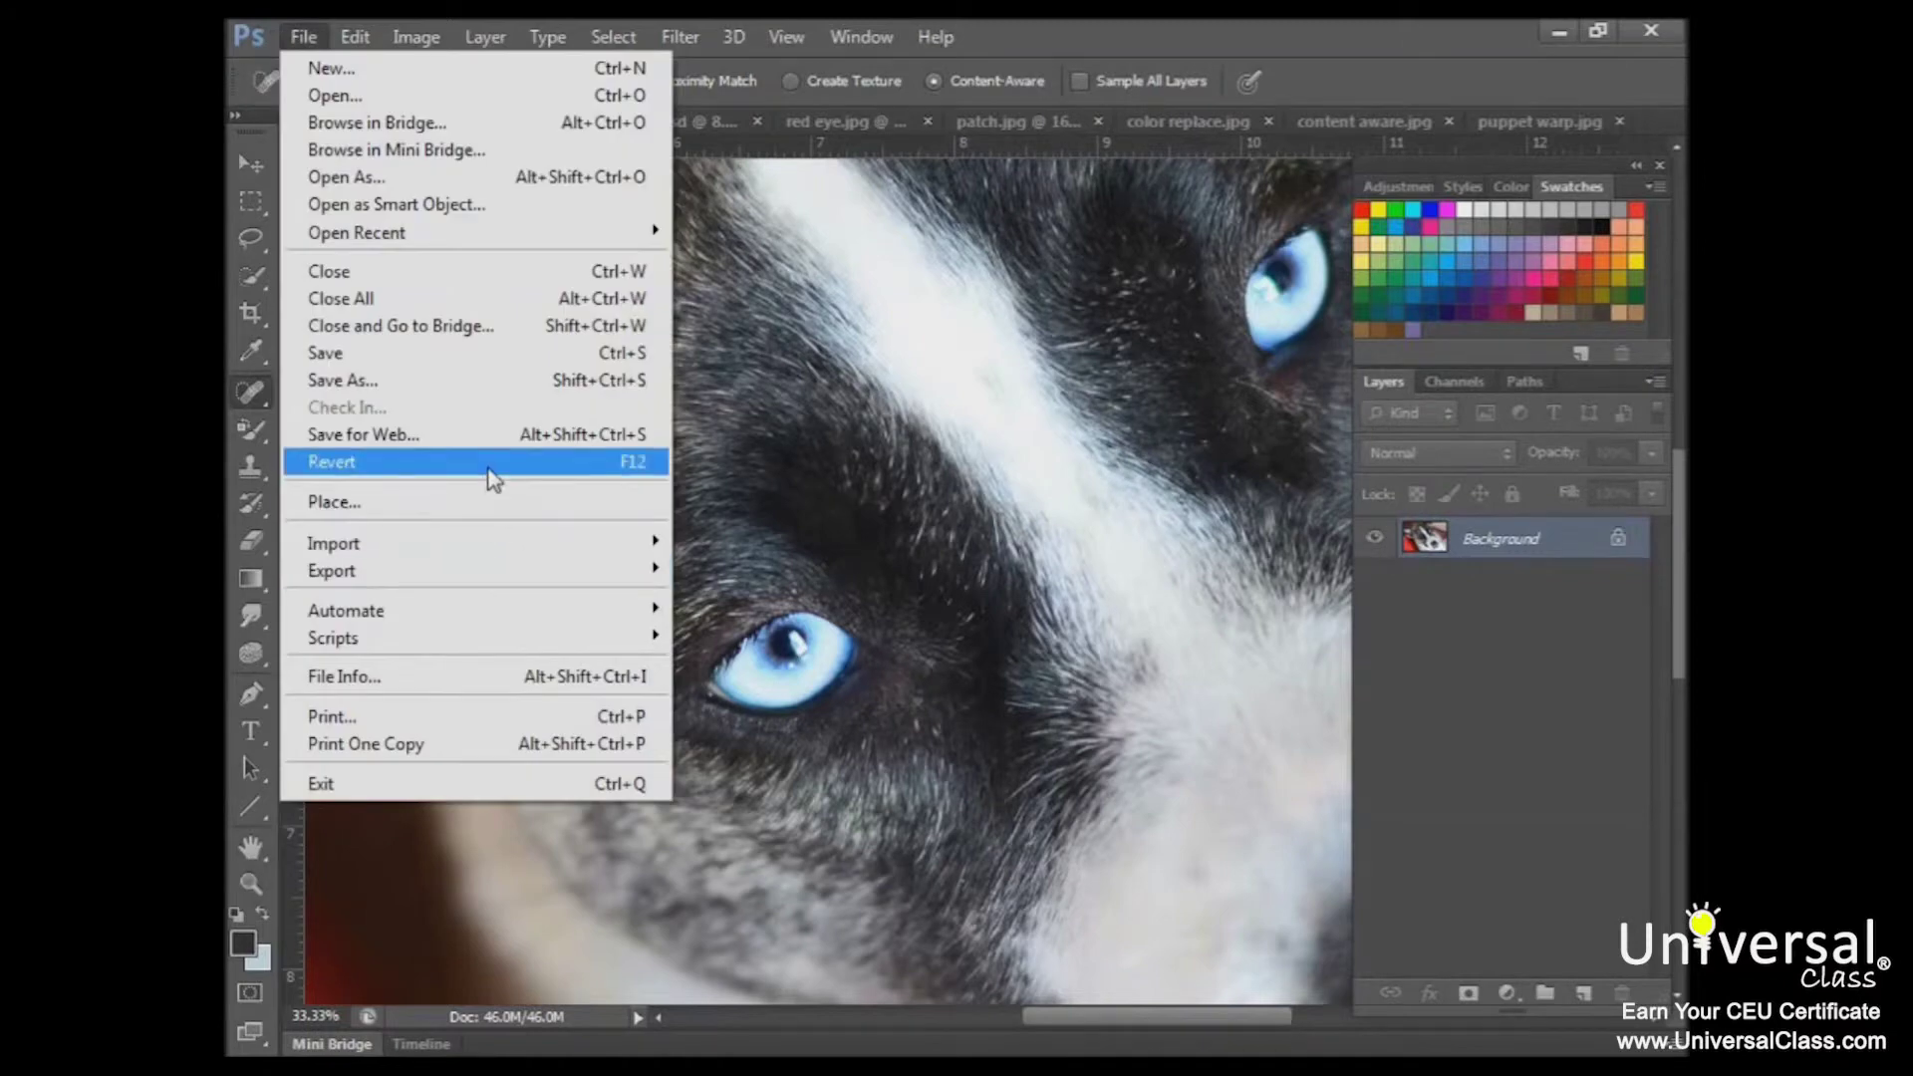
{"action": "left_click", "coordinate": [489, 465]}
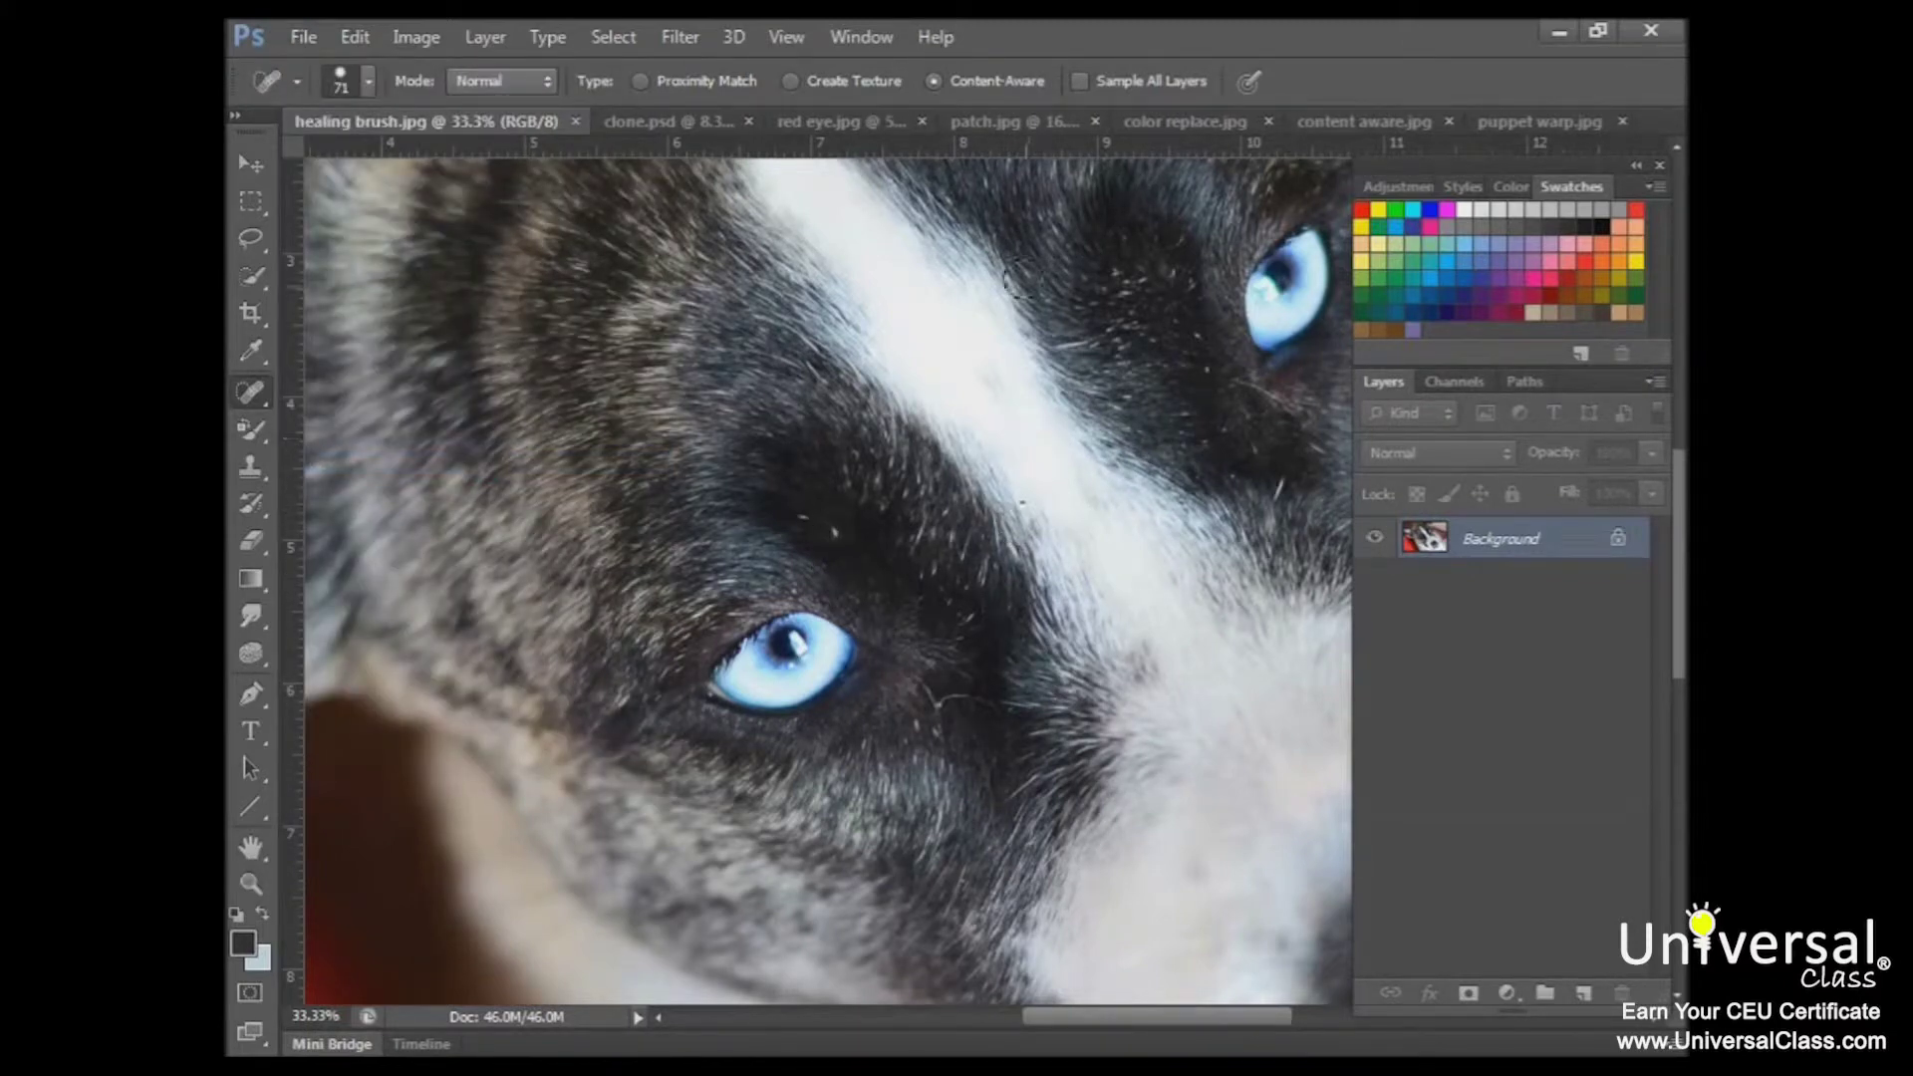
Try Proximity Match spot healing on the specks and hair near the dog's eye, and revert the image.
{"action": "left_click", "coordinate": [641, 81]}
{"action": "left_click", "coordinate": [814, 526]}
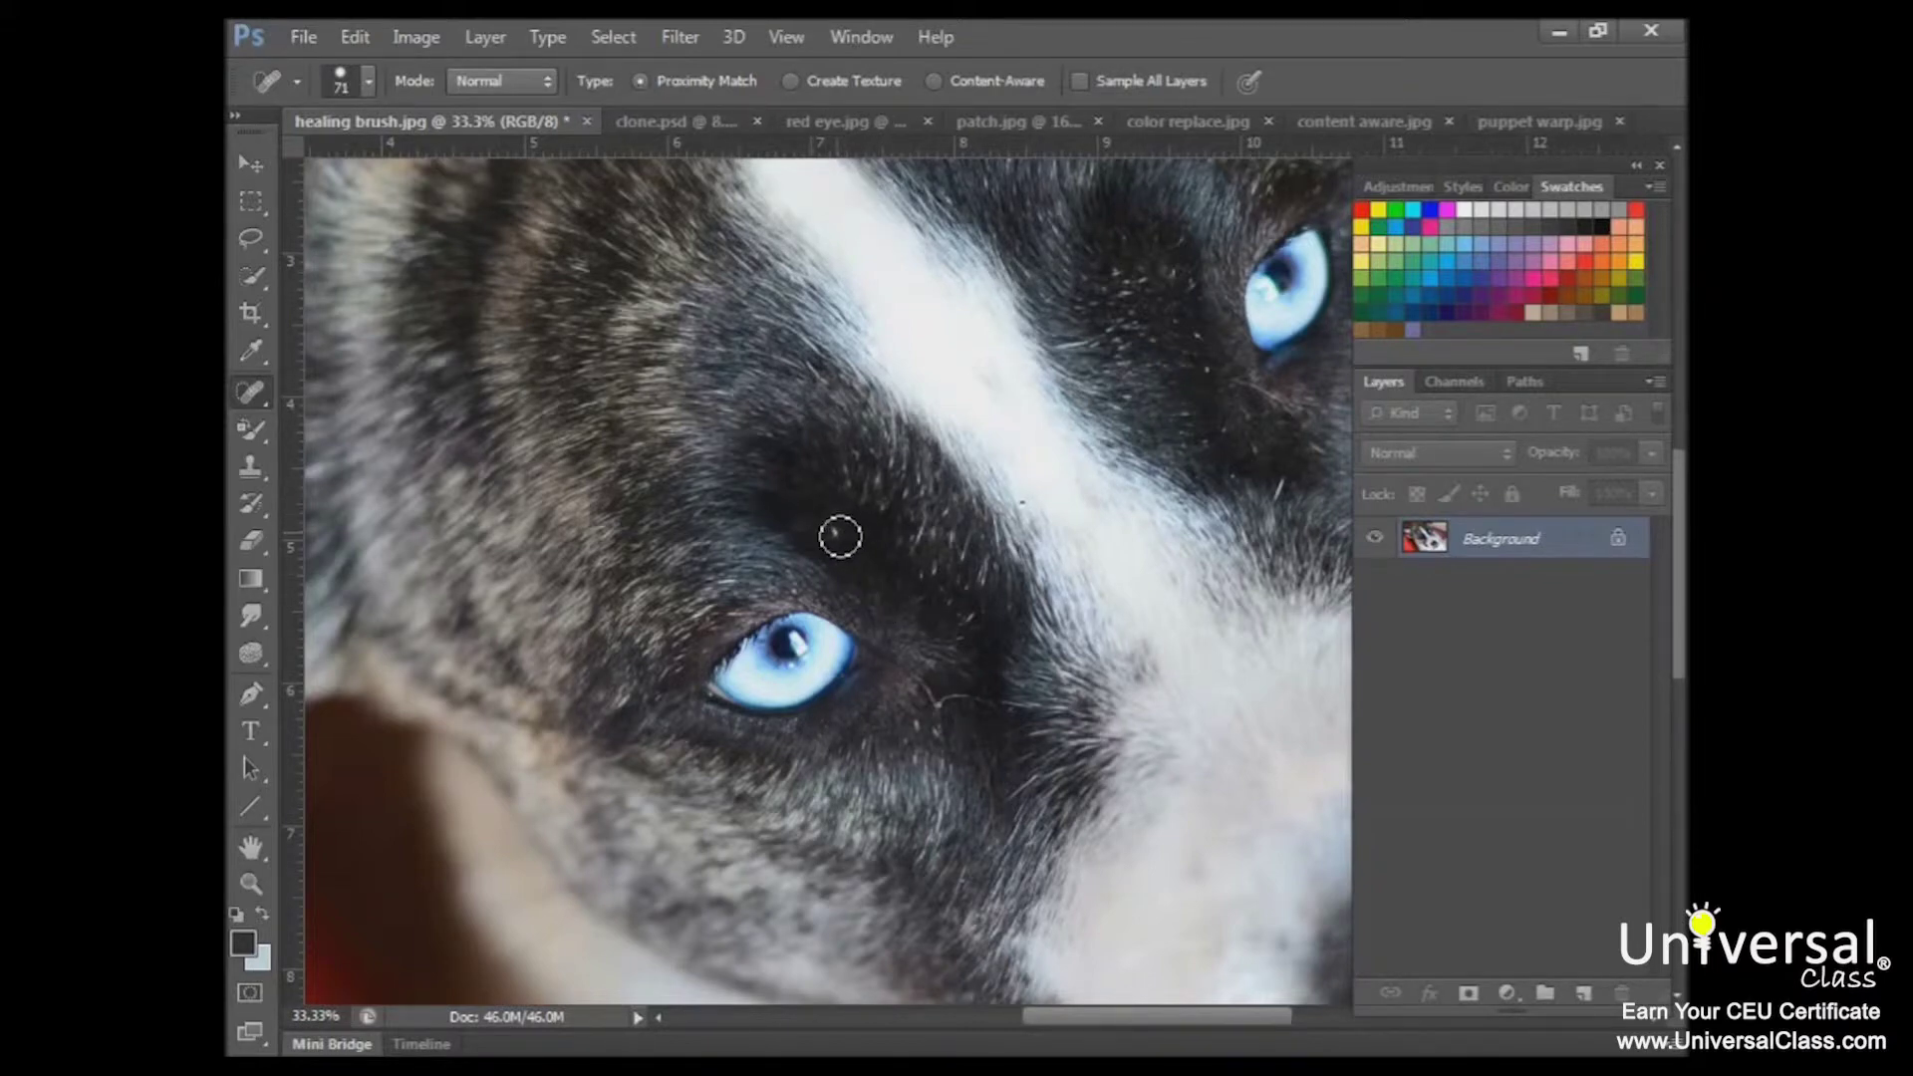
{"action": "left_click", "coordinate": [937, 708]}
{"action": "left_click", "coordinate": [279, 35]}
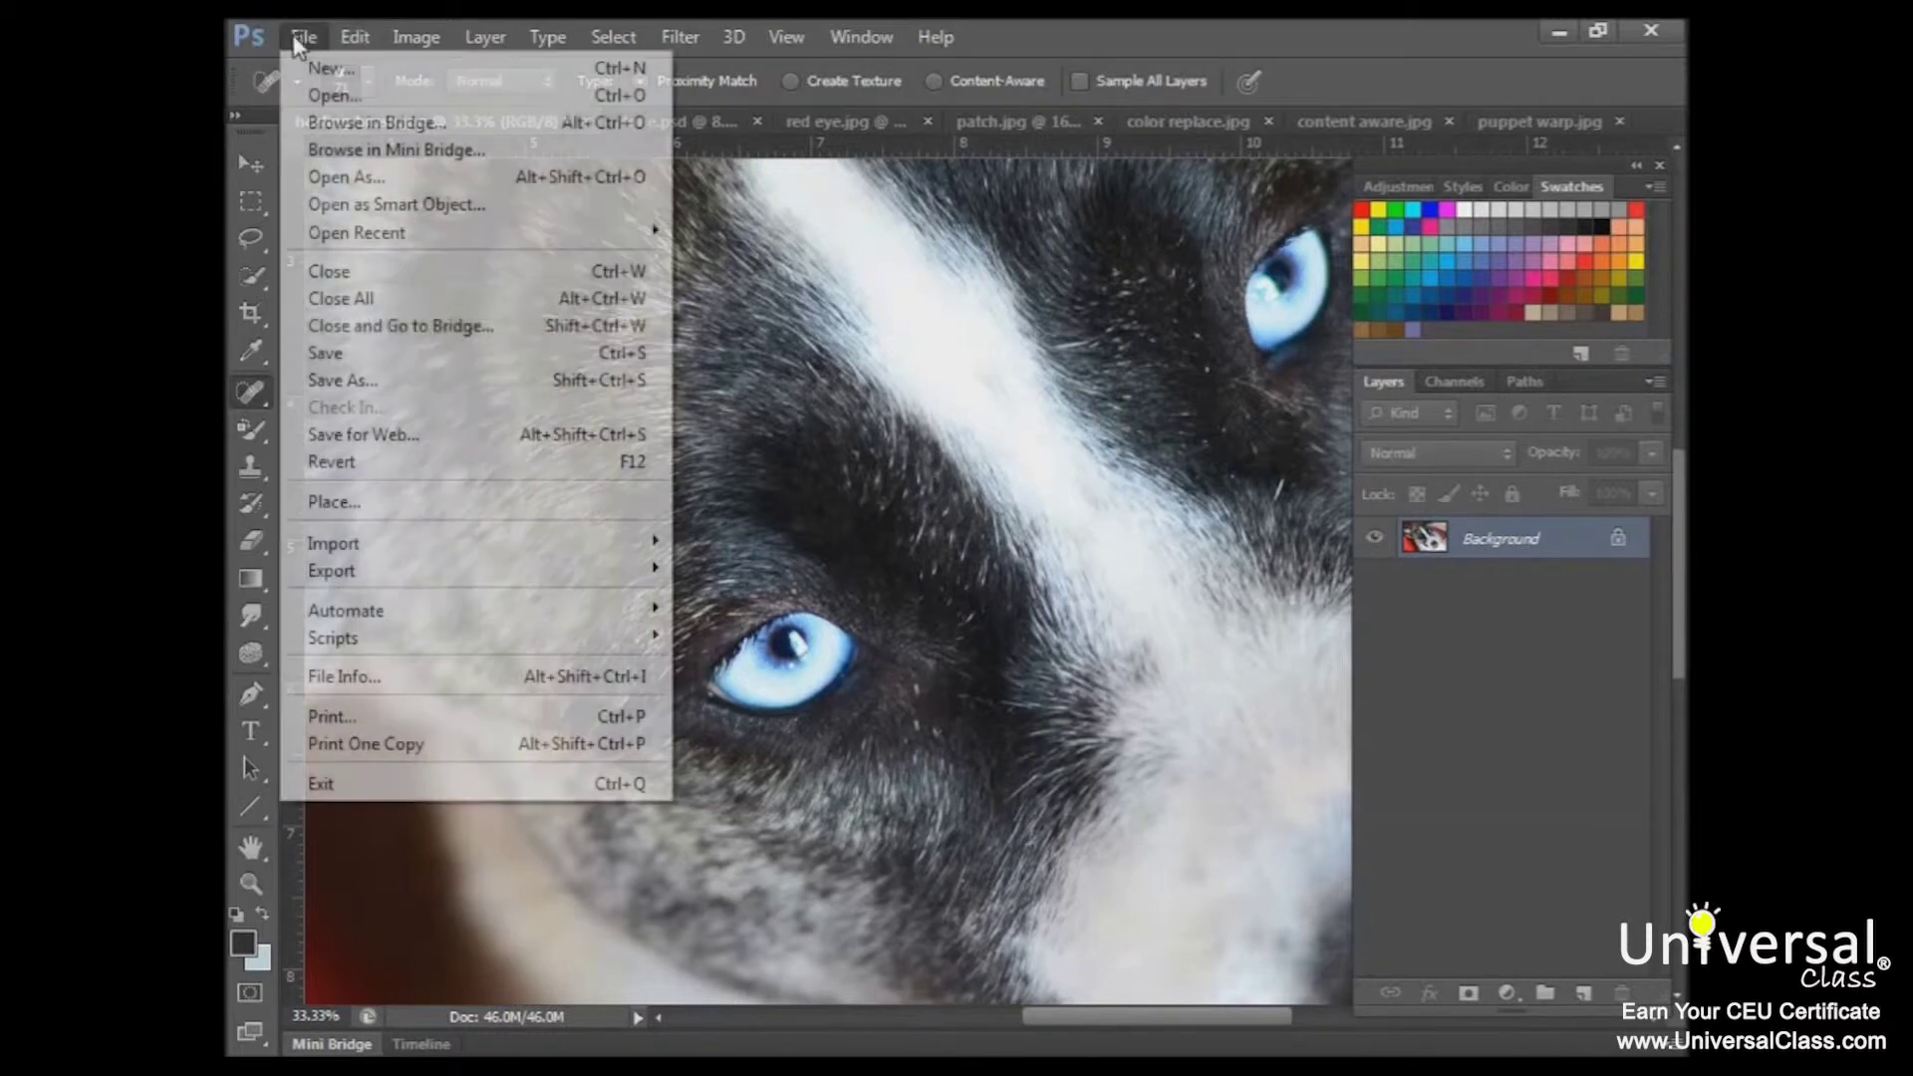
{"action": "left_click", "coordinate": [429, 458]}
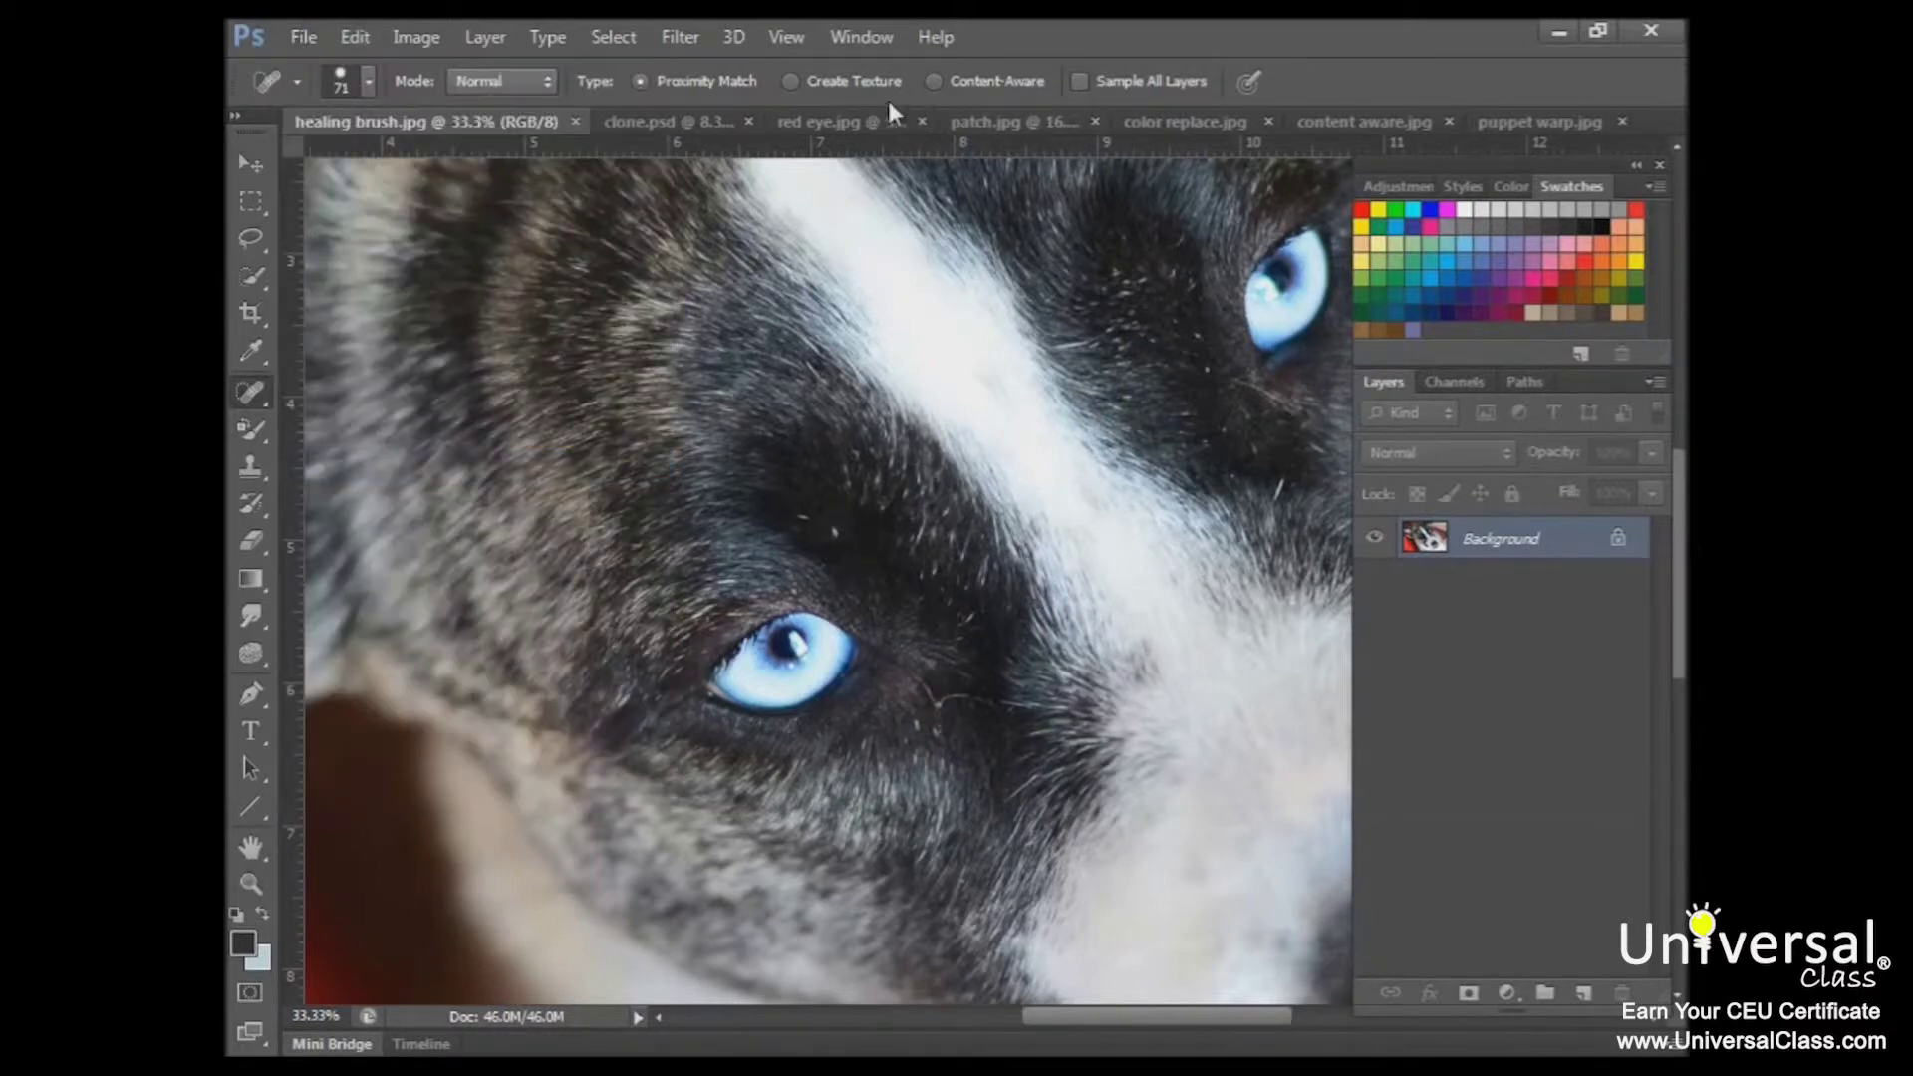
Try Create Texture spot healing along the stray hair beside the dog's eye.
{"action": "left_click", "coordinate": [790, 81]}
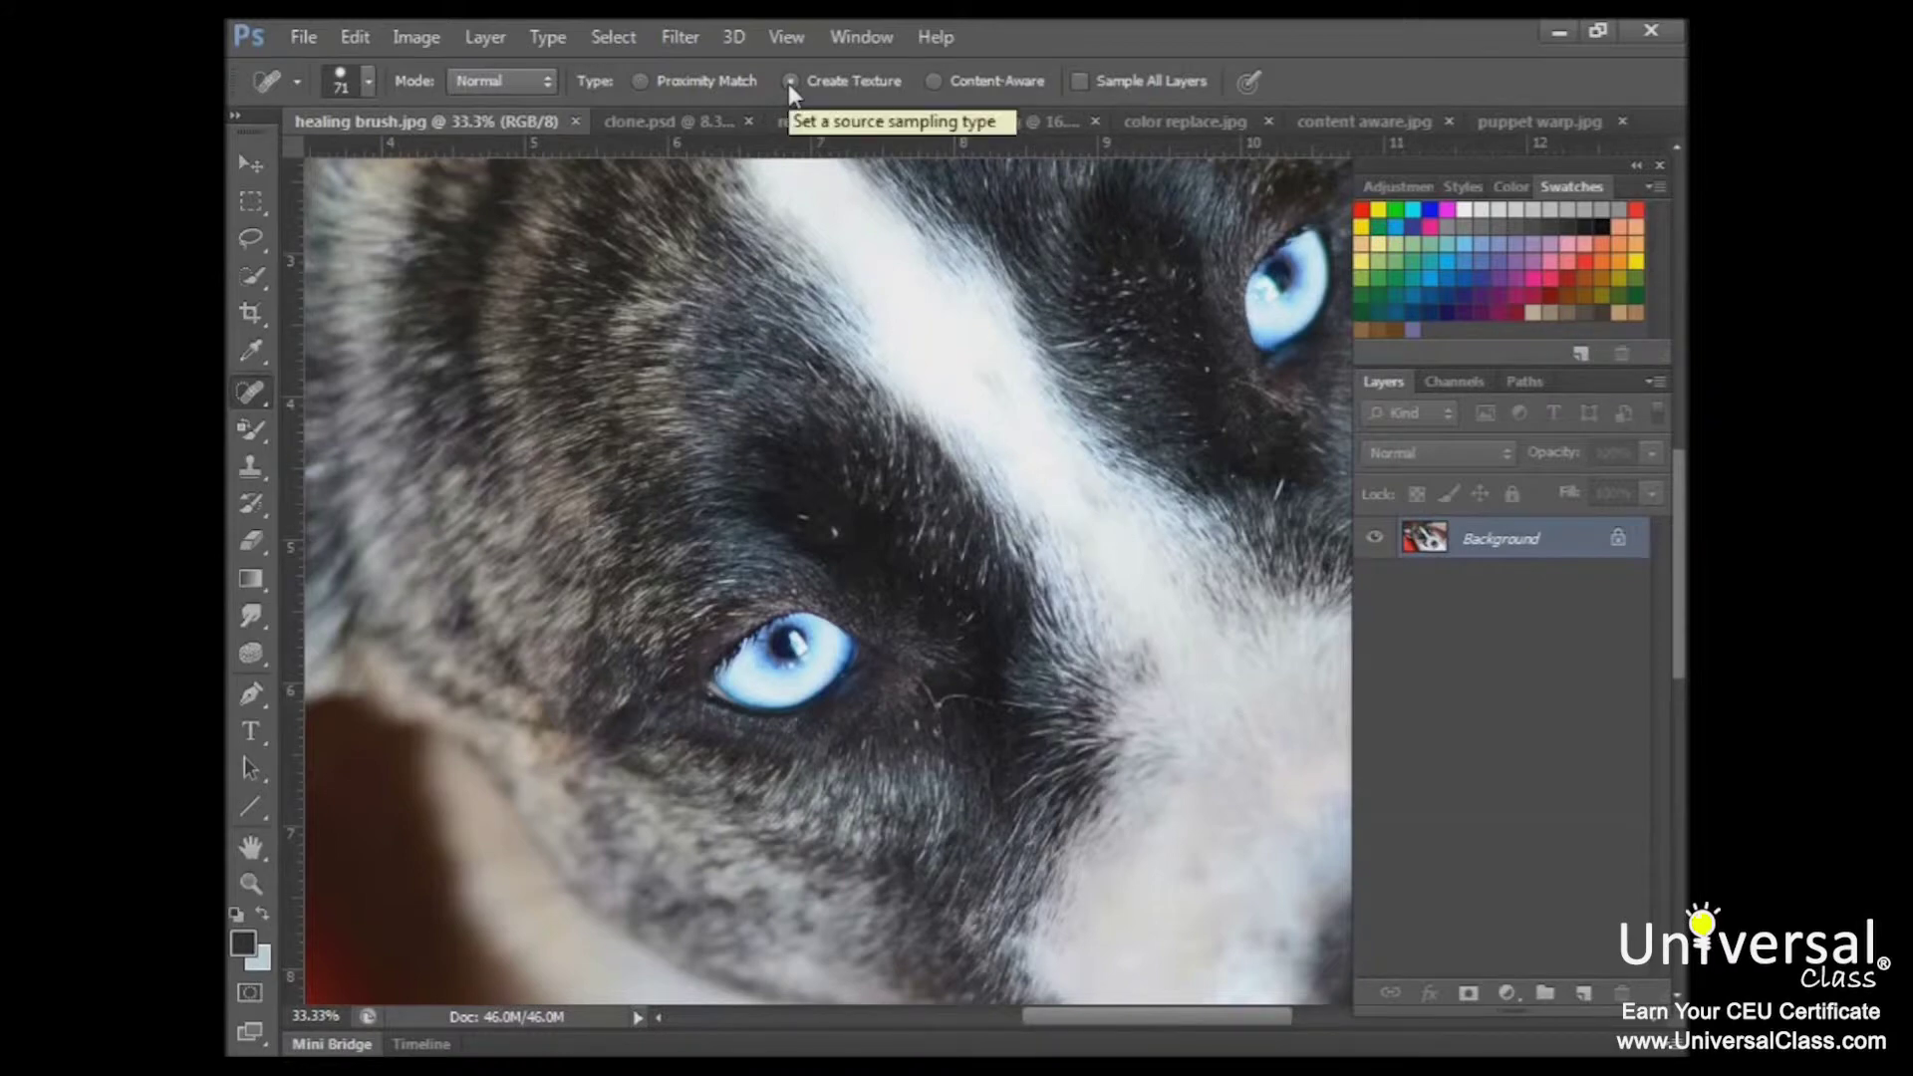
{"action": "mouse_move", "coordinate": [949, 699]}
{"action": "left_mouse_down"}
{"action": "mouse_move", "coordinate": [927, 688]}
{"action": "mouse_move", "coordinate": [1012, 704]}
{"action": "left_mouse_up"}
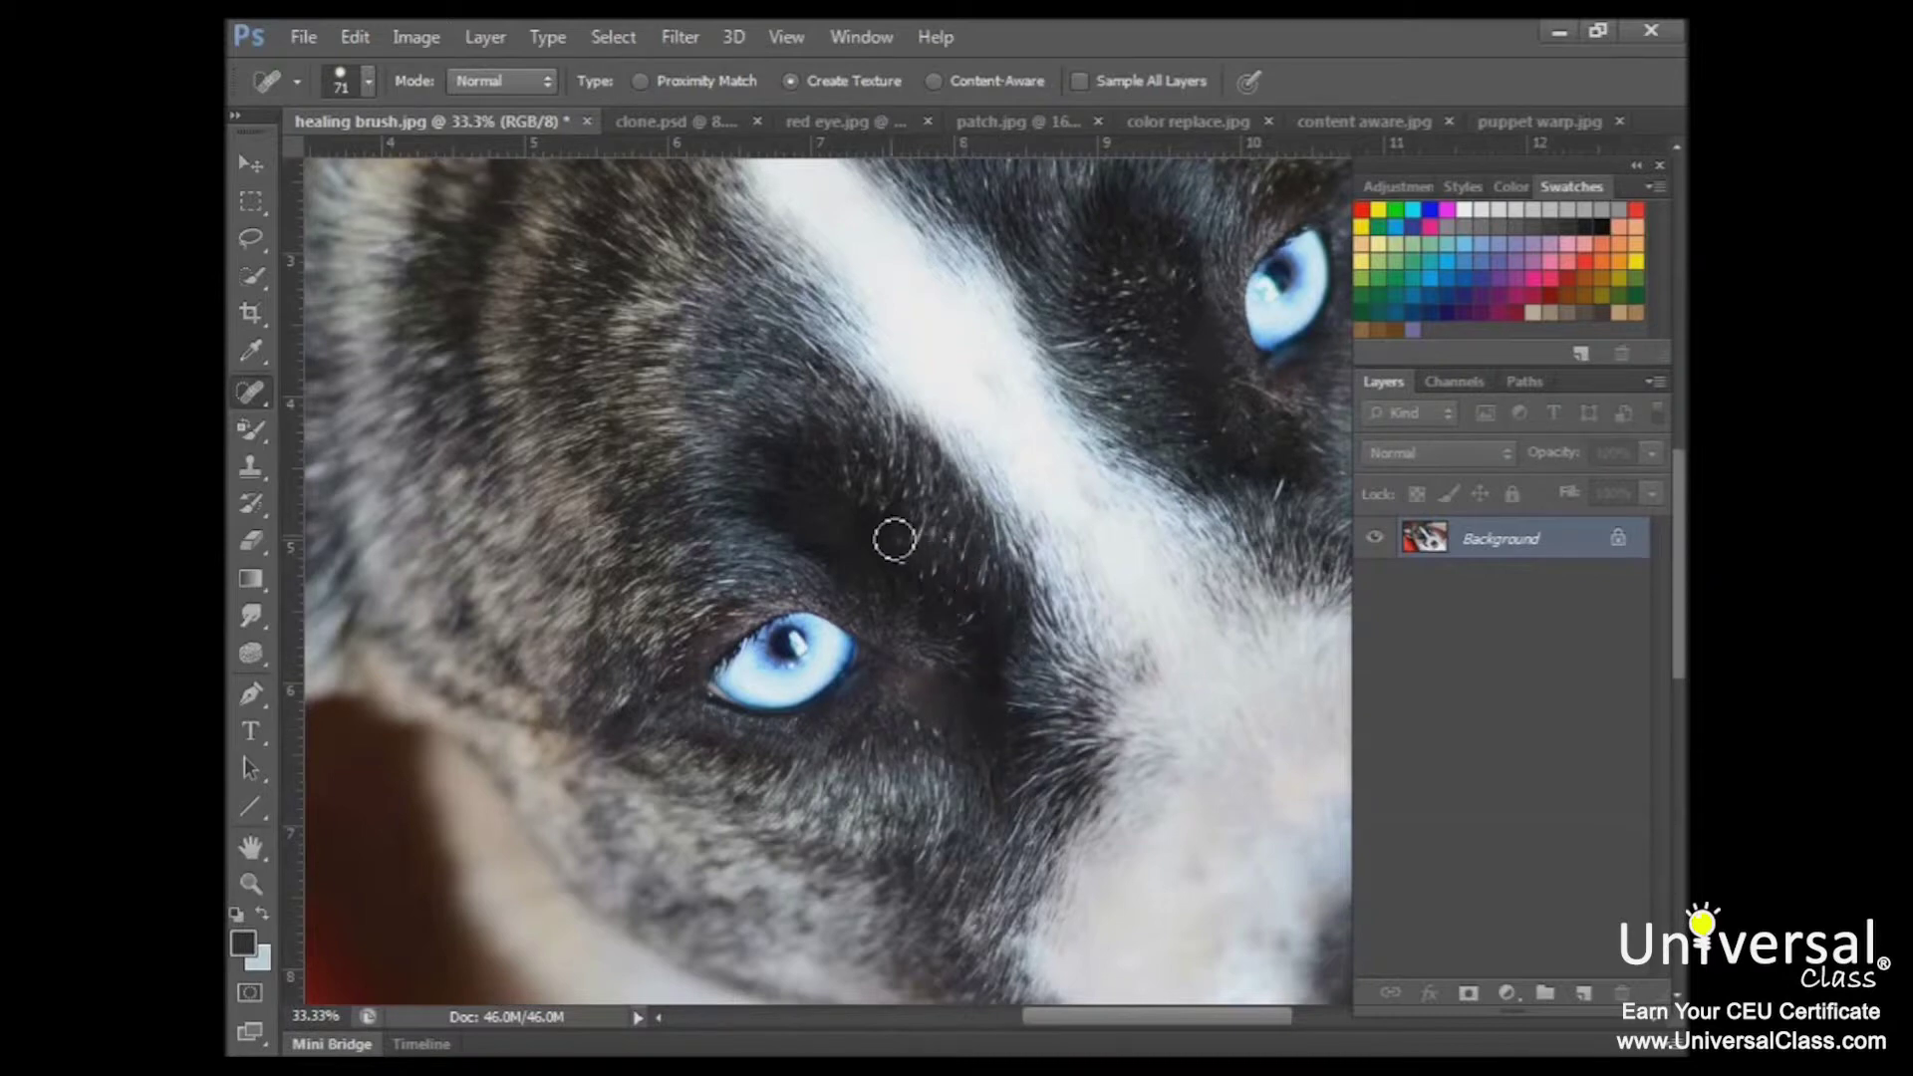
Choose the Healing Brush tool and set its brush size to 102 px.
{"action": "right_click", "coordinate": [263, 398]}
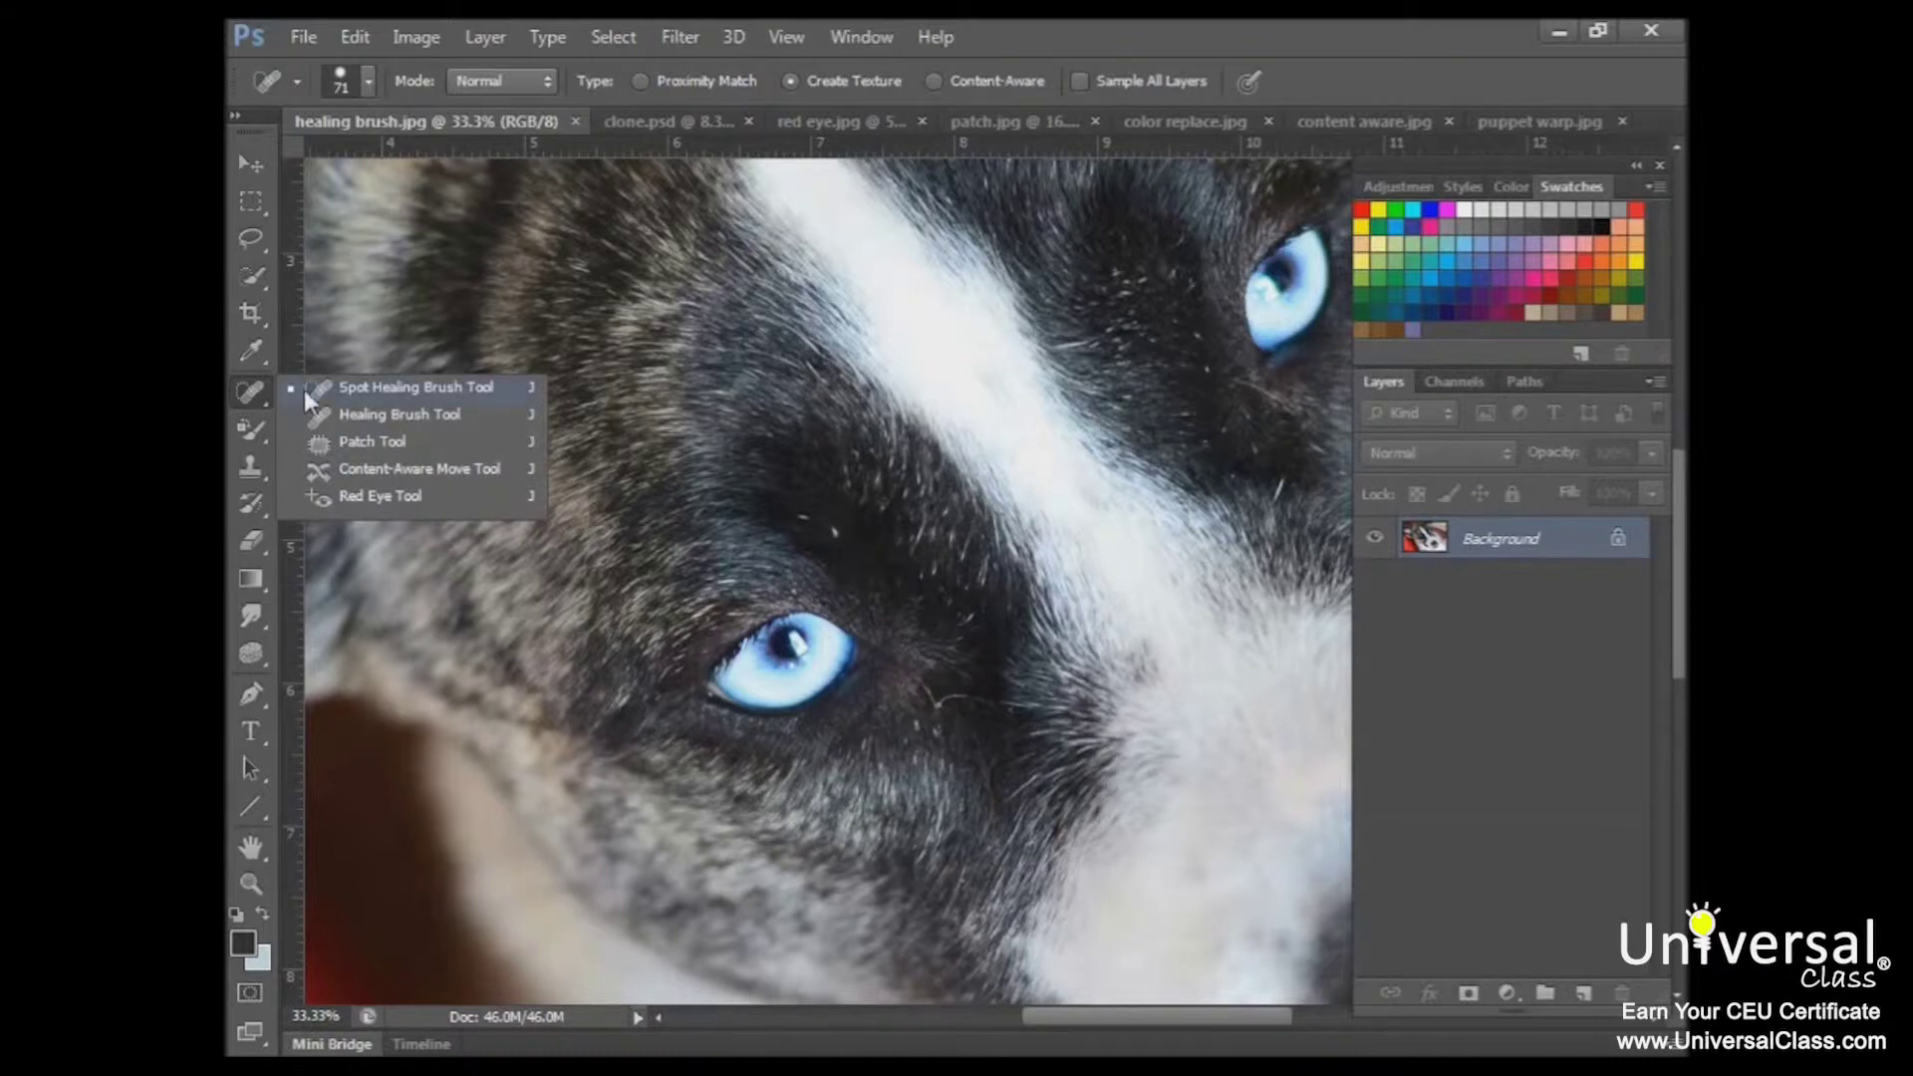
{"action": "left_click", "coordinate": [367, 412]}
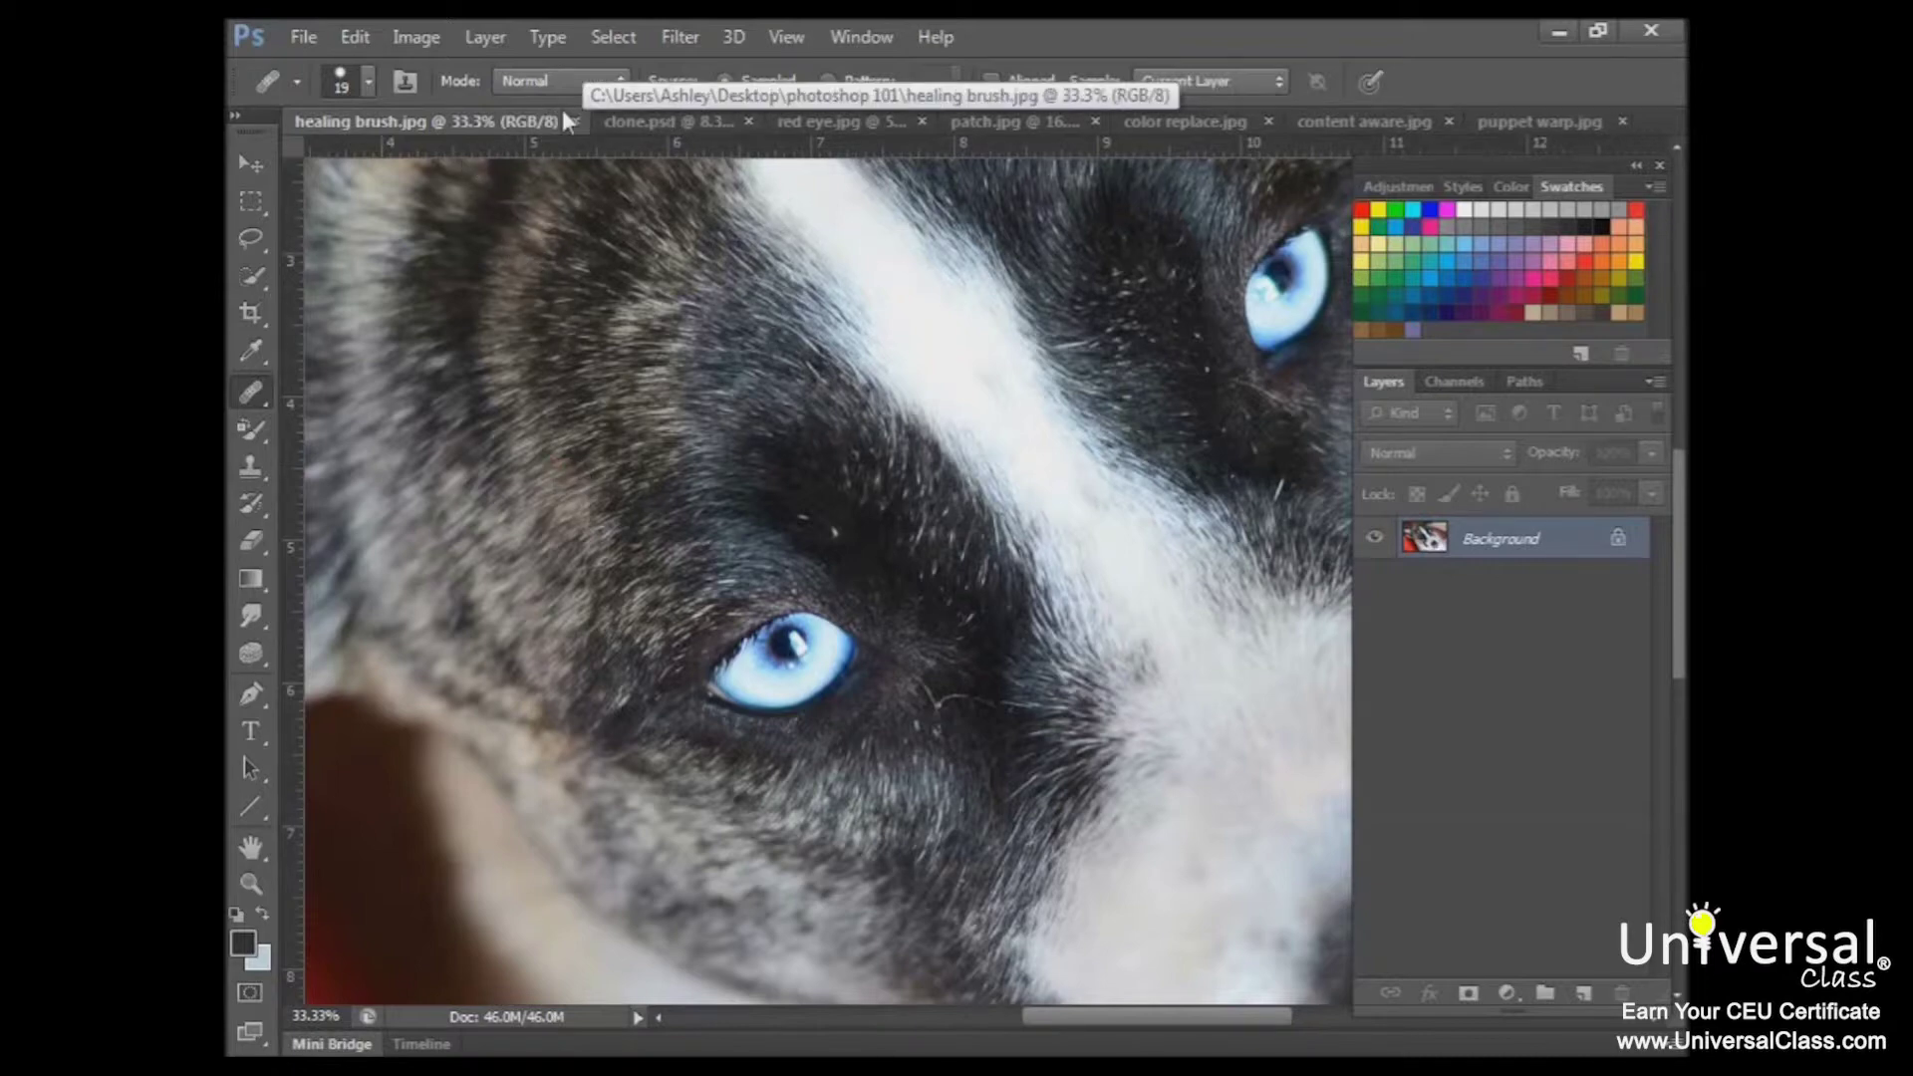
{"action": "left_click", "coordinate": [365, 83]}
{"action": "left_click_drag", "start_coordinate": [290, 166], "coordinate": [404, 162]}
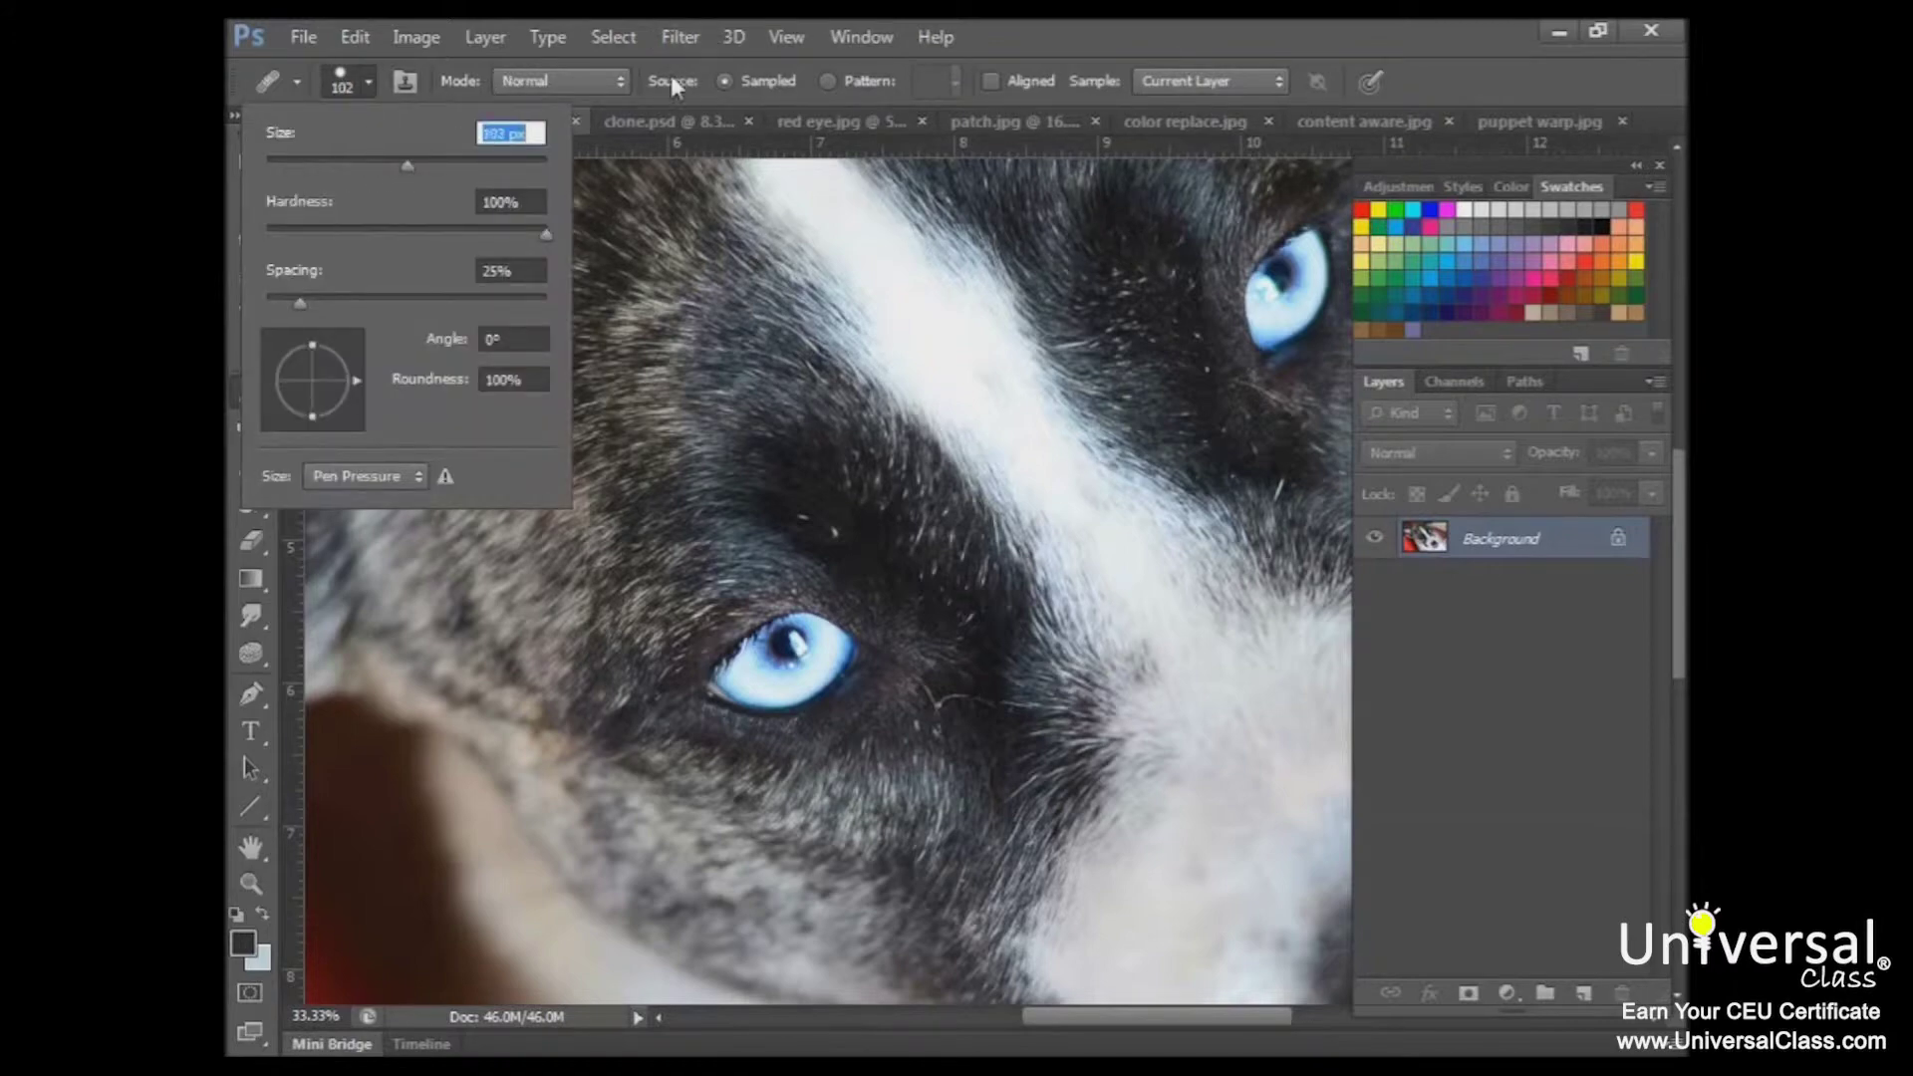
Choose Normal mode for the Healing Brush and look at the pattern presets available as its source.
{"action": "left_click", "coordinate": [613, 86]}
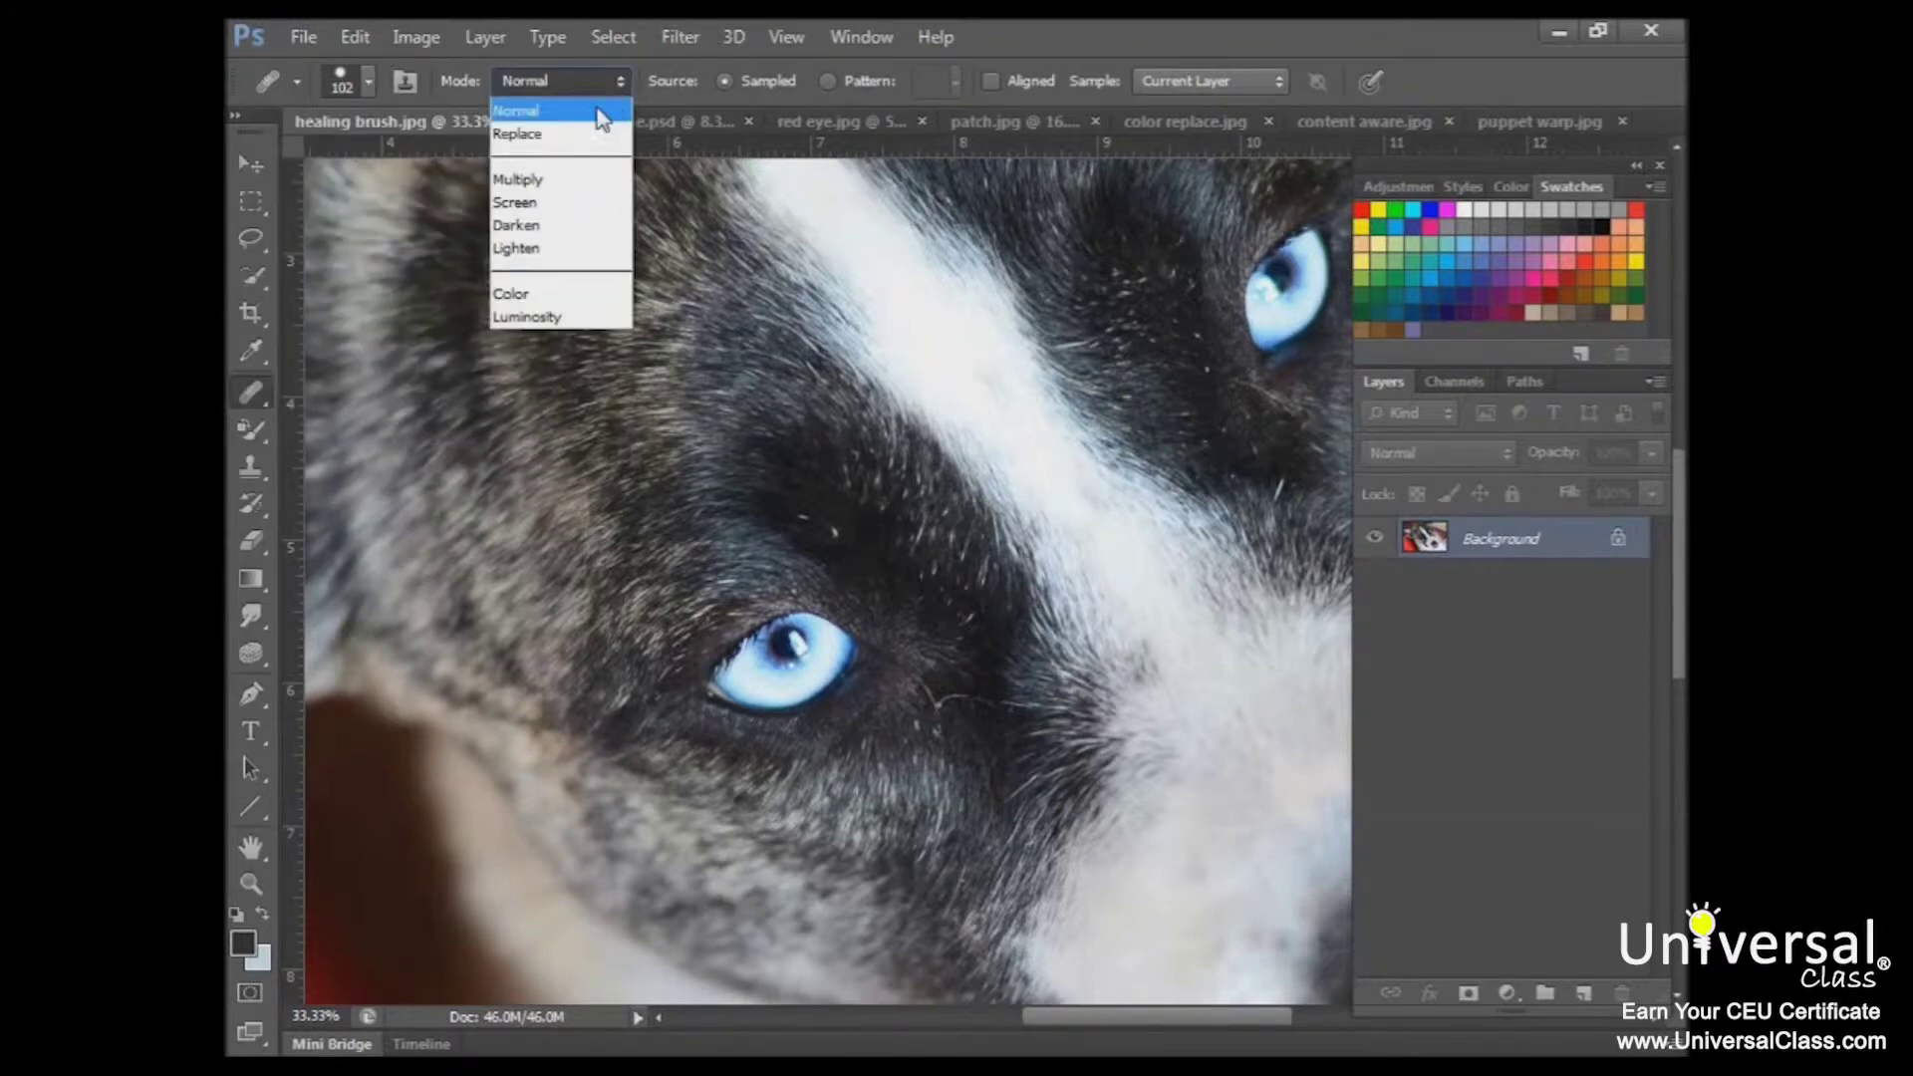
{"action": "left_click", "coordinate": [603, 116]}
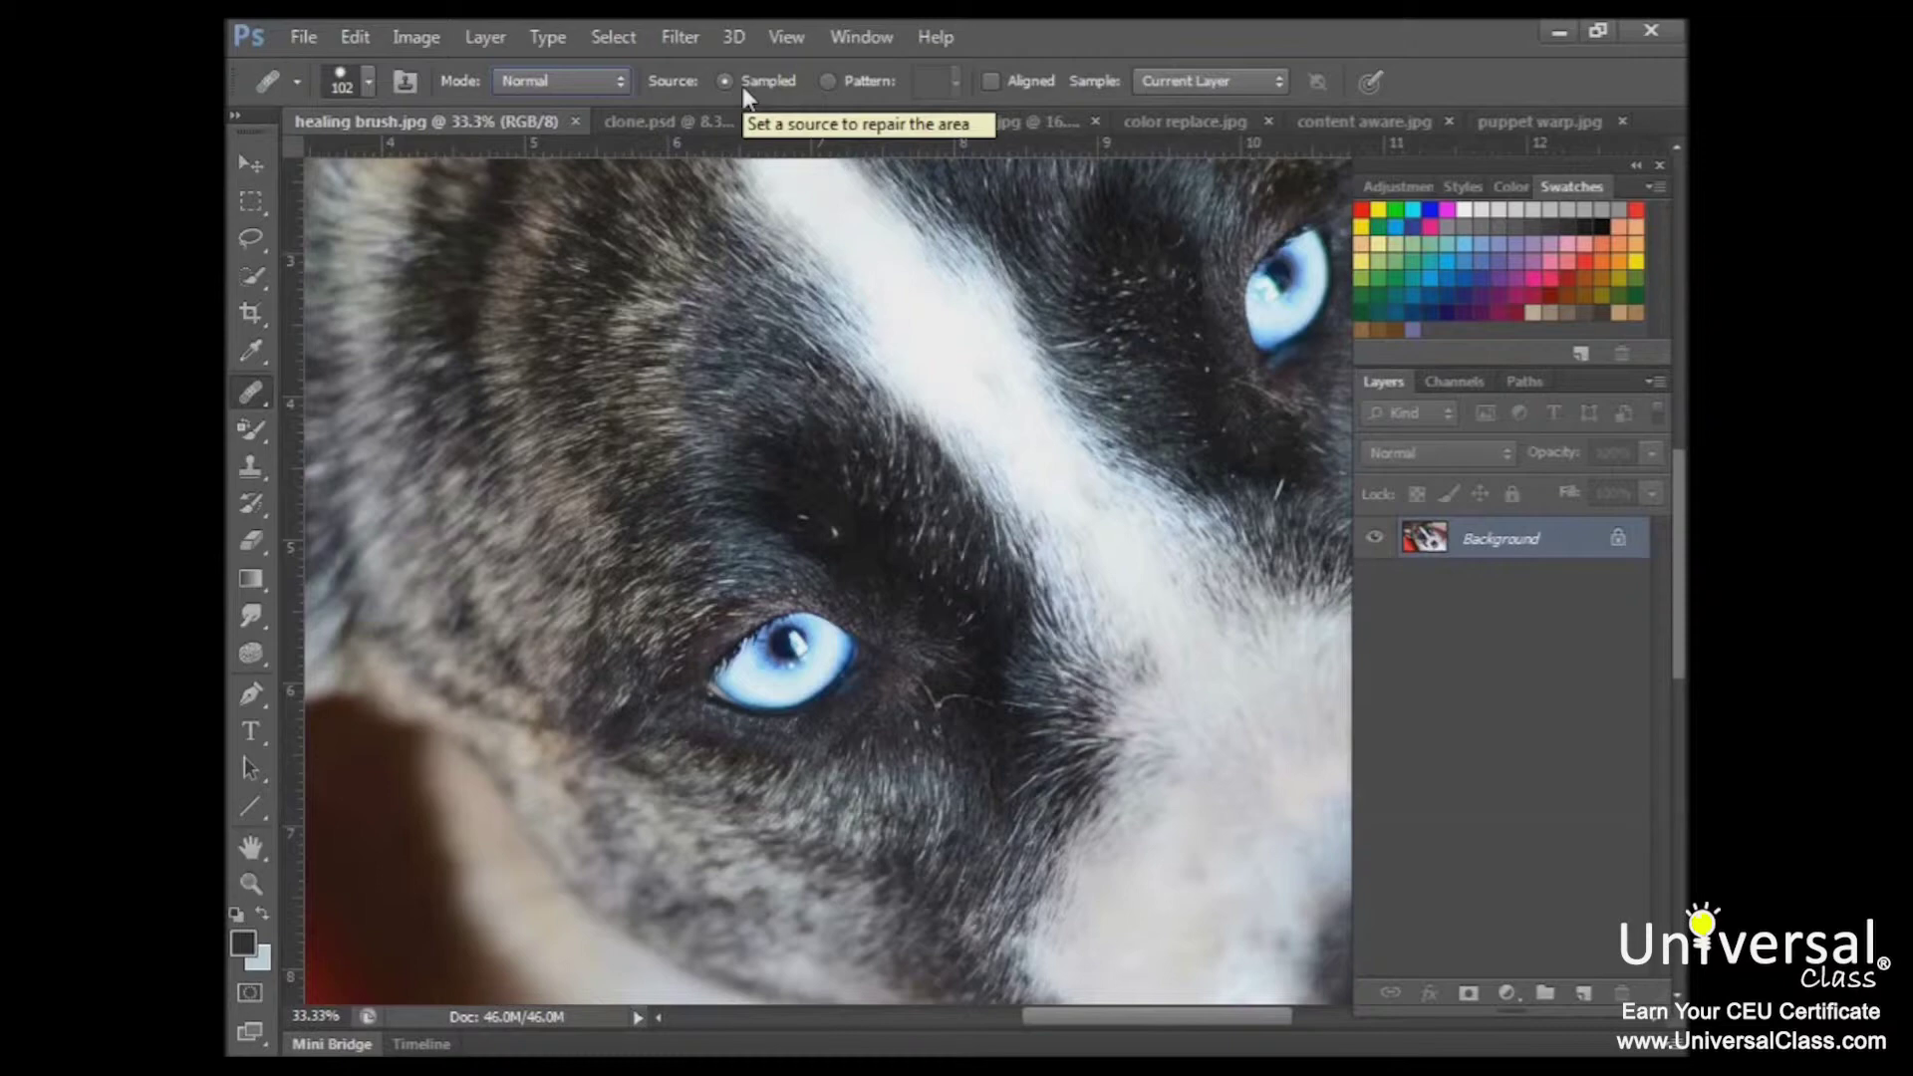
{"action": "left_click", "coordinate": [828, 81]}
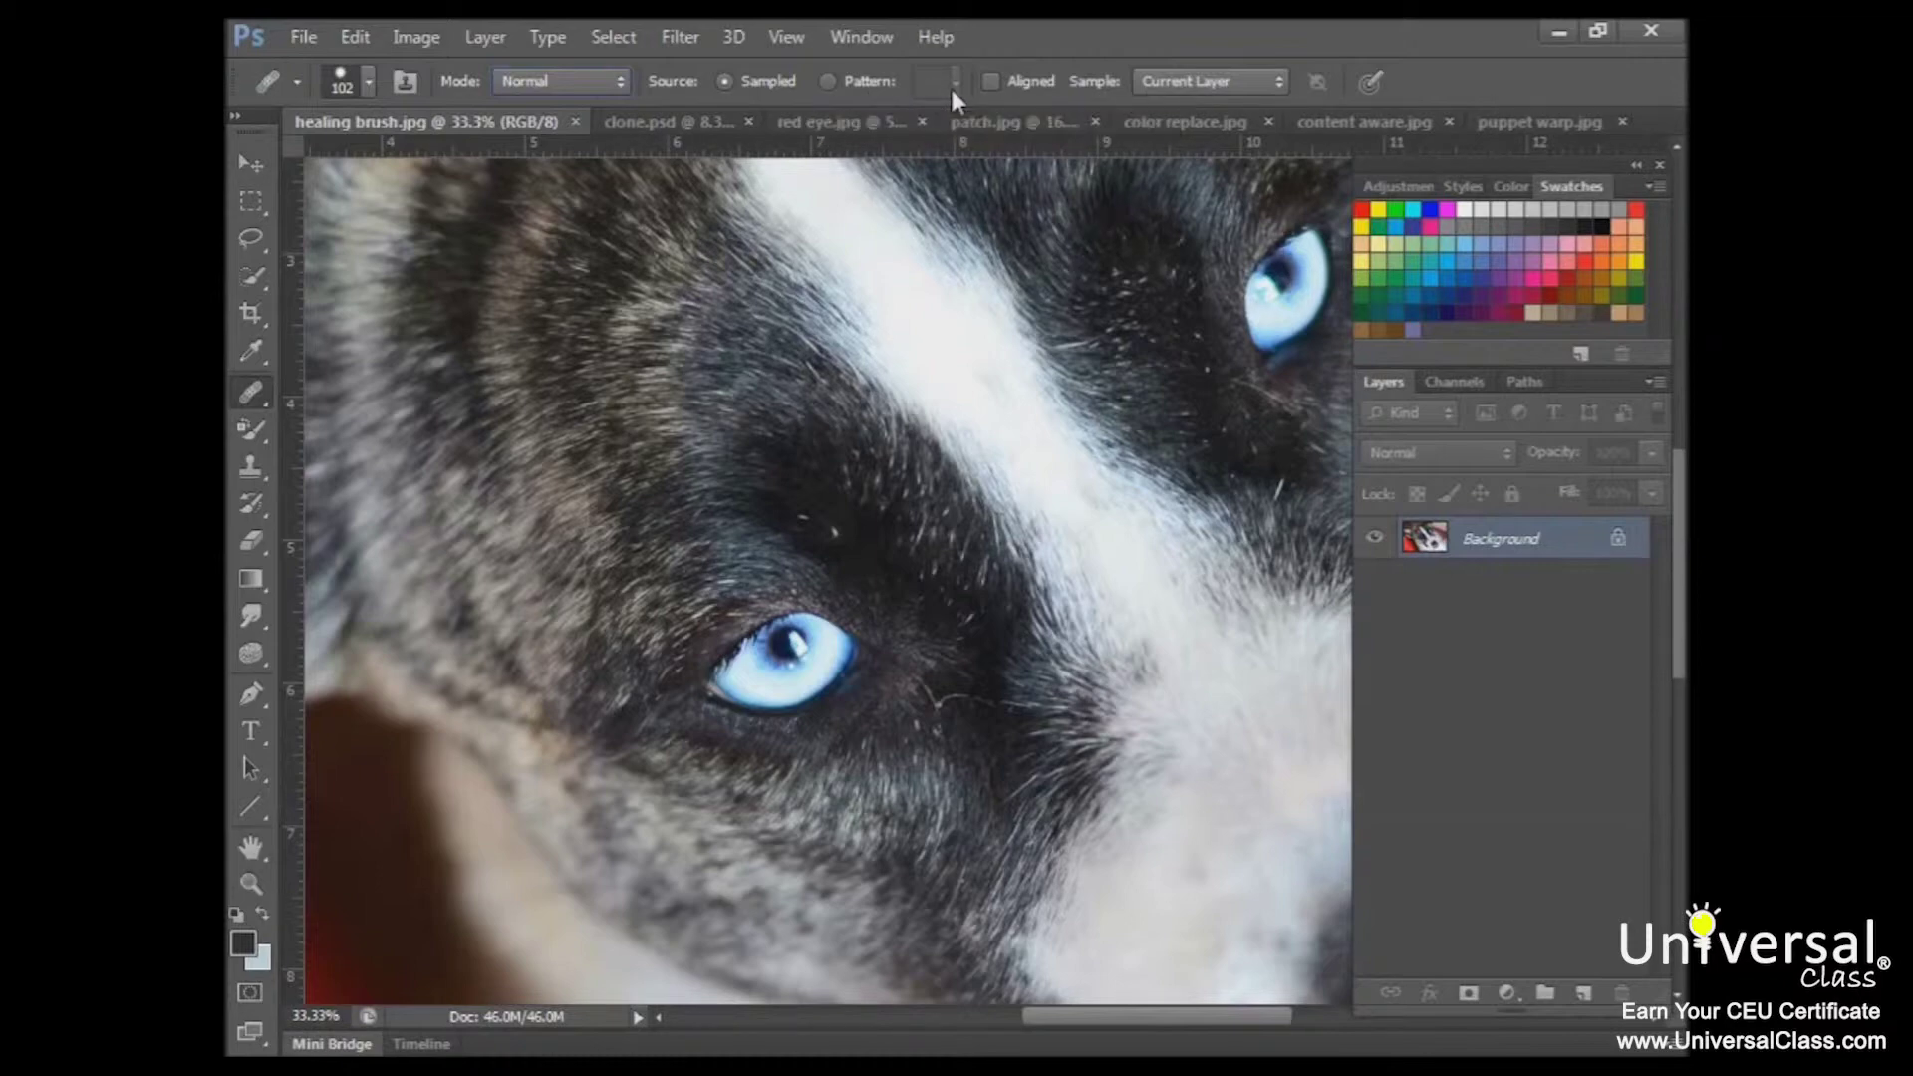
{"action": "left_click", "coordinate": [948, 85]}
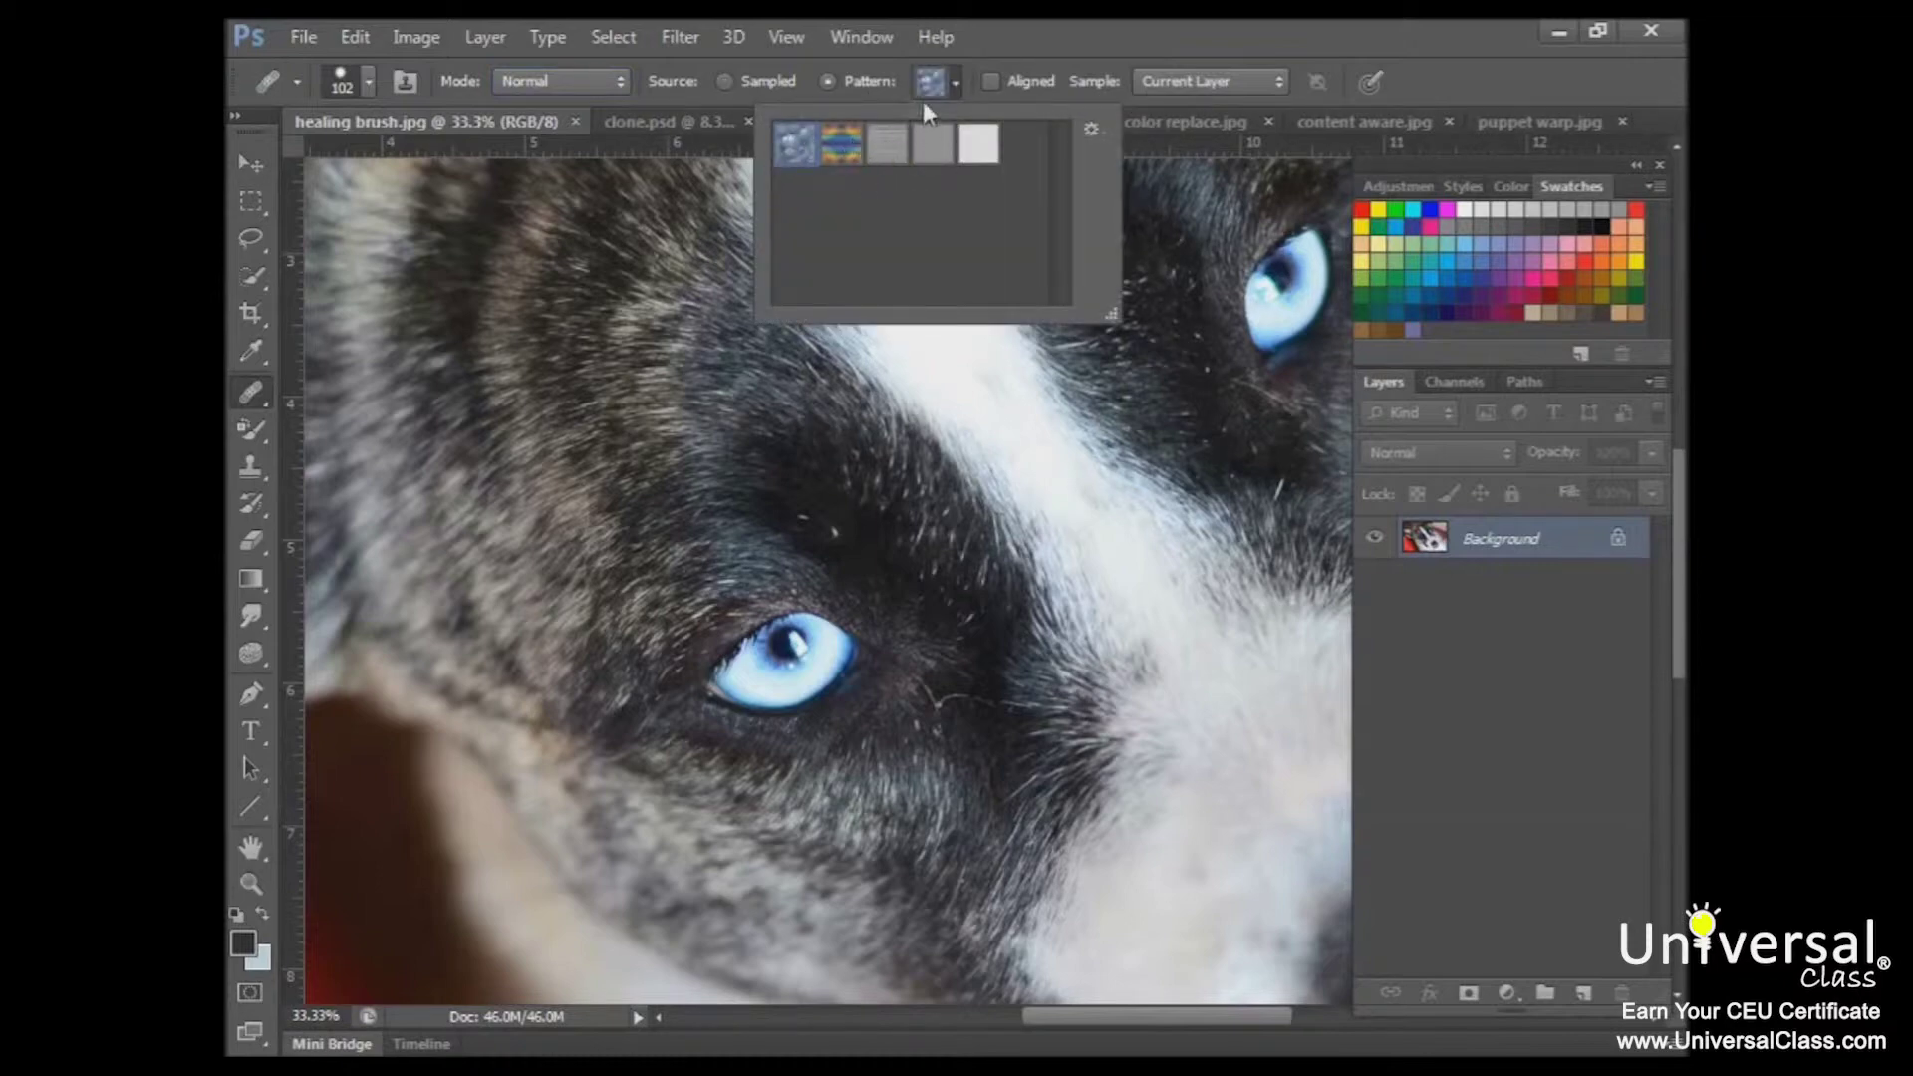
Set the healing source to Sampled, sample the dark fur nearby and heal the stray hair beside the dog's eye.
{"action": "left_click", "coordinate": [723, 84]}
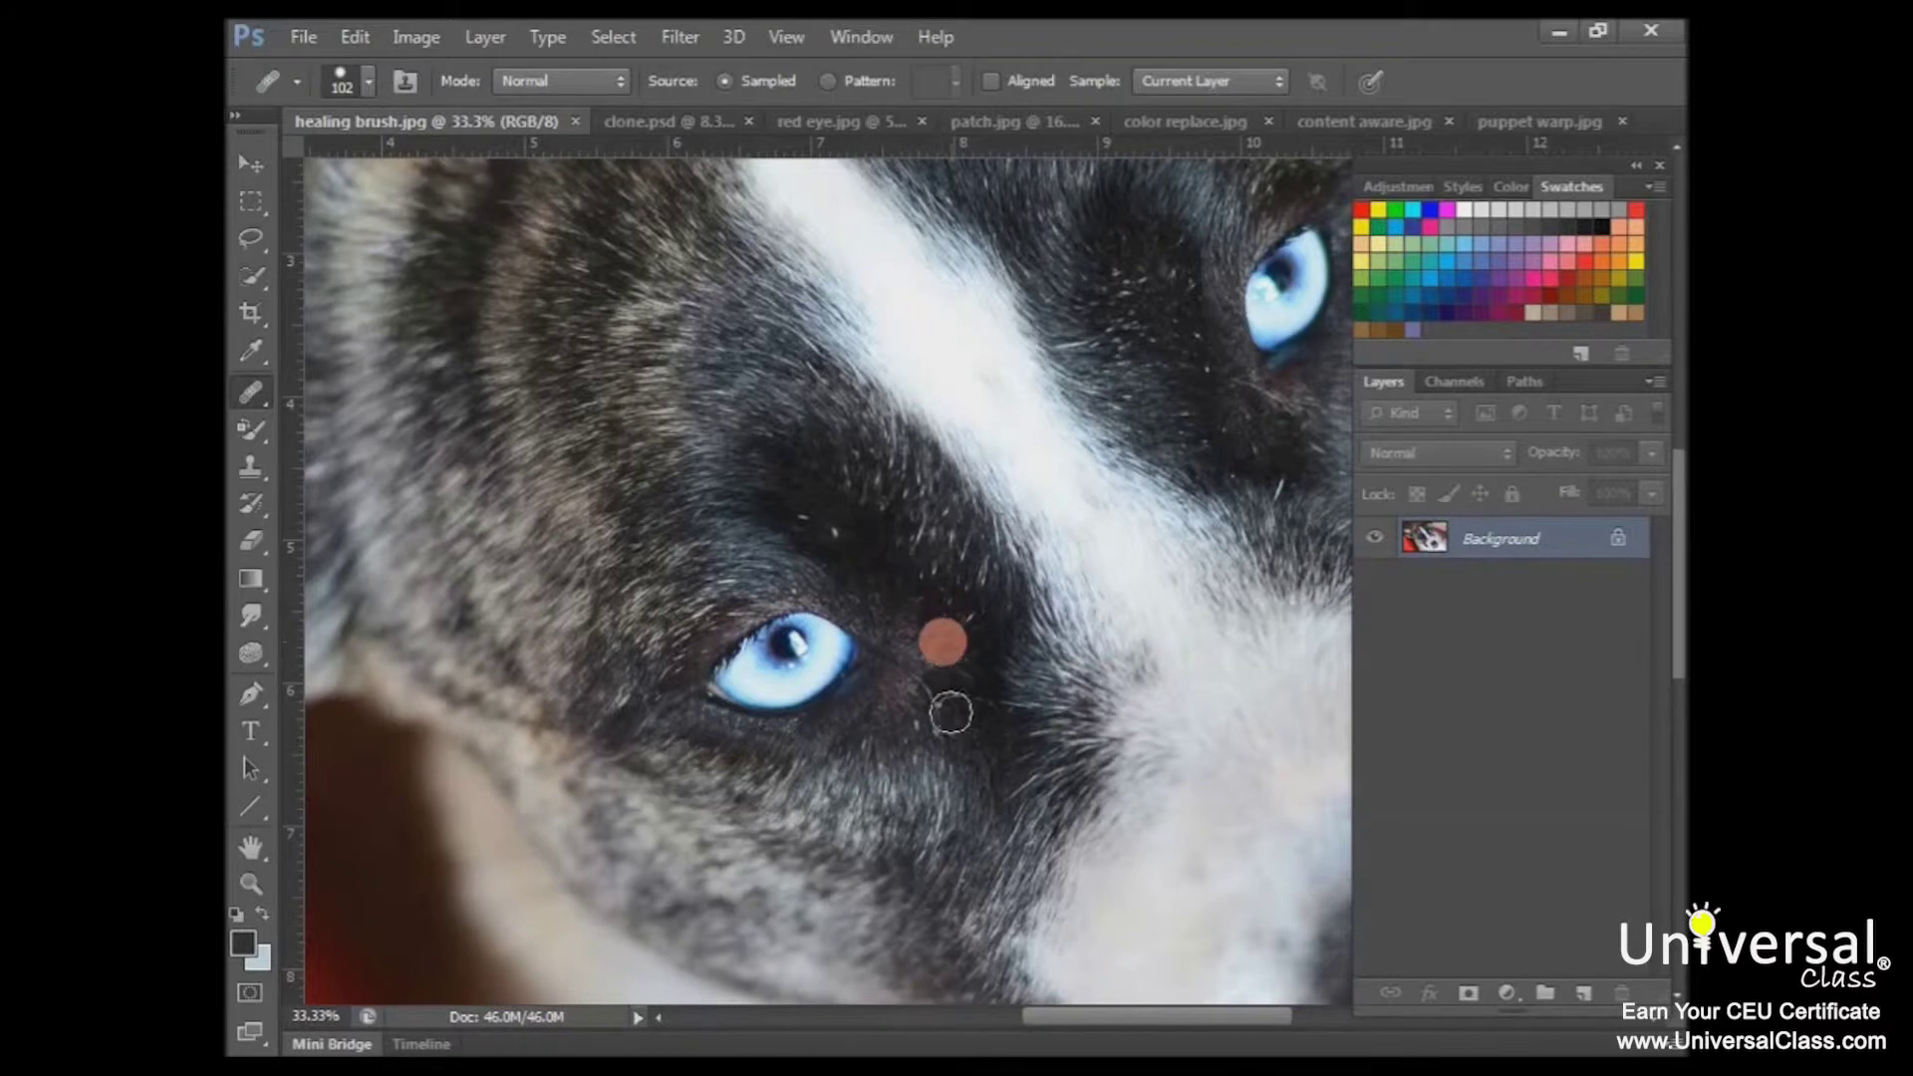
{"action": "left_click", "coordinate": [1009, 744], "text": "alt"}
{"action": "mouse_move", "coordinate": [960, 693]}
{"action": "left_mouse_down"}
{"action": "mouse_move", "coordinate": [931, 687]}
{"action": "mouse_move", "coordinate": [974, 711]}
{"action": "left_mouse_up"}
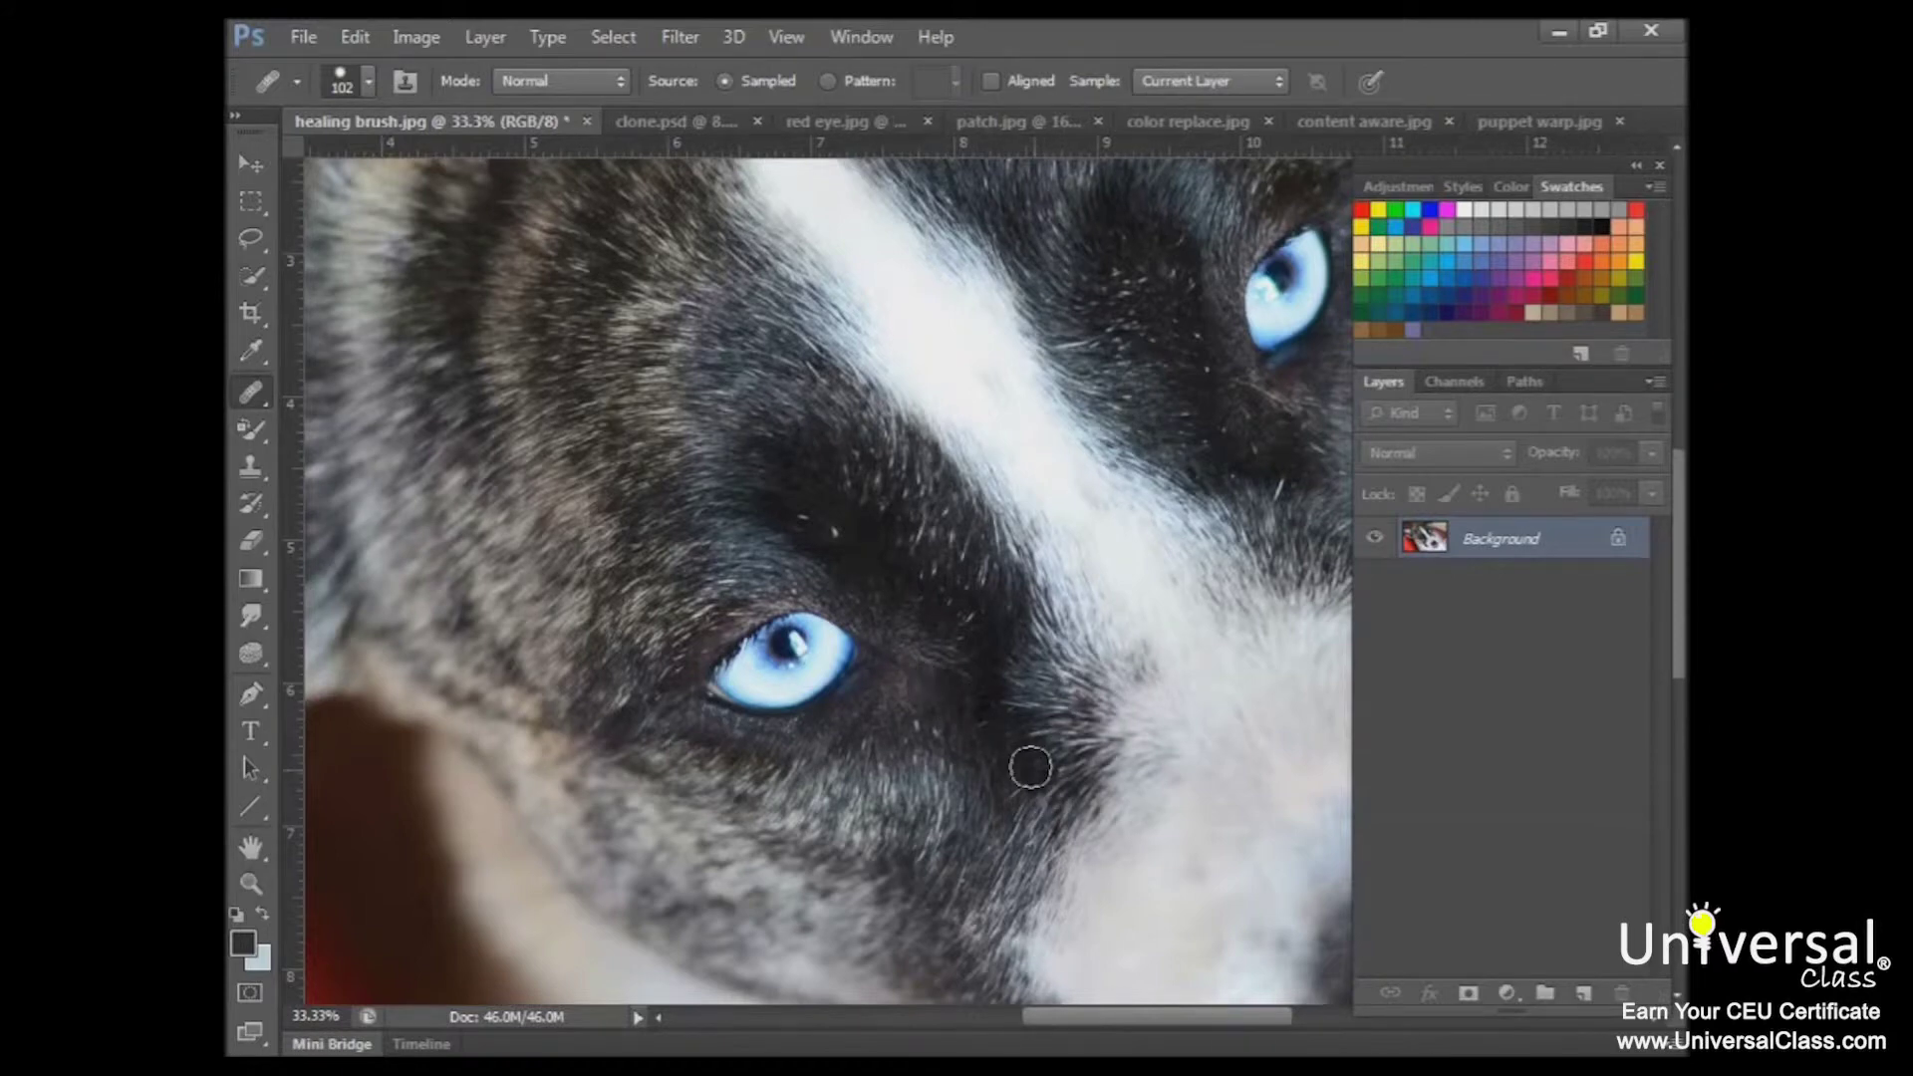
With the Healing Brush, sample the blurred background beside the dog's muzzle and paint over the longest whisker.
{"action": "left_click", "coordinate": [251, 882]}
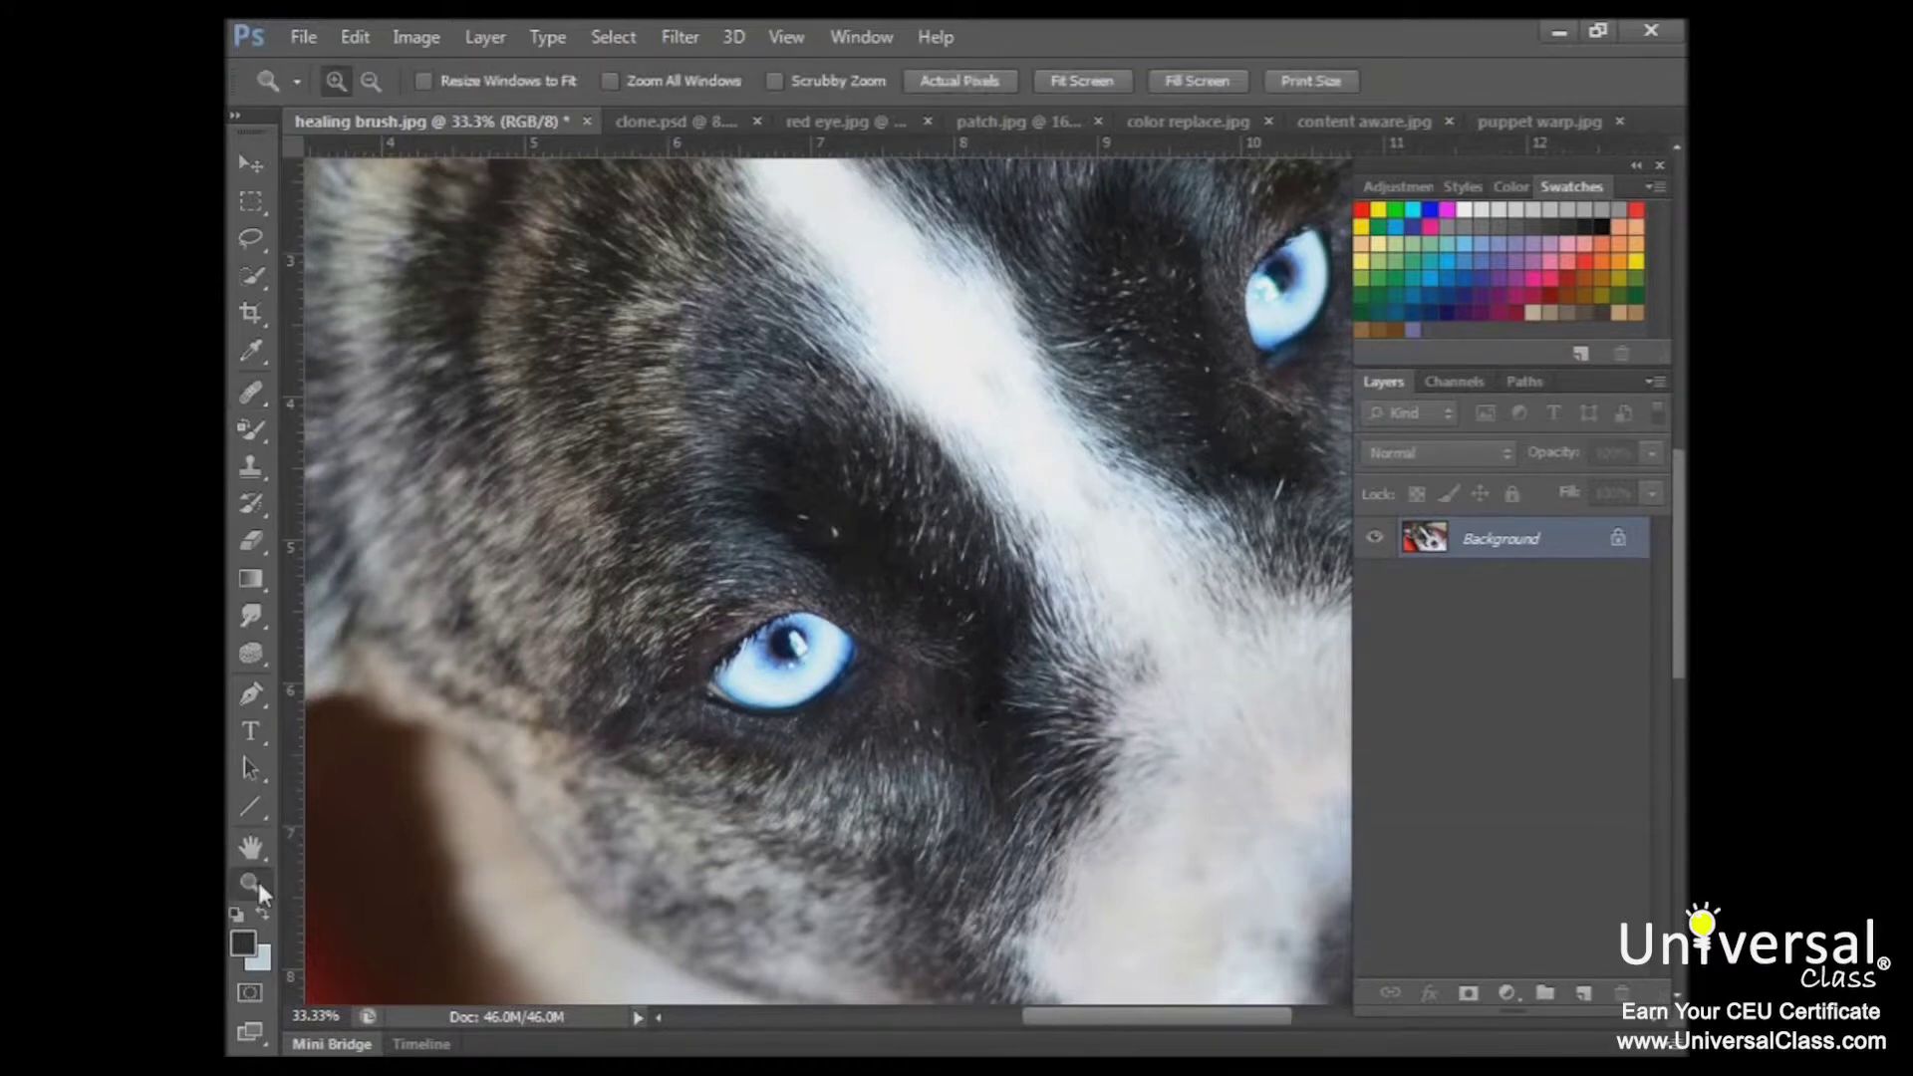
{"action": "left_click", "coordinate": [713, 713], "text": "alt"}
{"action": "left_click", "coordinate": [713, 714], "text": "alt"}
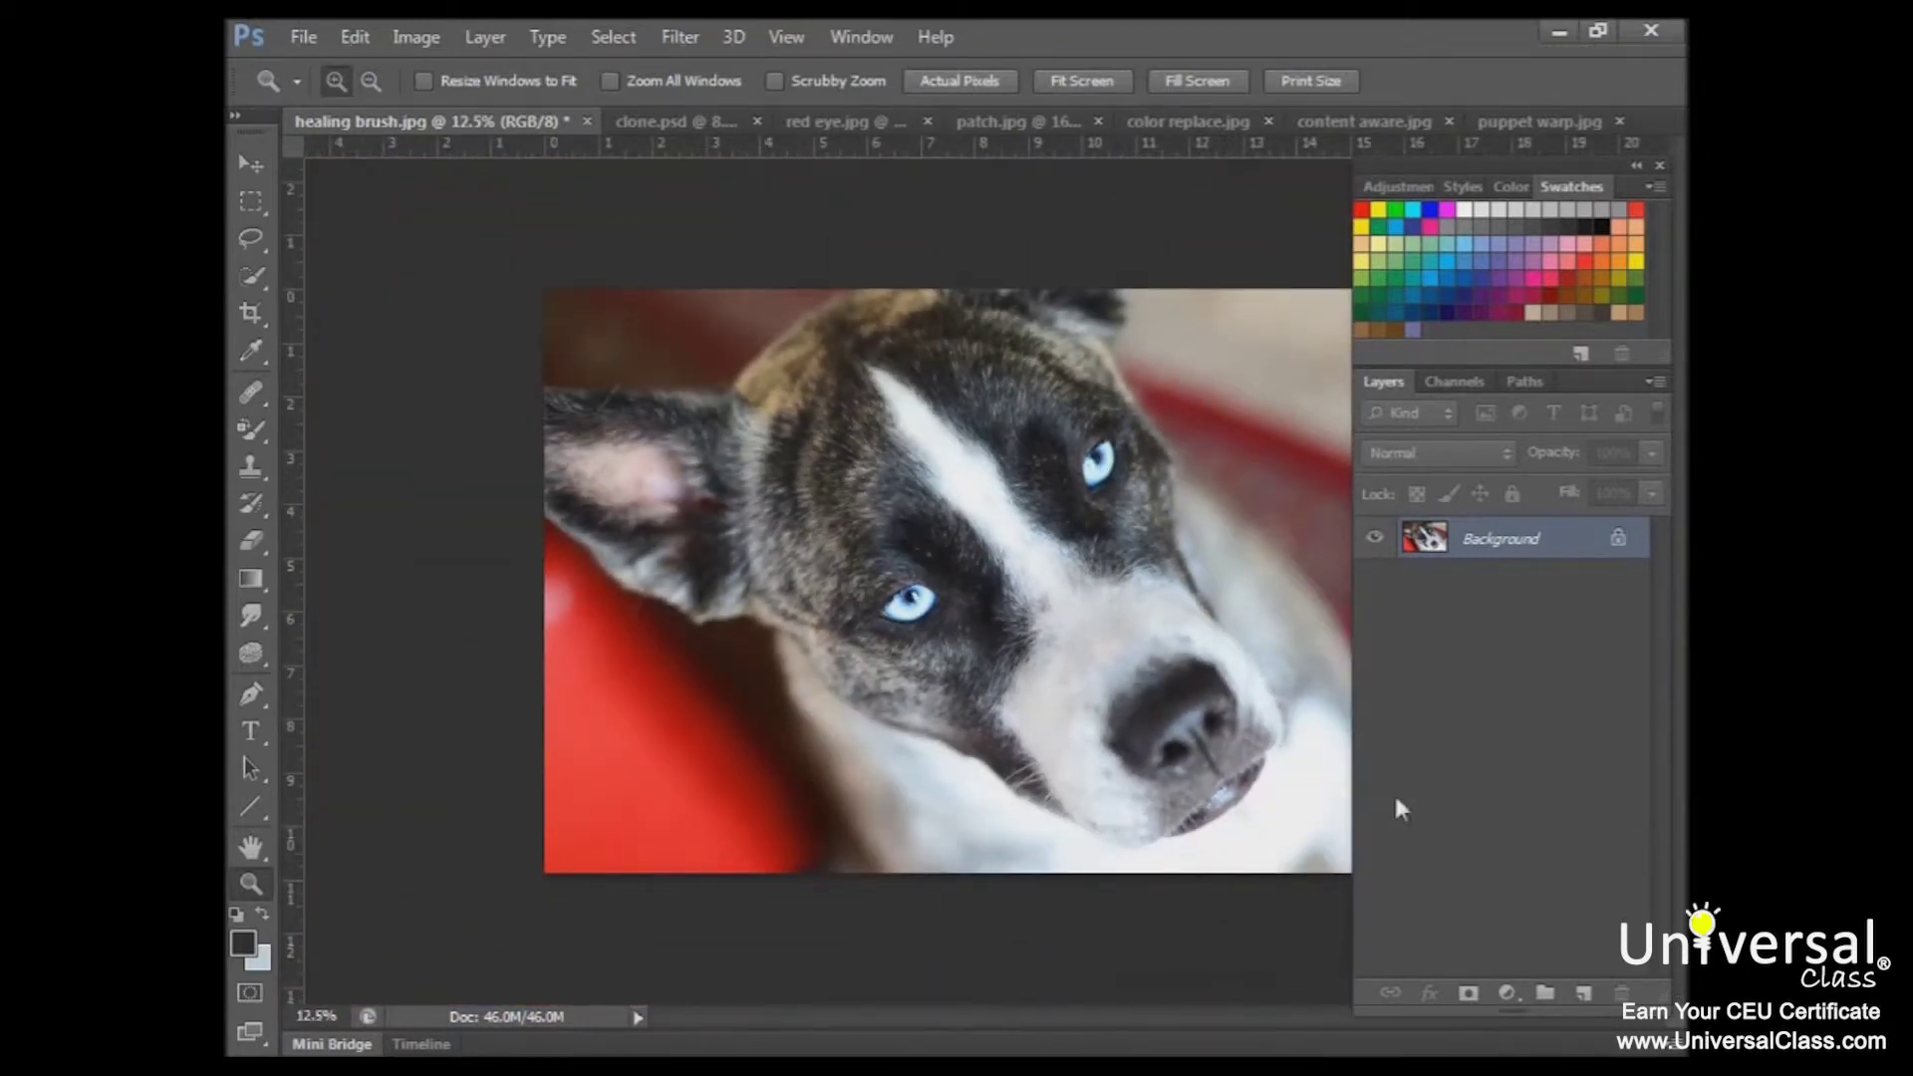
{"action": "left_click", "coordinate": [1146, 640]}
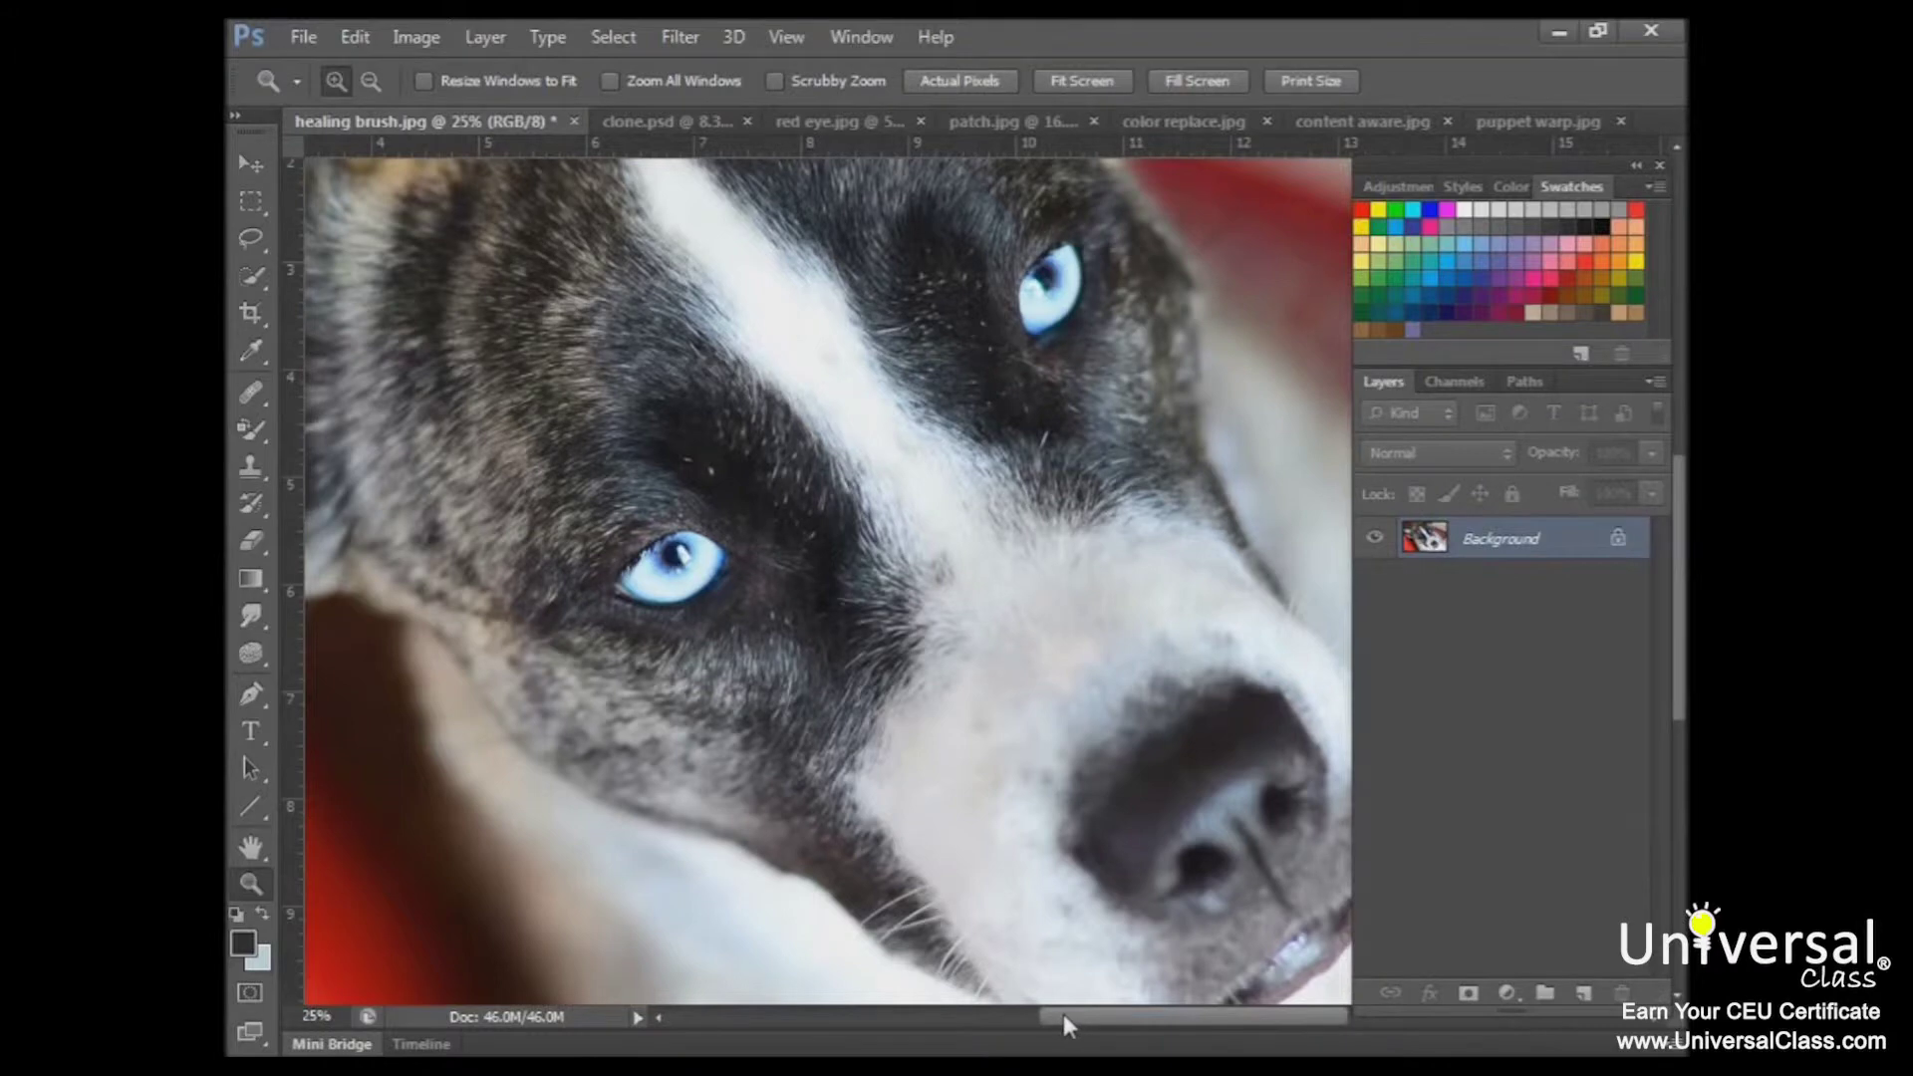
{"action": "left_click_drag", "start_coordinate": [1066, 1013], "coordinate": [1175, 1026]}
{"action": "scroll", "coordinate": [1007, 666], "scroll_direction": "down", "scroll_amount": 3}
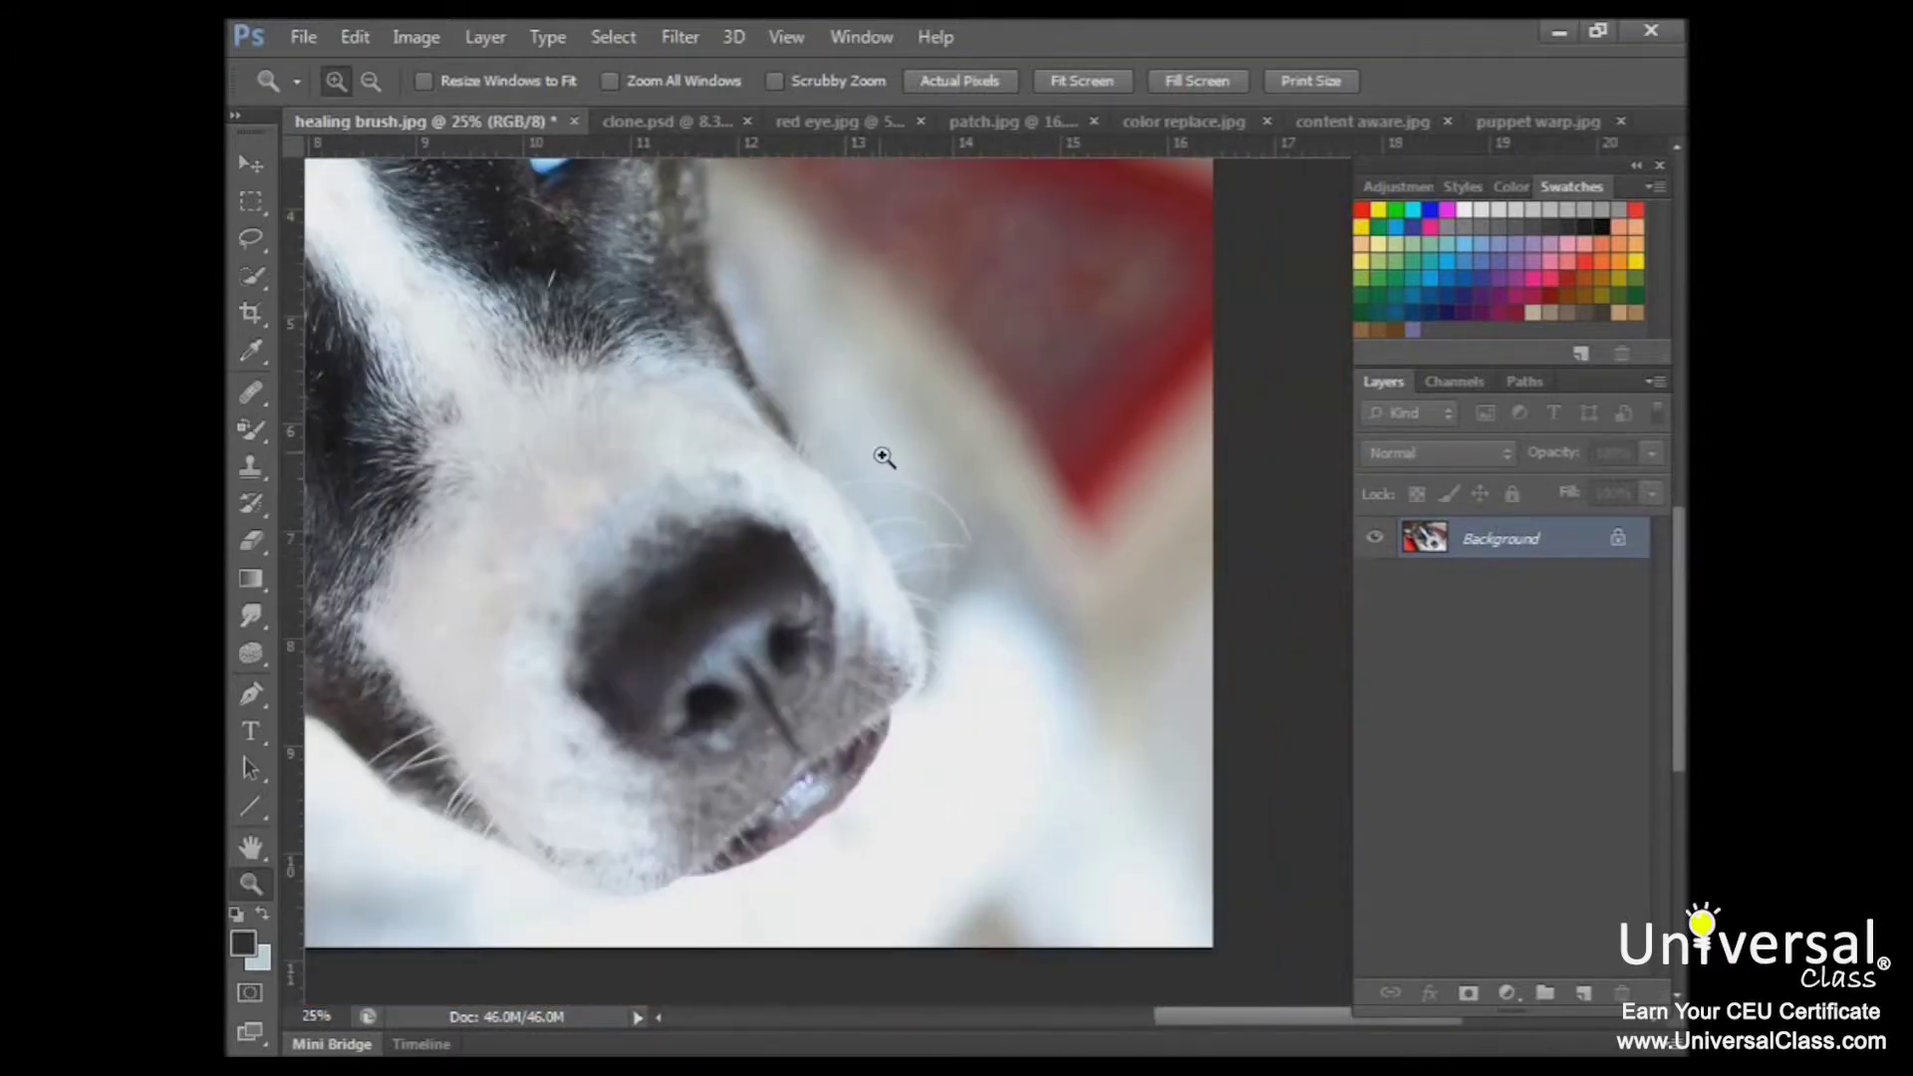
{"action": "left_click", "coordinate": [986, 595]}
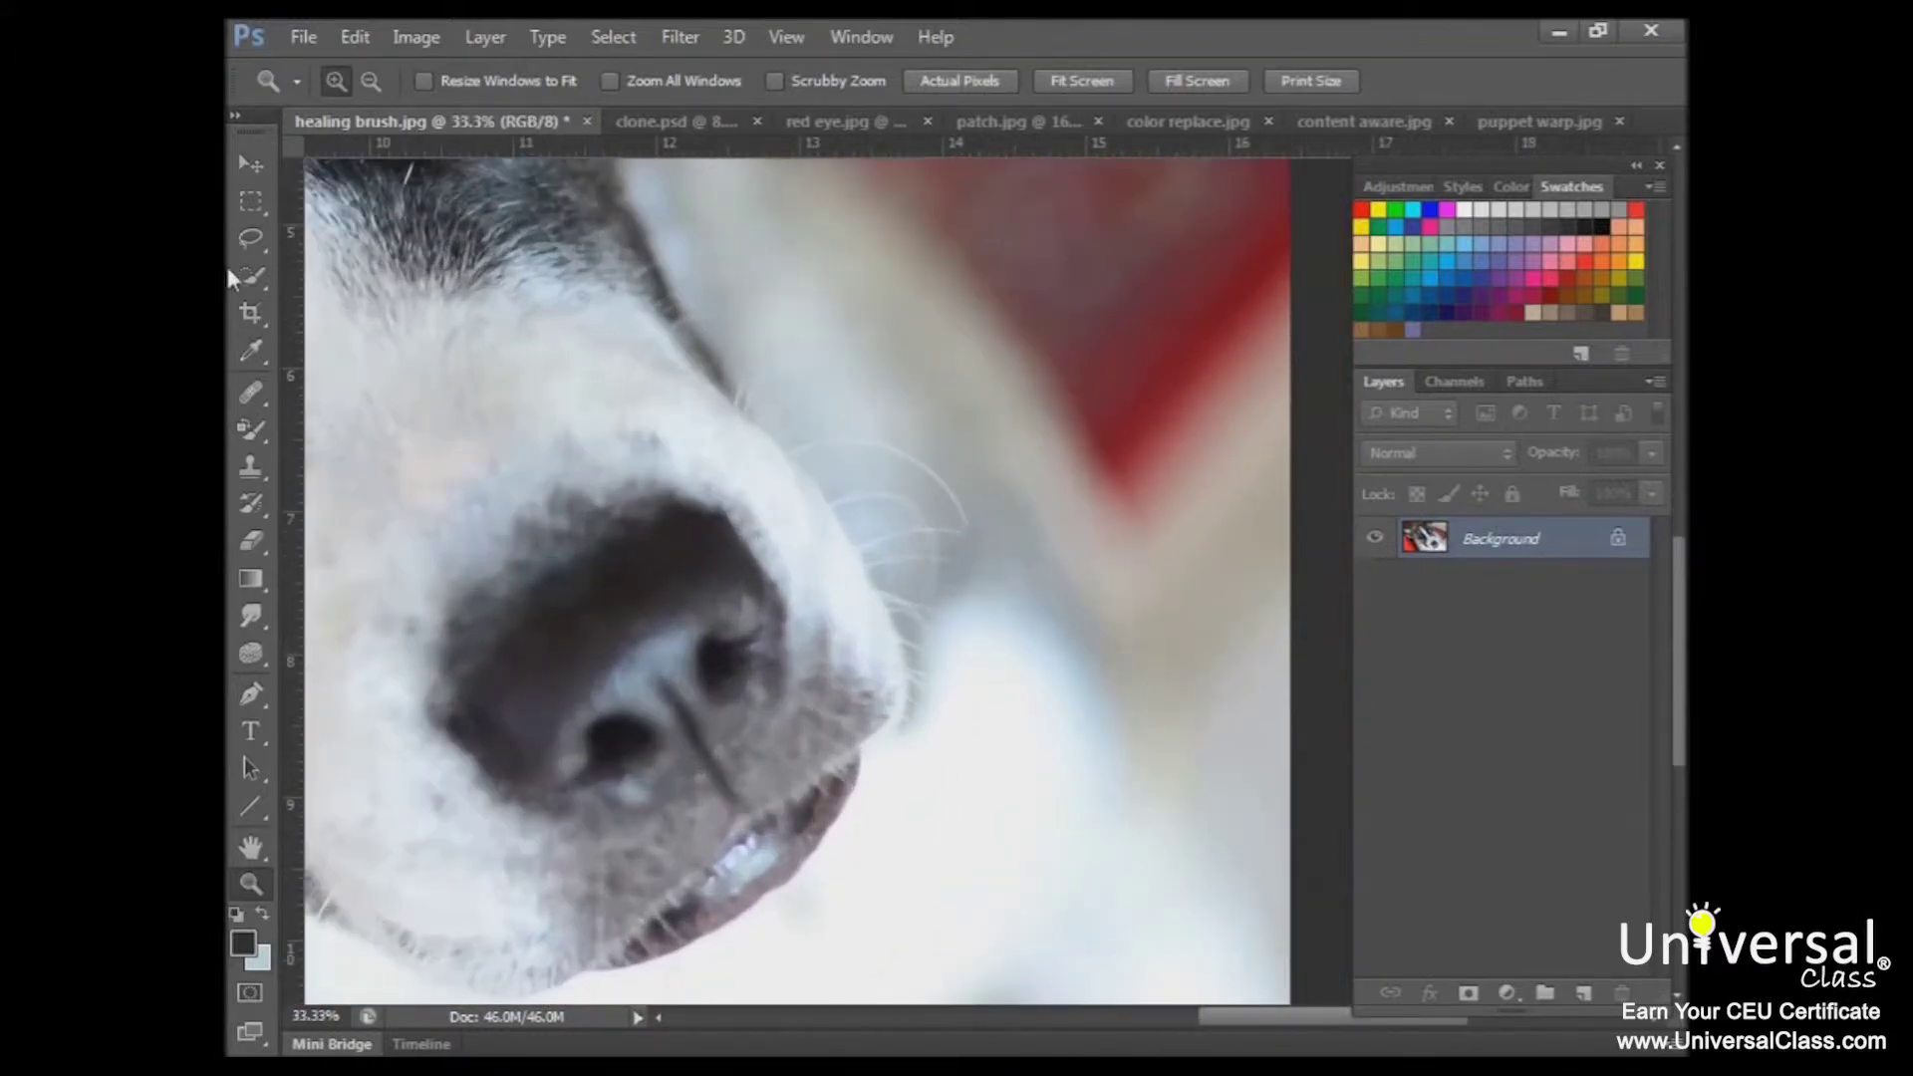
{"action": "left_click", "coordinate": [258, 391]}
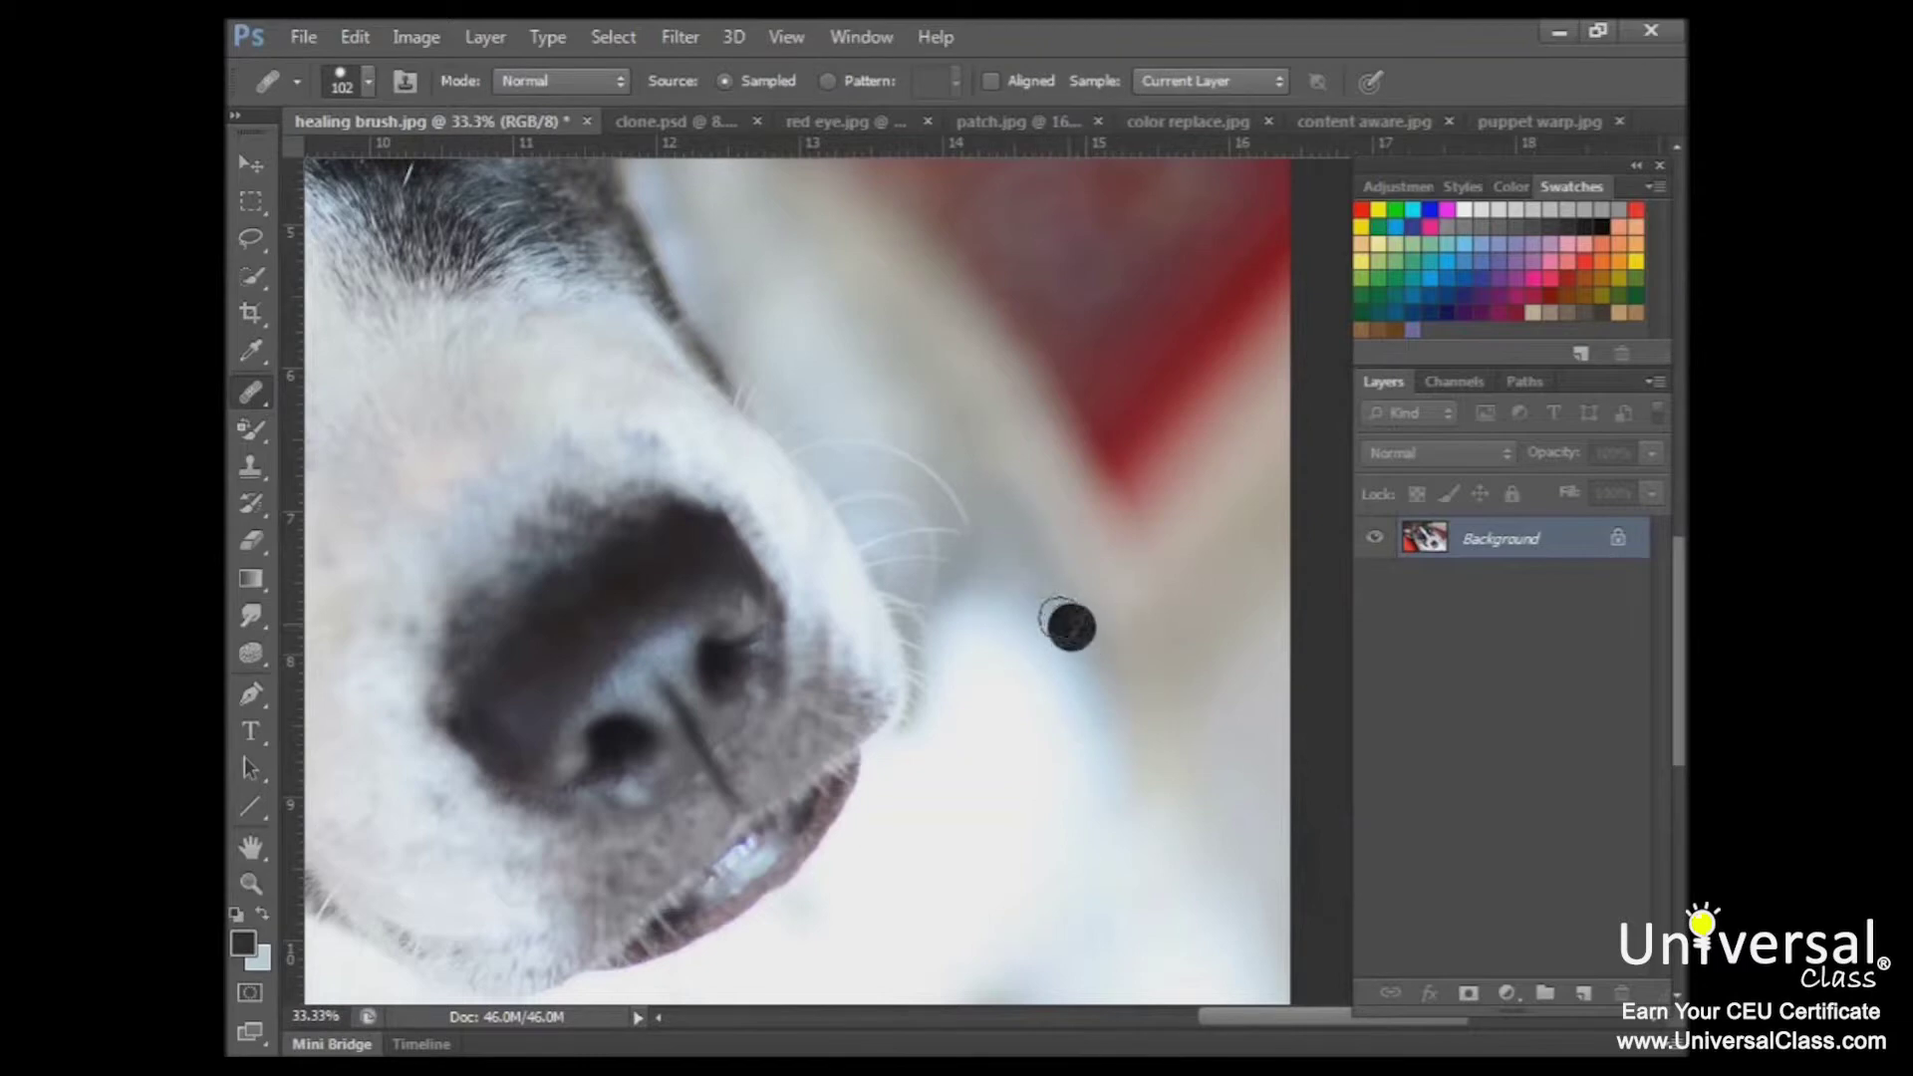
{"action": "left_click", "coordinate": [1037, 578], "text": "alt"}
{"action": "mouse_move", "coordinate": [970, 529]}
{"action": "left_mouse_down"}
{"action": "mouse_move", "coordinate": [918, 468]}
{"action": "mouse_move", "coordinate": [951, 508]}
{"action": "mouse_move", "coordinate": [834, 431]}
{"action": "left_mouse_up"}
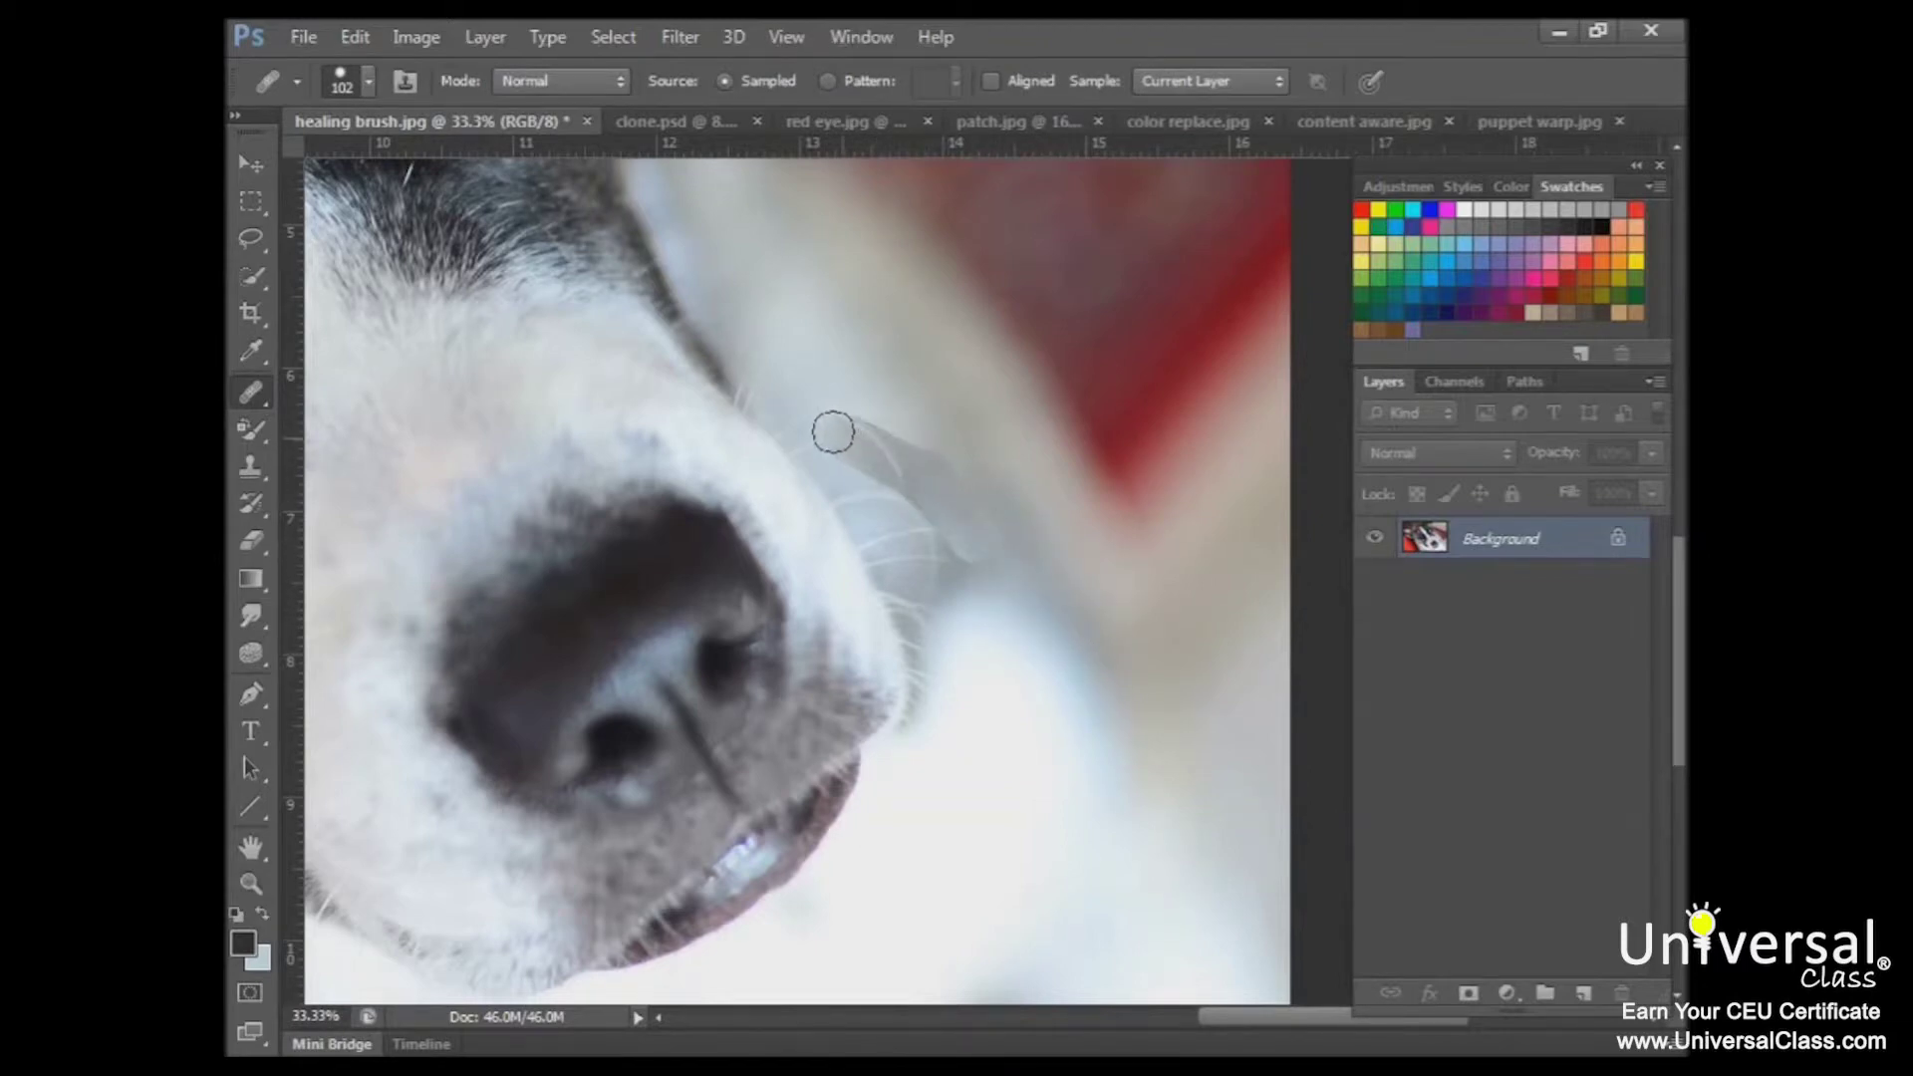
Sample the background closer to the muzzle and heal the remaining whiskers along its edge.
{"action": "left_click", "coordinate": [931, 450], "text": "alt"}
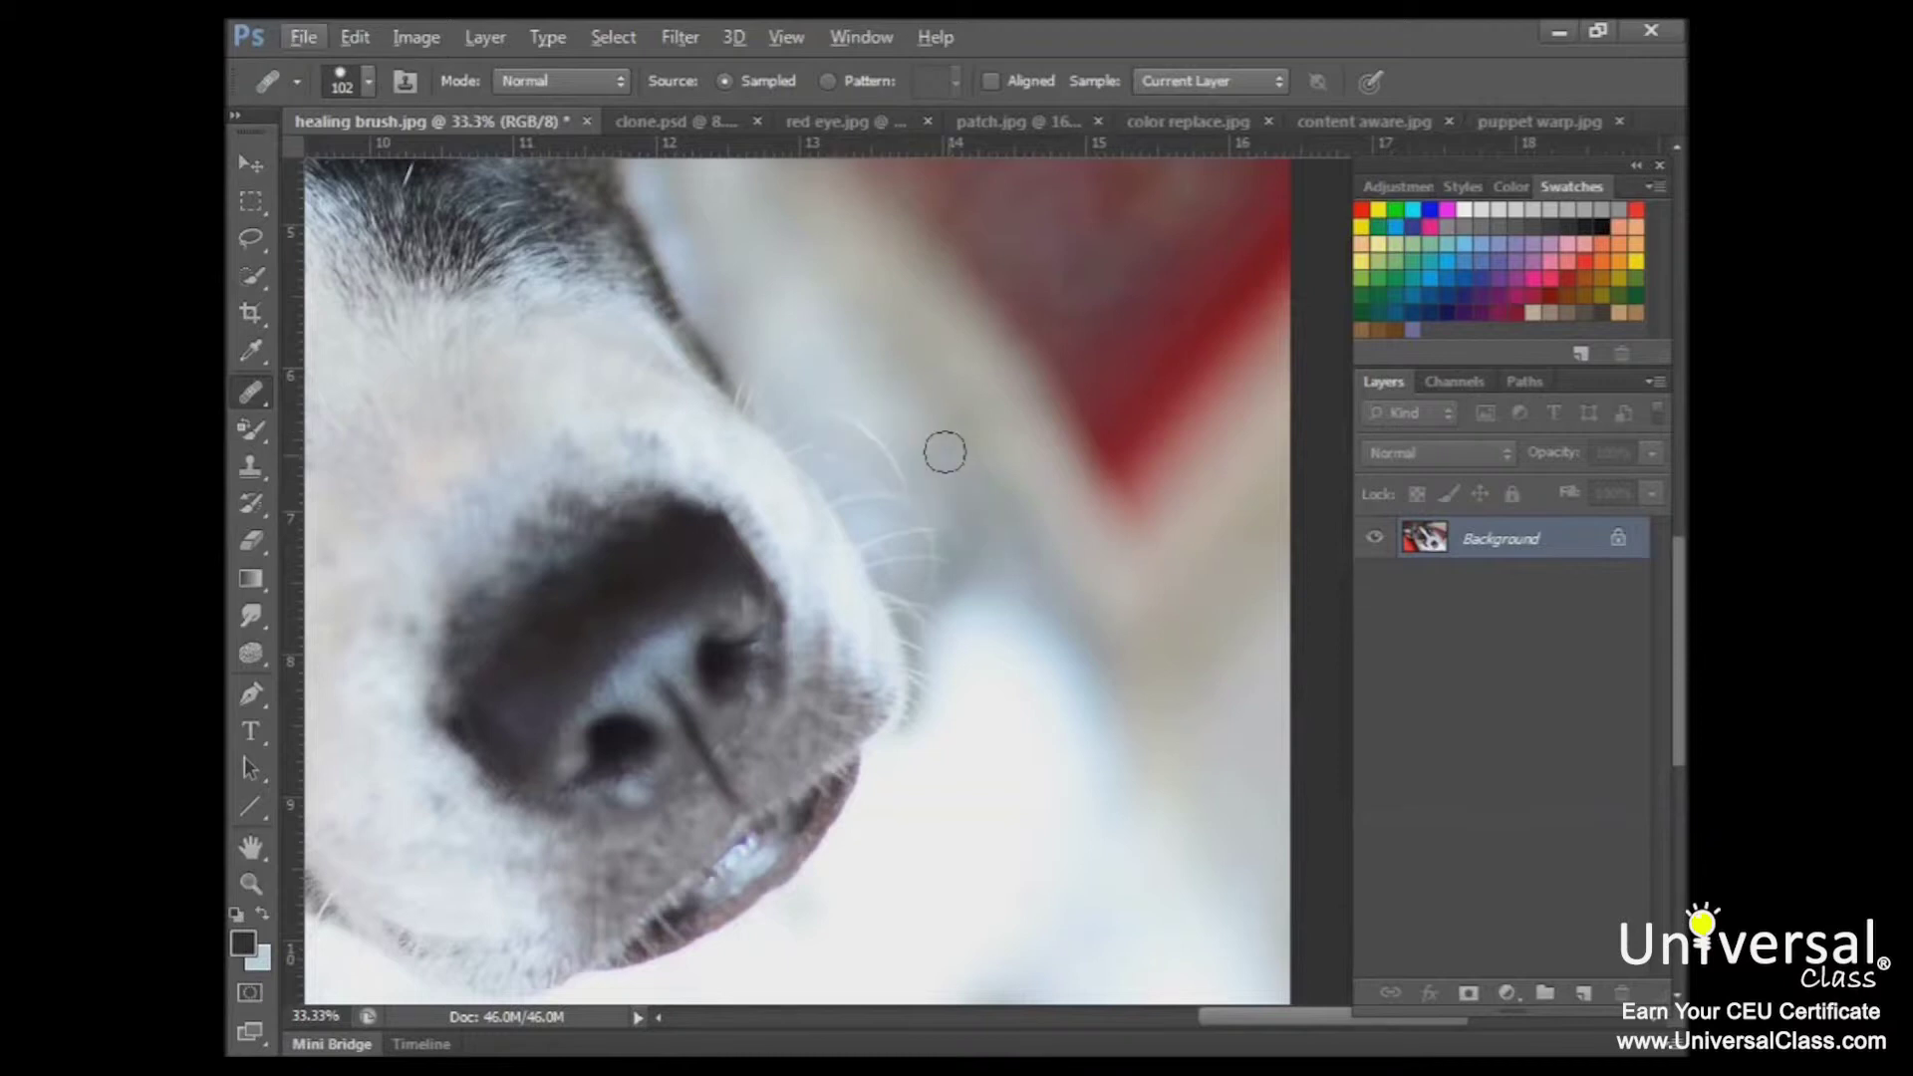
{"action": "mouse_move", "coordinate": [867, 431]}
{"action": "left_mouse_down"}
{"action": "mouse_move", "coordinate": [899, 472]}
{"action": "mouse_move", "coordinate": [846, 415]}
{"action": "mouse_move", "coordinate": [884, 410]}
{"action": "left_mouse_up"}
{"action": "left_click_drag", "start_coordinate": [917, 521], "coordinate": [926, 556]}
{"action": "left_click_drag", "start_coordinate": [981, 624], "coordinate": [944, 588]}
{"action": "left_click", "coordinate": [902, 552]}
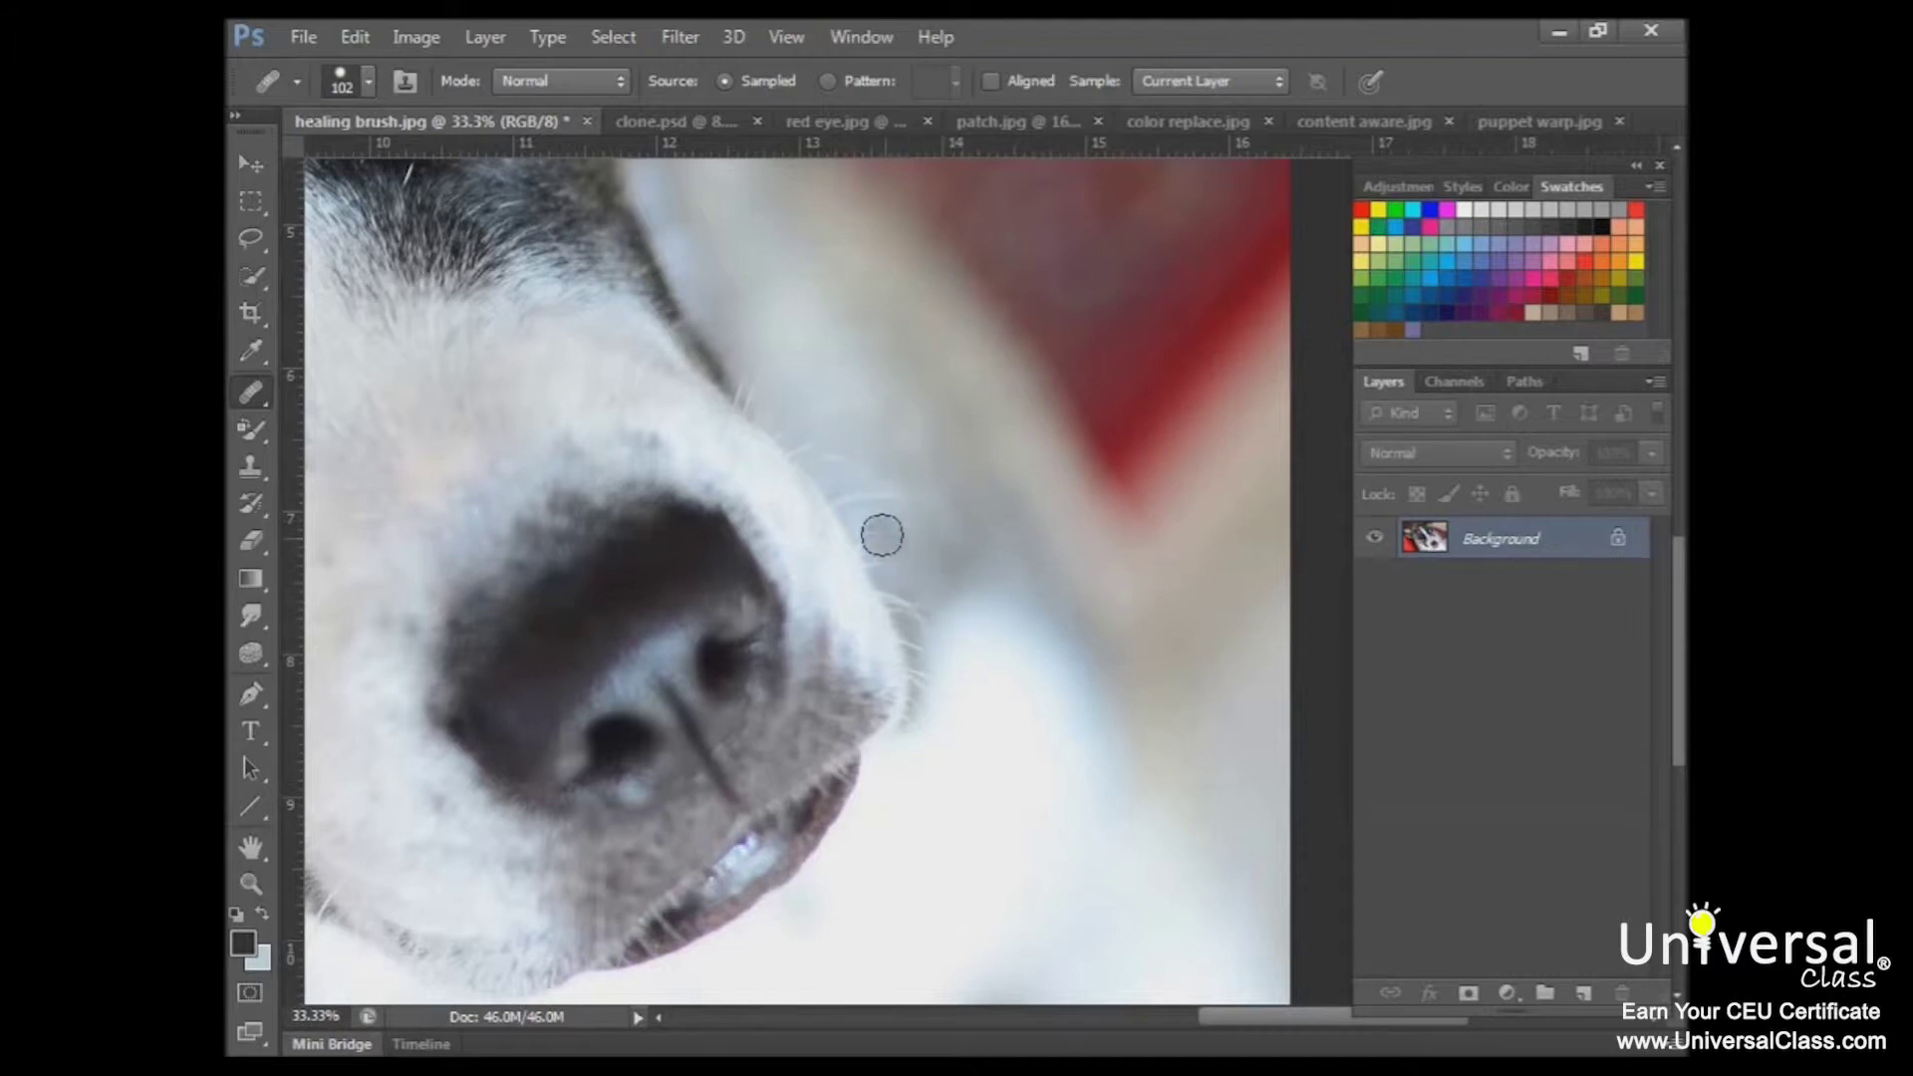
{"action": "left_click_drag", "start_coordinate": [880, 495], "coordinate": [811, 431]}
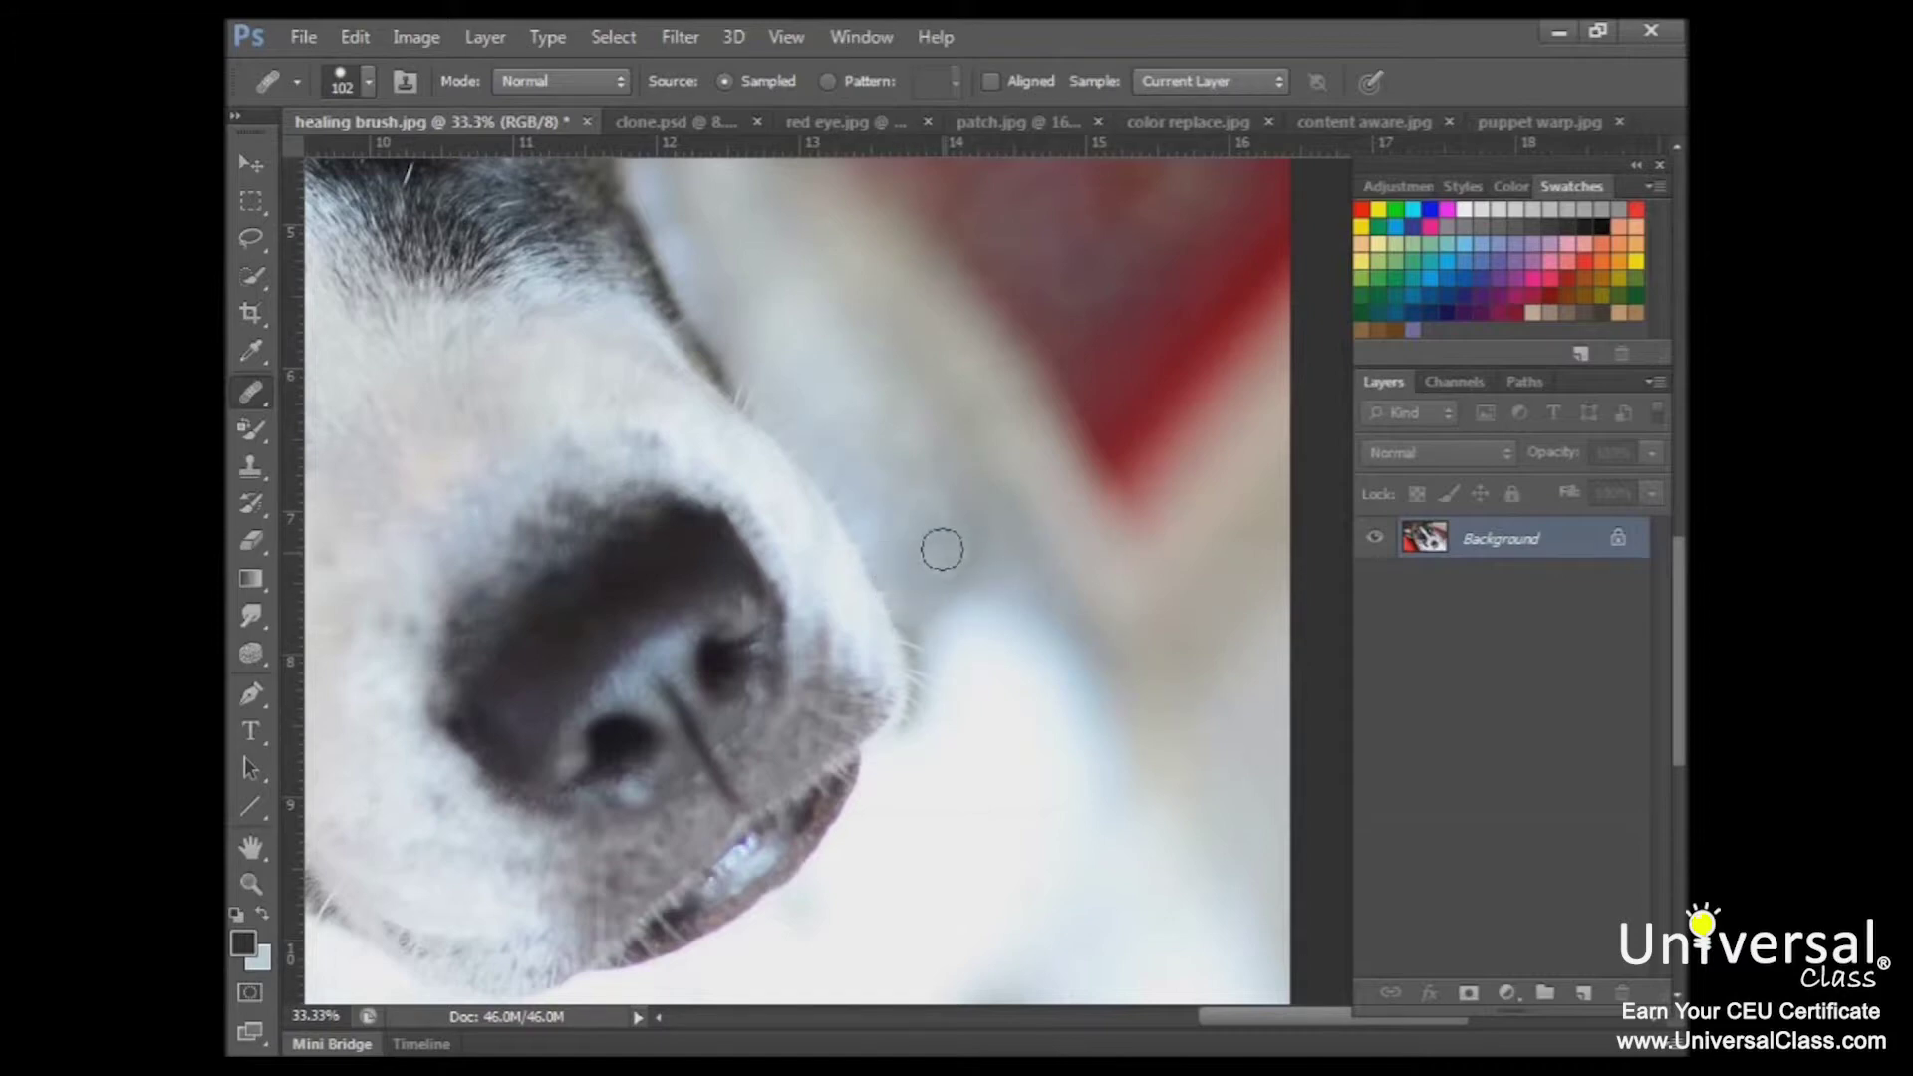
Switch to the patch.jpg image and choose the Patch tool.
{"action": "left_click", "coordinate": [1027, 117]}
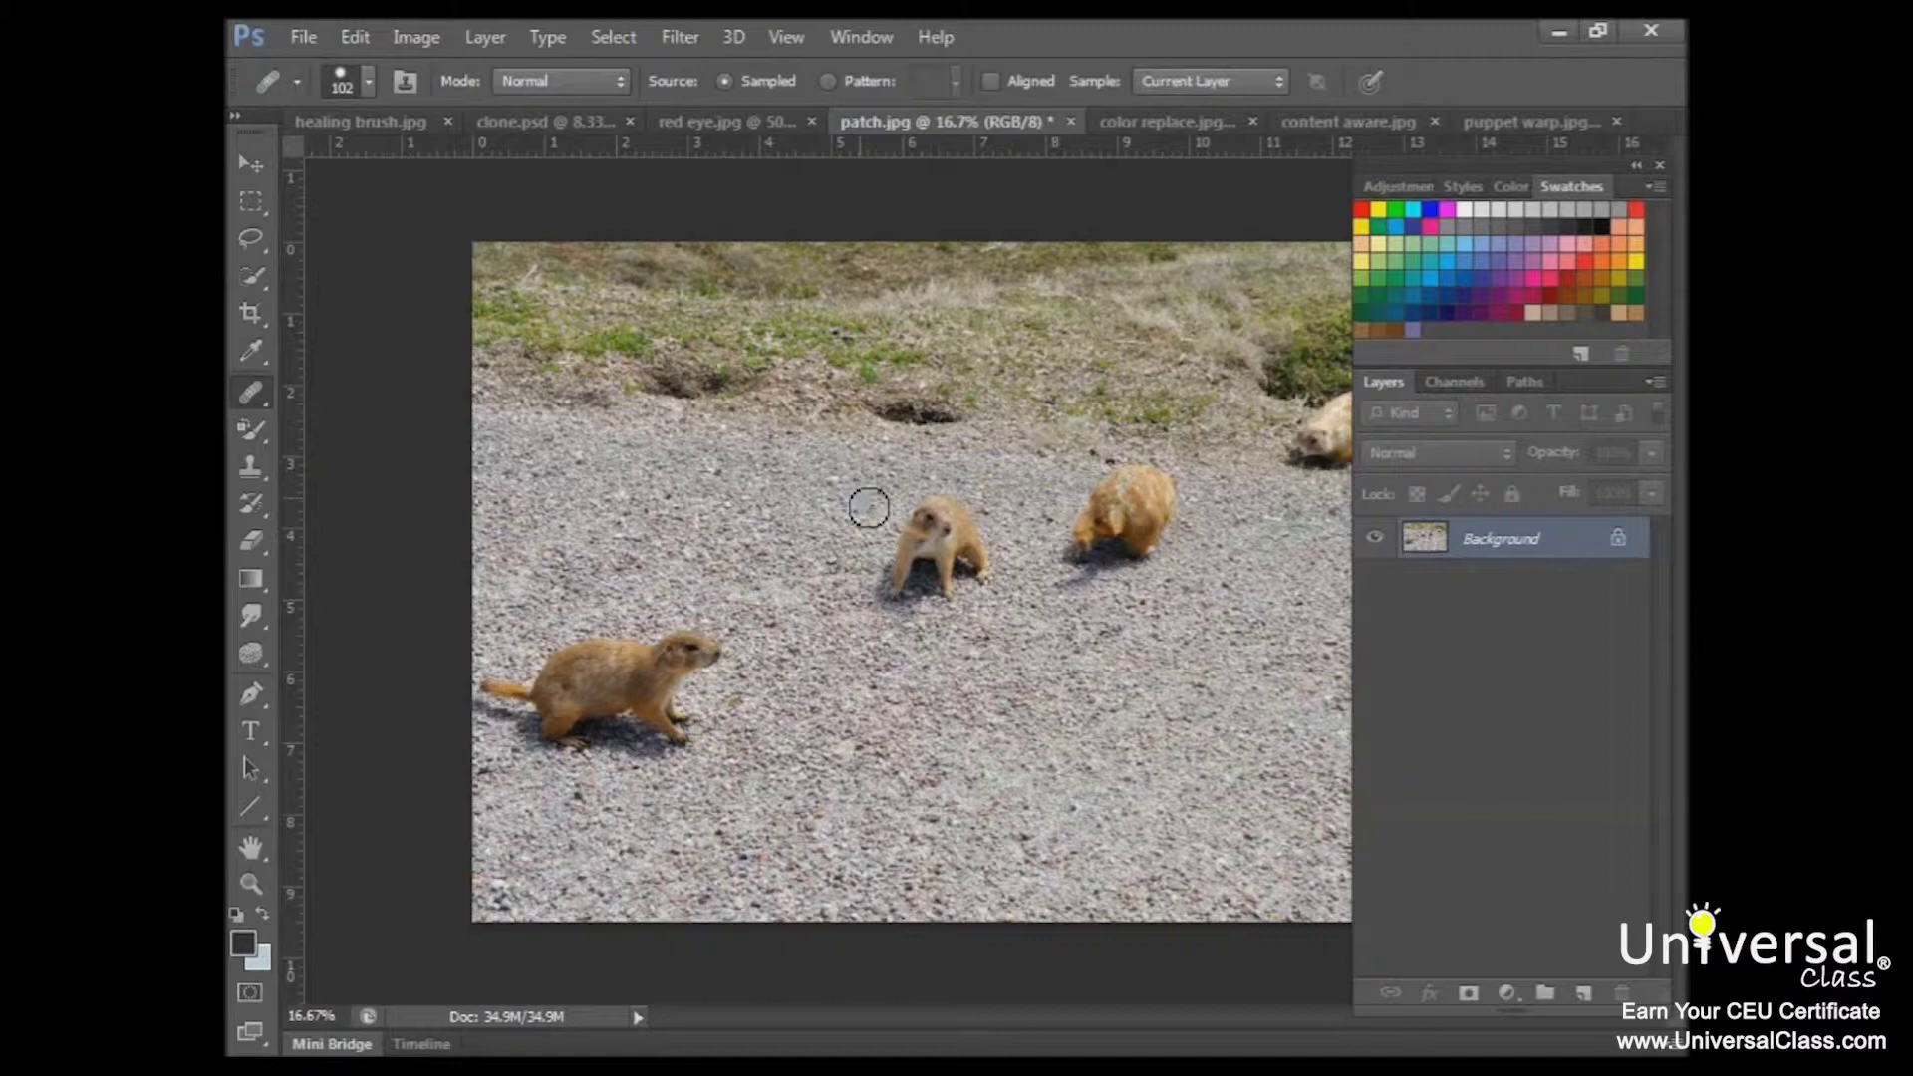
{"action": "left_click", "coordinate": [250, 391]}
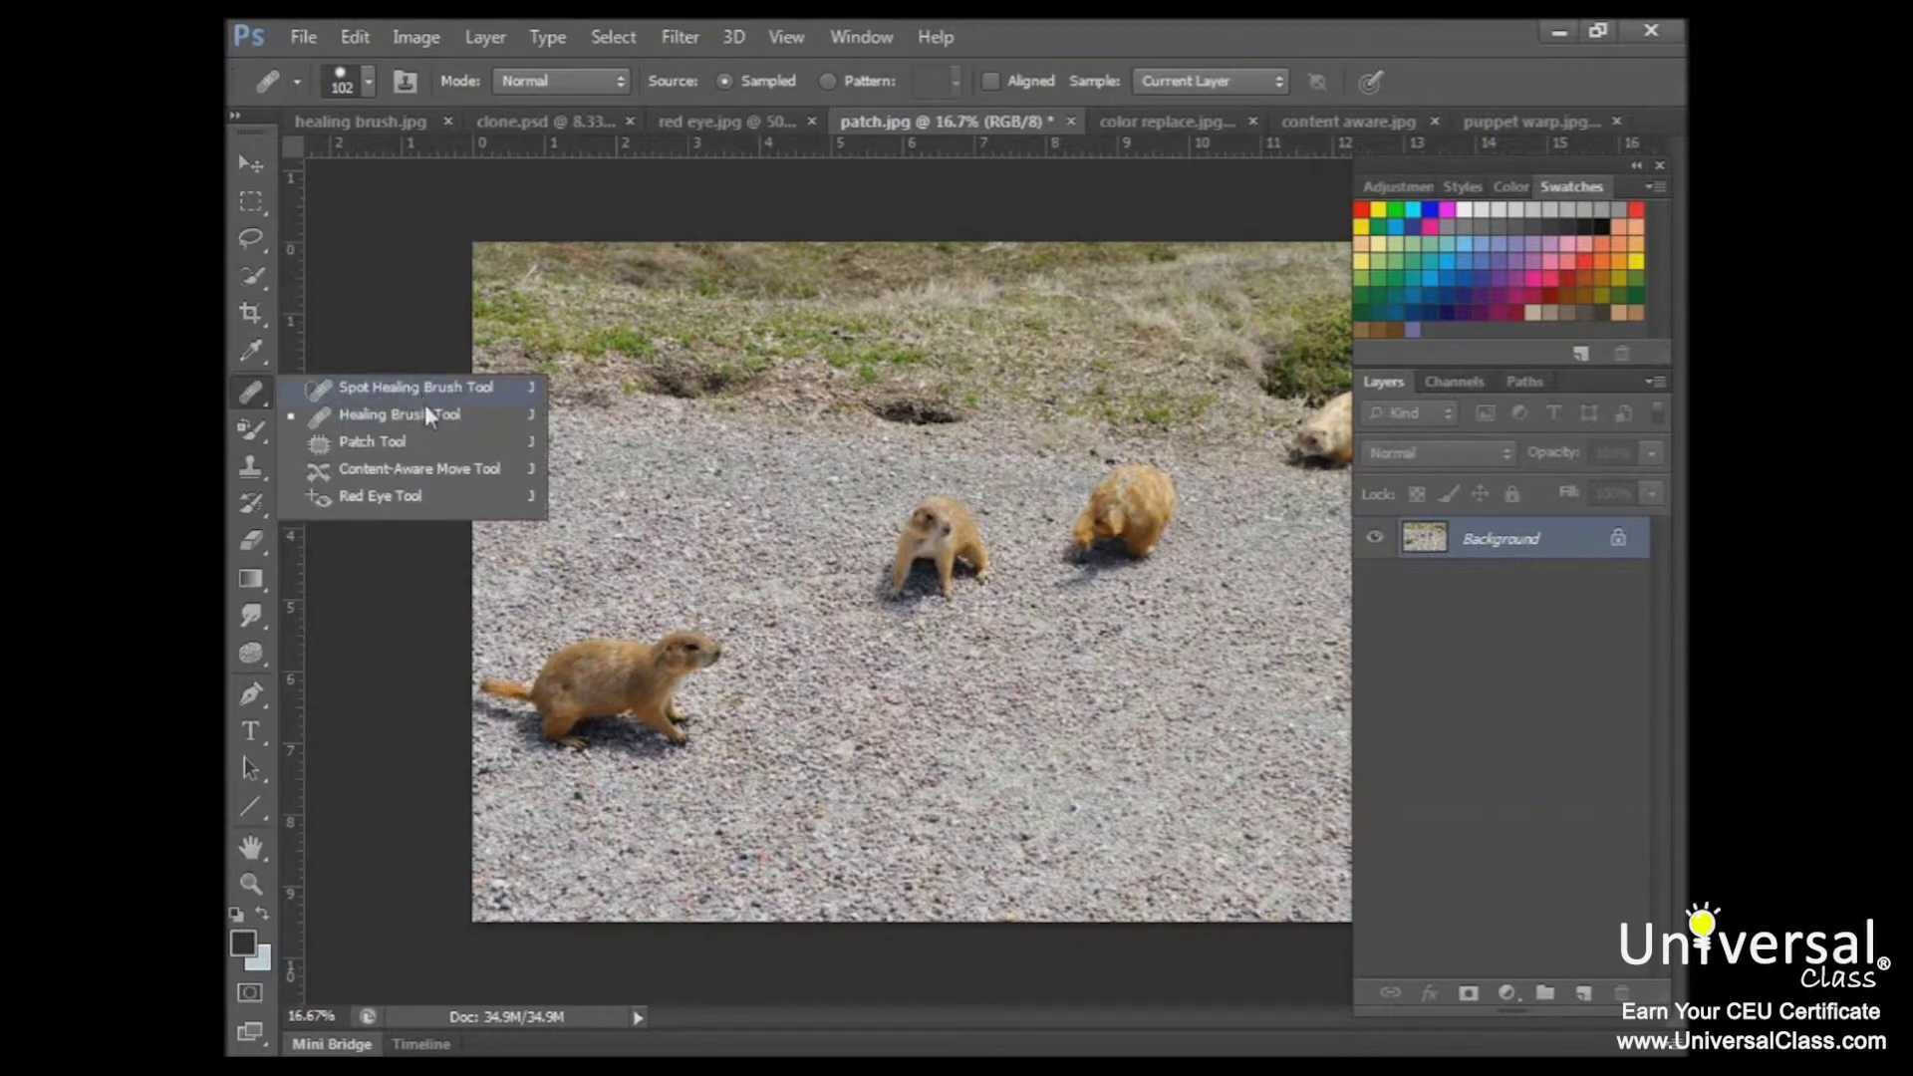
{"action": "left_click", "coordinate": [407, 441]}
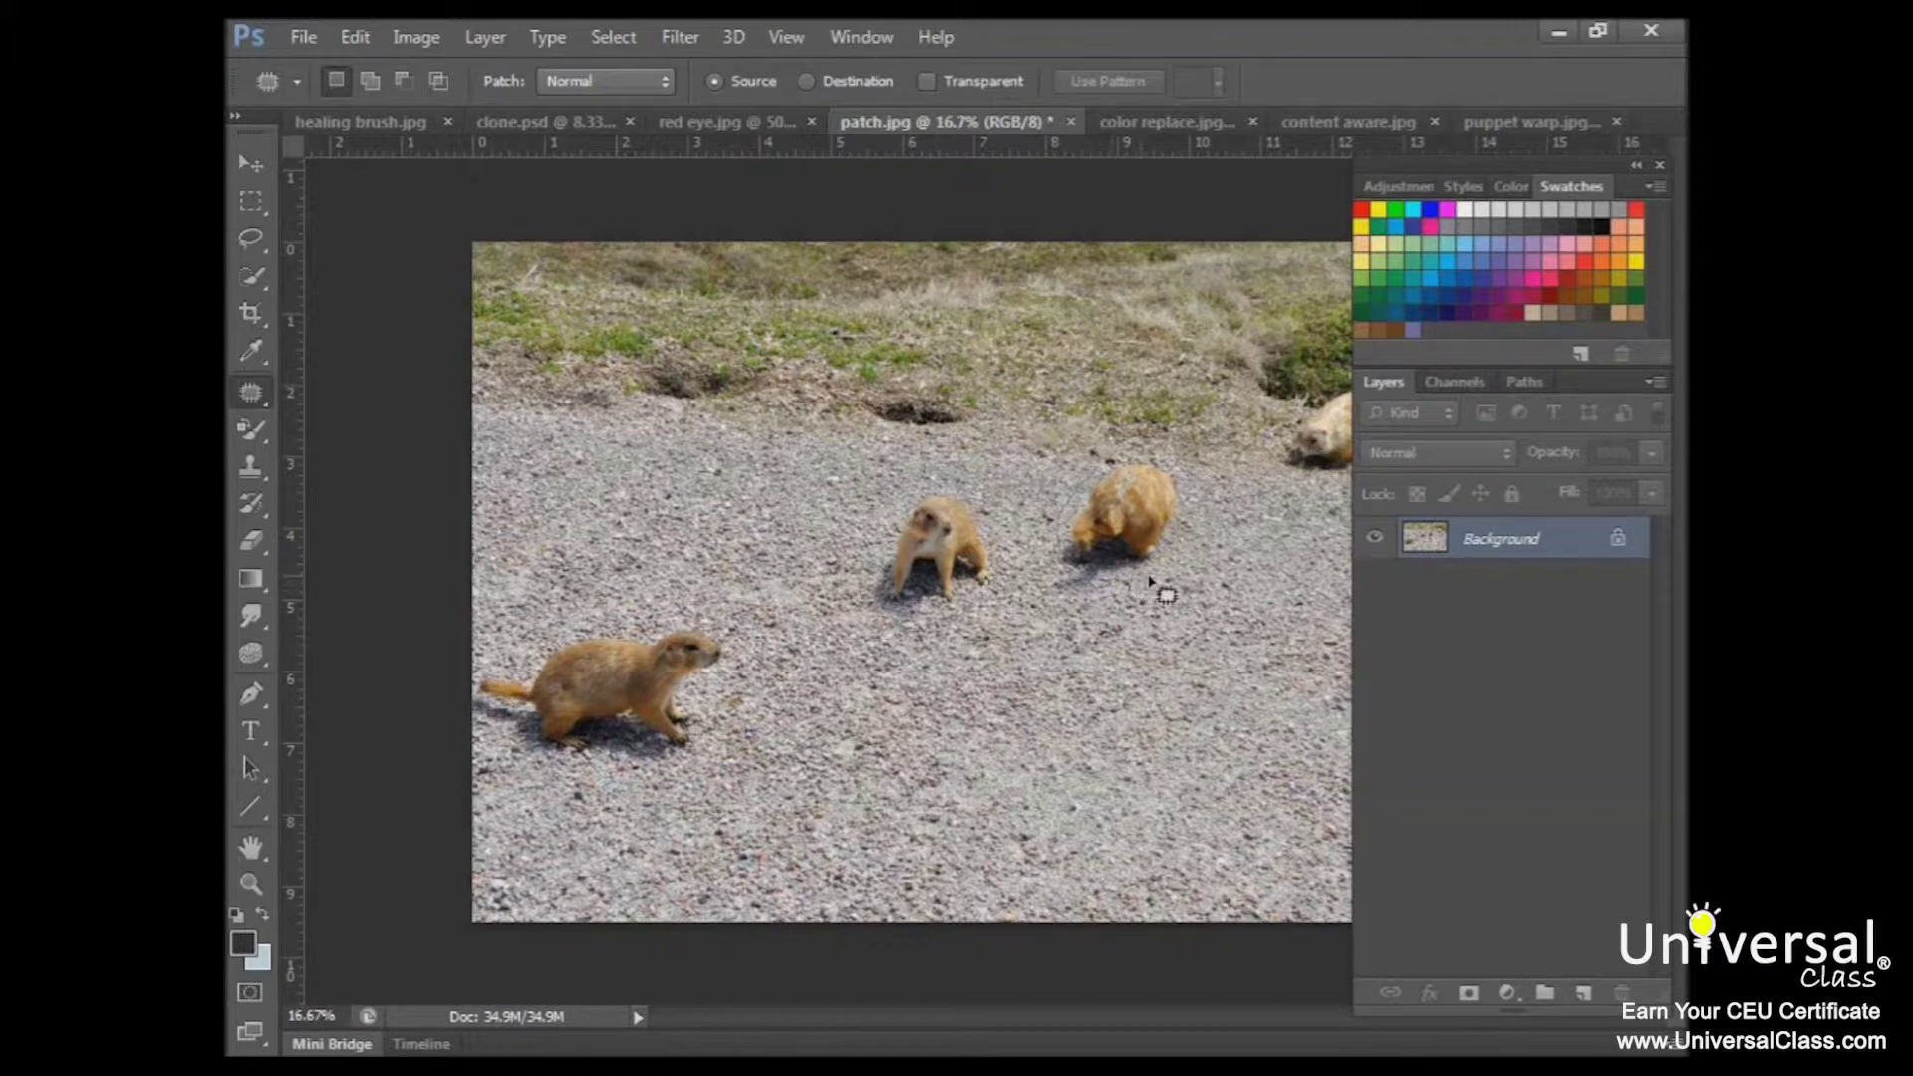
Outline a clean gravel area, patch it in Destination mode over the prairie dog facing down near the grass, and deselect.
{"action": "mouse_move", "coordinate": [1196, 514]}
{"action": "left_mouse_down"}
{"action": "mouse_move", "coordinate": [1123, 447]}
{"action": "mouse_move", "coordinate": [1092, 483]}
{"action": "left_mouse_up"}
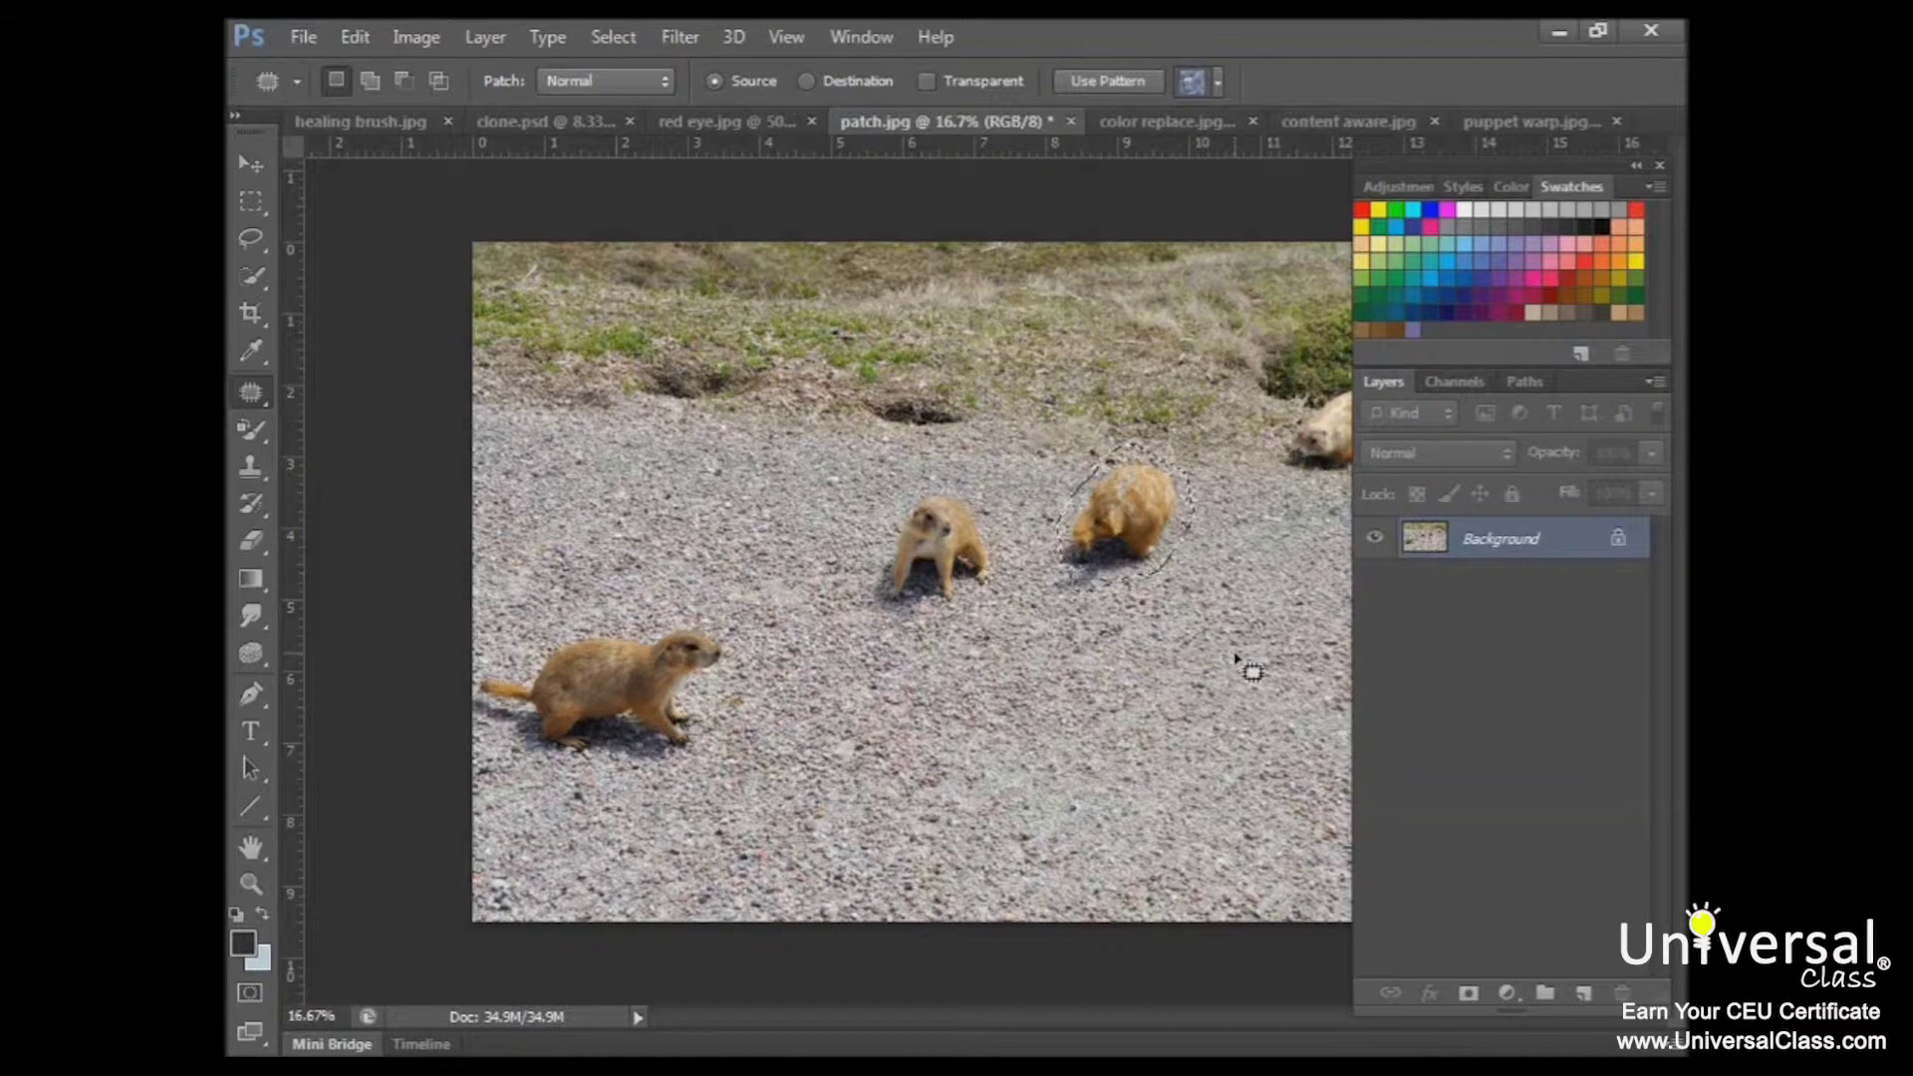
{"action": "key", "text": "ctrl+d"}
{"action": "mouse_move", "coordinate": [1266, 674]}
{"action": "left_mouse_down"}
{"action": "mouse_move", "coordinate": [1327, 642]}
{"action": "mouse_move", "coordinate": [1341, 552]}
{"action": "mouse_move", "coordinate": [1322, 520]}
{"action": "mouse_move", "coordinate": [1258, 533]}
{"action": "left_mouse_up"}
{"action": "left_click", "coordinate": [807, 82]}
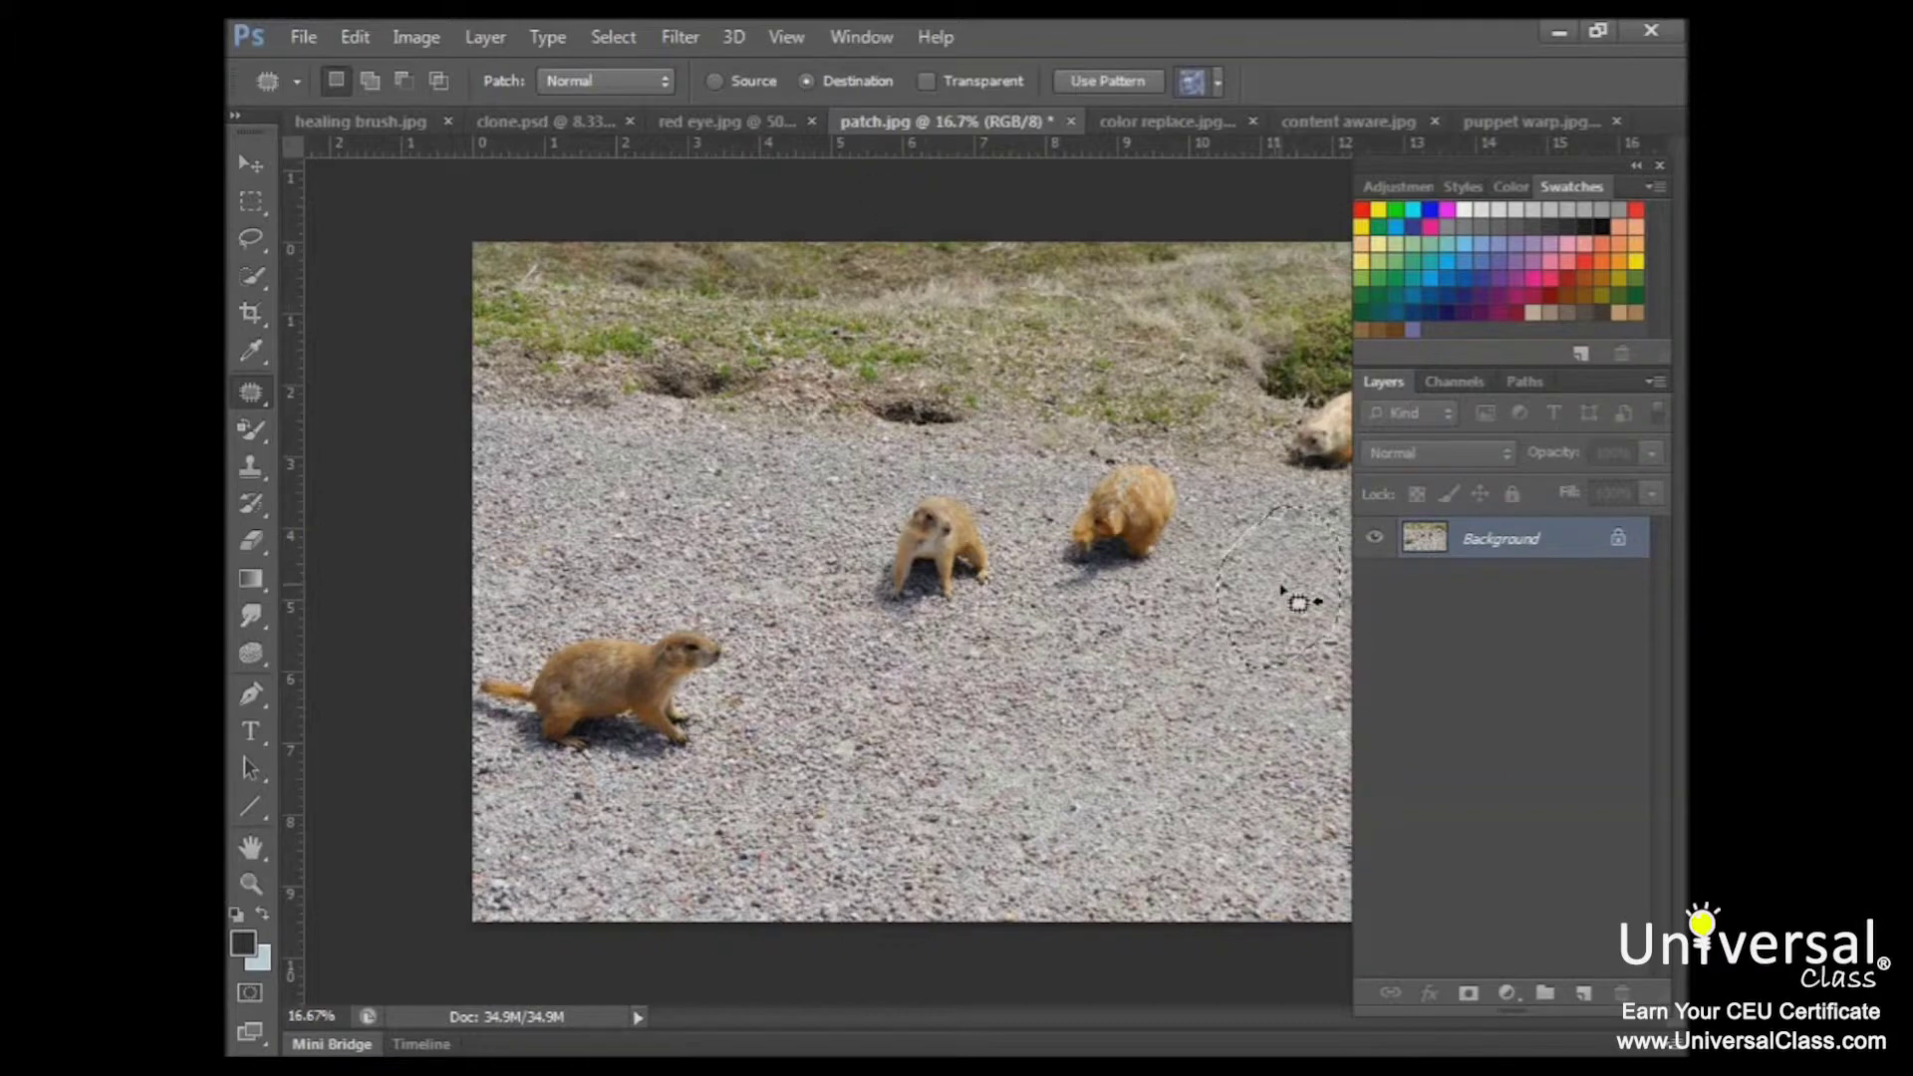
{"action": "left_click_drag", "start_coordinate": [1279, 590], "coordinate": [1119, 542]}
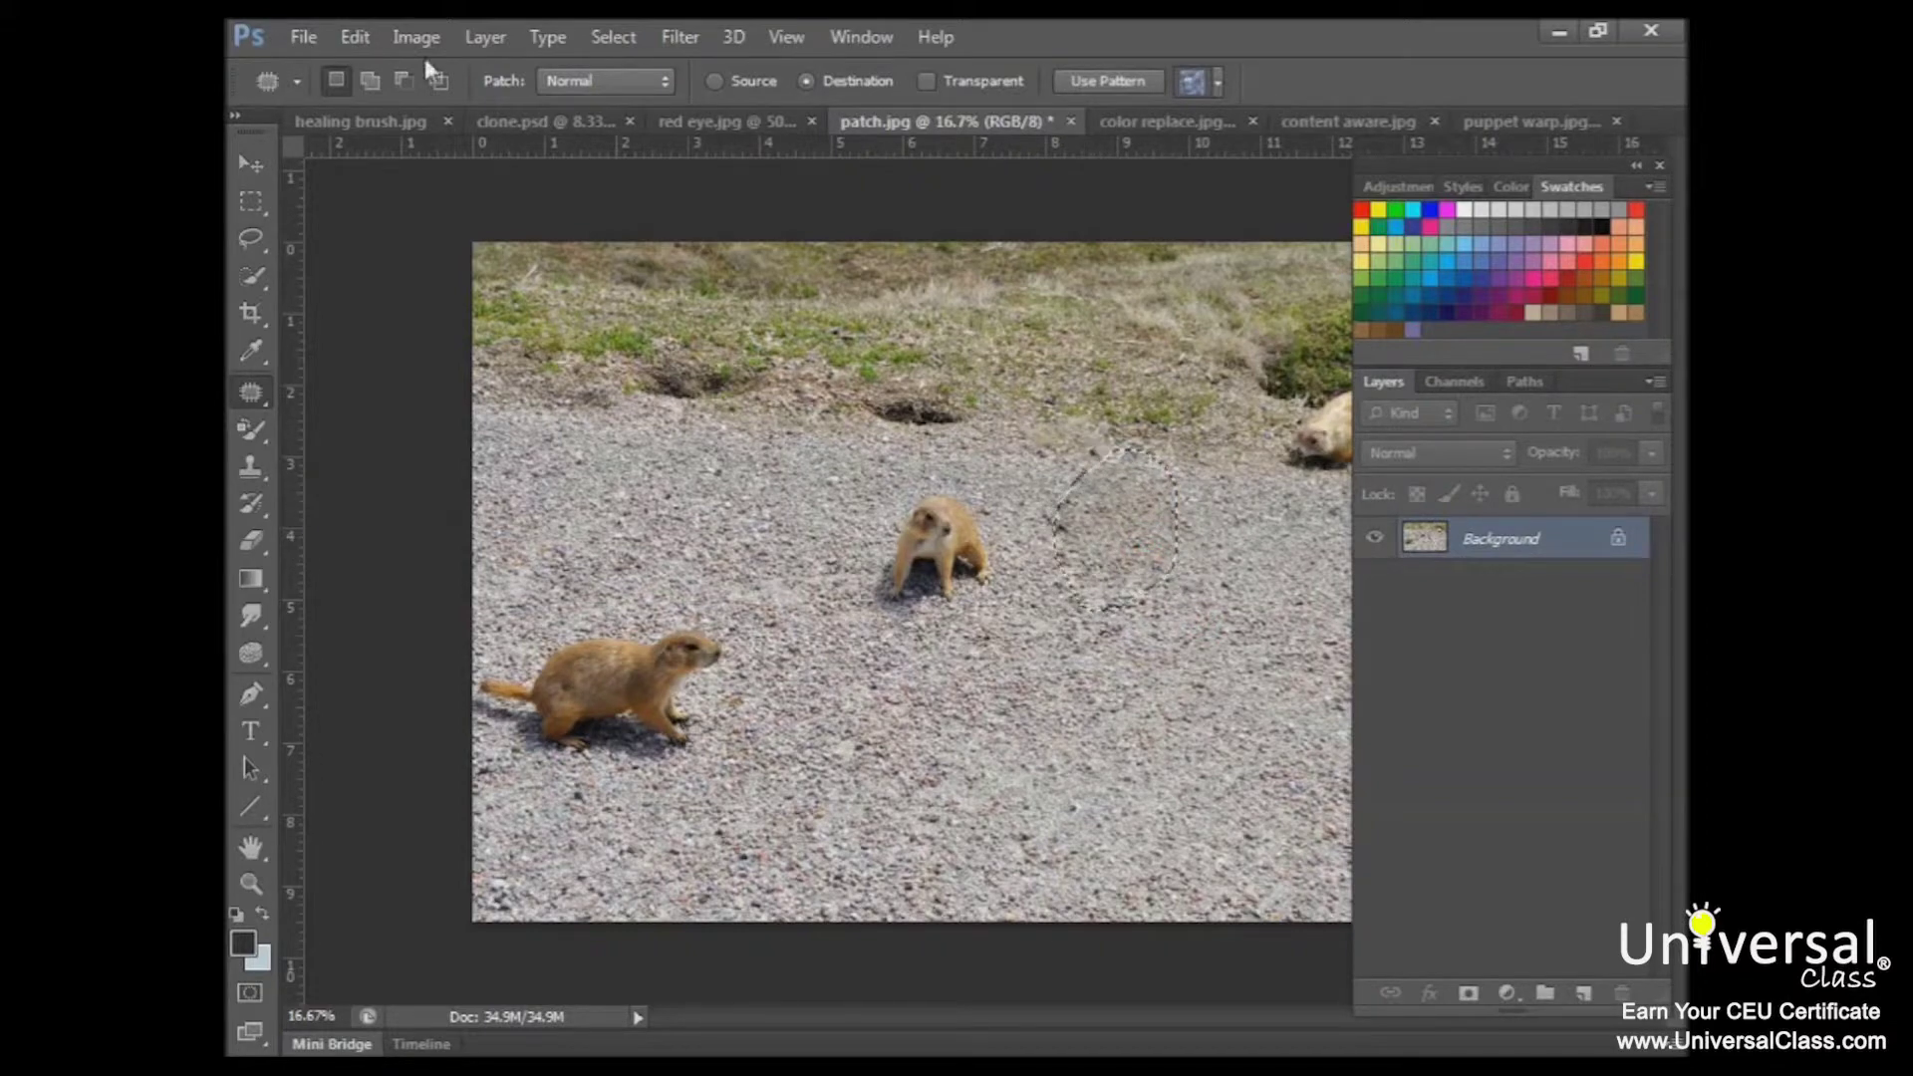
{"action": "left_click", "coordinate": [613, 37]}
{"action": "left_click", "coordinate": [623, 90]}
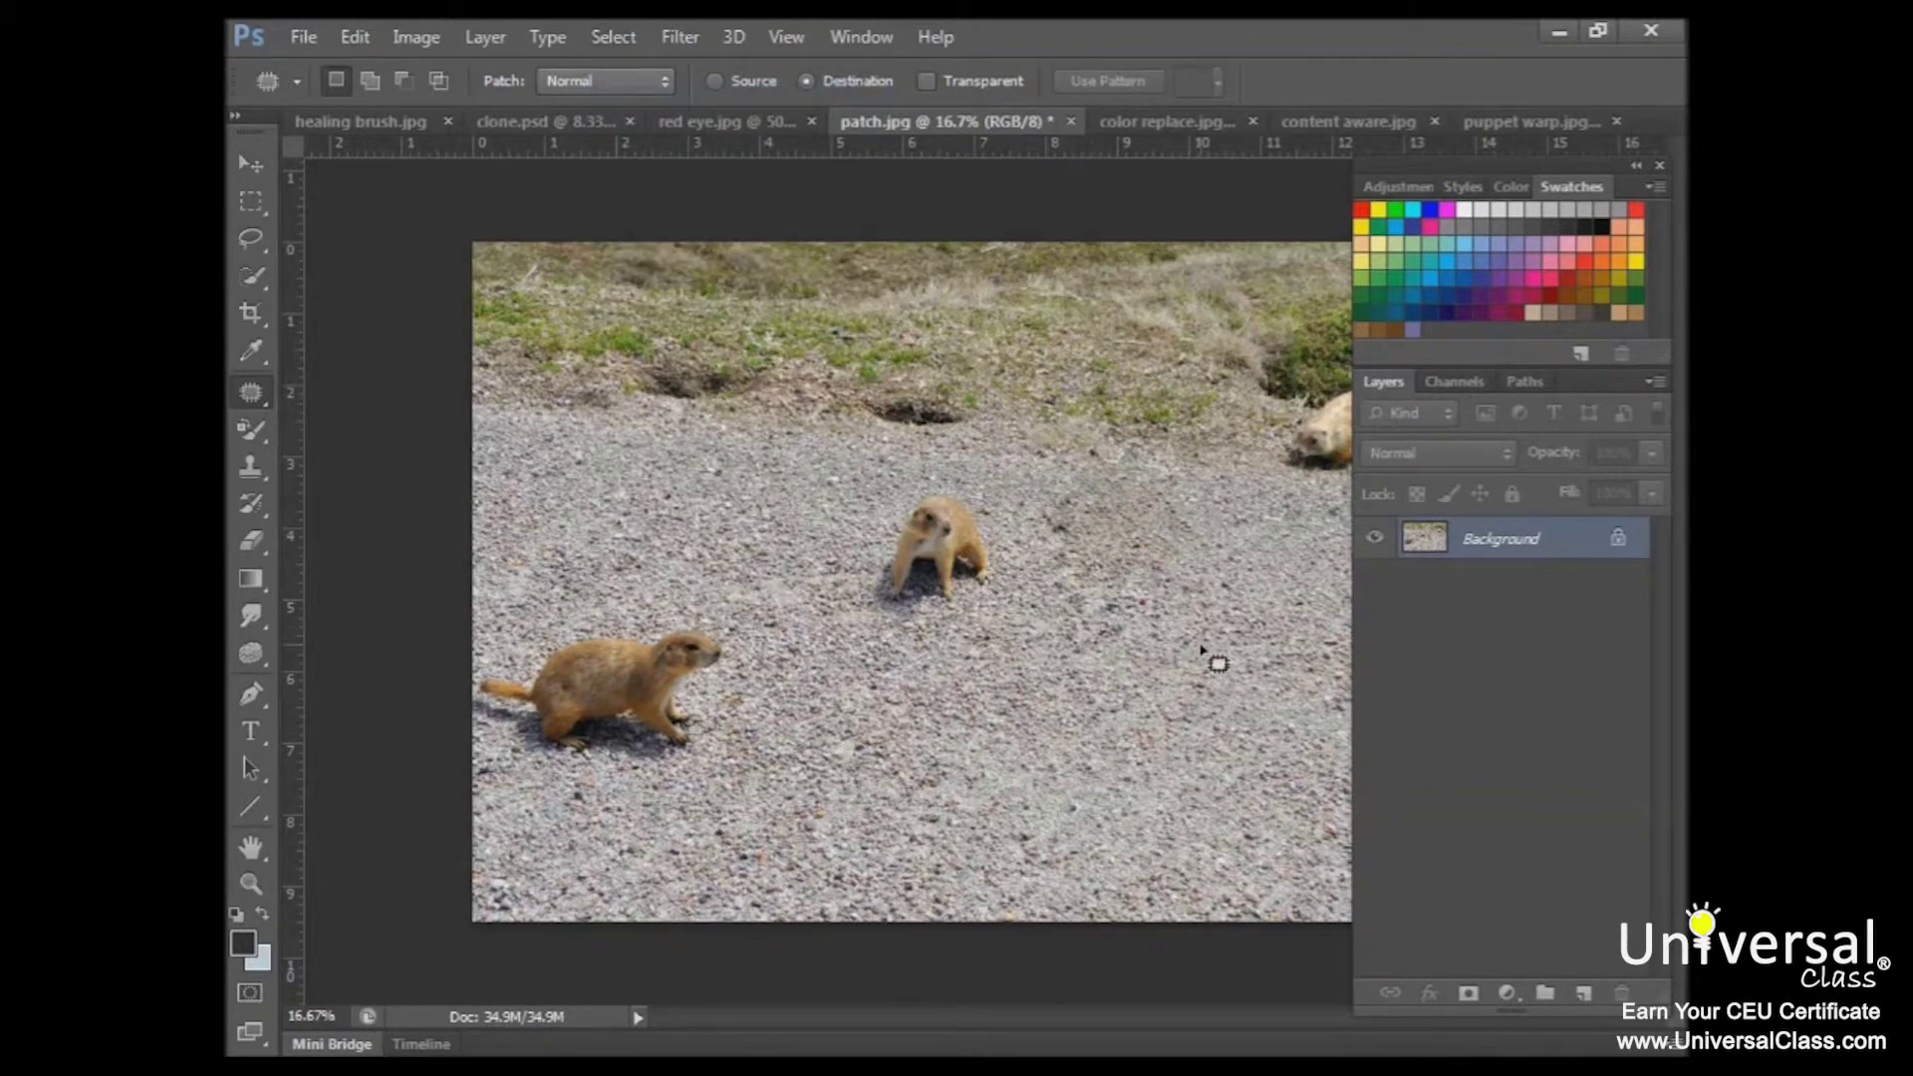
Switch to the color replace.jpg image and choose the Color Replacement tool.
{"action": "left_click", "coordinate": [1195, 121]}
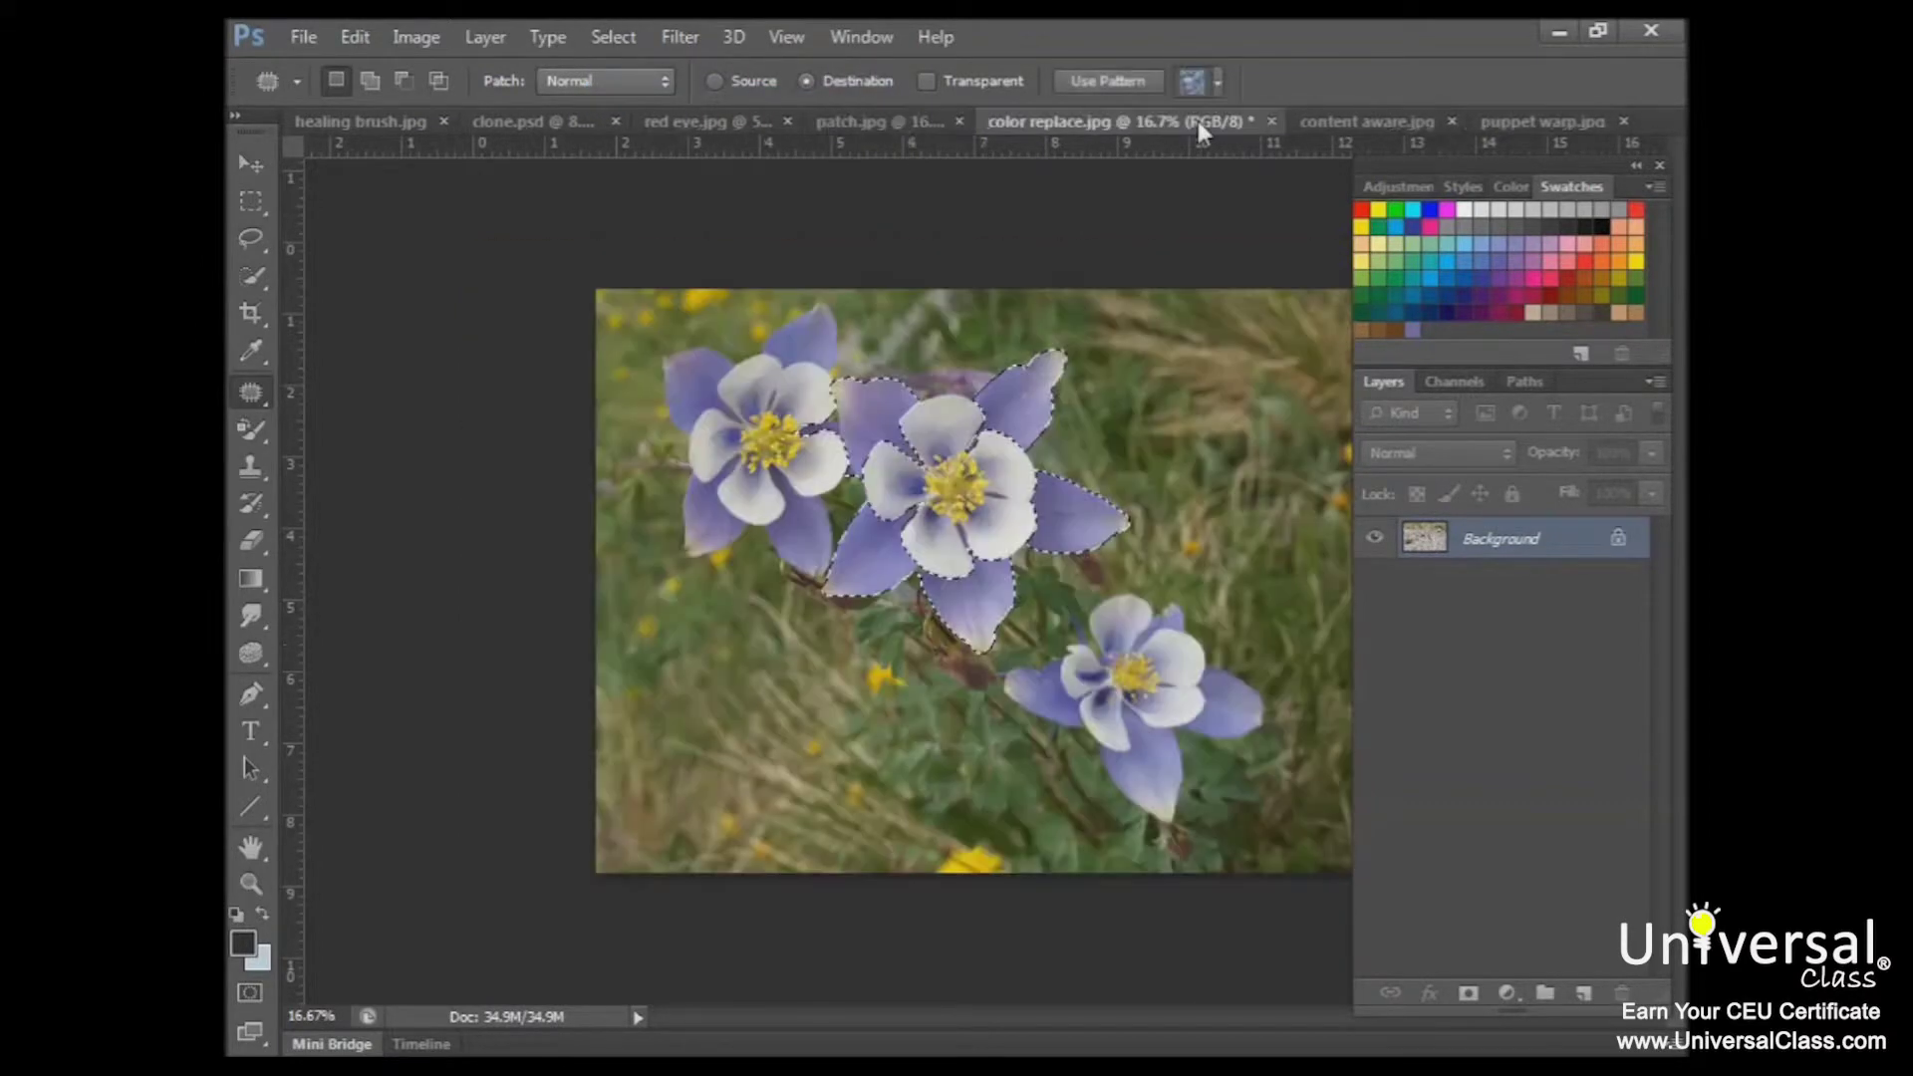
{"action": "key", "text": "b"}
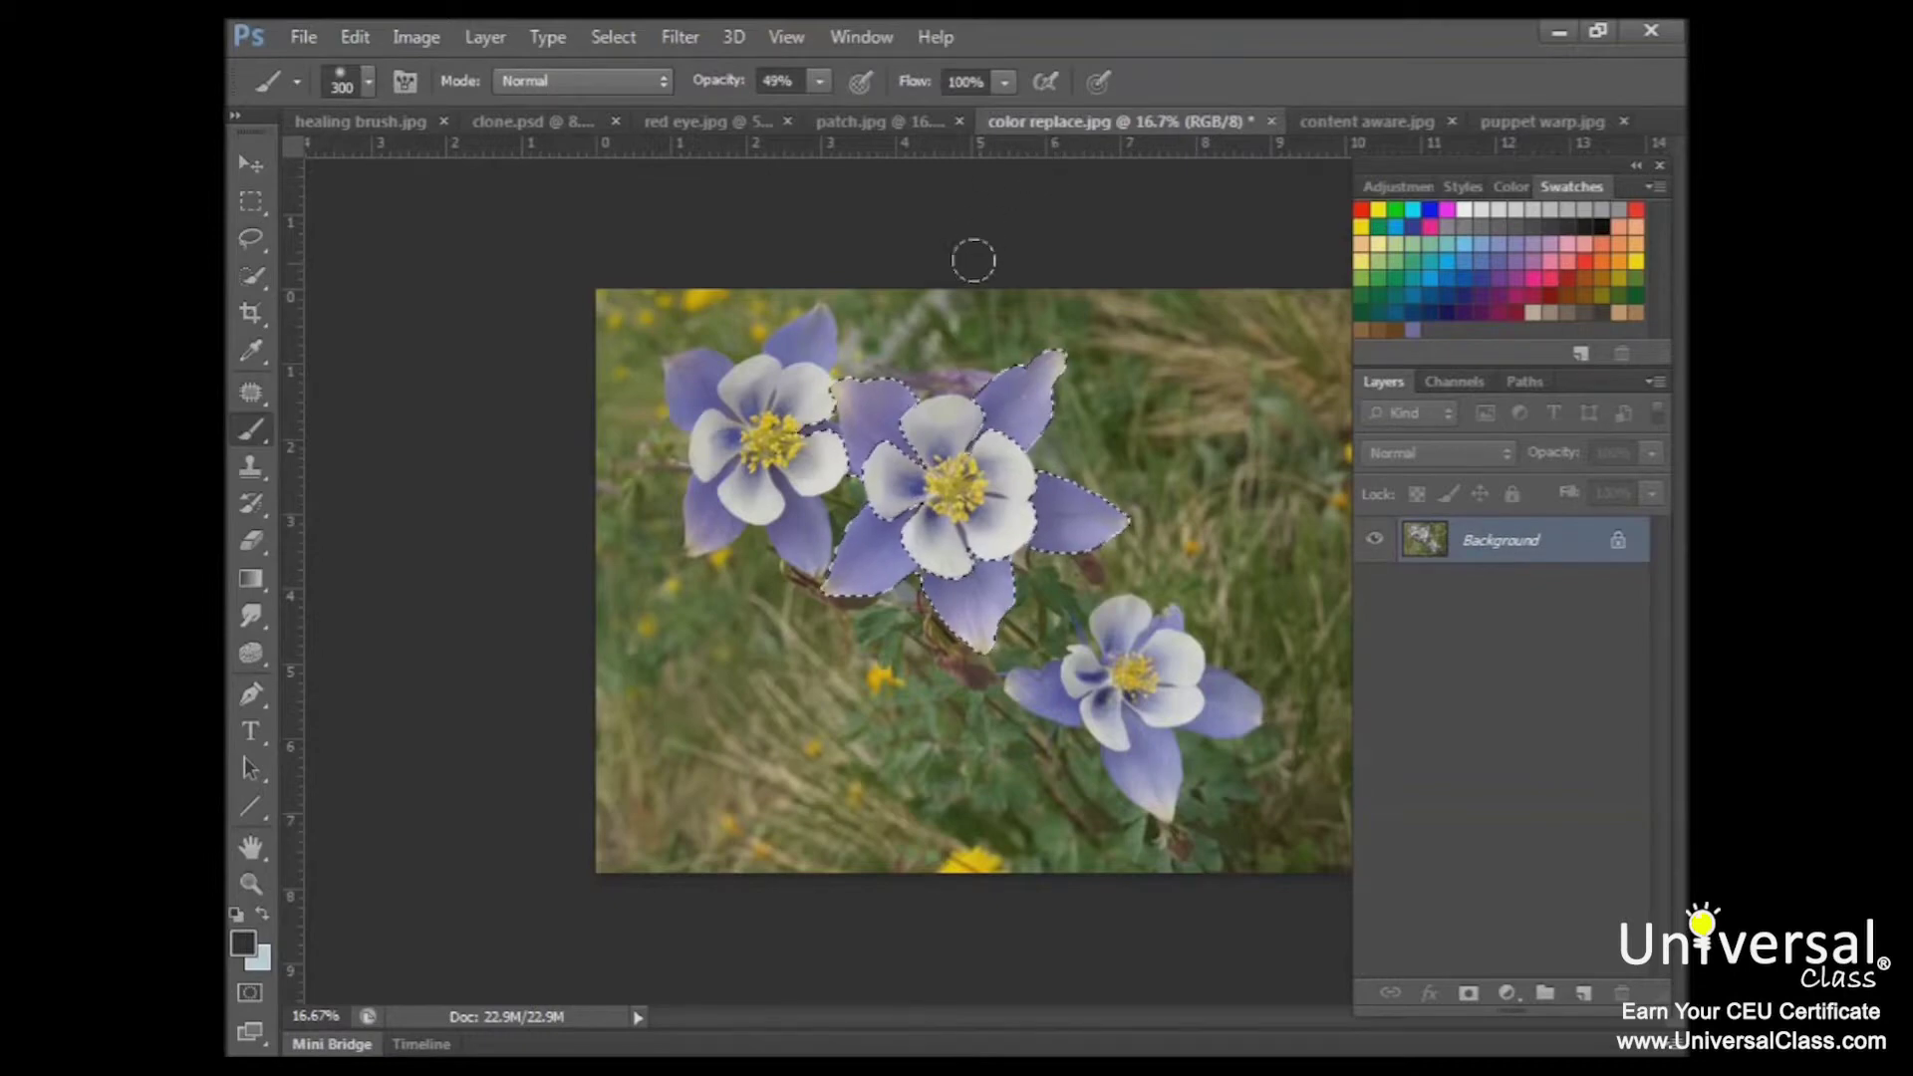
{"action": "left_click", "coordinate": [249, 434]}
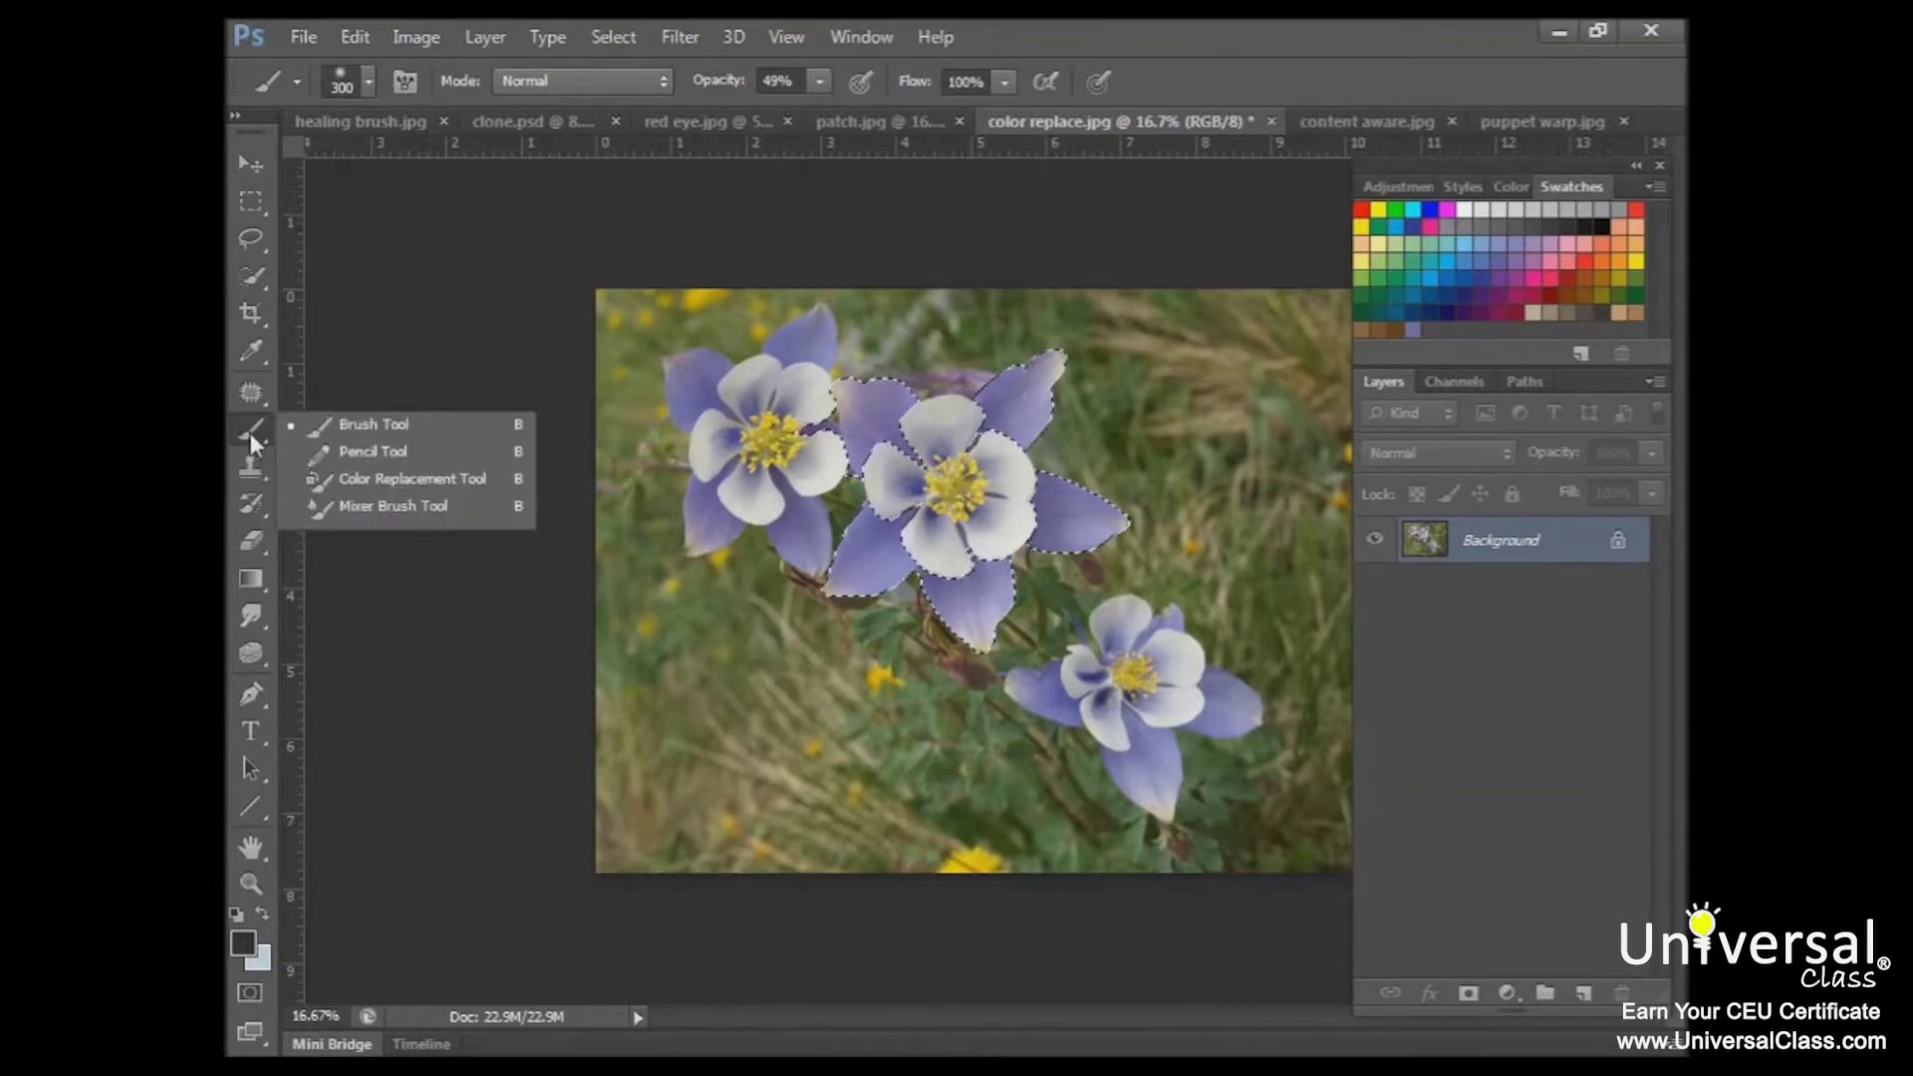
{"action": "left_click", "coordinate": [383, 485]}
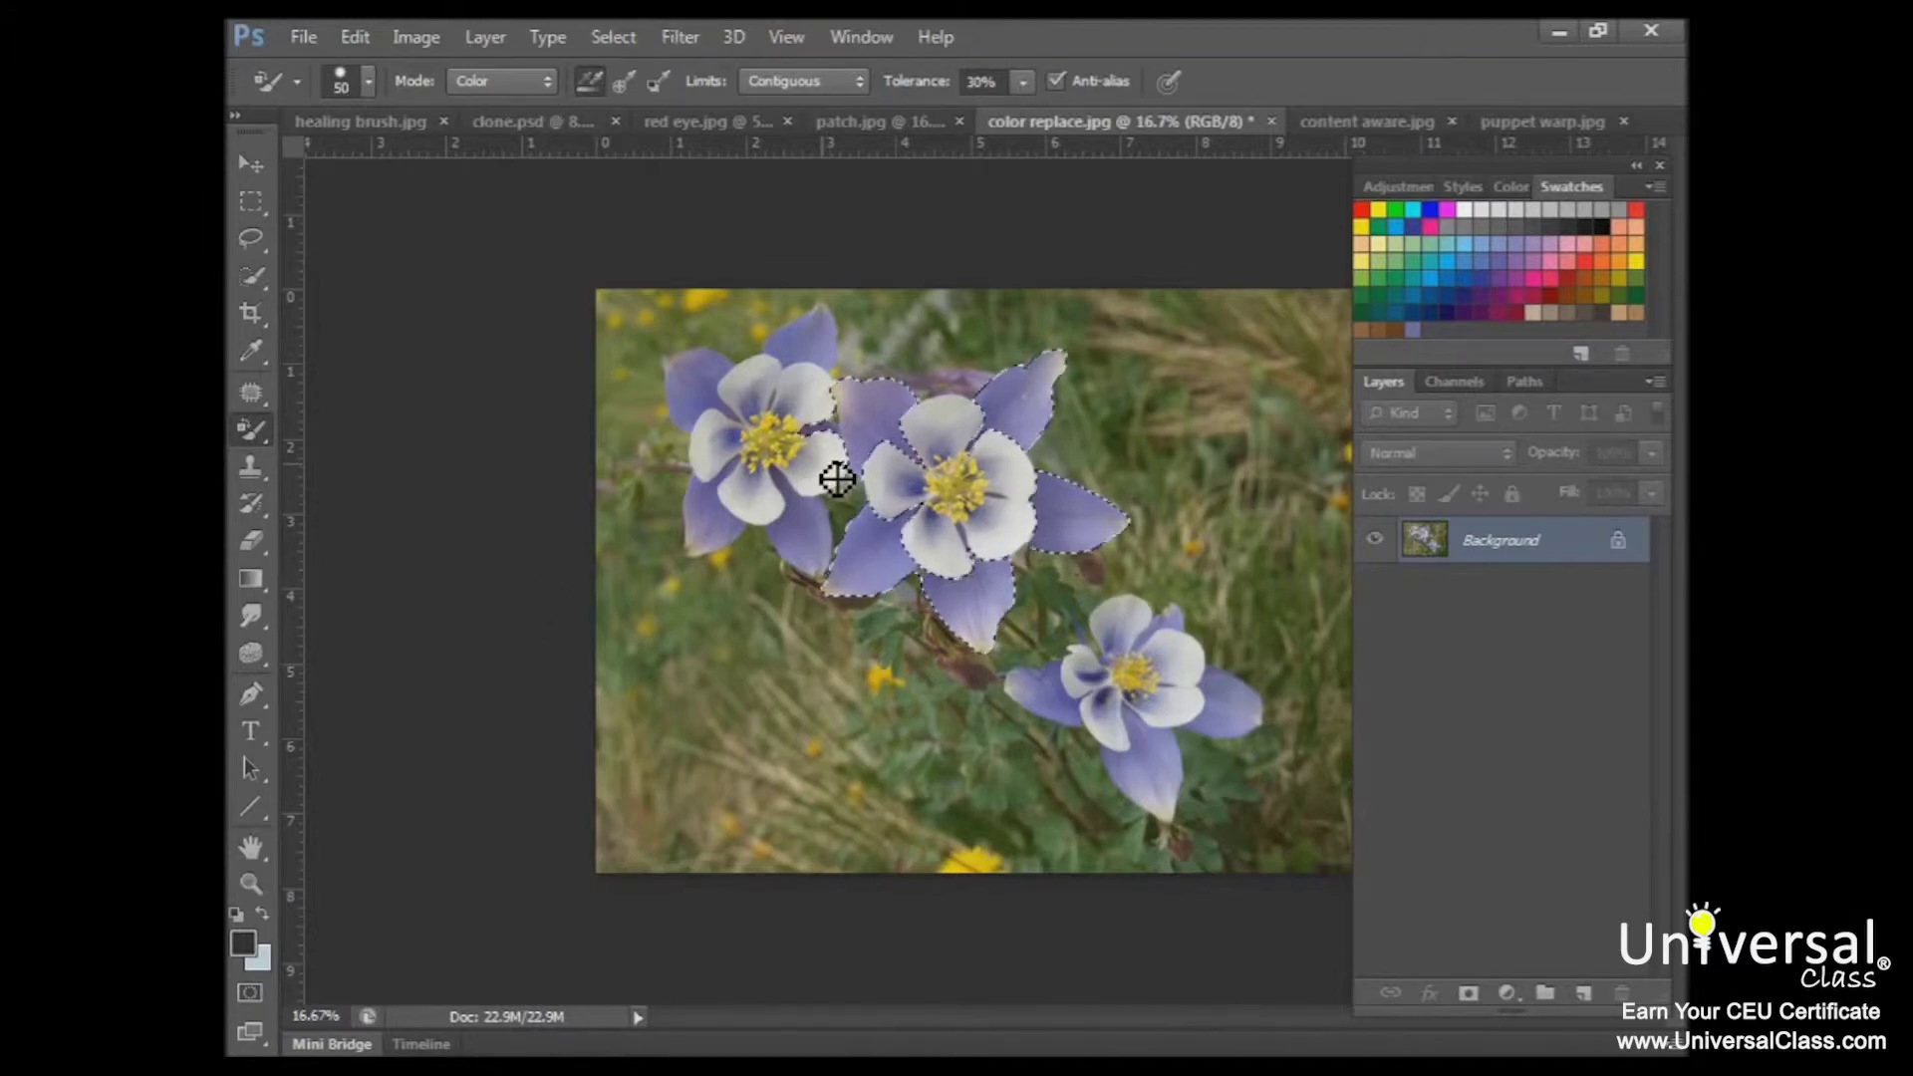
Set the Color Replacement brush size to 86 px and review the Limits options, keeping Contiguous.
{"action": "left_click", "coordinate": [366, 81]}
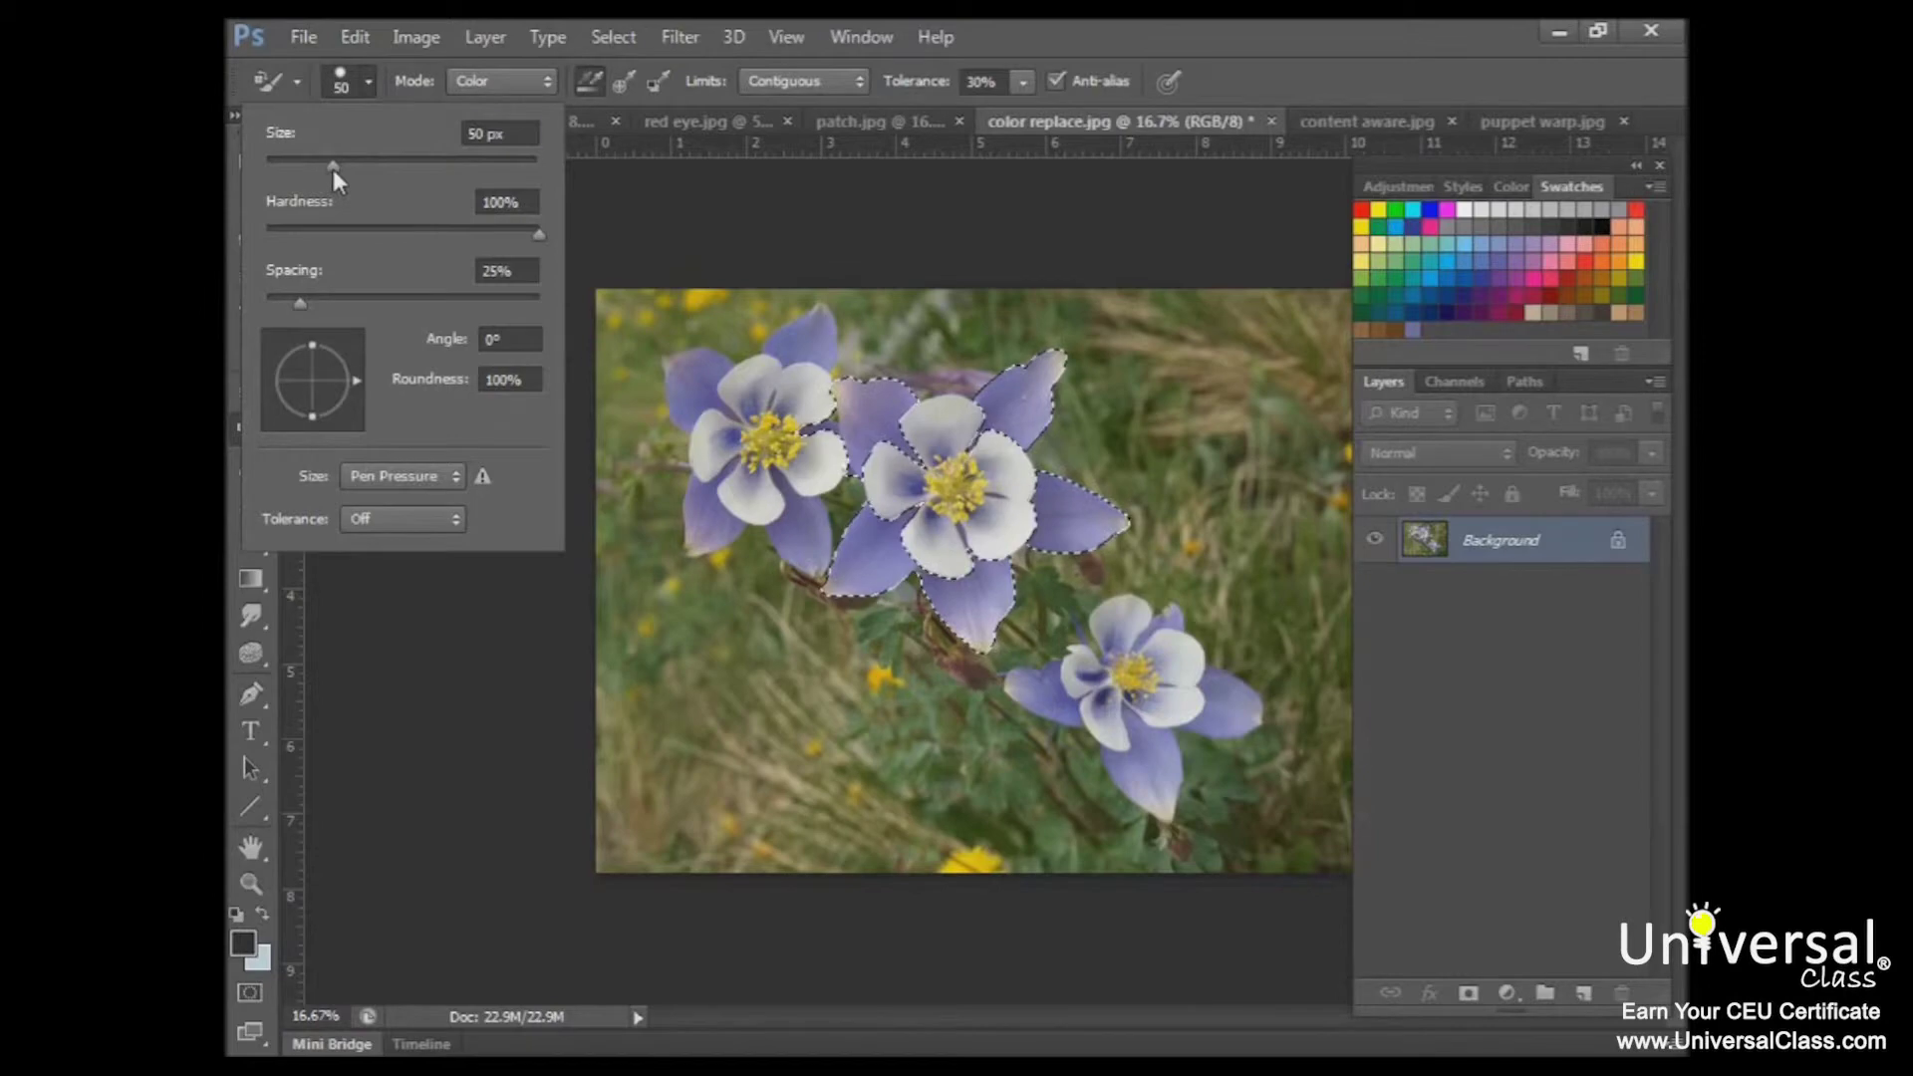
{"action": "left_click_drag", "start_coordinate": [332, 166], "coordinate": [374, 170]}
{"action": "left_click", "coordinate": [666, 213]}
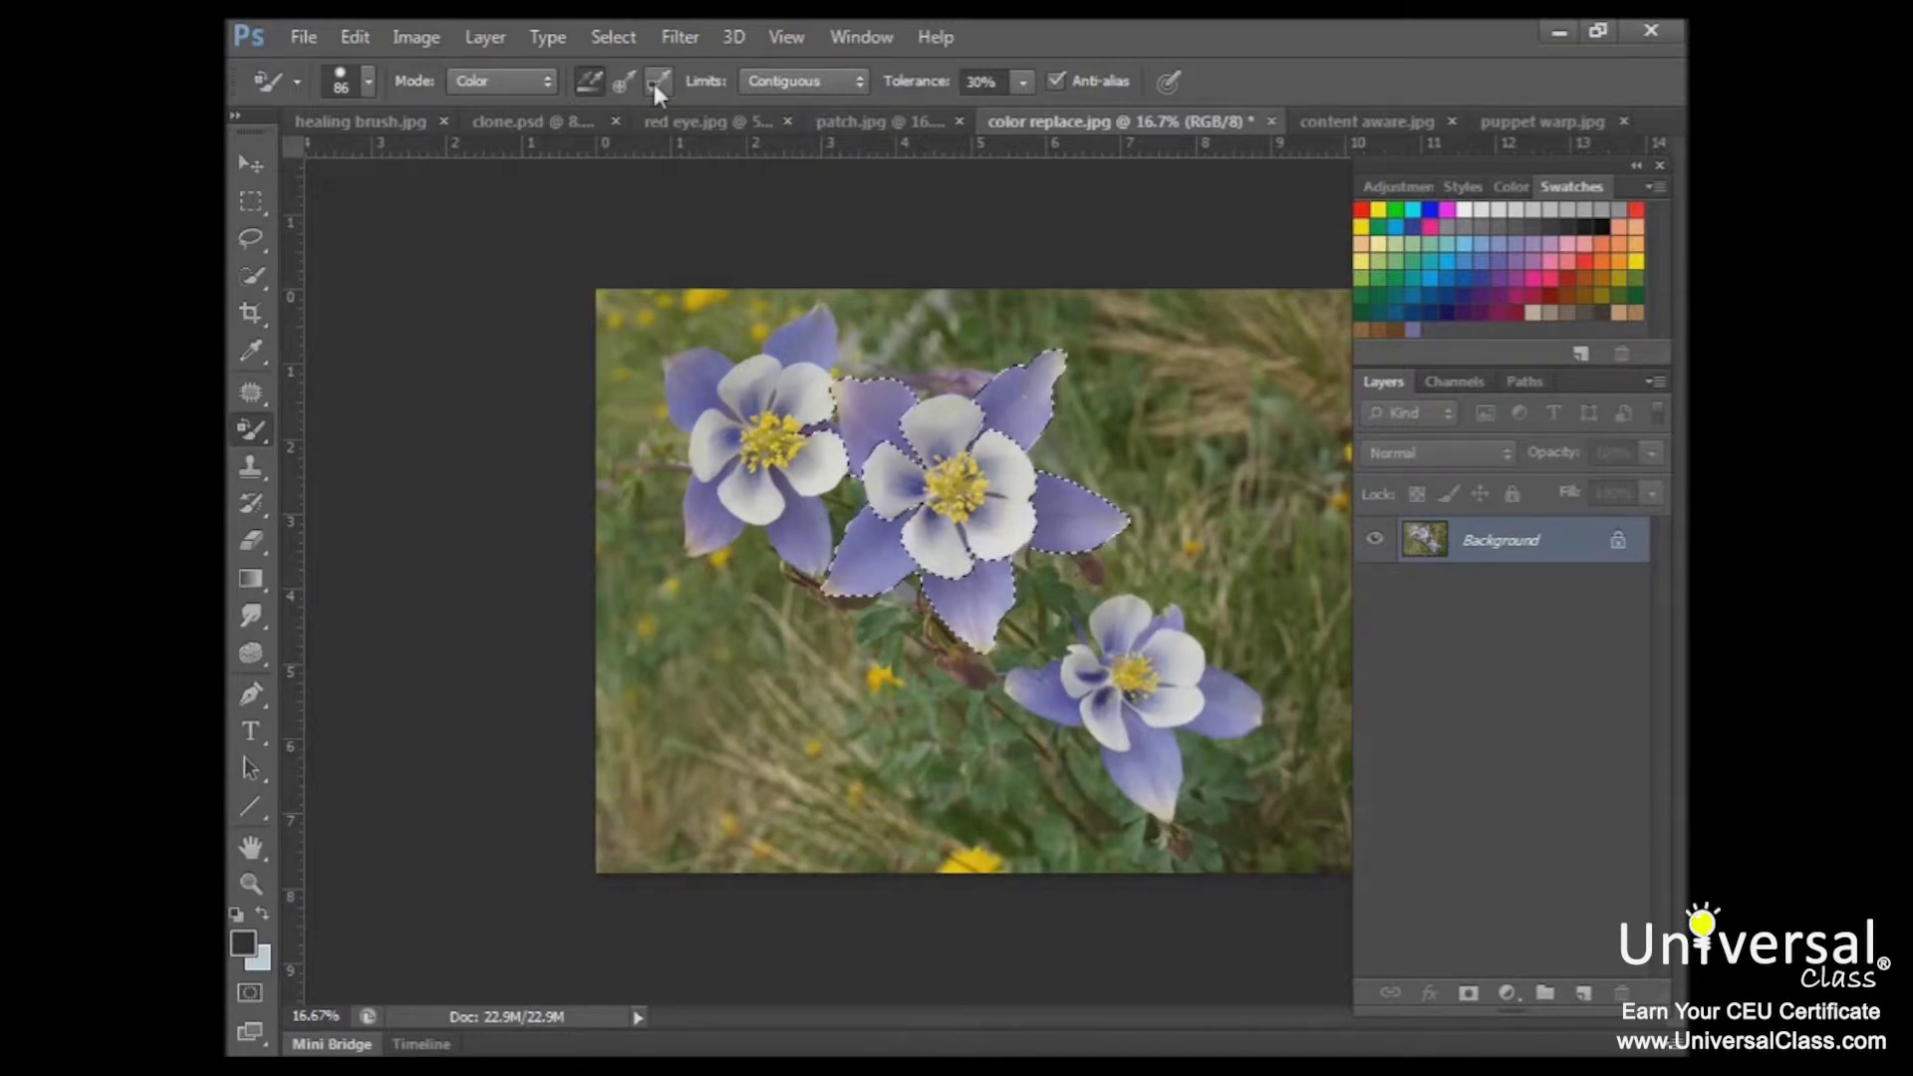
{"action": "left_click", "coordinate": [859, 88]}
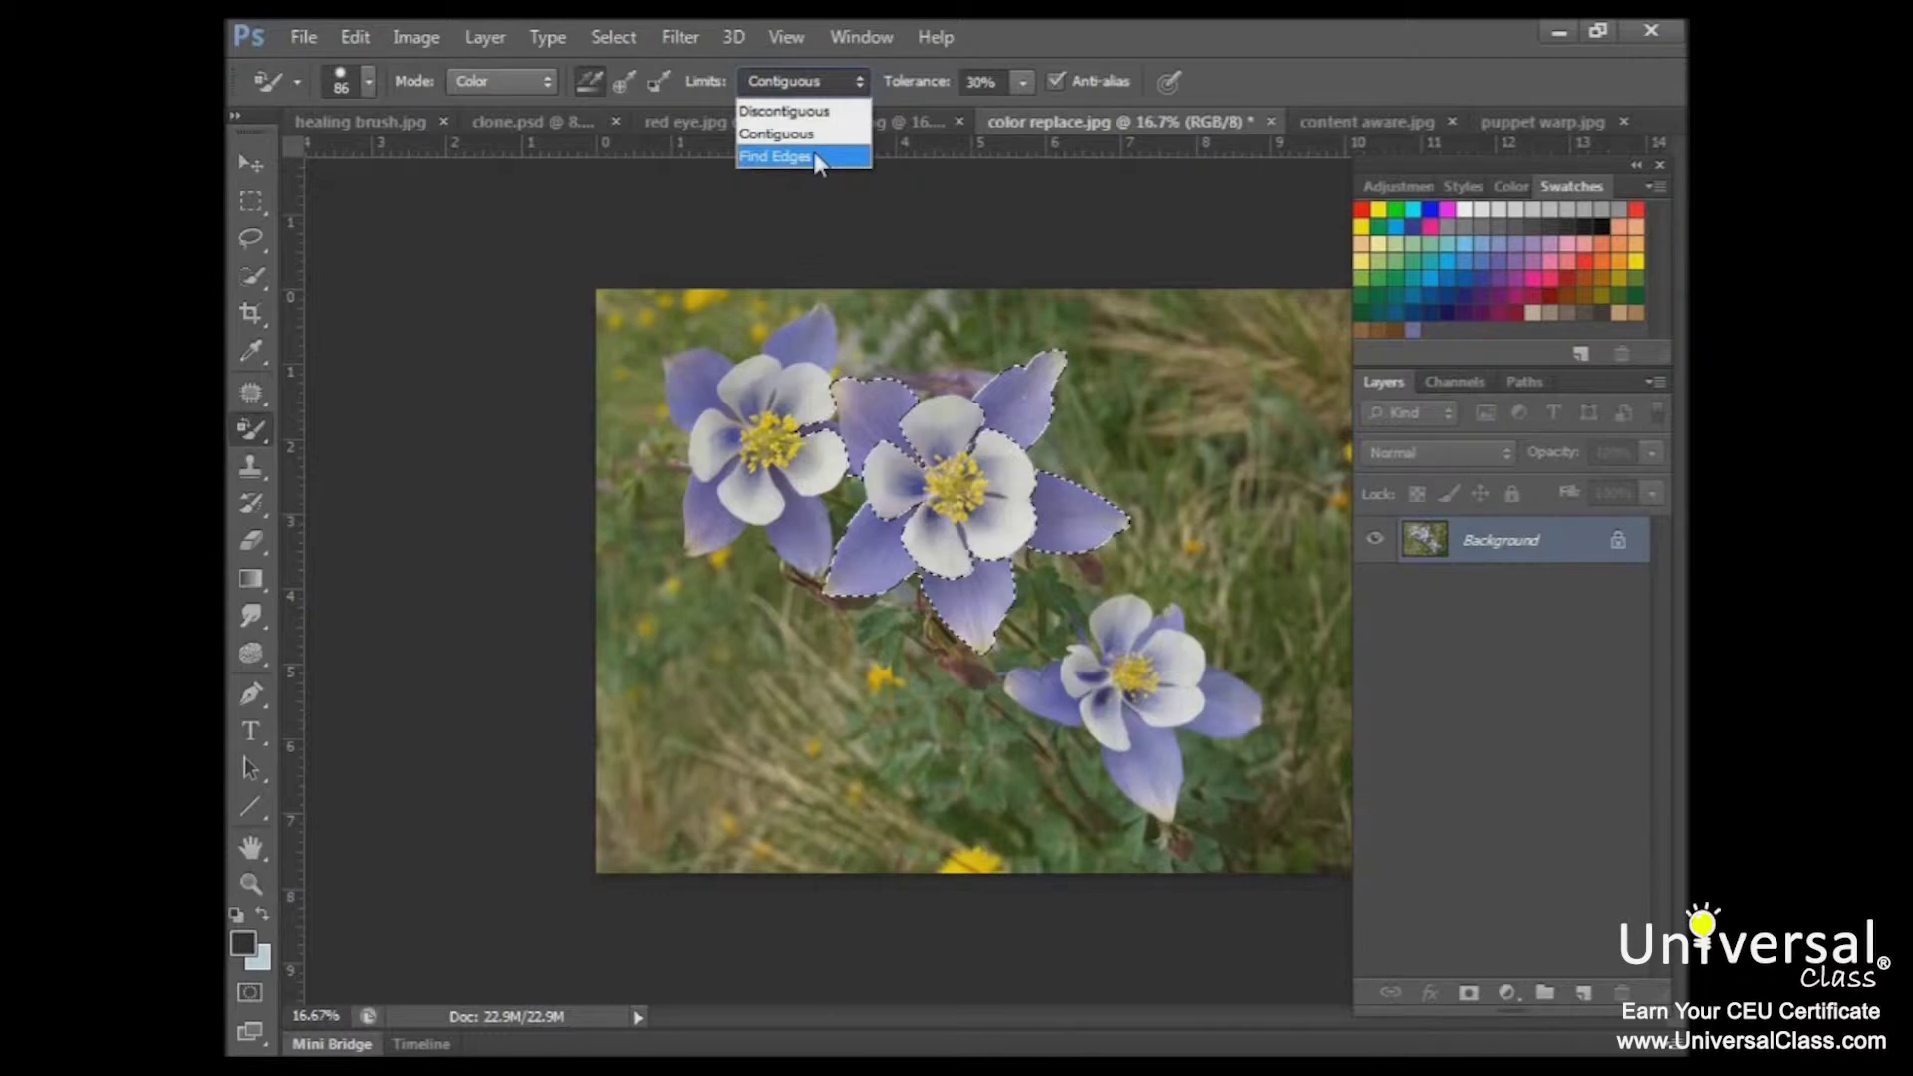
{"action": "left_click", "coordinate": [938, 97]}
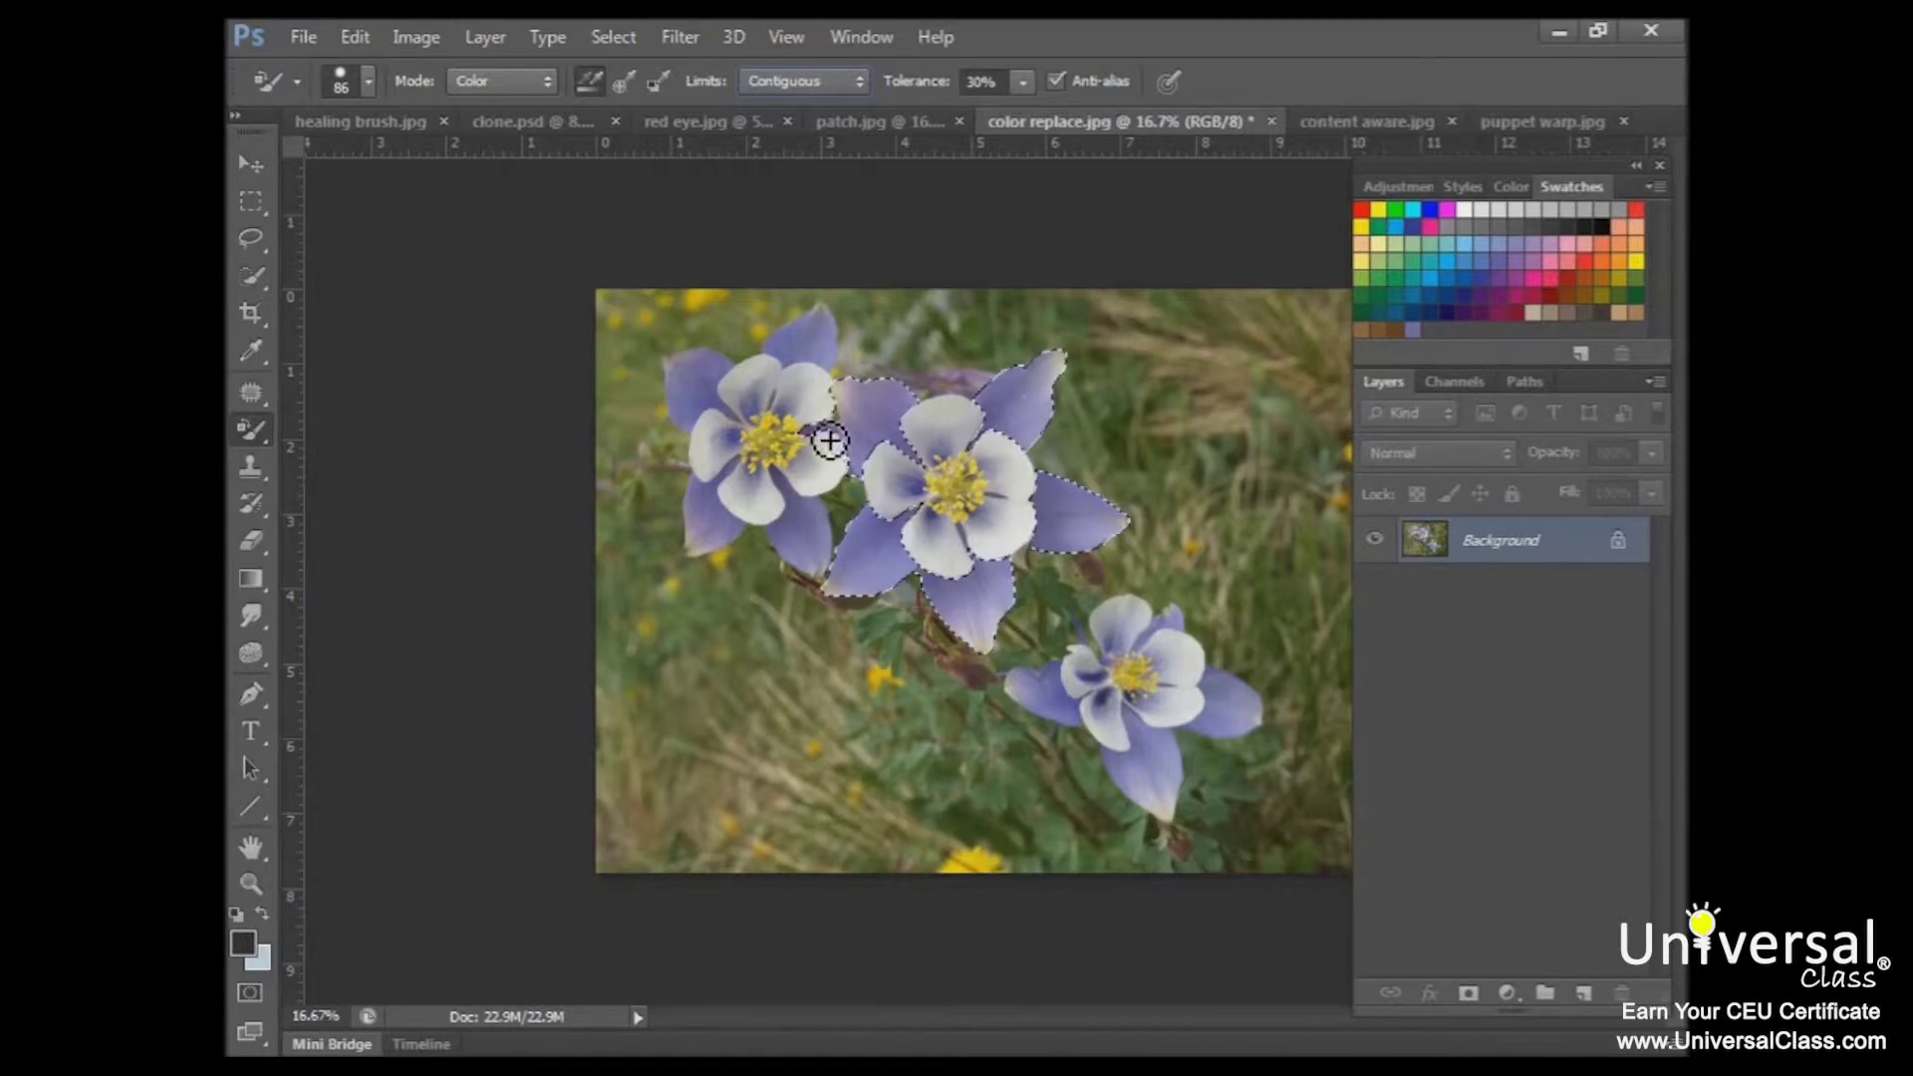
Set the foreground color to magenta, hex ac0797.
{"action": "left_click", "coordinate": [242, 943]}
{"action": "left_click", "coordinate": [873, 581]}
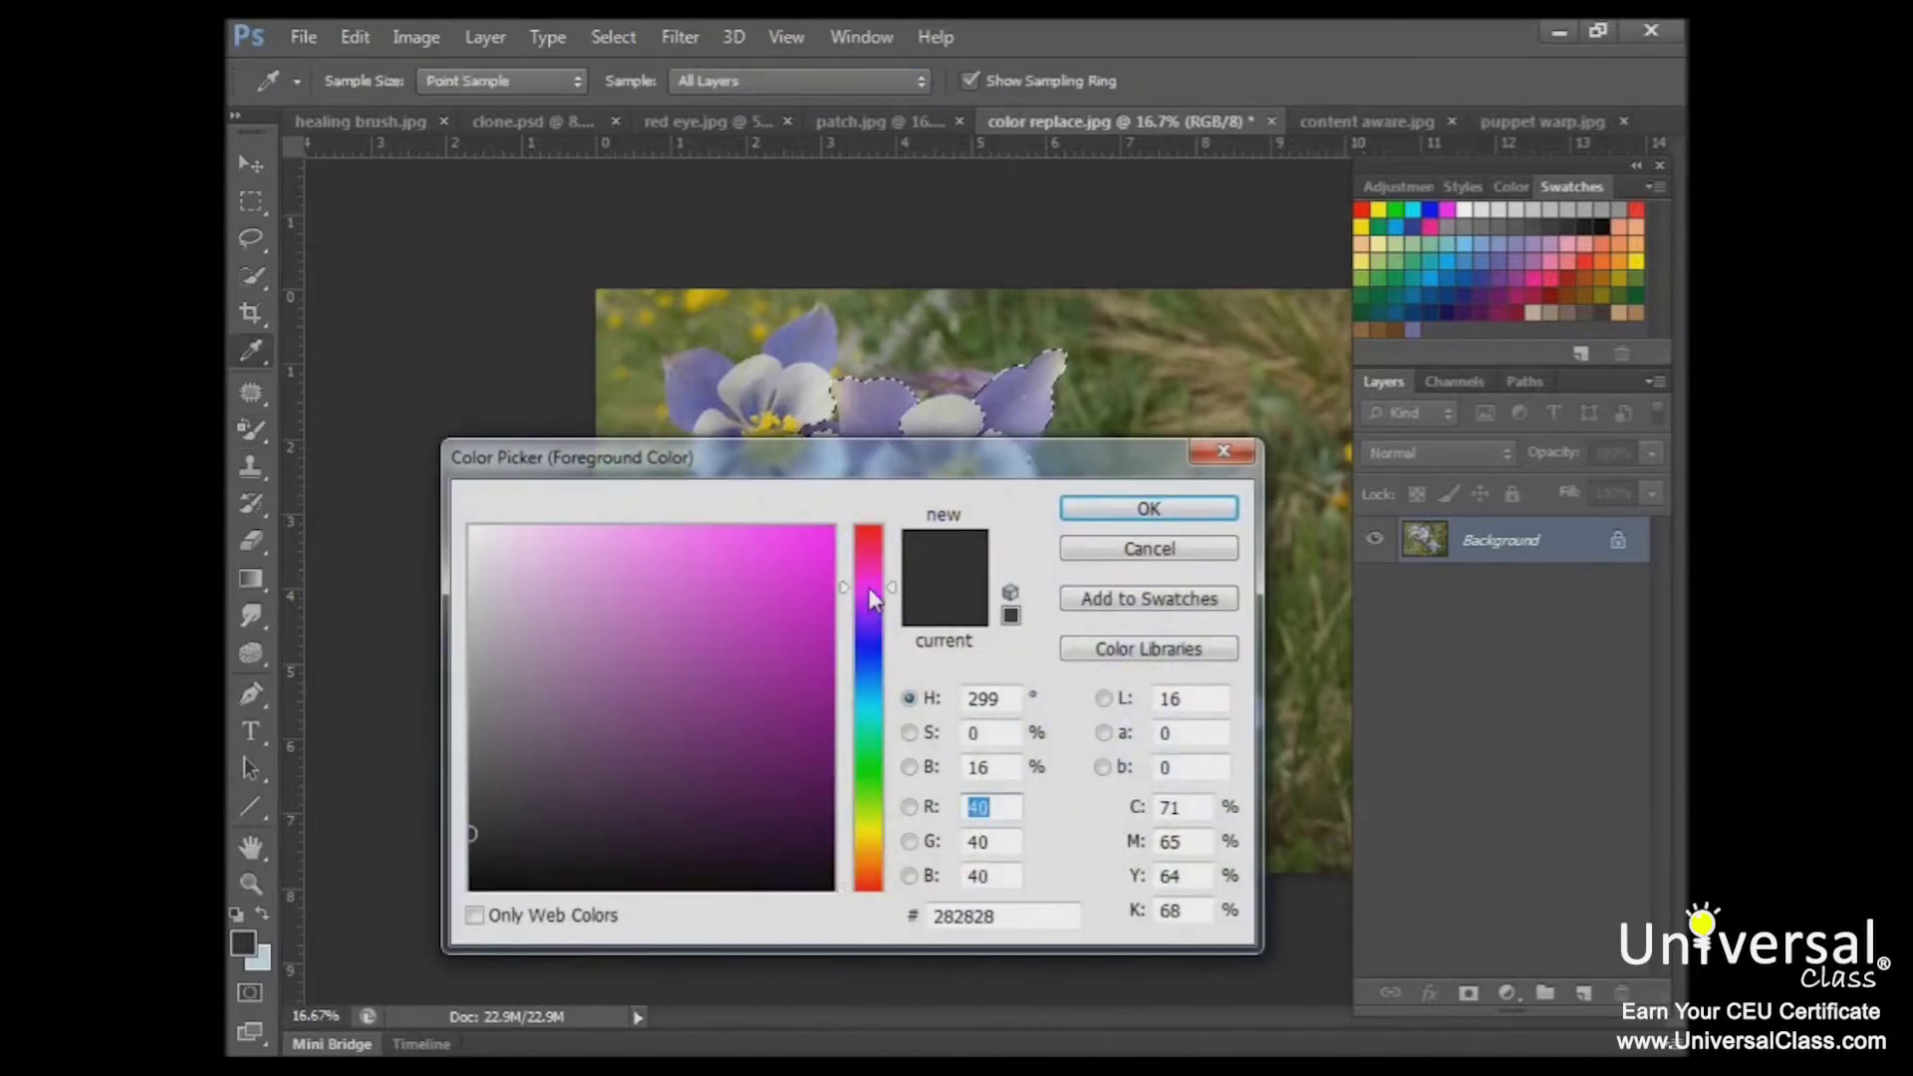
{"action": "left_click", "coordinate": [819, 645]}
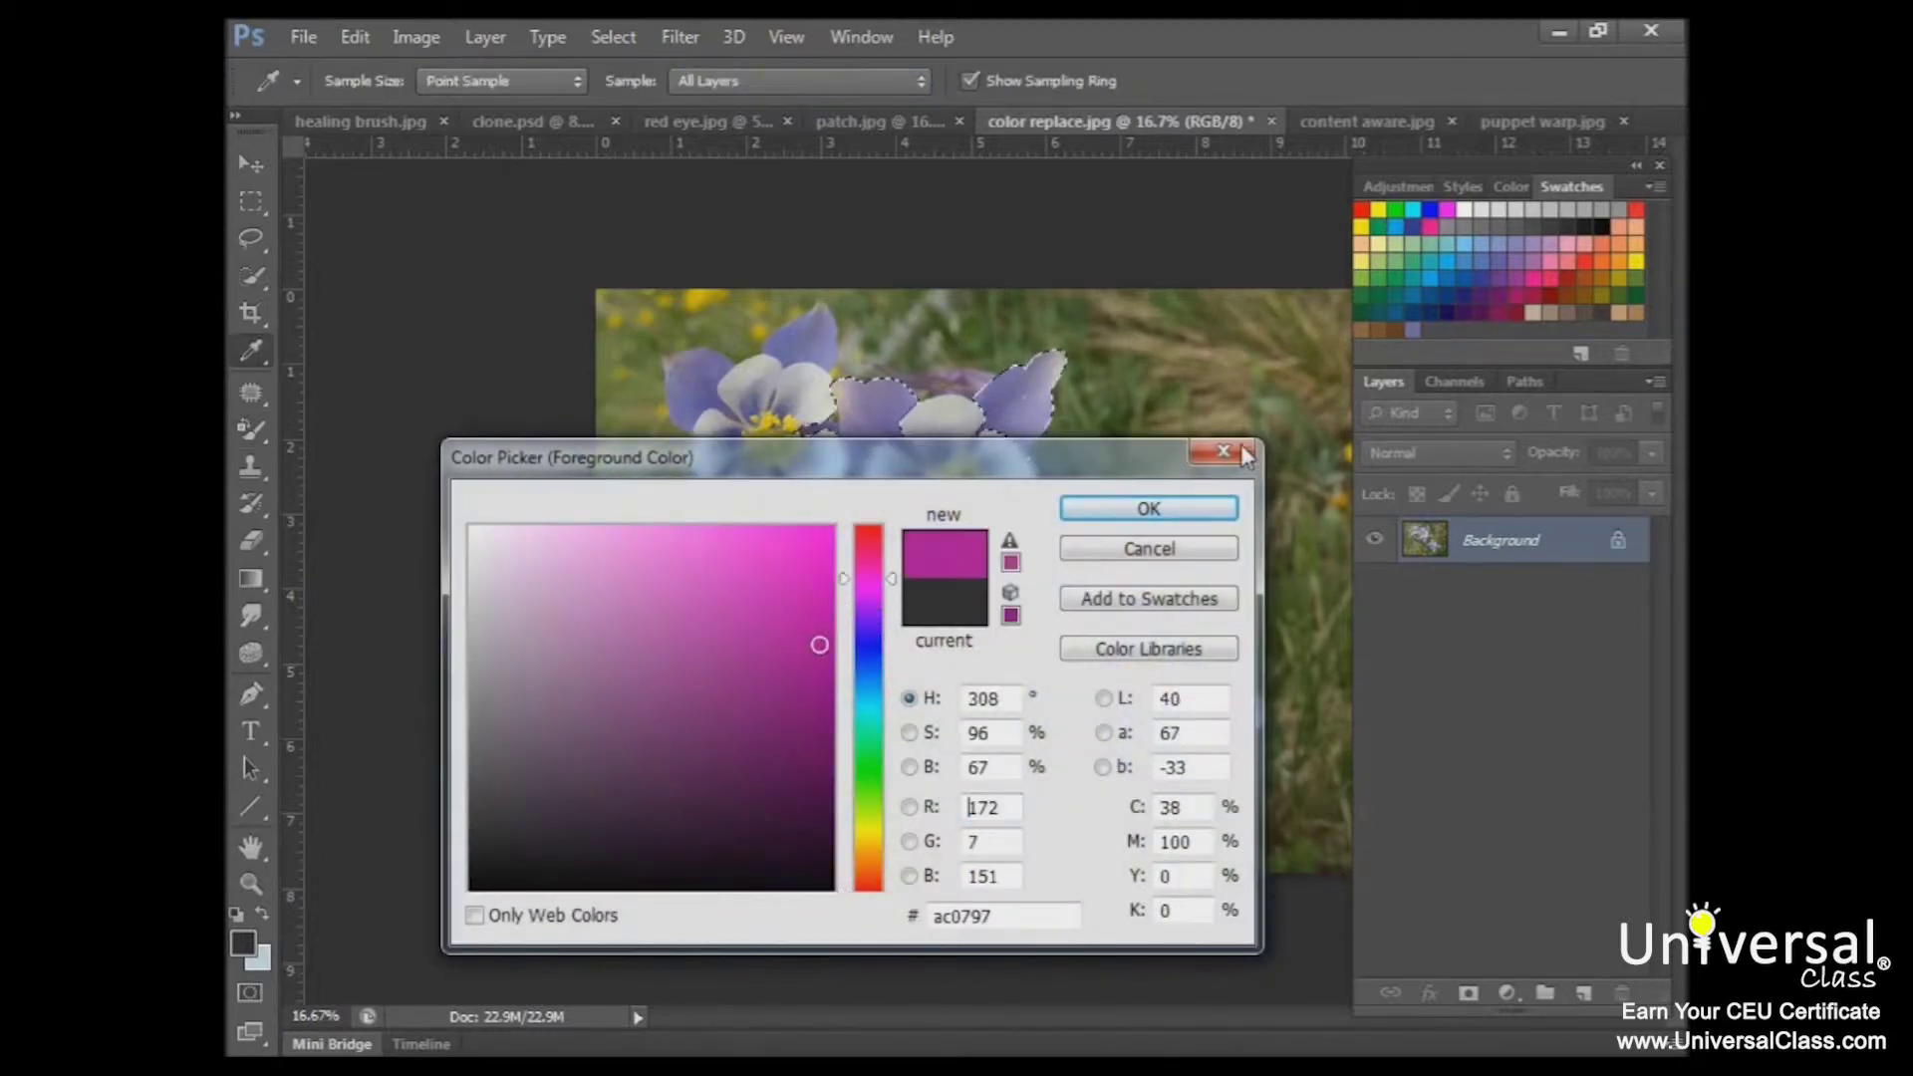
{"action": "left_click", "coordinate": [1151, 511]}
Recolor the upper-left petal of the selected center flower magenta with the Color Replacement tool.
{"action": "mouse_move", "coordinate": [870, 418]}
{"action": "left_mouse_down"}
{"action": "mouse_move", "coordinate": [863, 482]}
{"action": "mouse_move", "coordinate": [852, 391]}
{"action": "mouse_move", "coordinate": [859, 437]}
{"action": "left_mouse_up"}
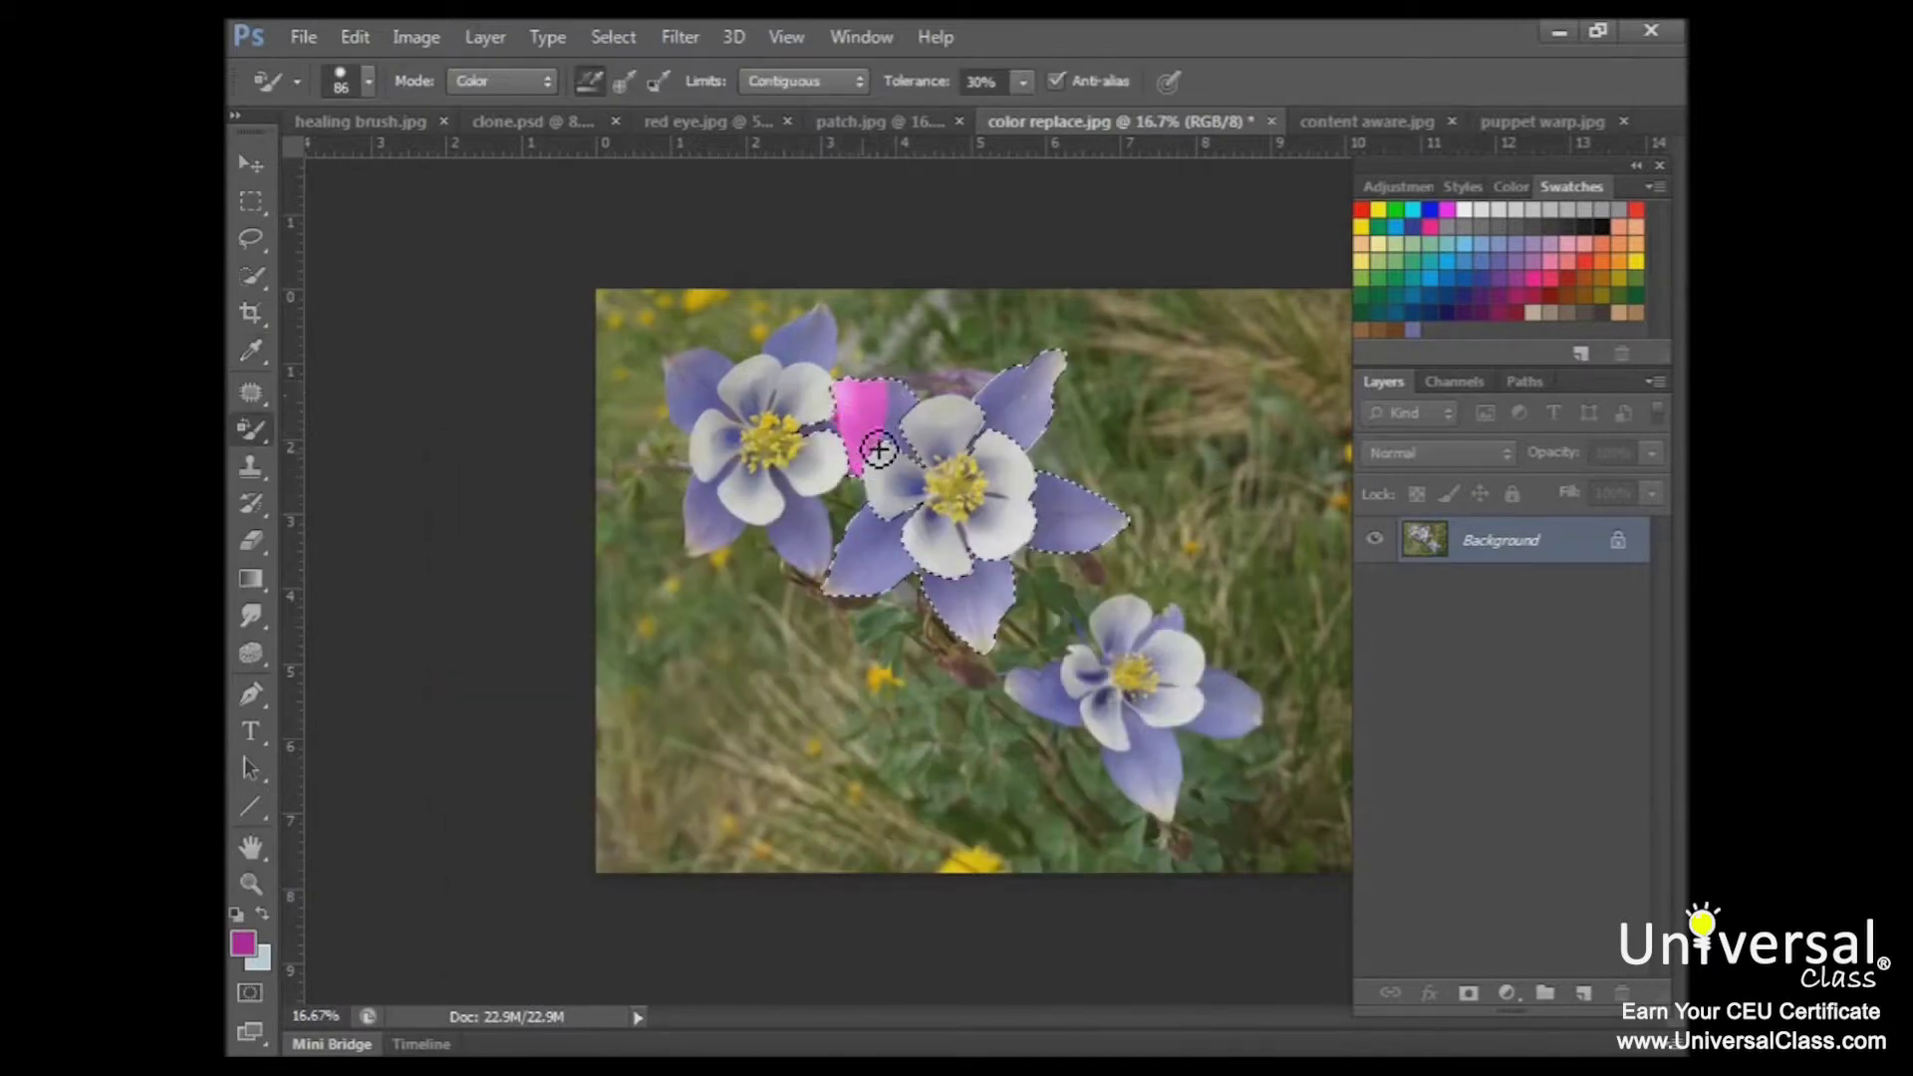
{"action": "key", "text": "bracketright"}
{"action": "key", "text": "bracketright"}
{"action": "key", "text": "bracketright"}
{"action": "key", "text": "bracketright"}
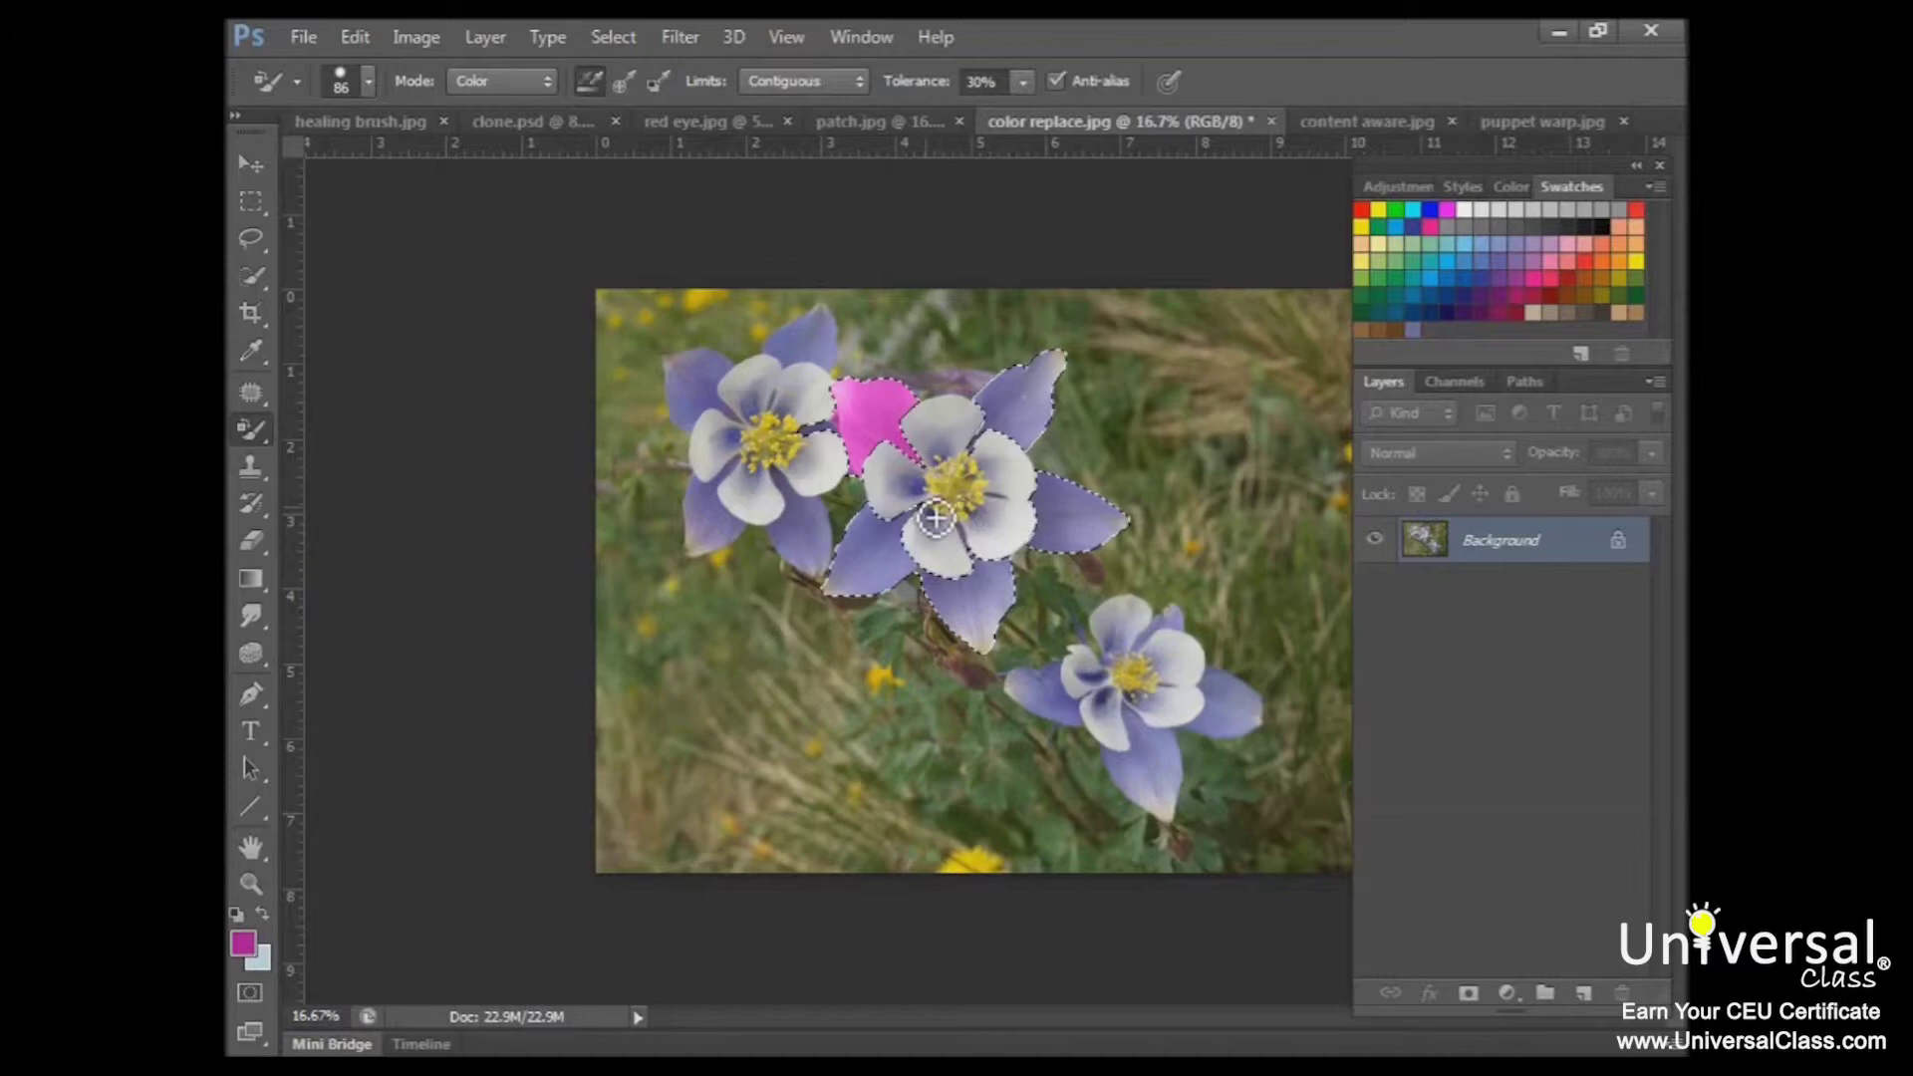
Recolor the center flower's remaining blue outer petals magenta with the Color Replacement brush enlarged to 500 px, and clear the selection.
{"action": "key", "text": "bracketright"}
{"action": "key", "text": "bracketright"}
{"action": "key", "text": "bracketright"}
{"action": "key", "text": "bracketright"}
{"action": "key", "text": "bracketright"}
{"action": "key", "text": "bracketright"}
{"action": "mouse_move", "coordinate": [909, 528]}
{"action": "left_mouse_down"}
{"action": "mouse_move", "coordinate": [869, 558]}
{"action": "mouse_move", "coordinate": [877, 578]}
{"action": "mouse_move", "coordinate": [967, 598]}
{"action": "mouse_move", "coordinate": [1101, 523]}
{"action": "left_mouse_up"}
{"action": "left_click_drag", "start_coordinate": [992, 423], "coordinate": [1027, 383]}
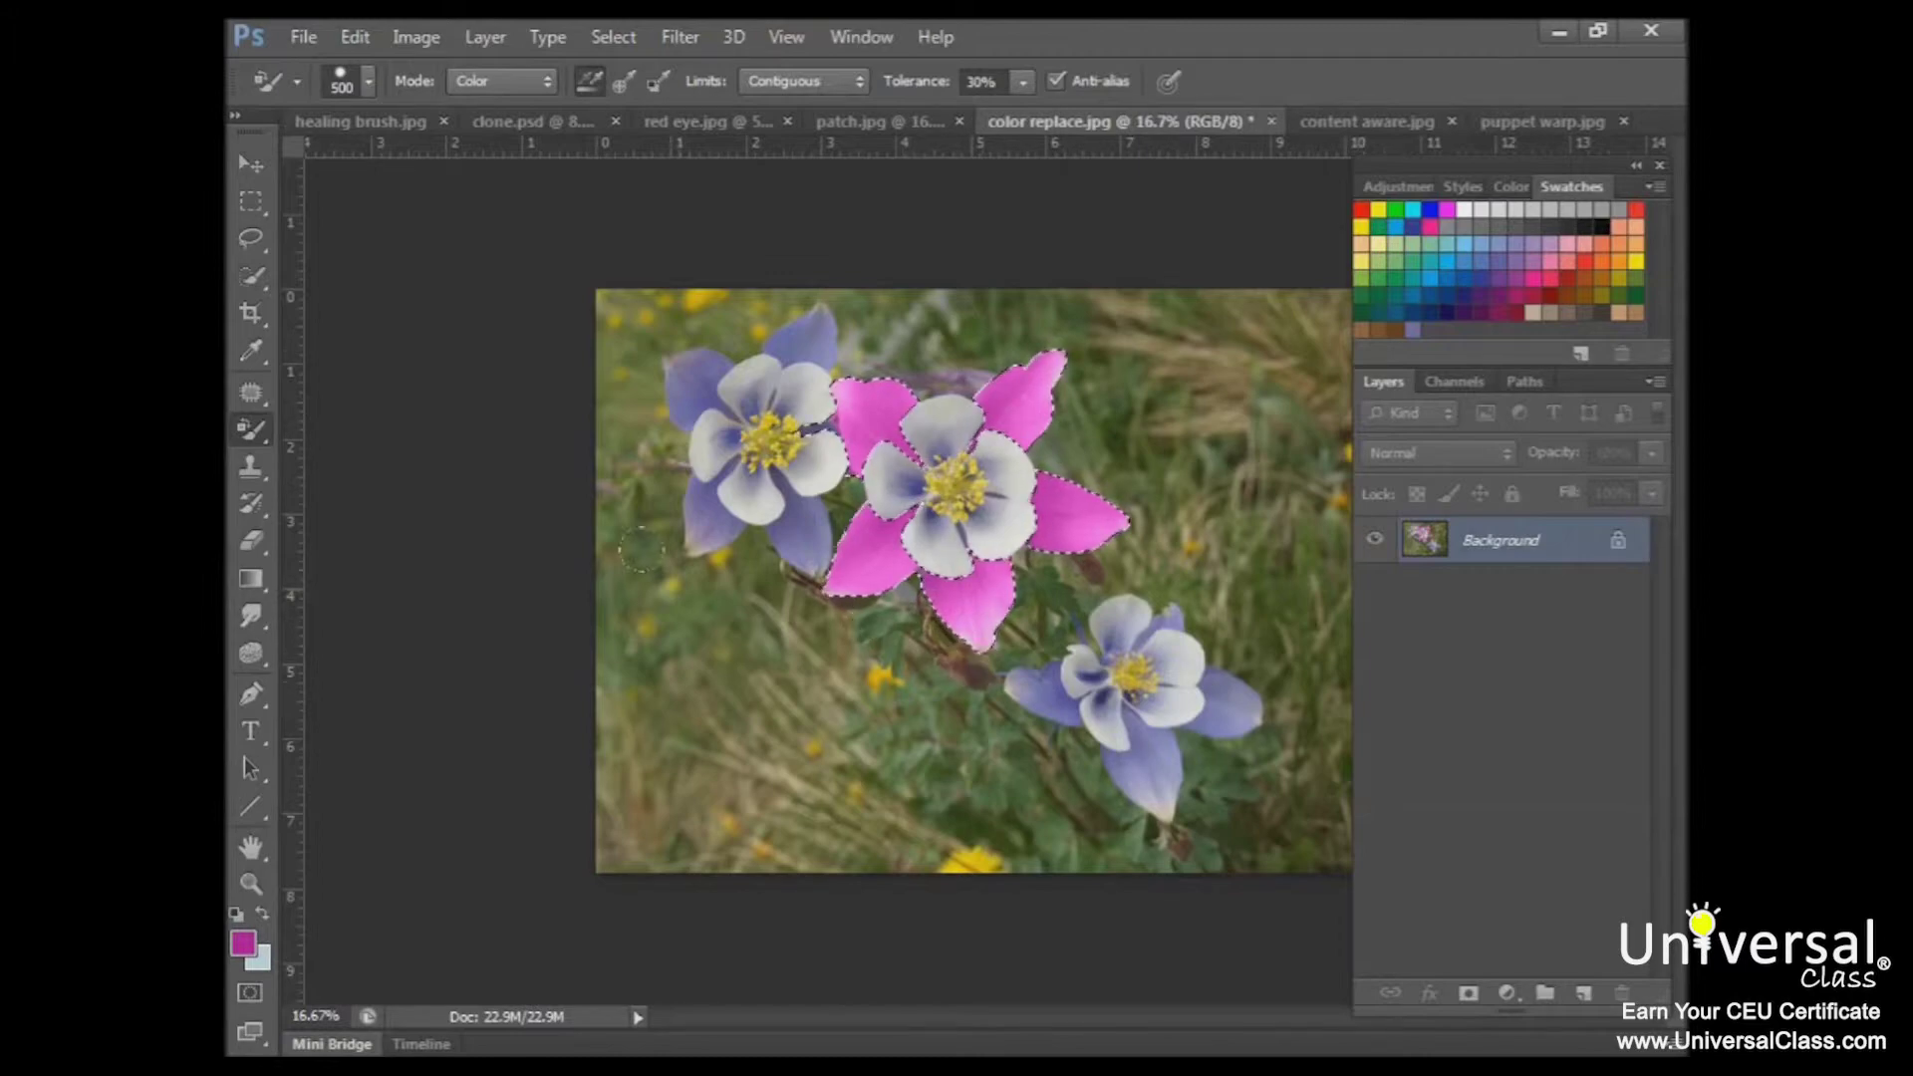
{"action": "left_click", "coordinate": [613, 37]}
{"action": "left_click", "coordinate": [638, 92]}
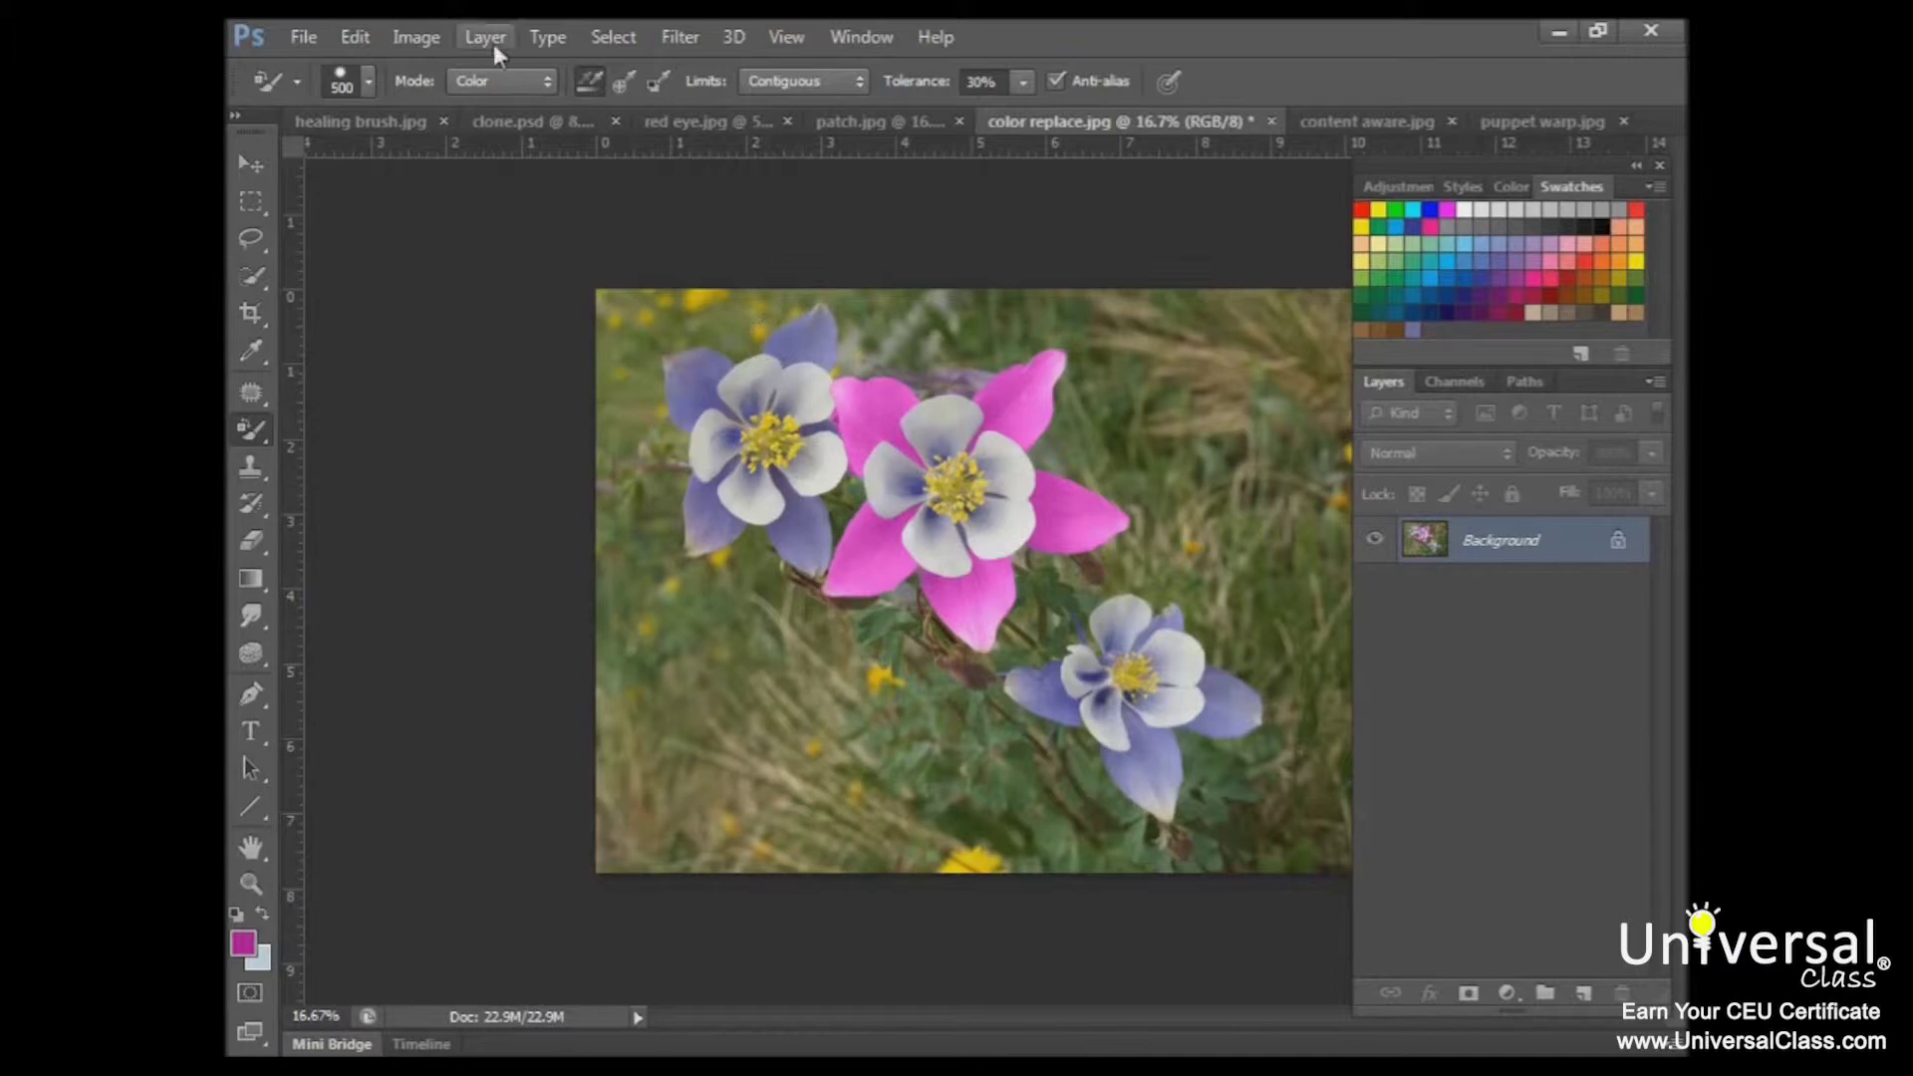
Show the History panel and restore the original color of the center flower's two upper outer petals with the History Brush.
{"action": "left_click", "coordinate": [842, 38]}
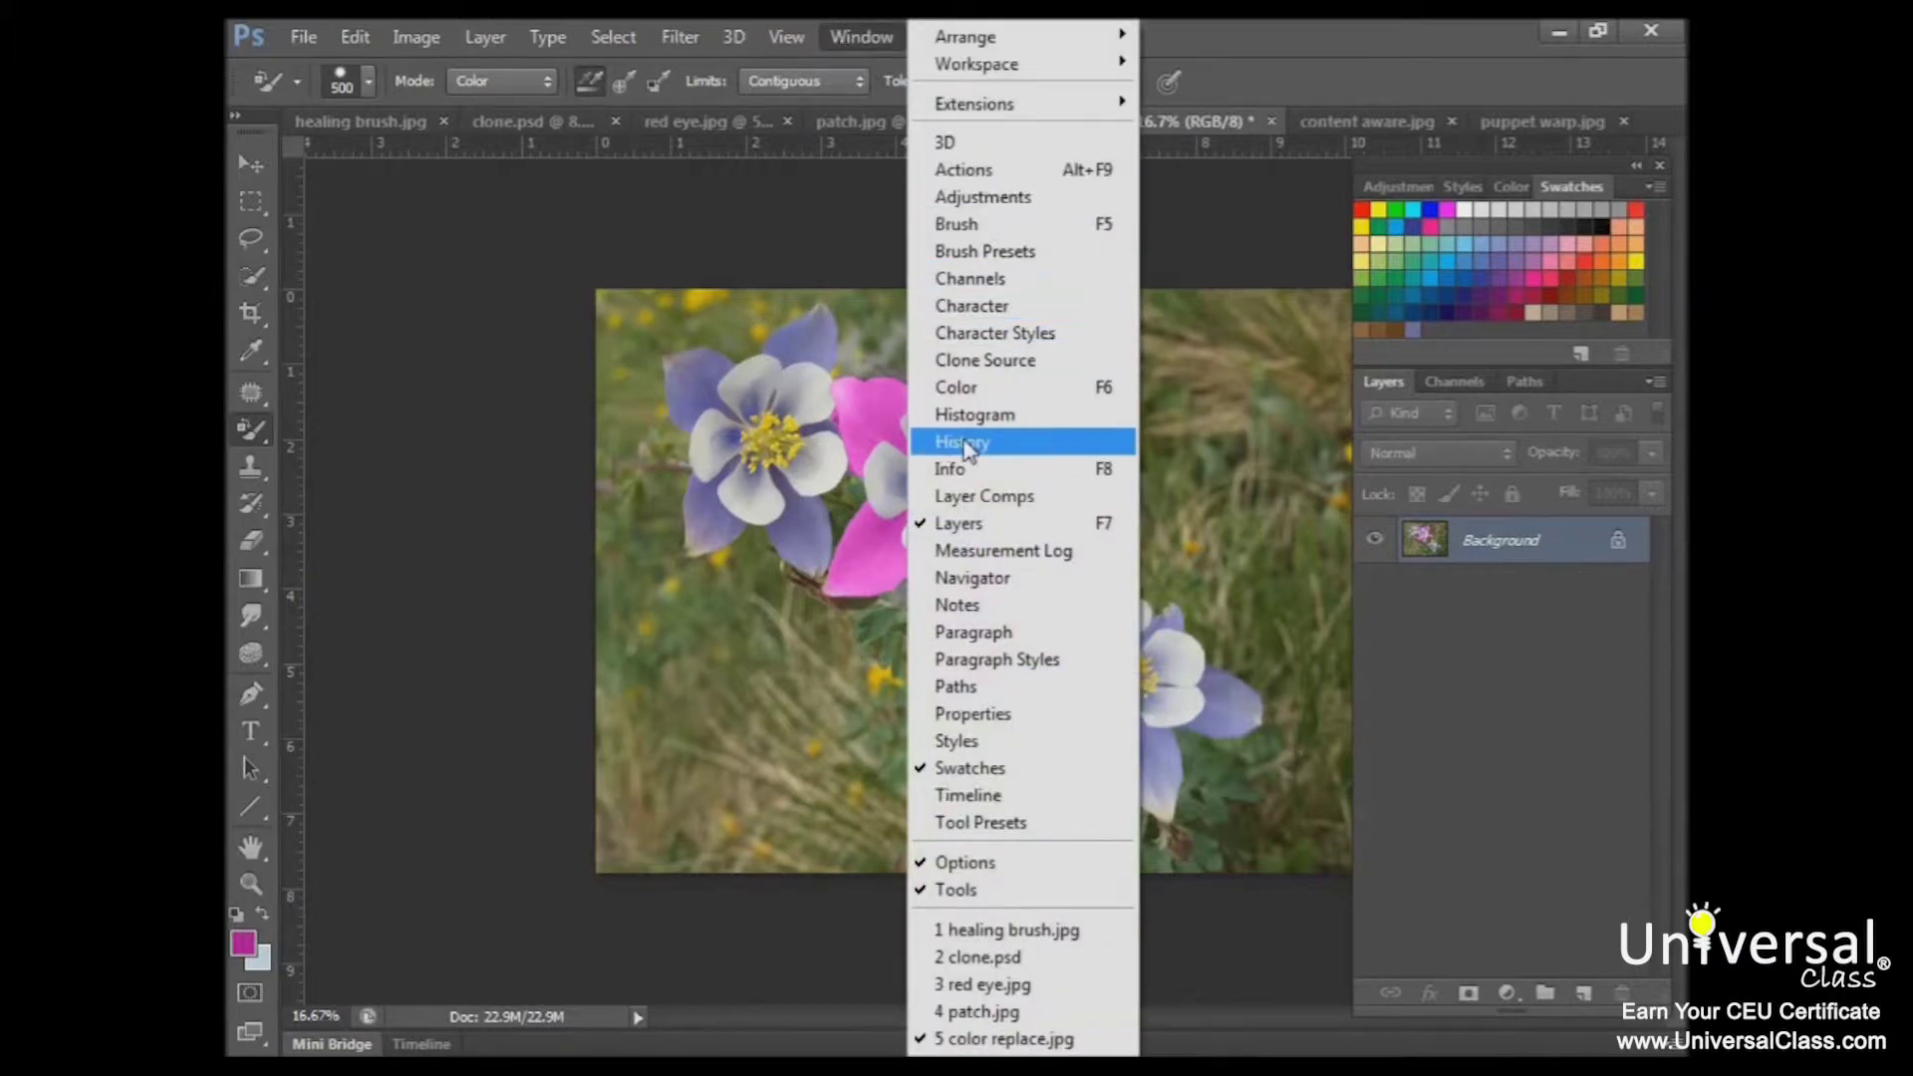
{"action": "left_click", "coordinate": [963, 441]}
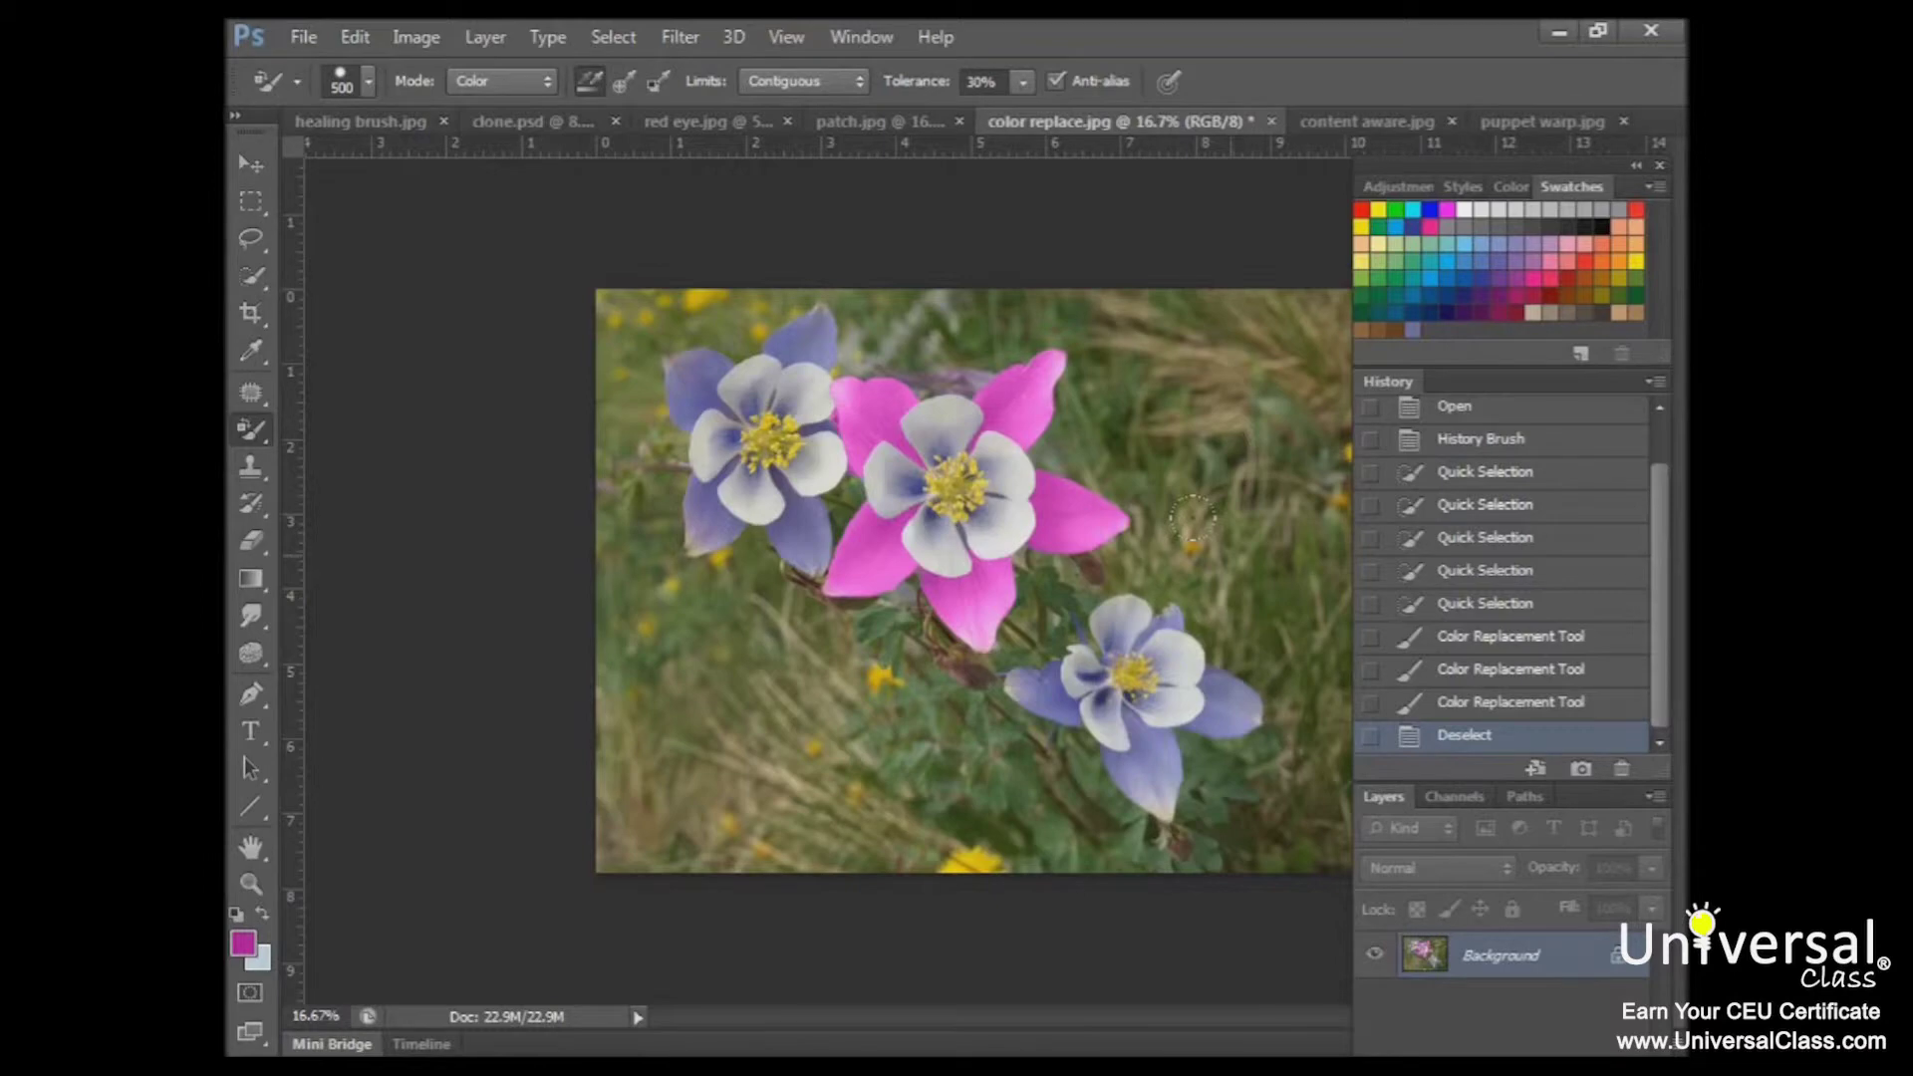
{"action": "left_click", "coordinate": [247, 431]}
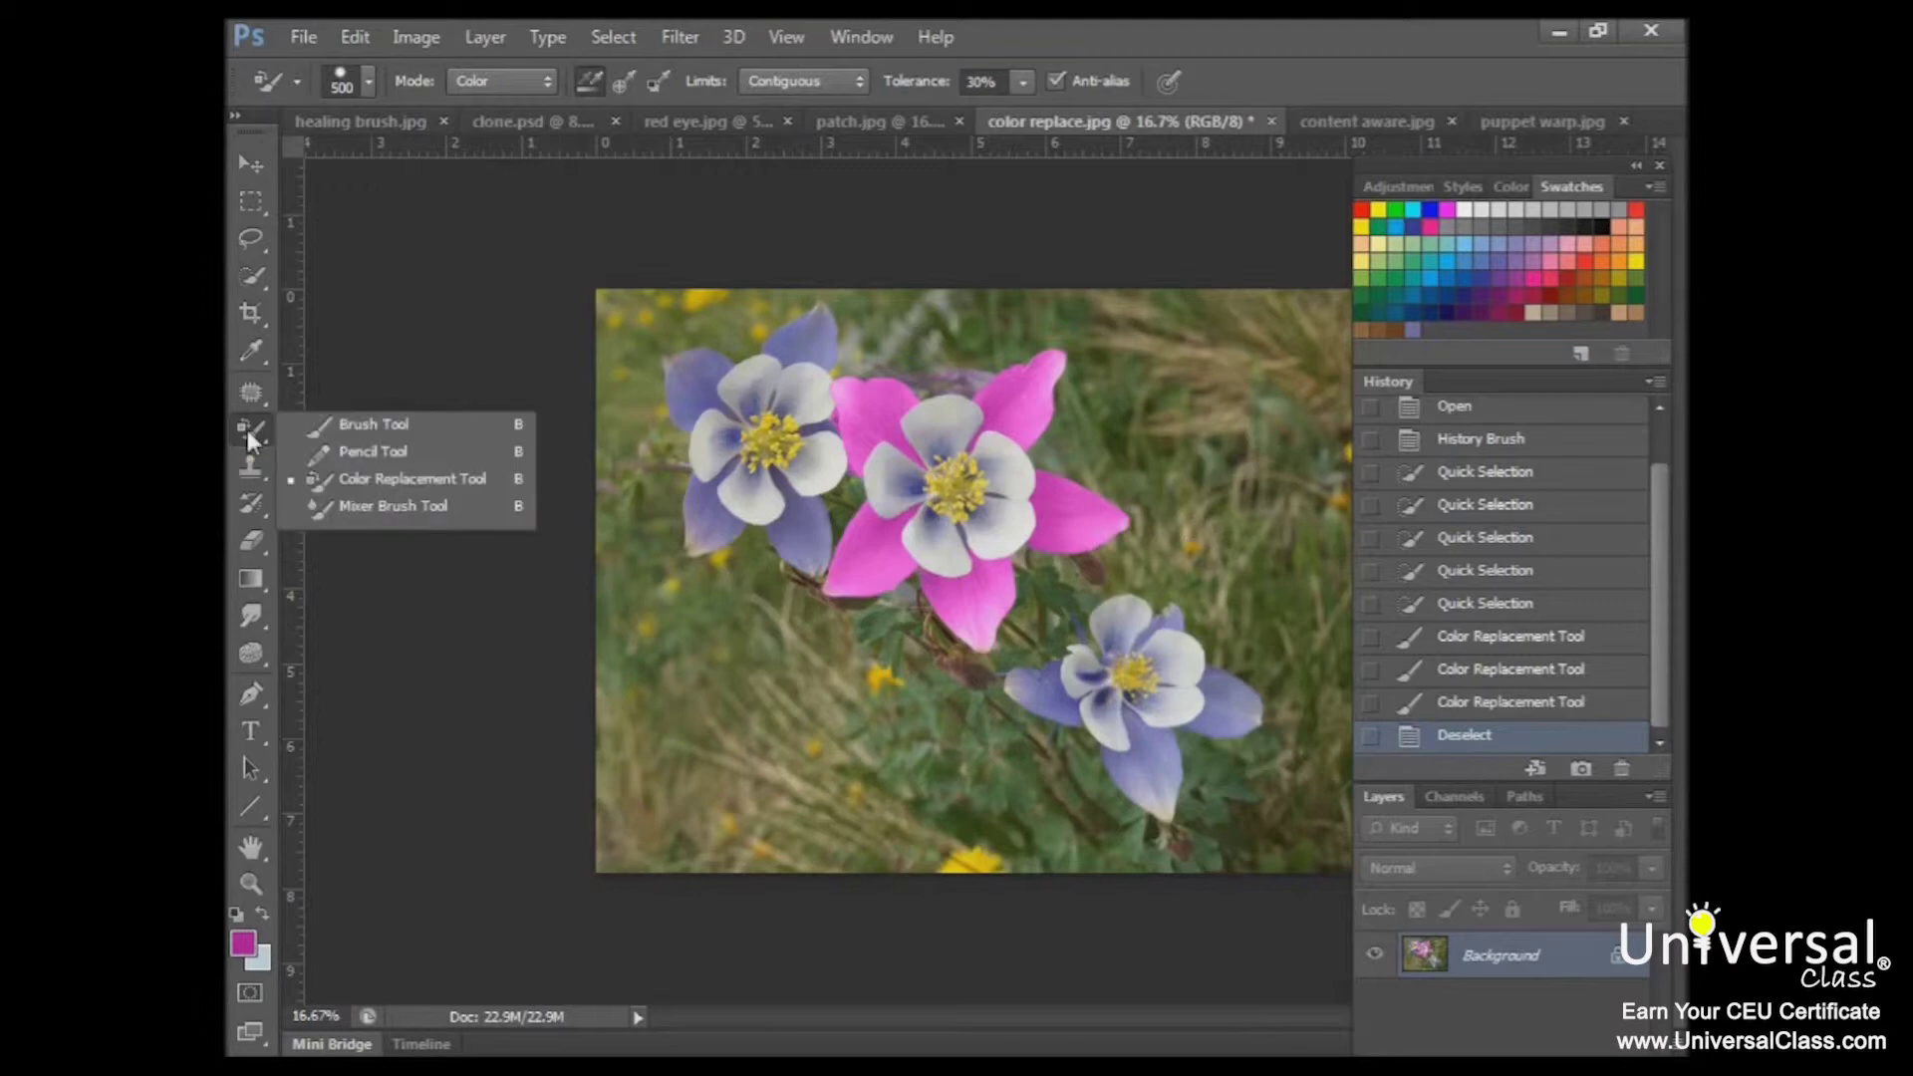
{"action": "left_click", "coordinate": [249, 500]}
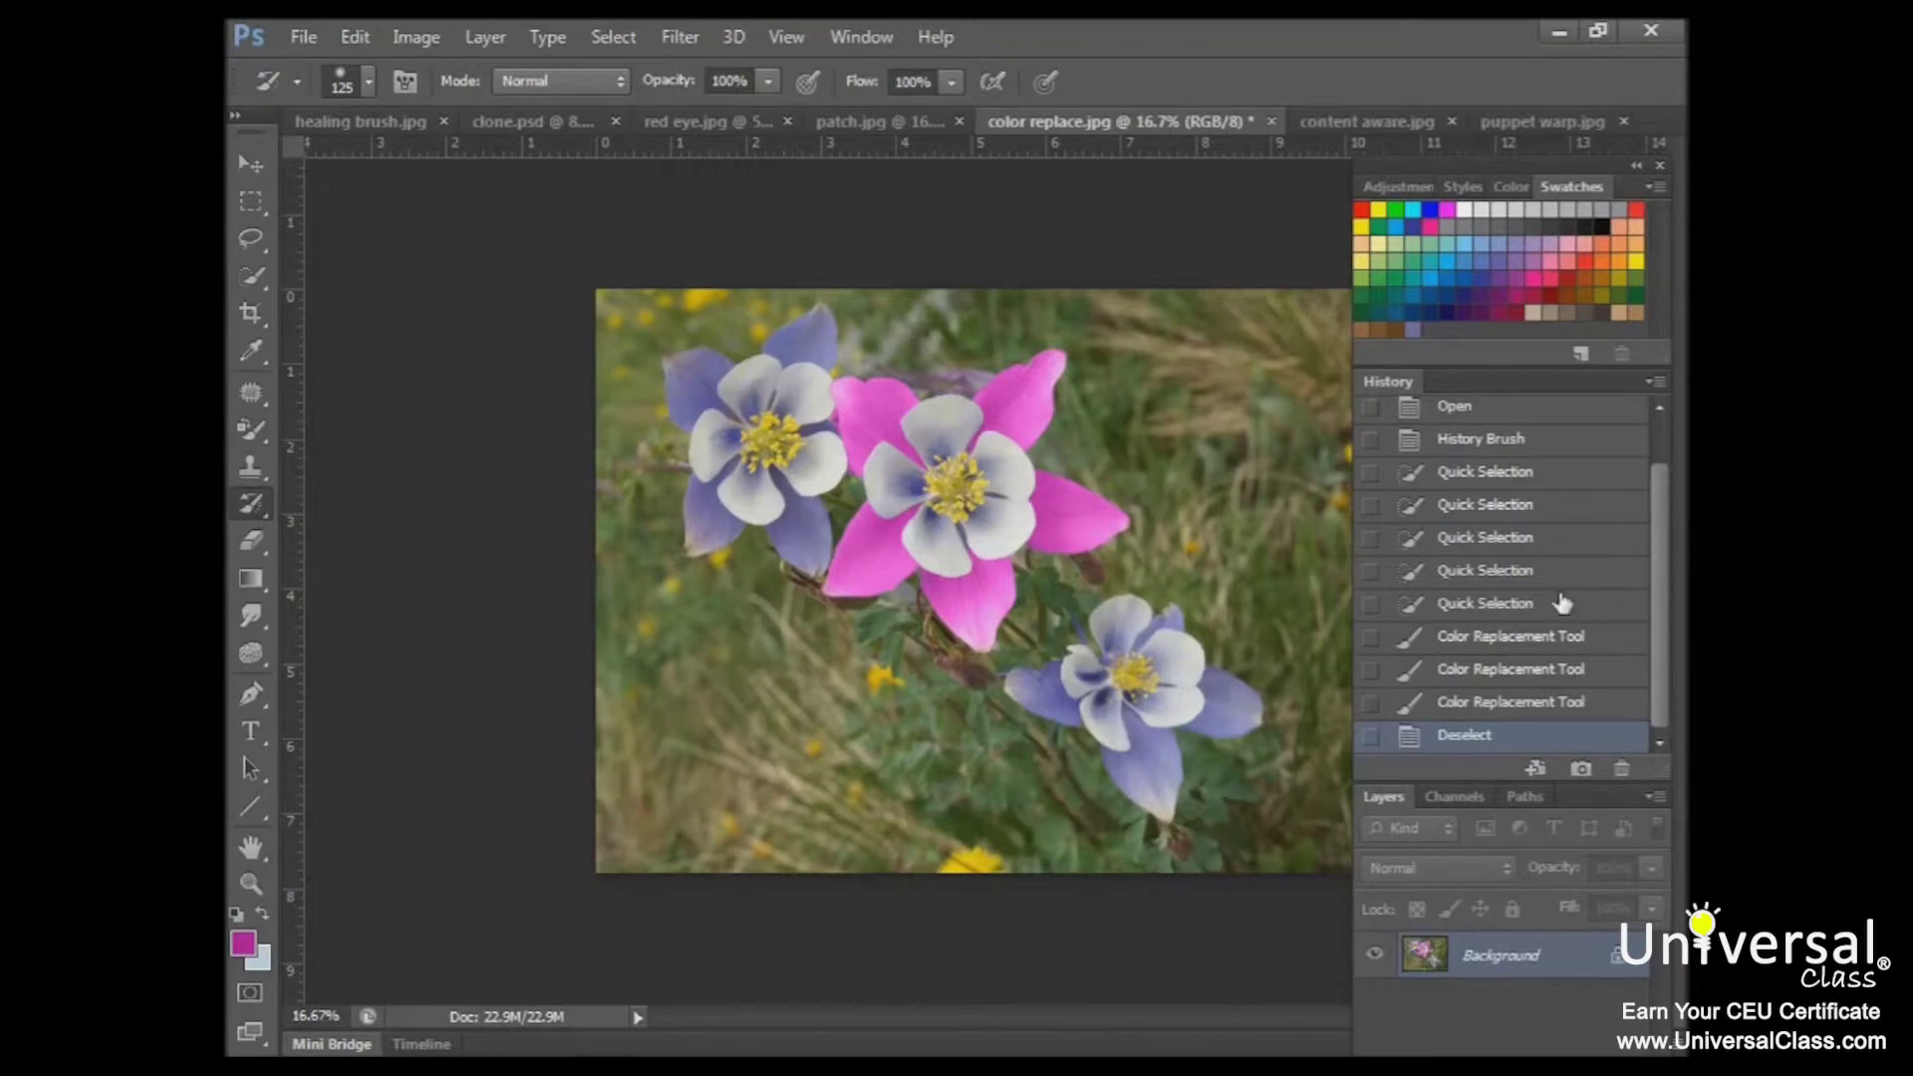
{"action": "mouse_move", "coordinate": [865, 416]}
{"action": "left_mouse_down"}
{"action": "mouse_move", "coordinate": [874, 485]}
{"action": "mouse_move", "coordinate": [850, 398]}
{"action": "mouse_move", "coordinate": [859, 385]}
{"action": "mouse_move", "coordinate": [859, 424]}
{"action": "mouse_move", "coordinate": [896, 388]}
{"action": "mouse_move", "coordinate": [882, 461]}
{"action": "mouse_move", "coordinate": [904, 439]}
{"action": "mouse_move", "coordinate": [936, 477]}
{"action": "mouse_move", "coordinate": [891, 409]}
{"action": "mouse_move", "coordinate": [907, 425]}
{"action": "mouse_move", "coordinate": [909, 398]}
{"action": "mouse_move", "coordinate": [933, 432]}
{"action": "mouse_move", "coordinate": [920, 448]}
{"action": "mouse_move", "coordinate": [859, 420]}
{"action": "mouse_move", "coordinate": [931, 502]}
{"action": "mouse_move", "coordinate": [931, 452]}
{"action": "mouse_move", "coordinate": [1068, 373]}
{"action": "mouse_move", "coordinate": [965, 416]}
{"action": "mouse_move", "coordinate": [1072, 347]}
{"action": "mouse_move", "coordinate": [1048, 407]}
{"action": "mouse_move", "coordinate": [1000, 456]}
{"action": "mouse_move", "coordinate": [1011, 397]}
{"action": "mouse_move", "coordinate": [980, 458]}
{"action": "mouse_move", "coordinate": [1023, 427]}
{"action": "mouse_move", "coordinate": [1021, 462]}
{"action": "mouse_move", "coordinate": [1046, 419]}
{"action": "left_mouse_up"}
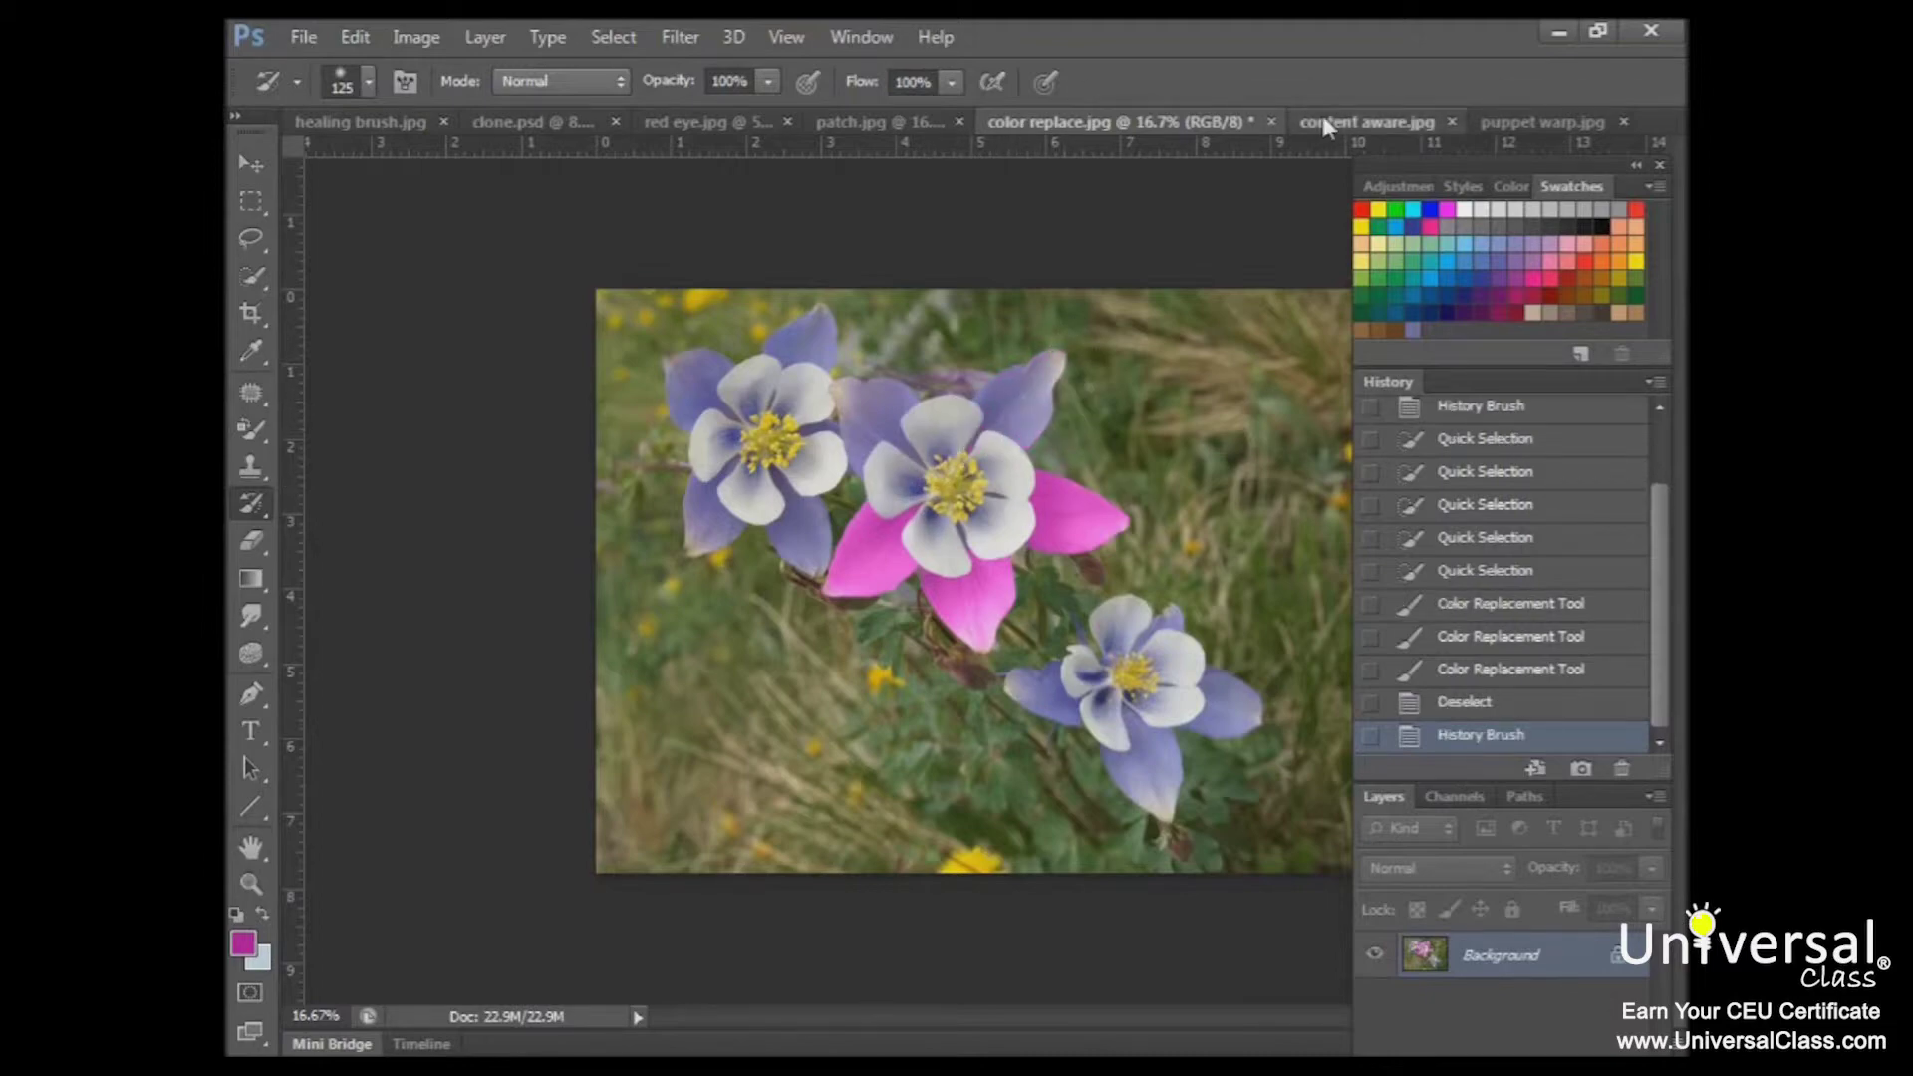
Switch to the content aware.jpg image and make a rectangular marquee selection around the stems and buds in its lower right area.
{"action": "left_click", "coordinate": [1323, 121]}
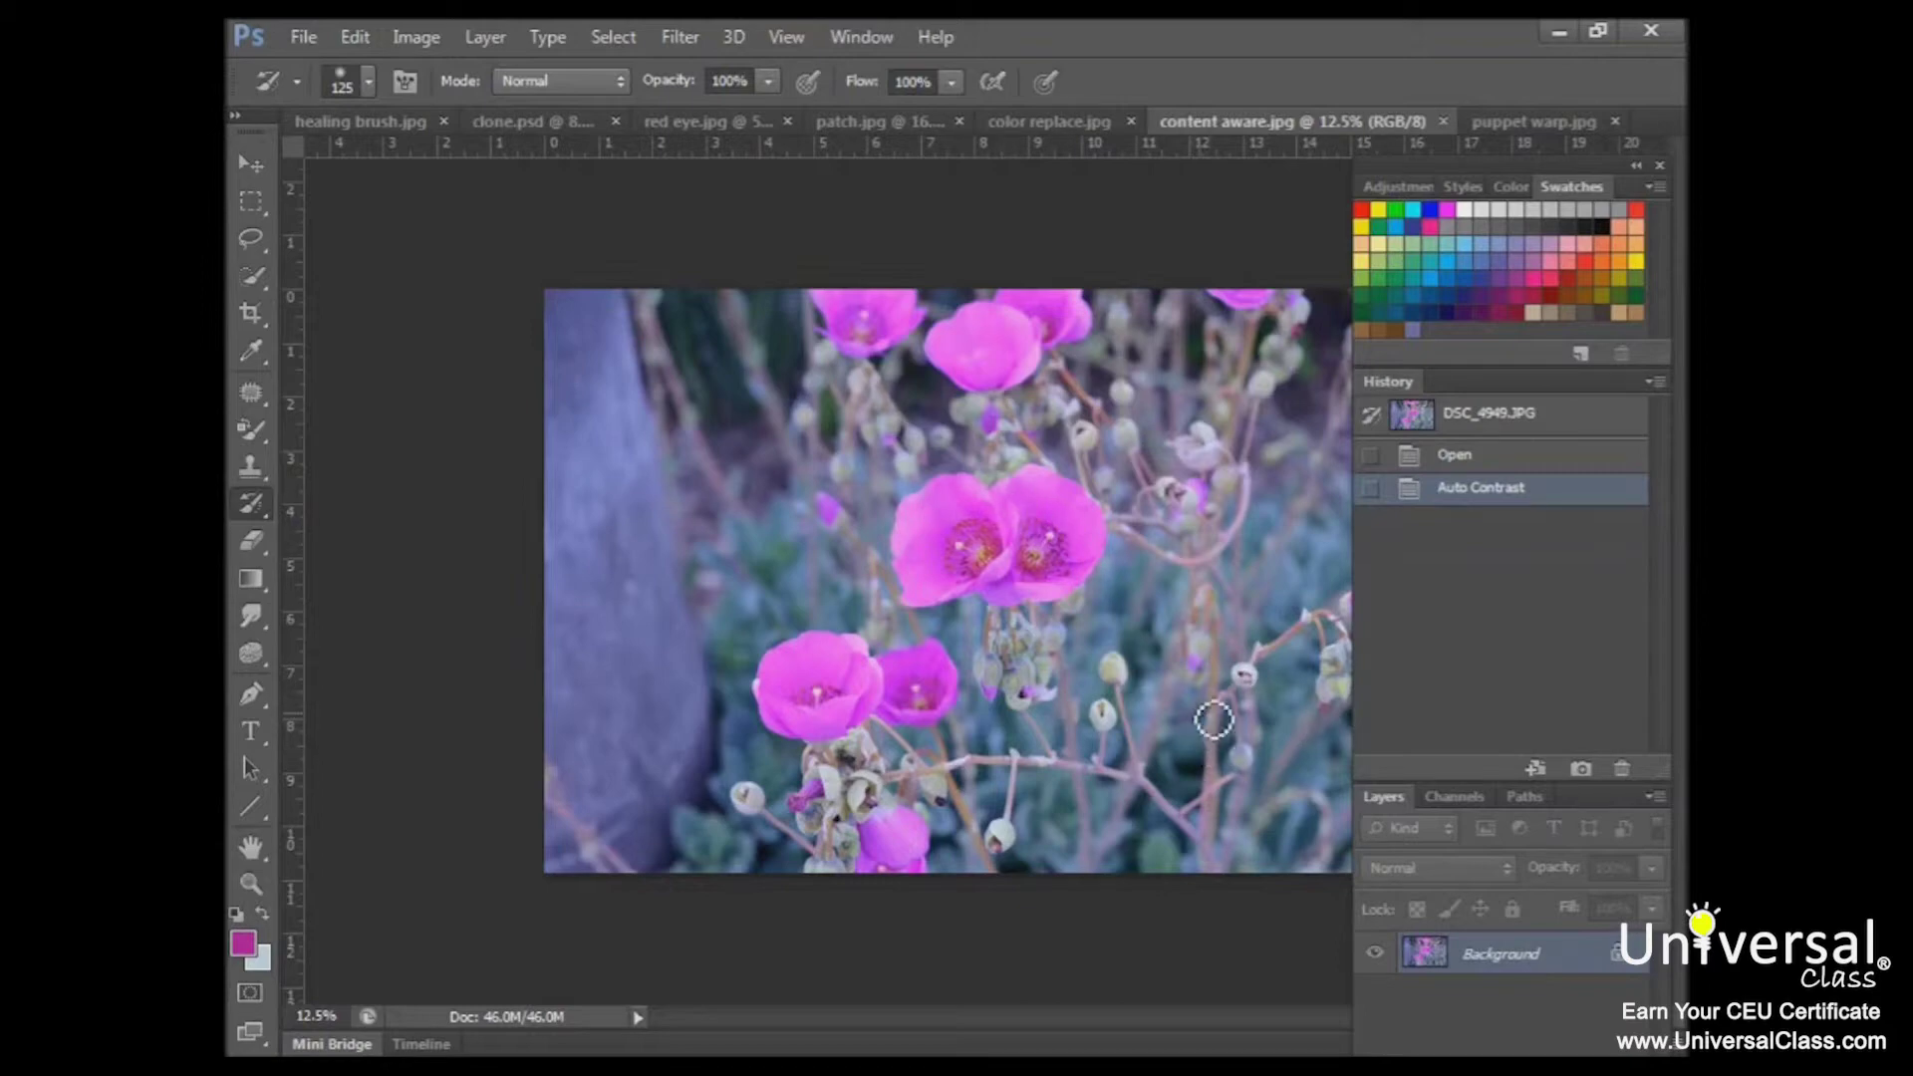
{"action": "left_click", "coordinate": [251, 202]}
{"action": "left_click_drag", "start_coordinate": [1114, 600], "coordinate": [1353, 813]}
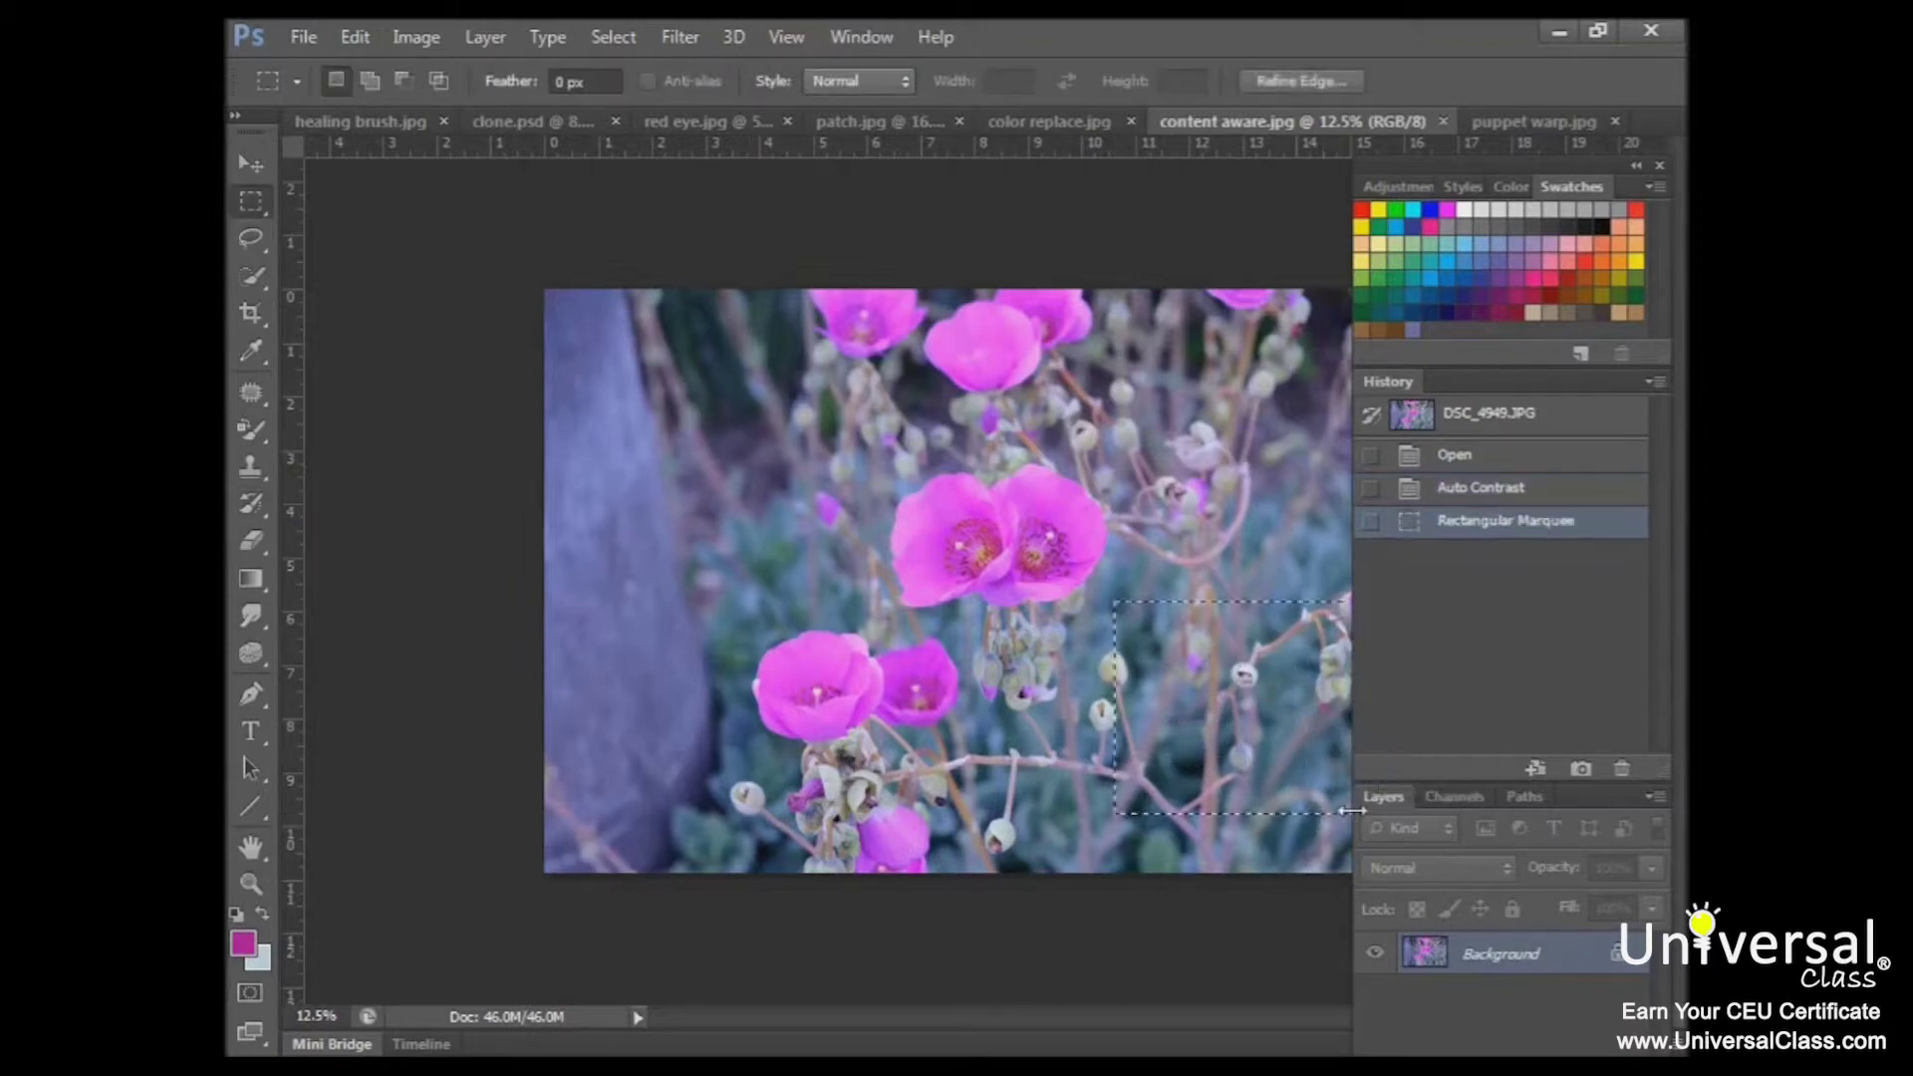
Fill the rectangular selection with the Background Color in Normal mode at 100% opacity.
{"action": "key", "text": "shift+BackSpace"}
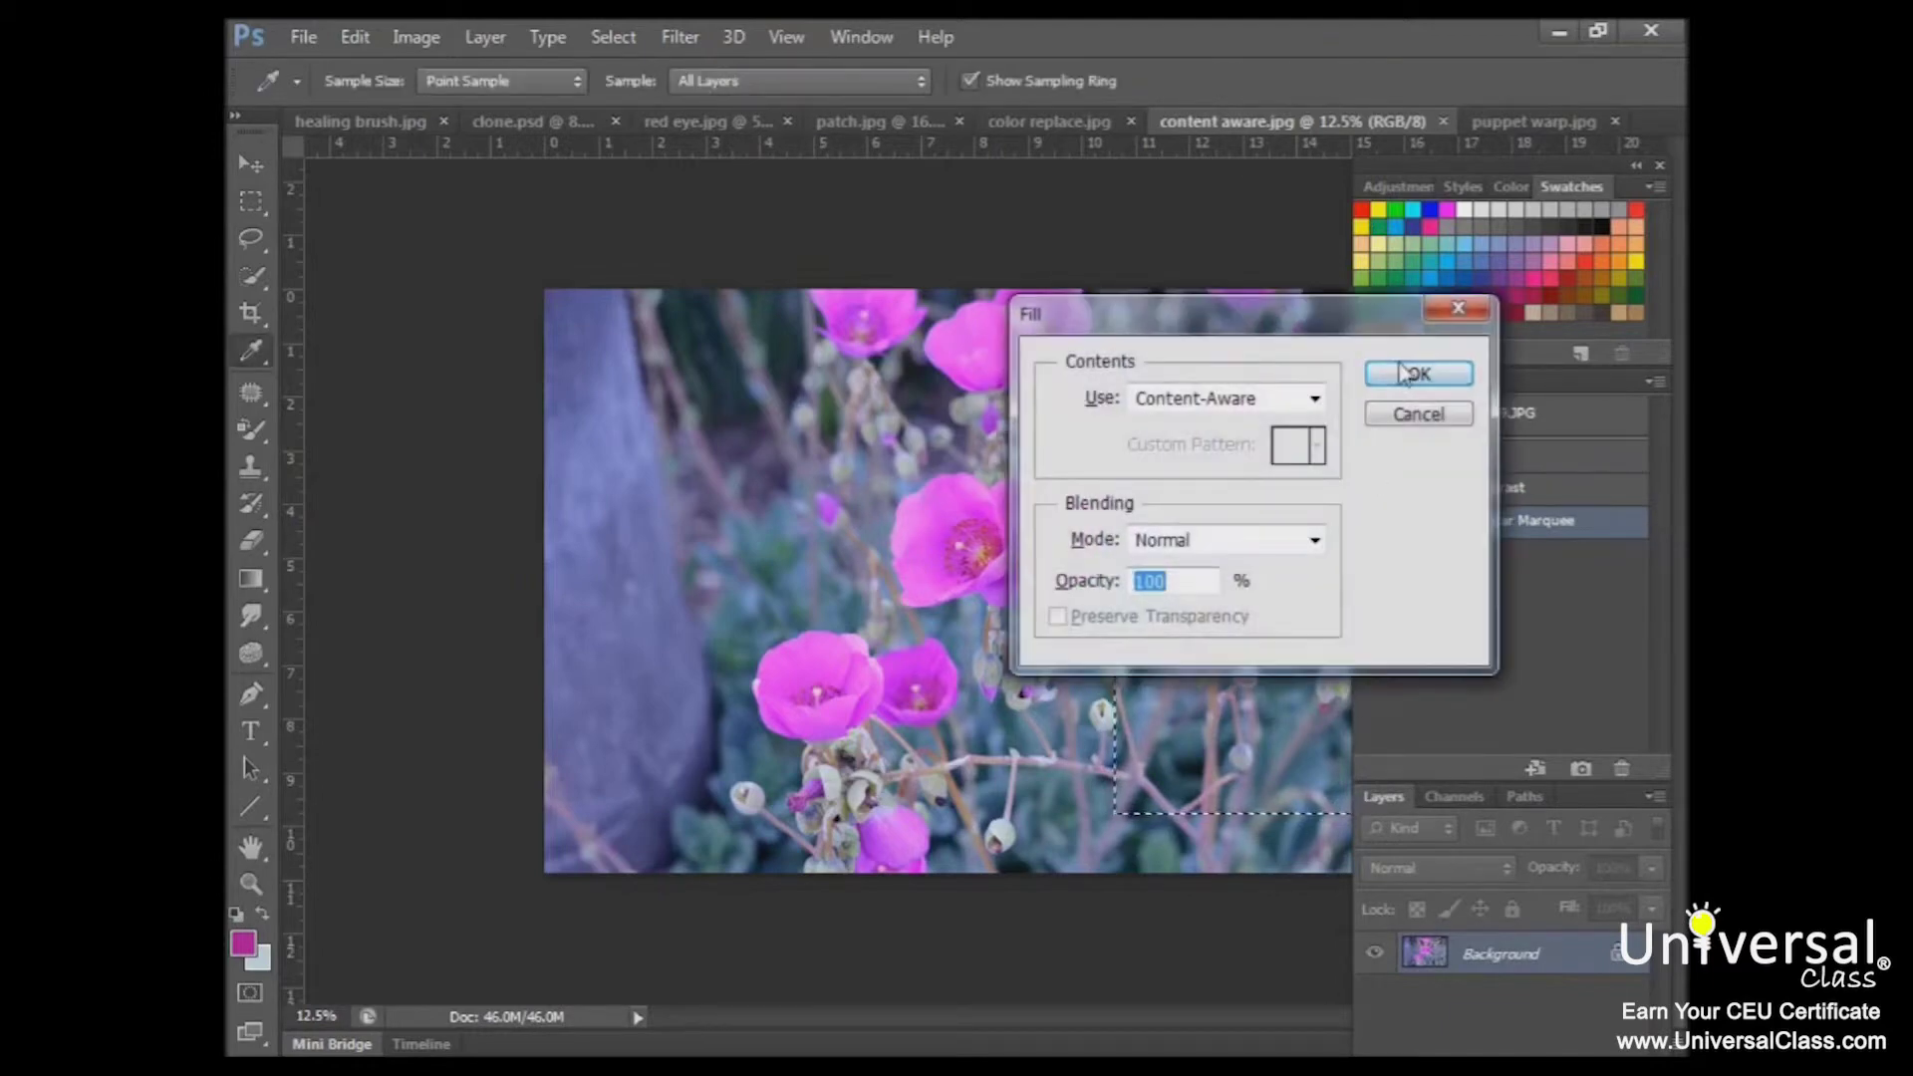
{"action": "left_click", "coordinate": [1314, 400]}
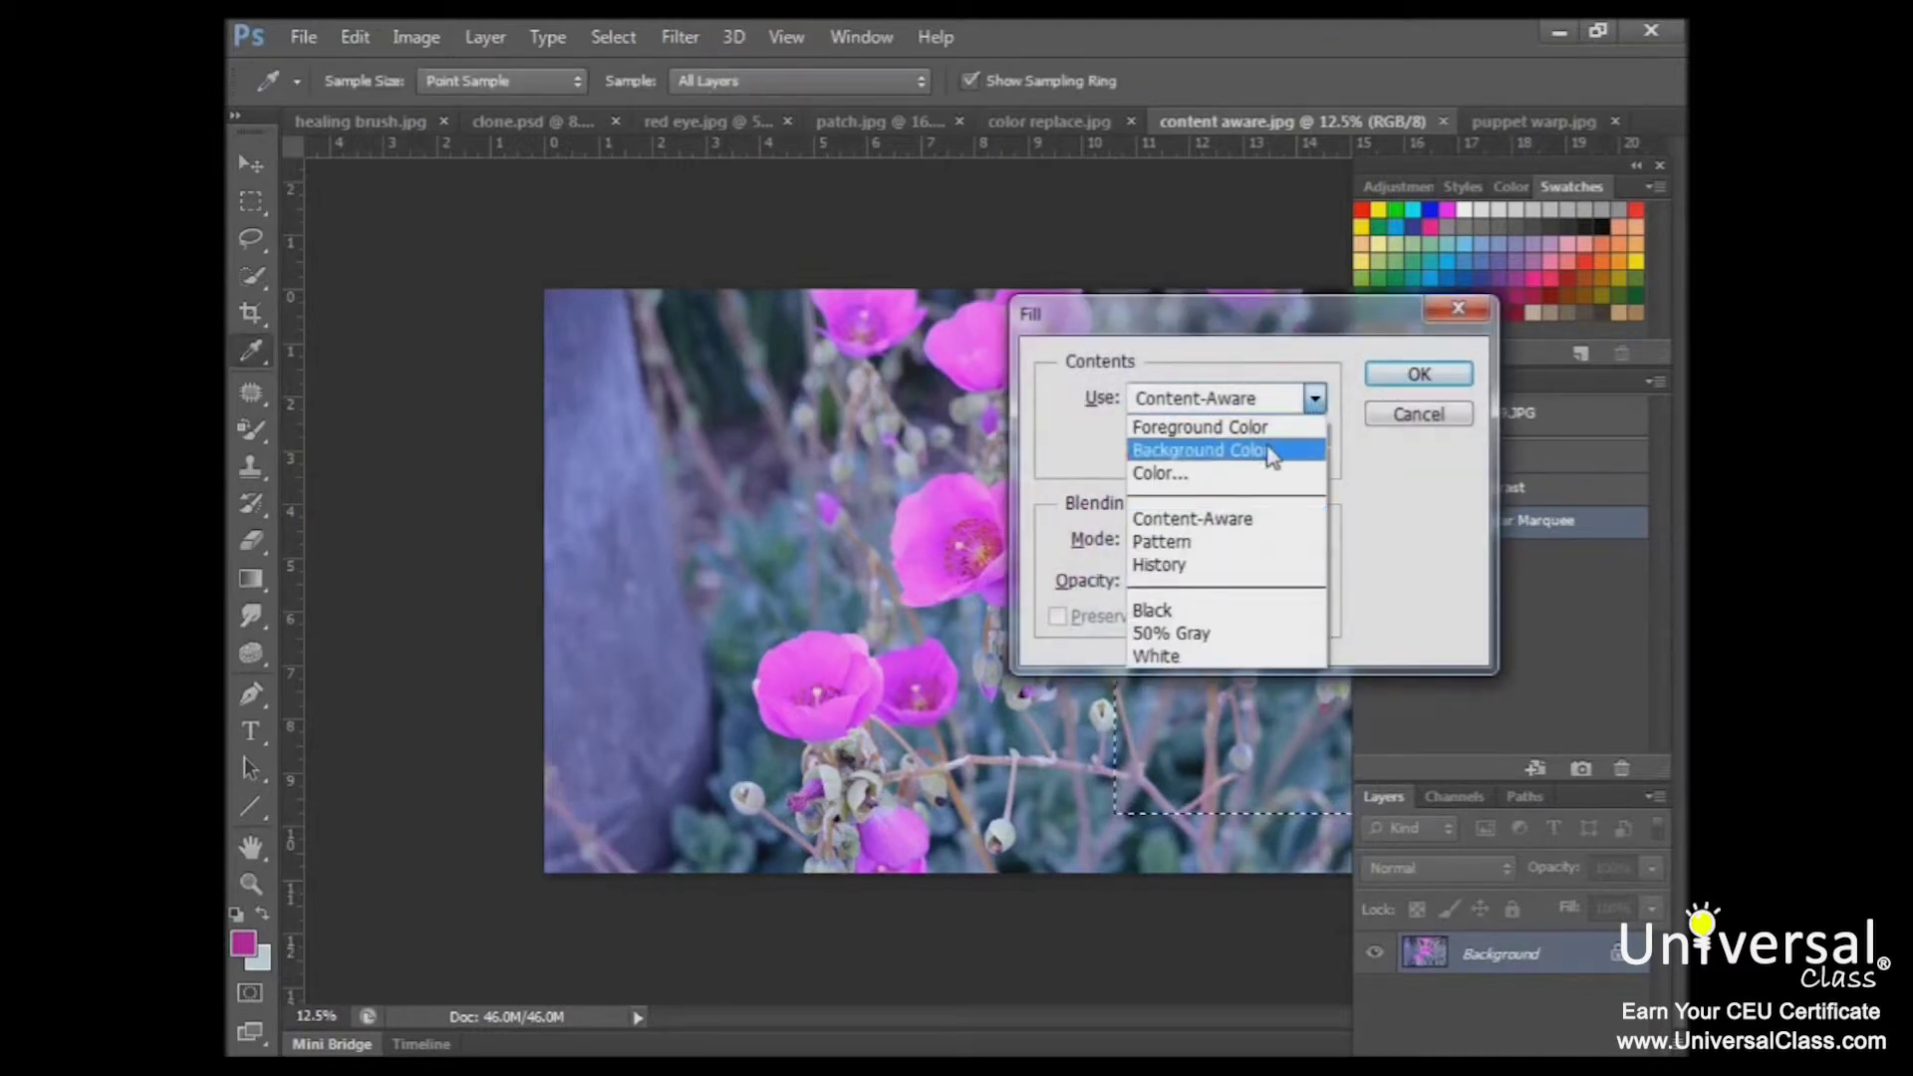
{"action": "left_click", "coordinate": [1236, 450]}
{"action": "left_click", "coordinate": [1413, 375]}
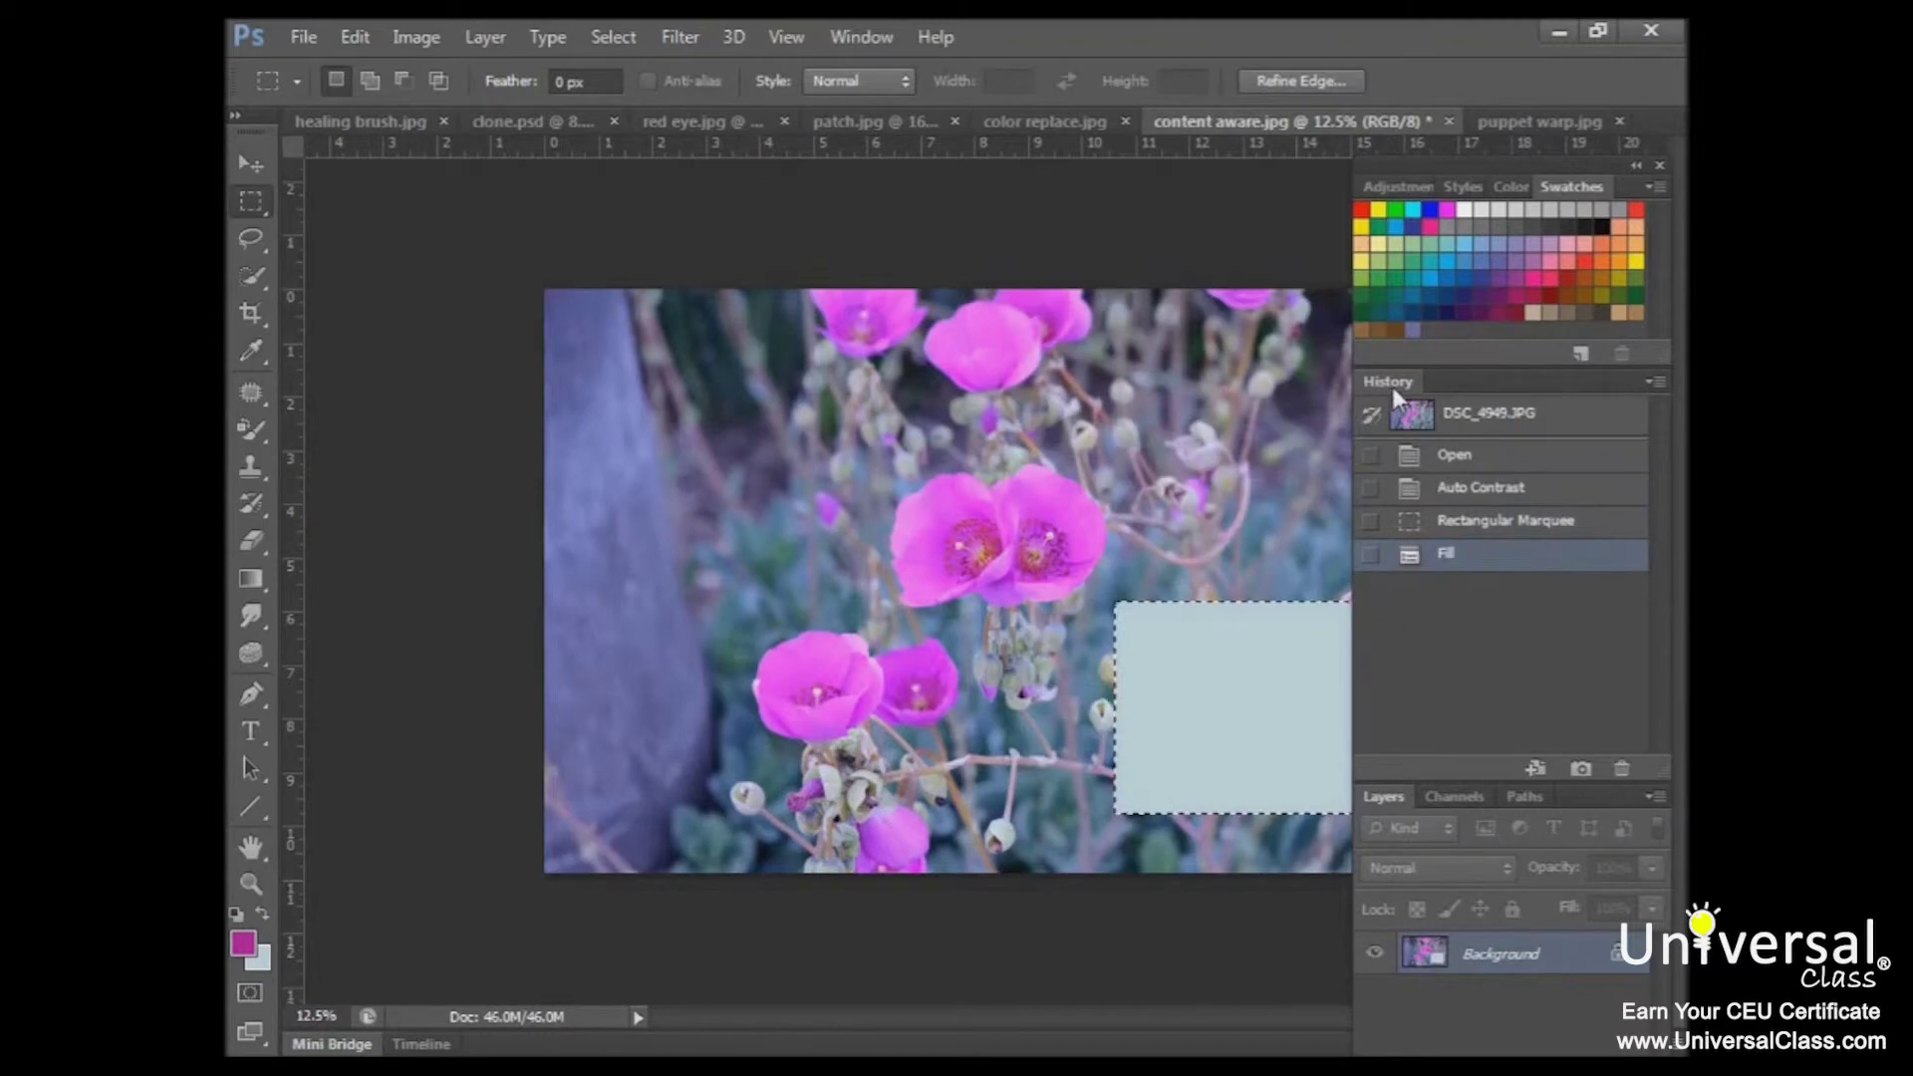
Move the panel group clear of the selection, and set the Patch tool to Content-Aware with Medium adaptation.
{"action": "left_click_drag", "start_coordinate": [1391, 174], "coordinate": [1467, 157]}
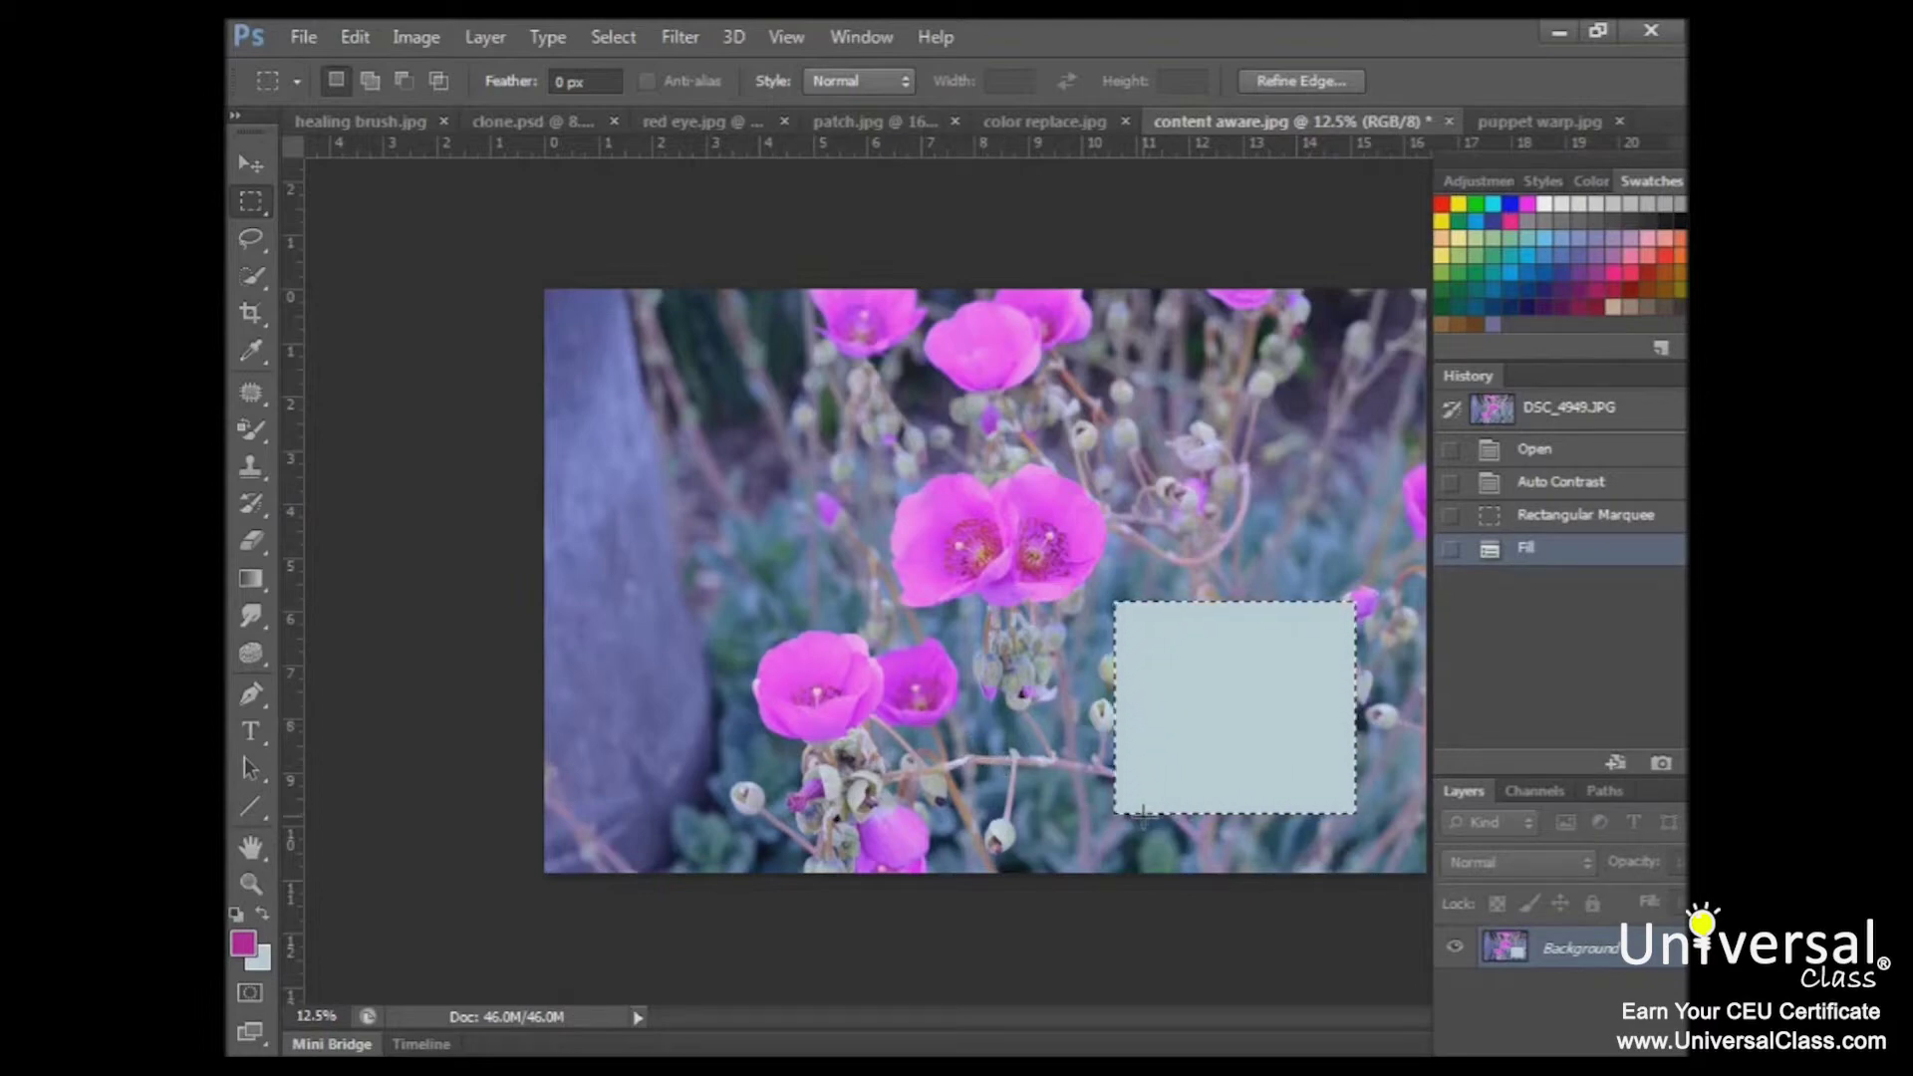
{"action": "left_click", "coordinate": [253, 396]}
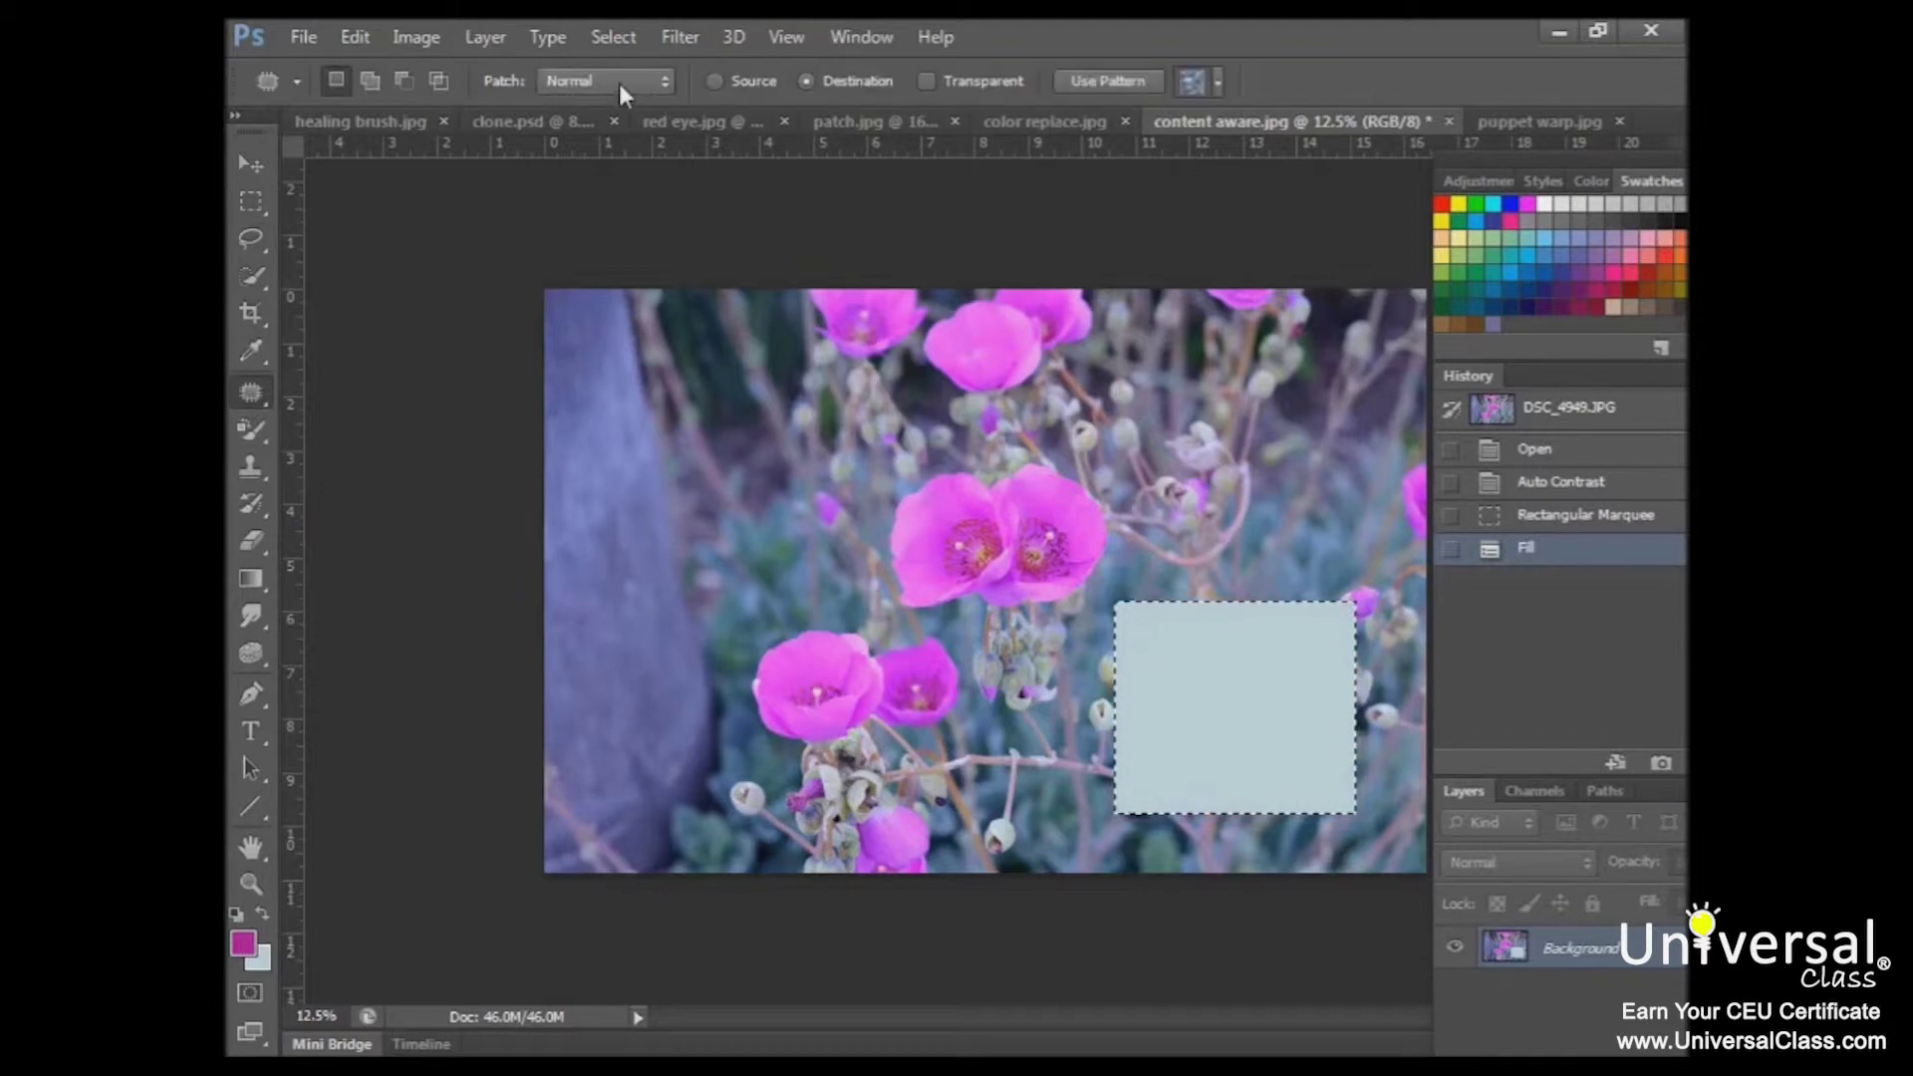
{"action": "left_click", "coordinate": [666, 81]}
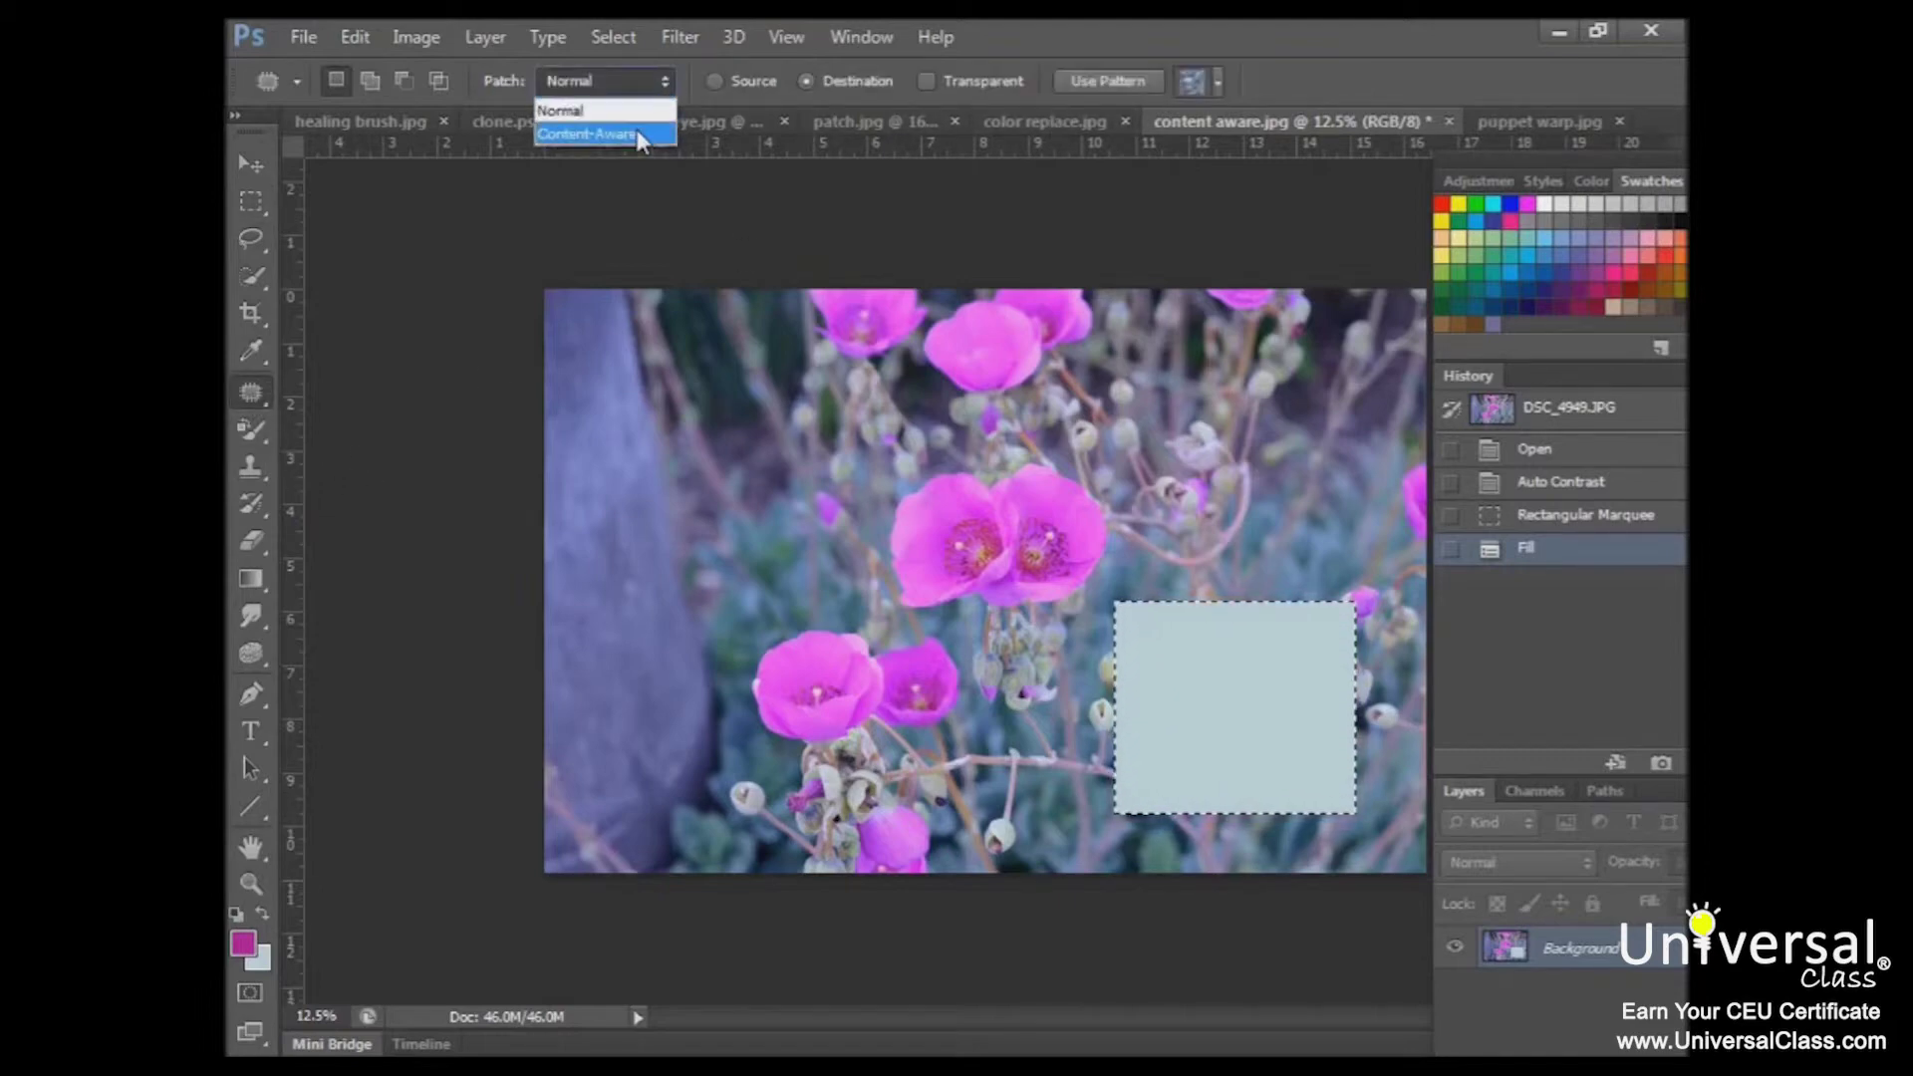
{"action": "left_click", "coordinate": [636, 126]}
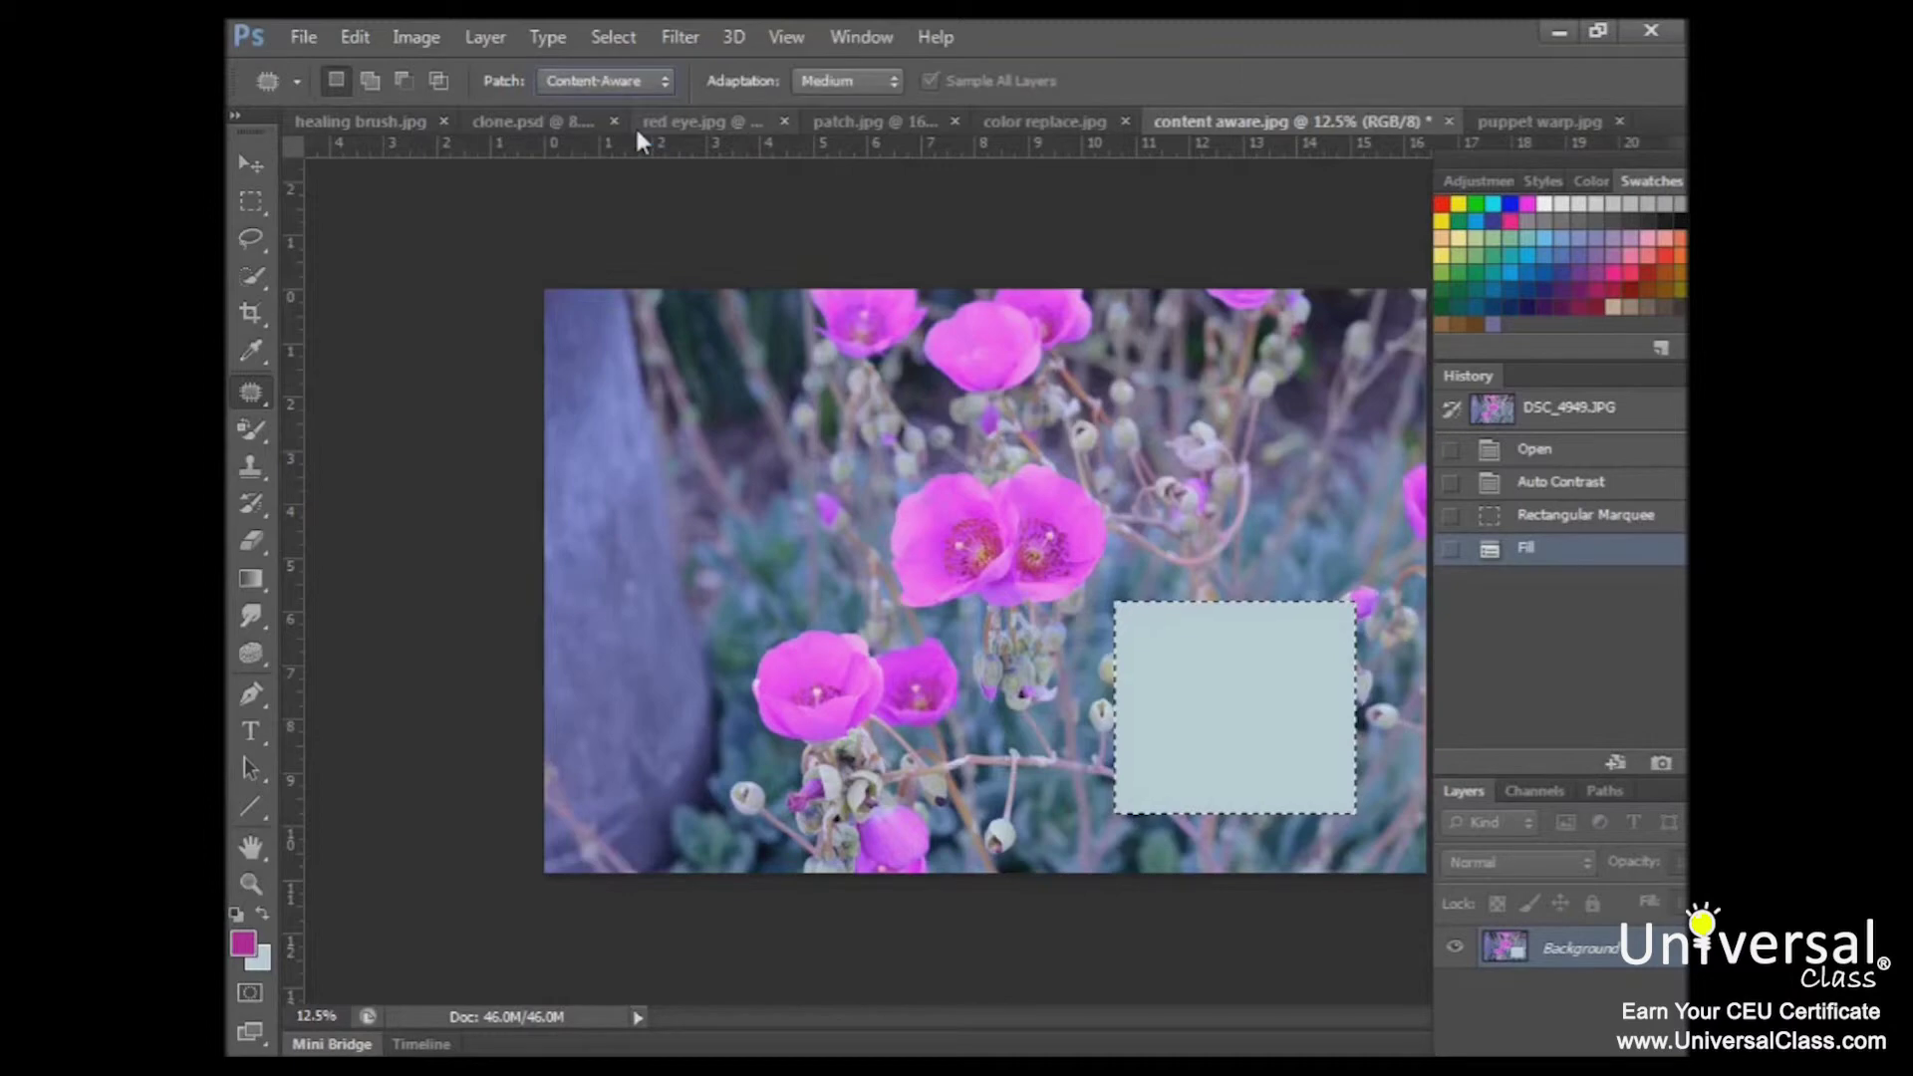
{"action": "left_click", "coordinate": [889, 84]}
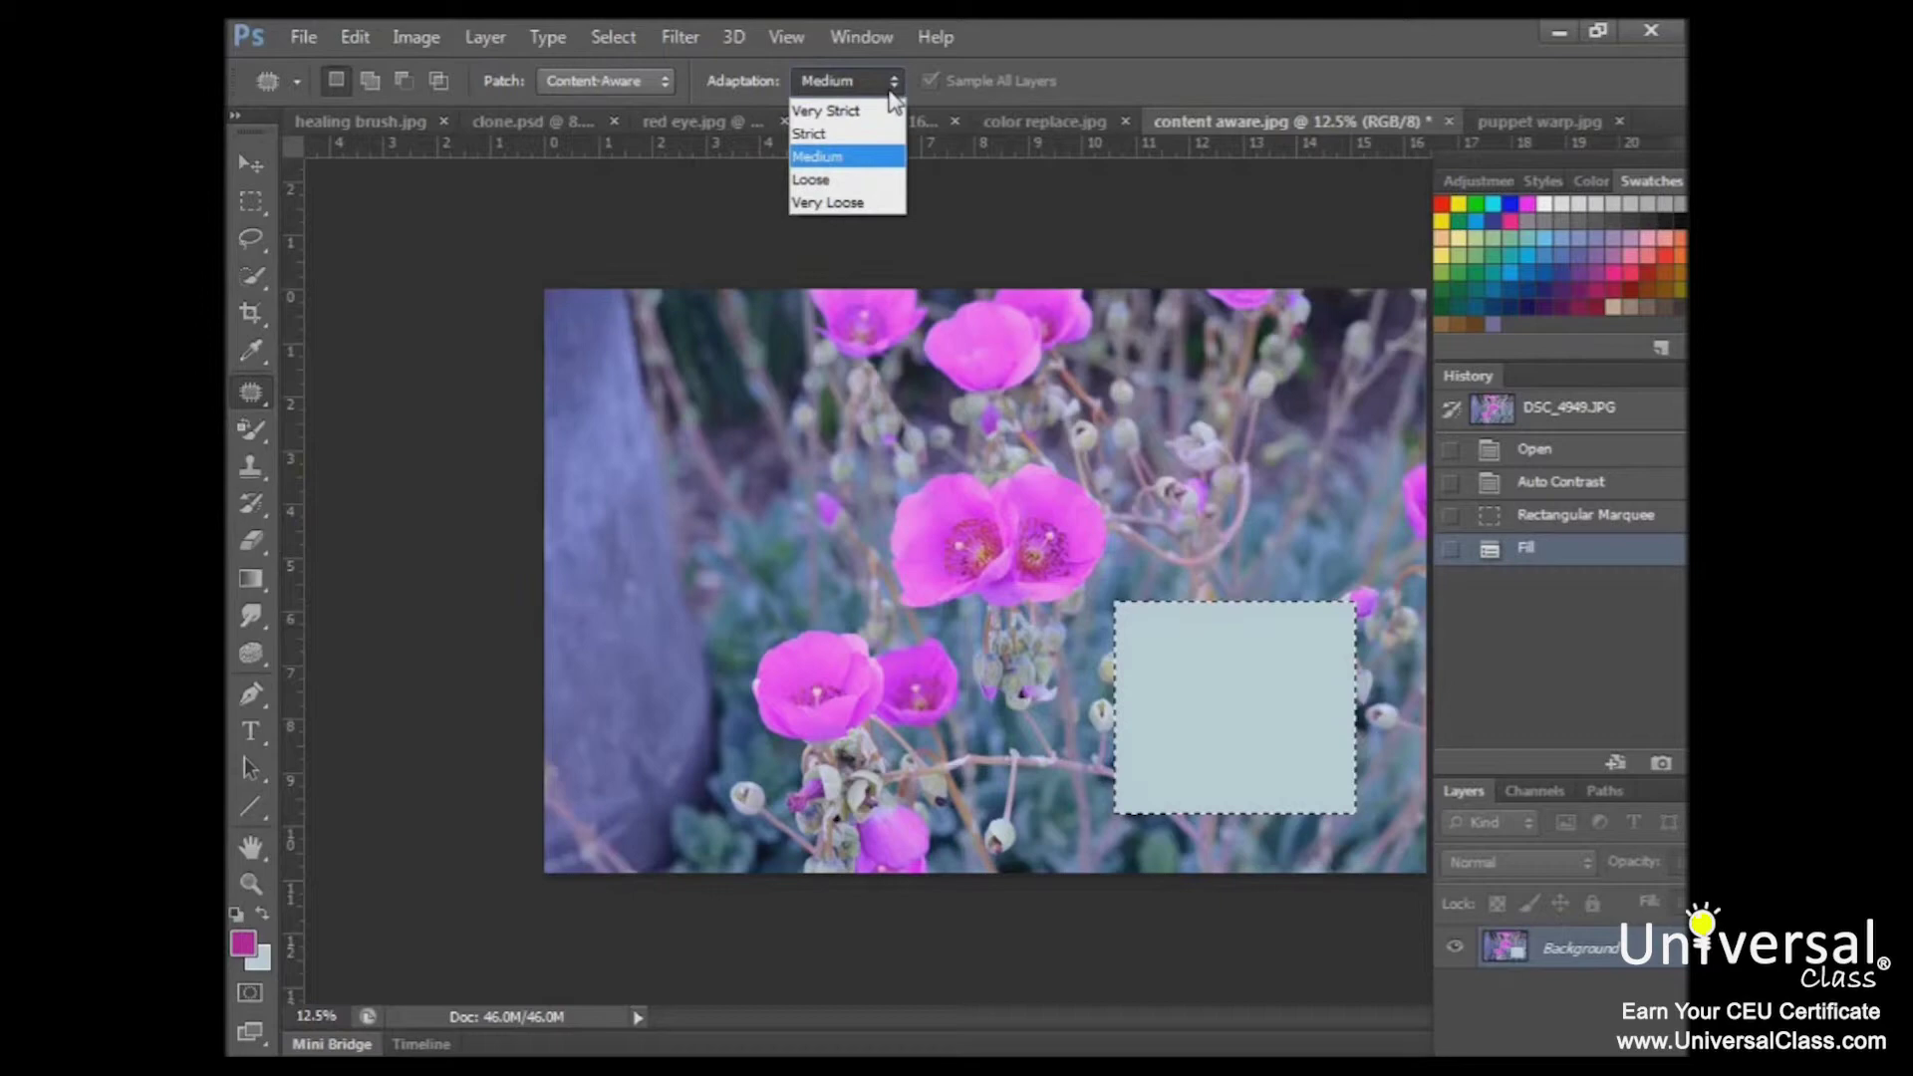
{"action": "left_click", "coordinate": [849, 158]}
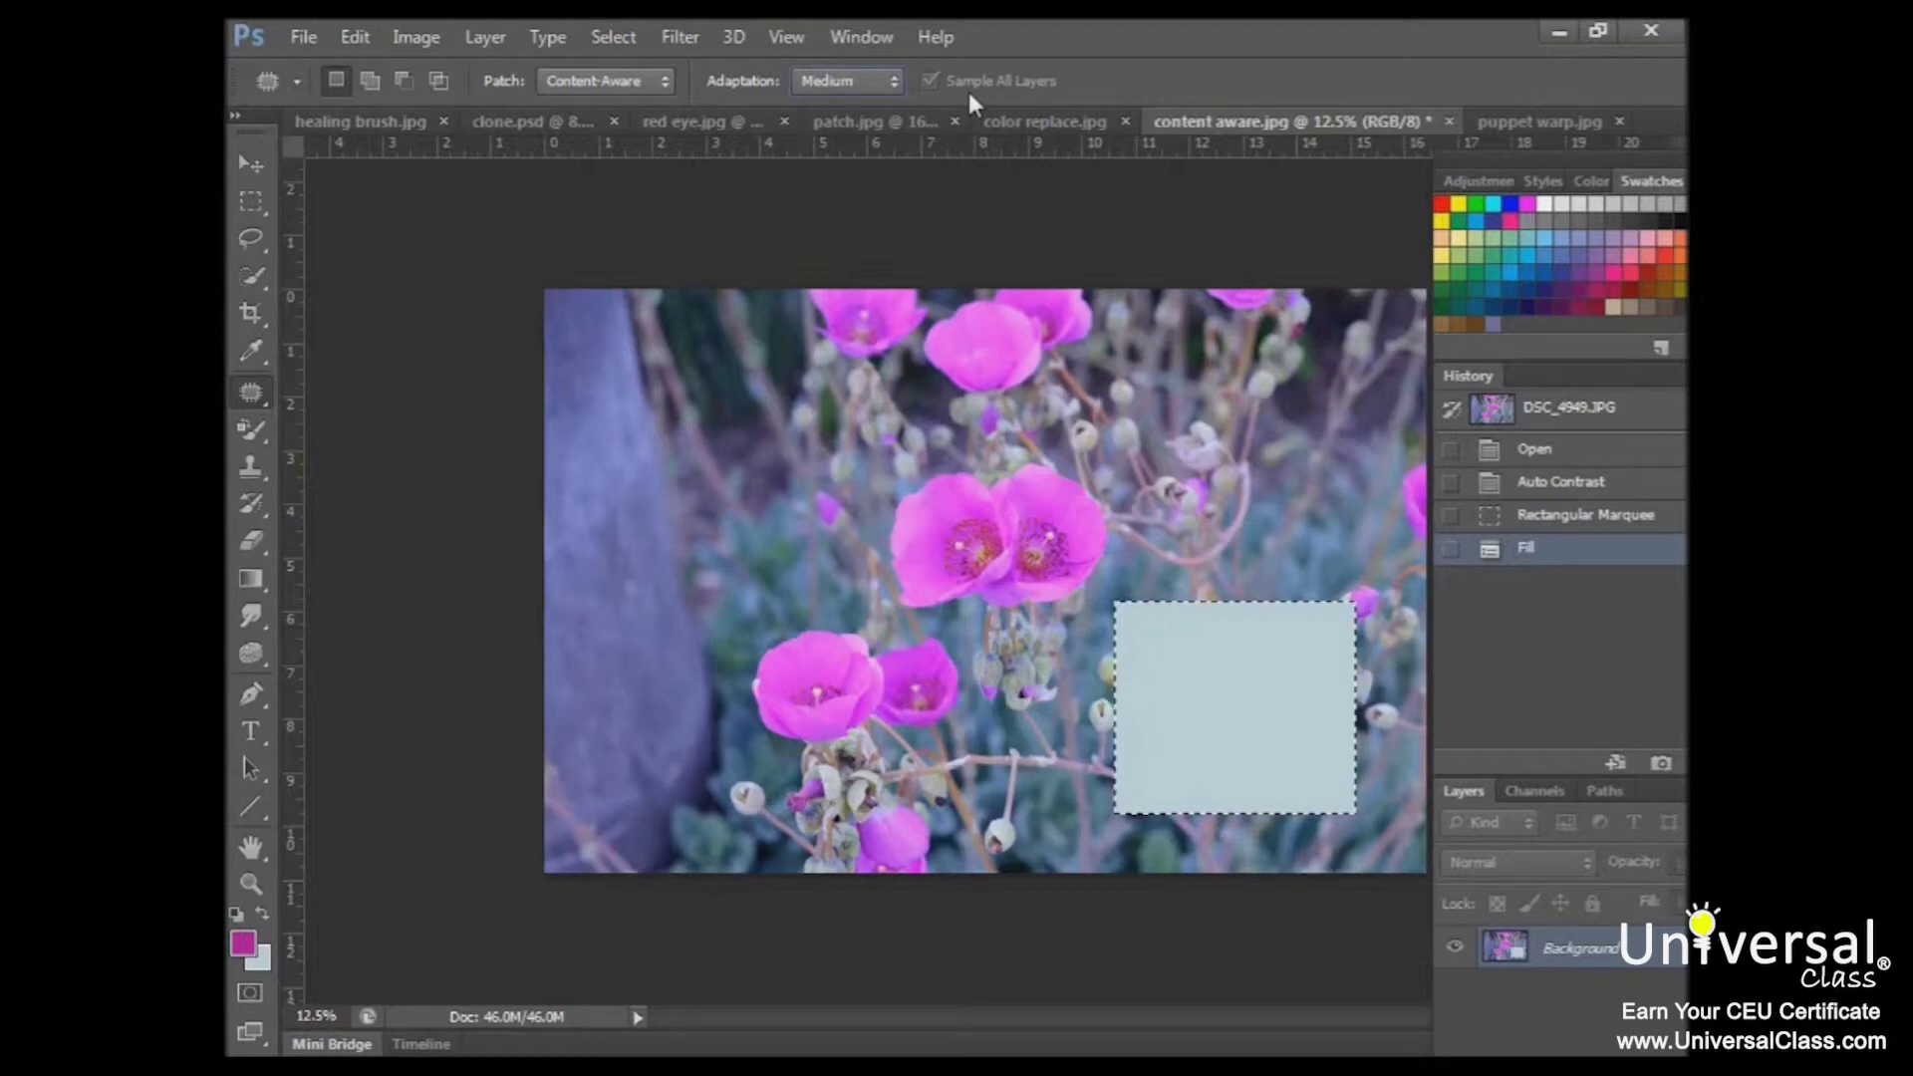
Undo the background color fill of the rectangular selection.
{"action": "left_click", "coordinate": [355, 36]}
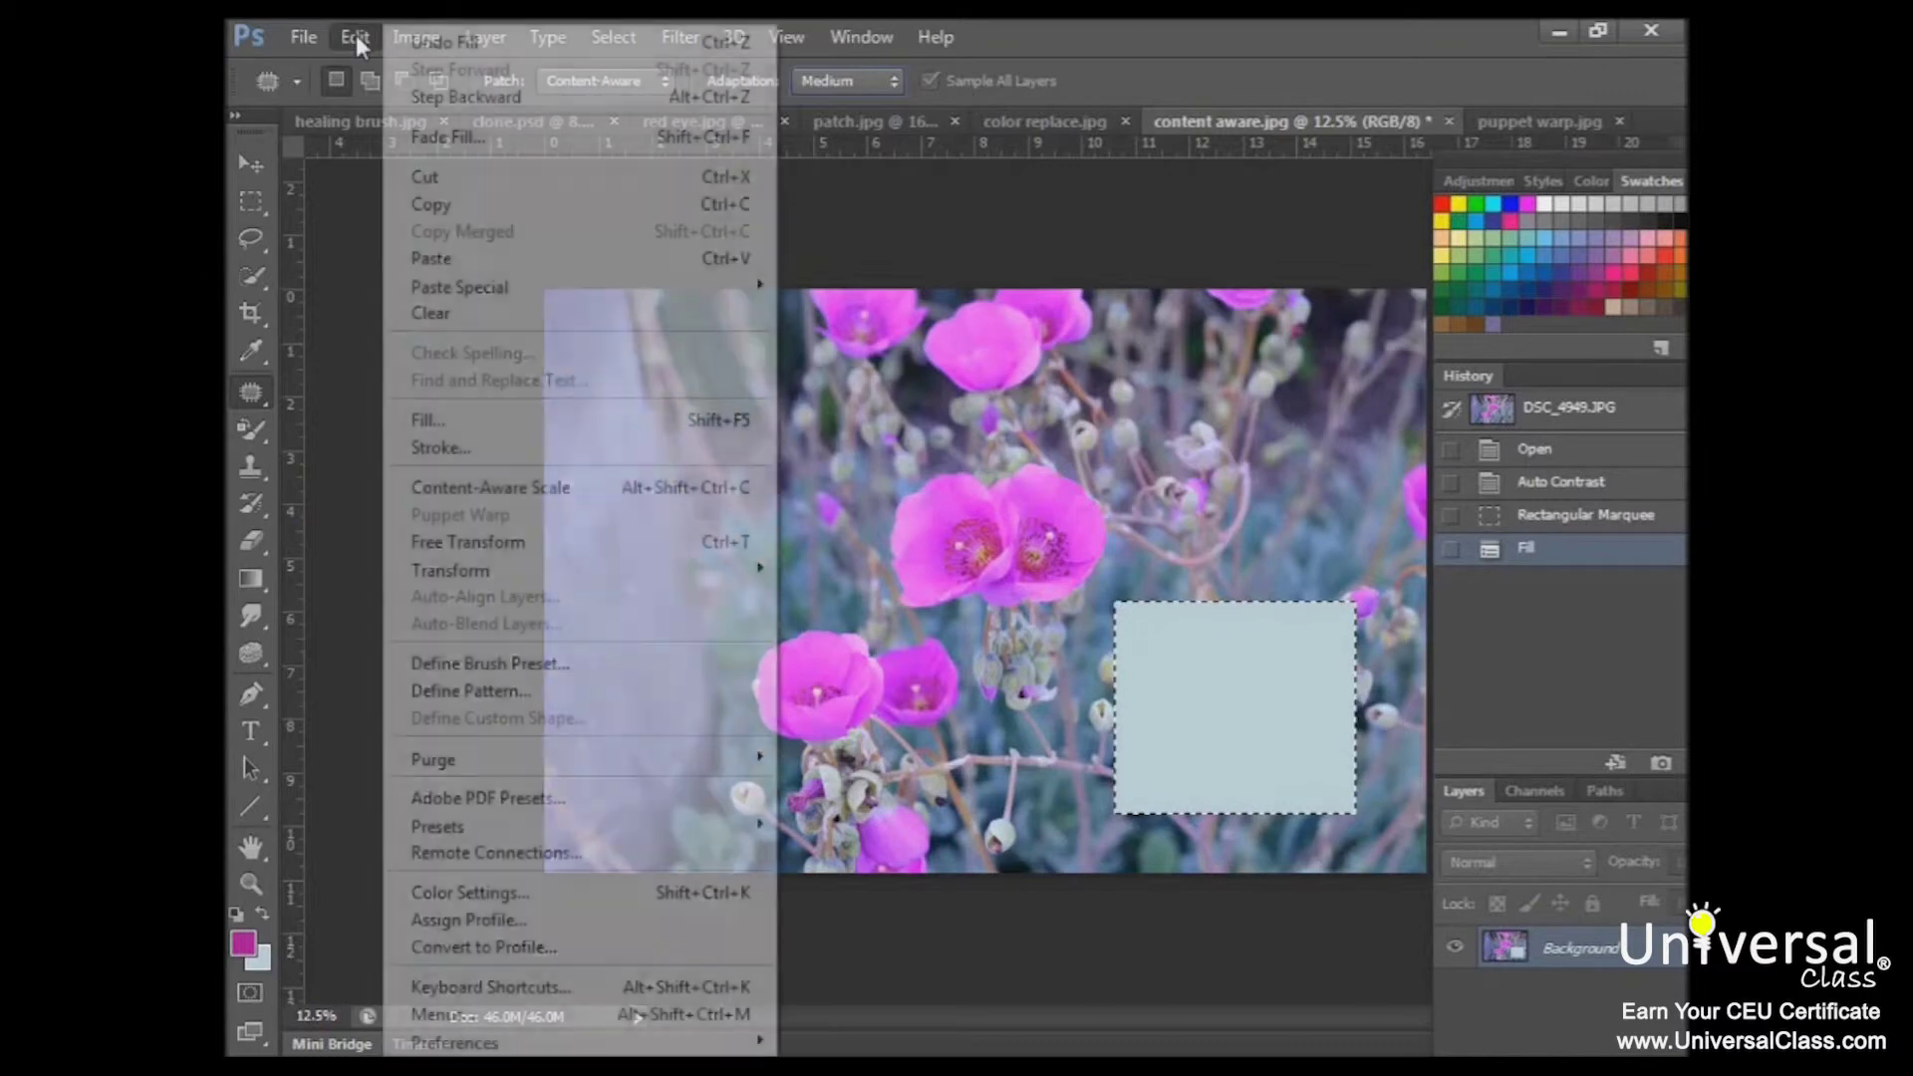
{"action": "left_click", "coordinate": [449, 97]}
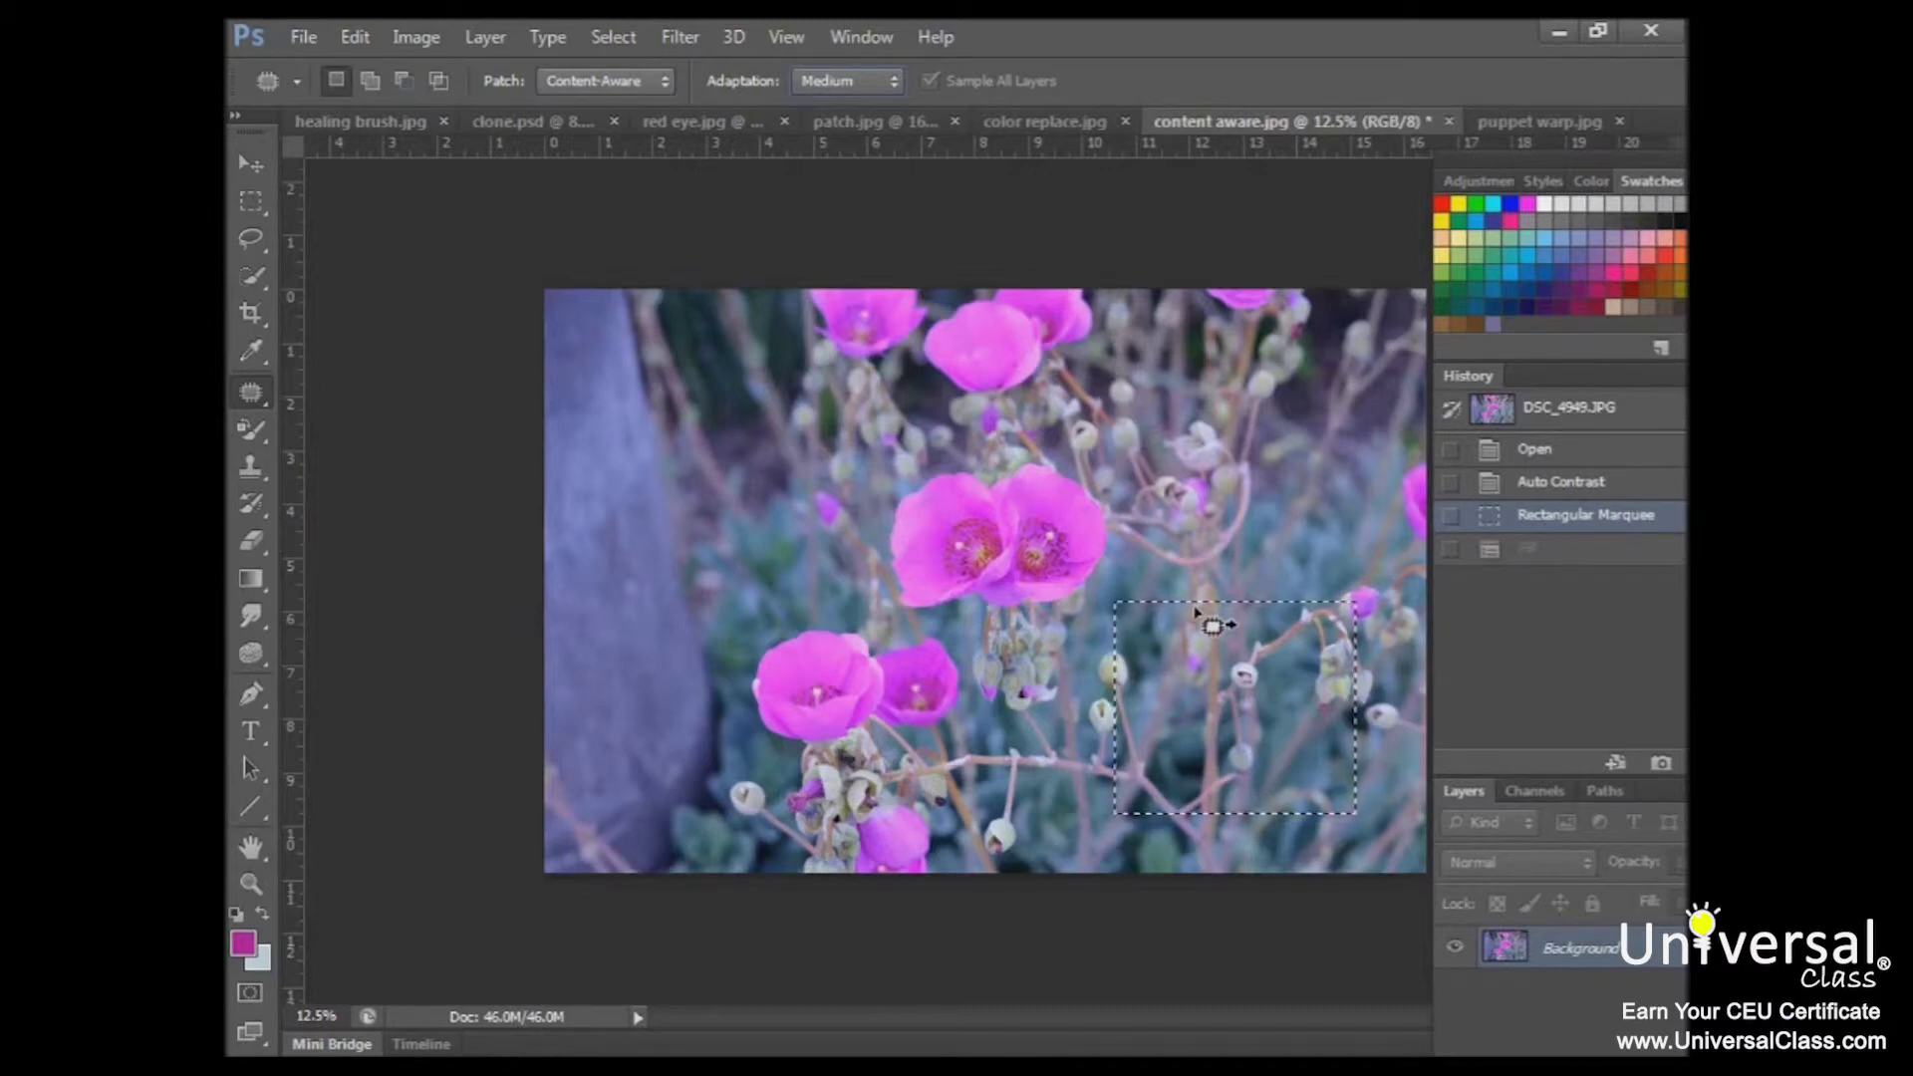
Patch the rectangular selection with the pair of pink flowers in the lower left of the image, and deselect.
{"action": "left_click_drag", "start_coordinate": [1164, 621], "coordinate": [825, 617]}
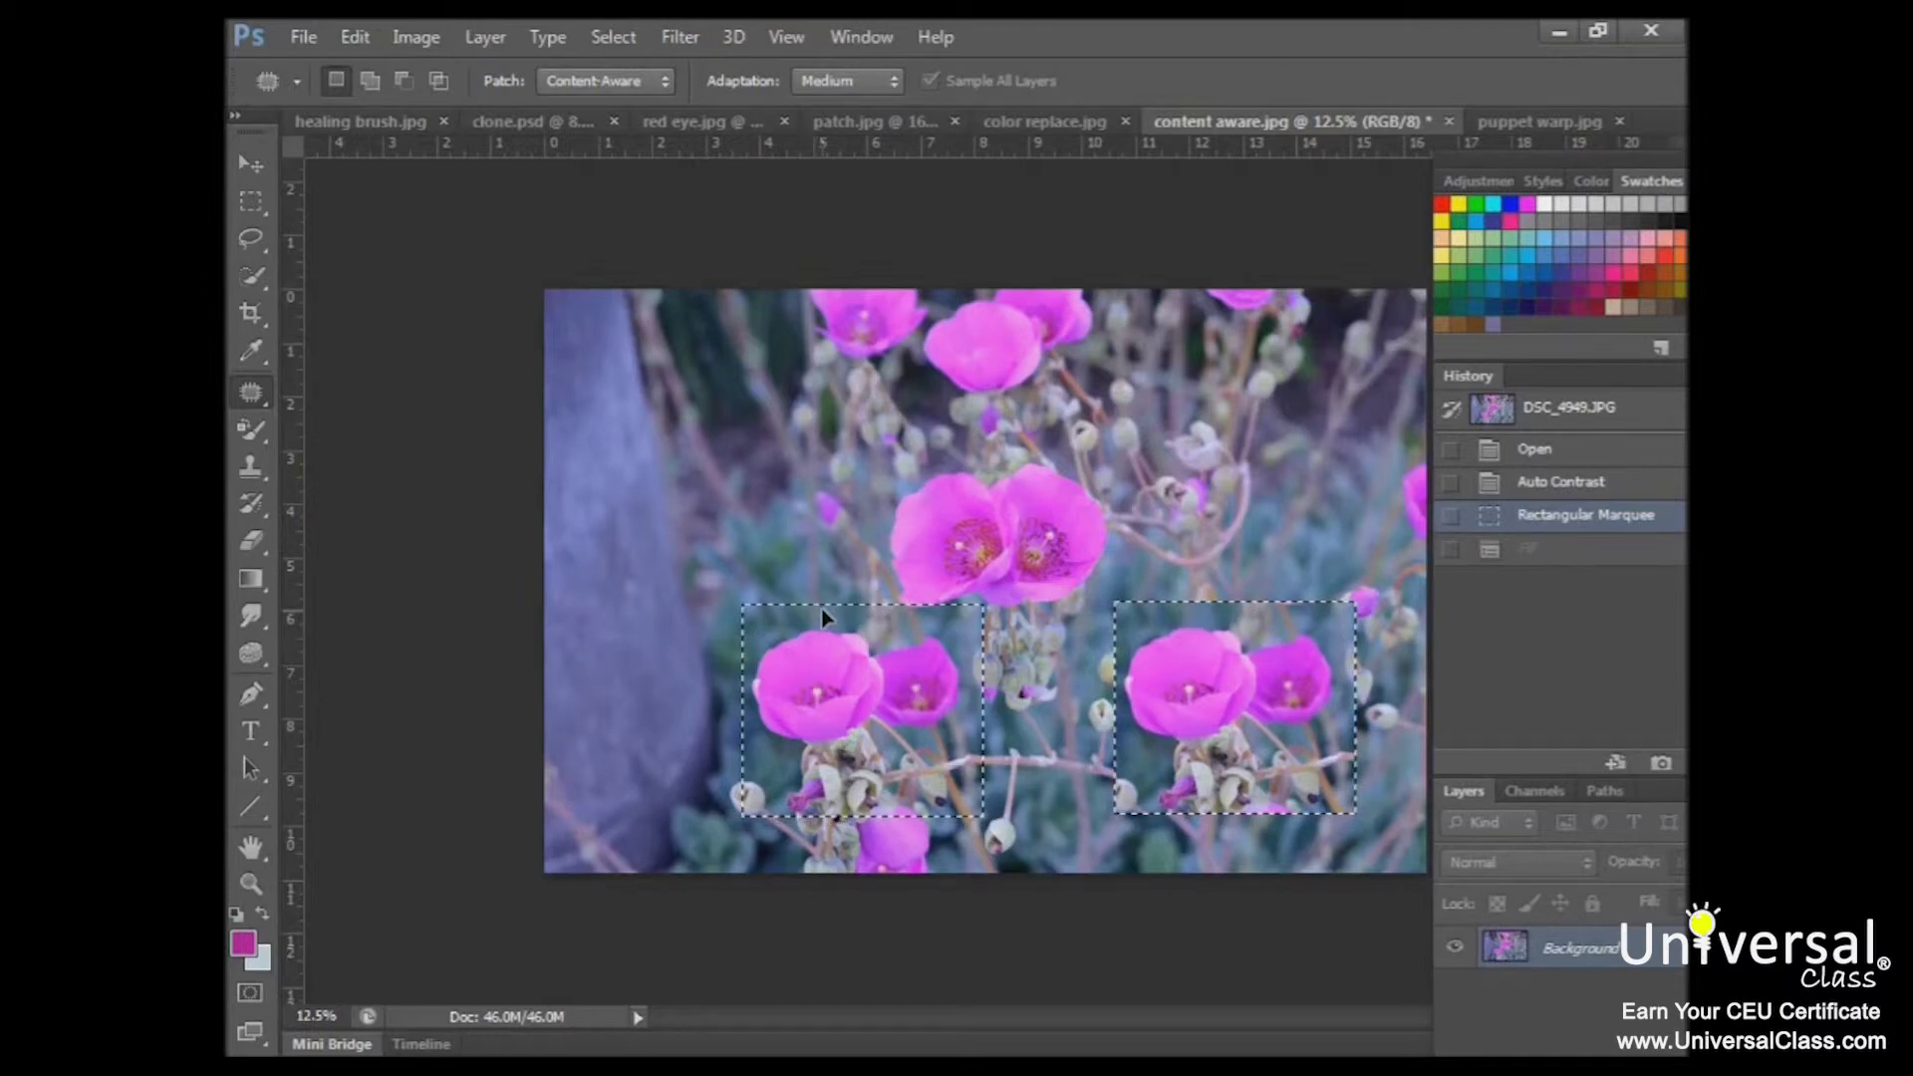
{"action": "left_click_drag", "start_coordinate": [823, 610], "coordinate": [822, 610]}
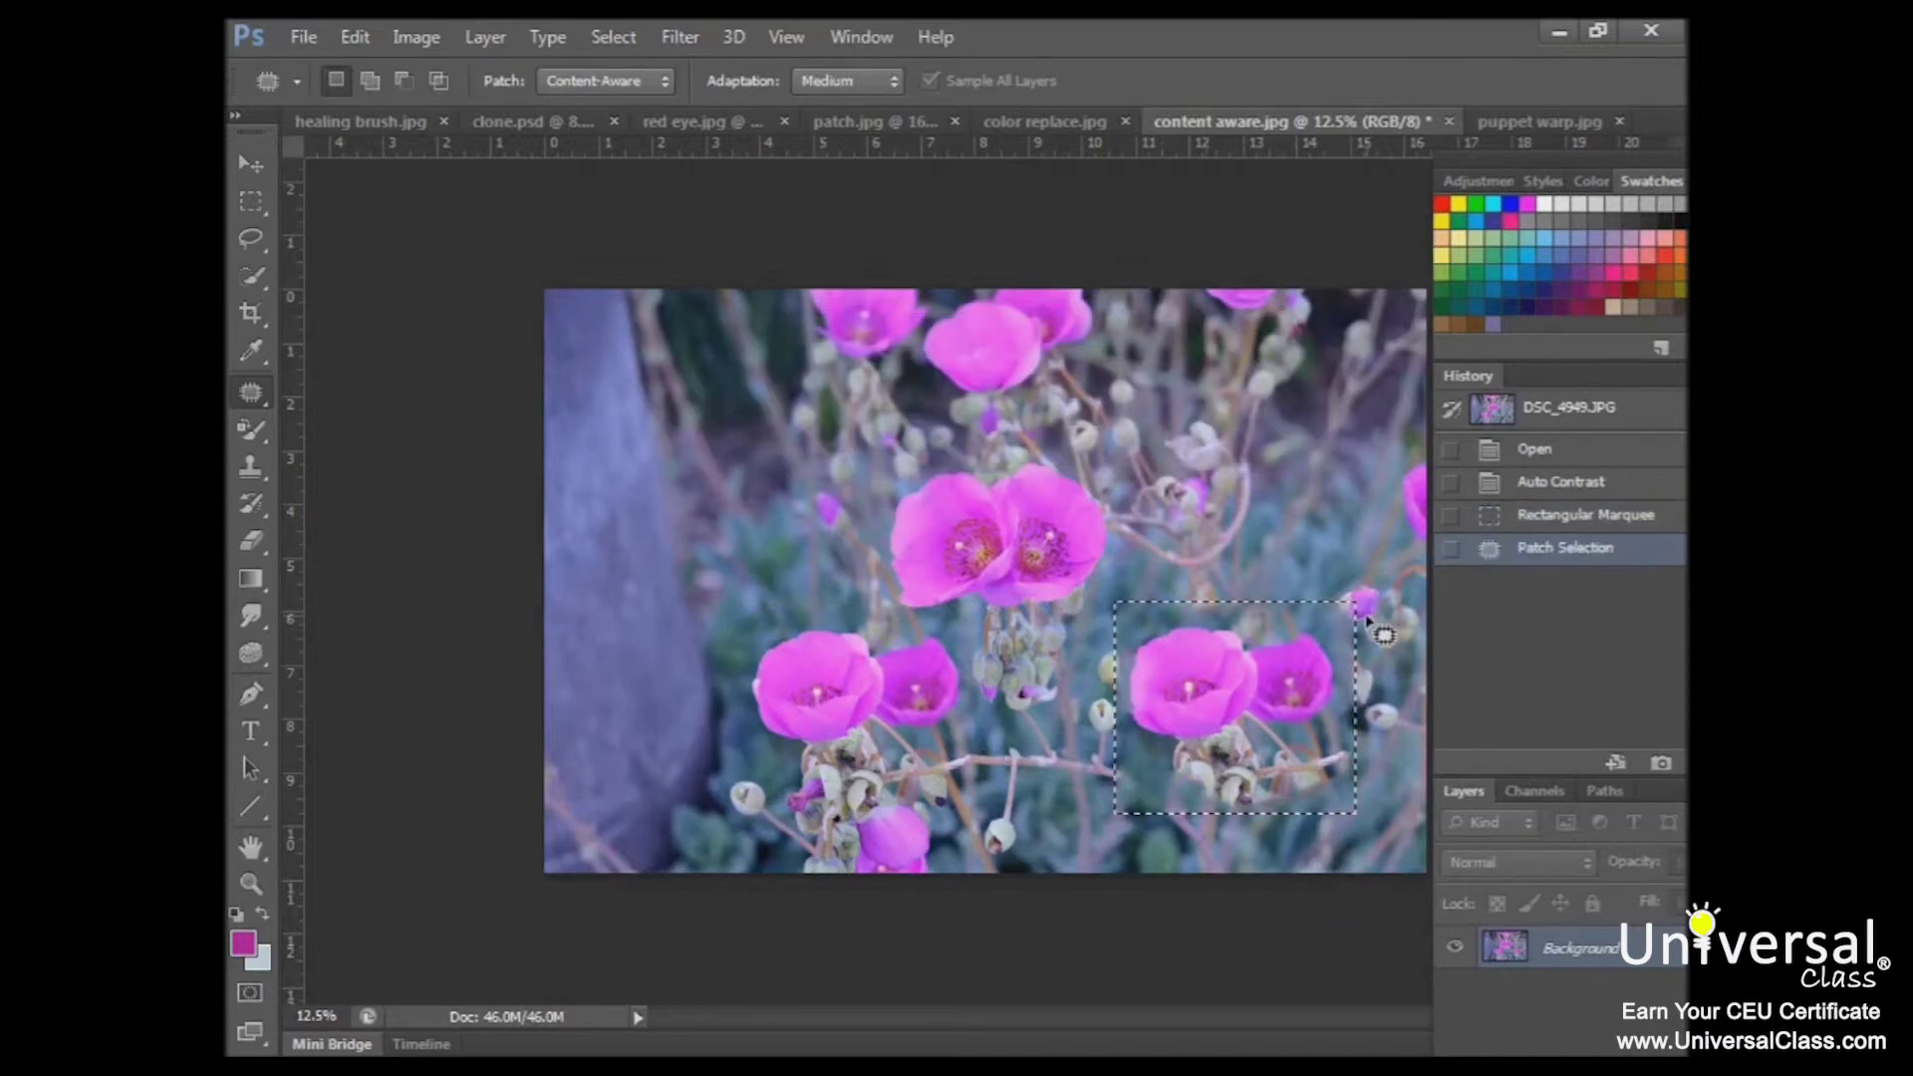
{"action": "left_click", "coordinate": [612, 36]}
{"action": "left_click", "coordinate": [638, 95]}
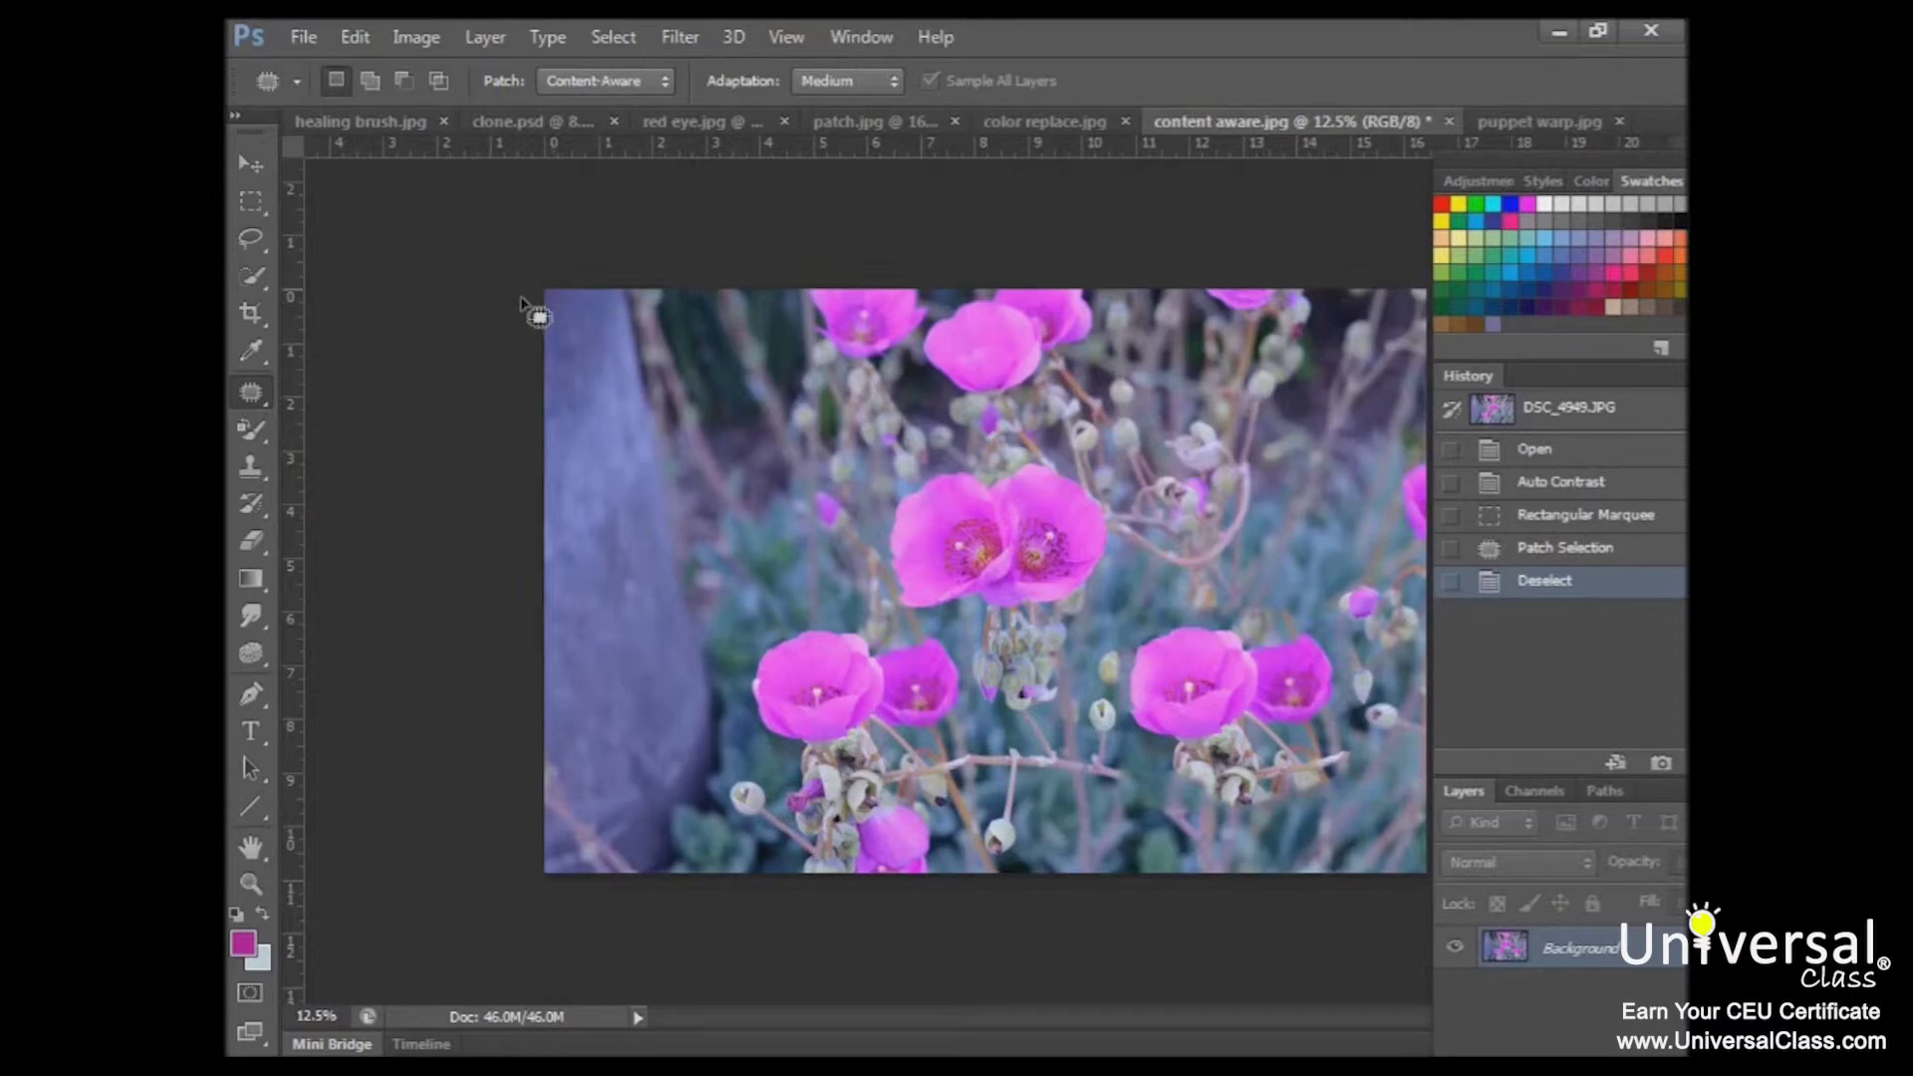
Outline the pink flowers at the image's top center and move them to its upper right with the Content-Aware Move tool.
{"action": "right_click", "coordinate": [253, 393]}
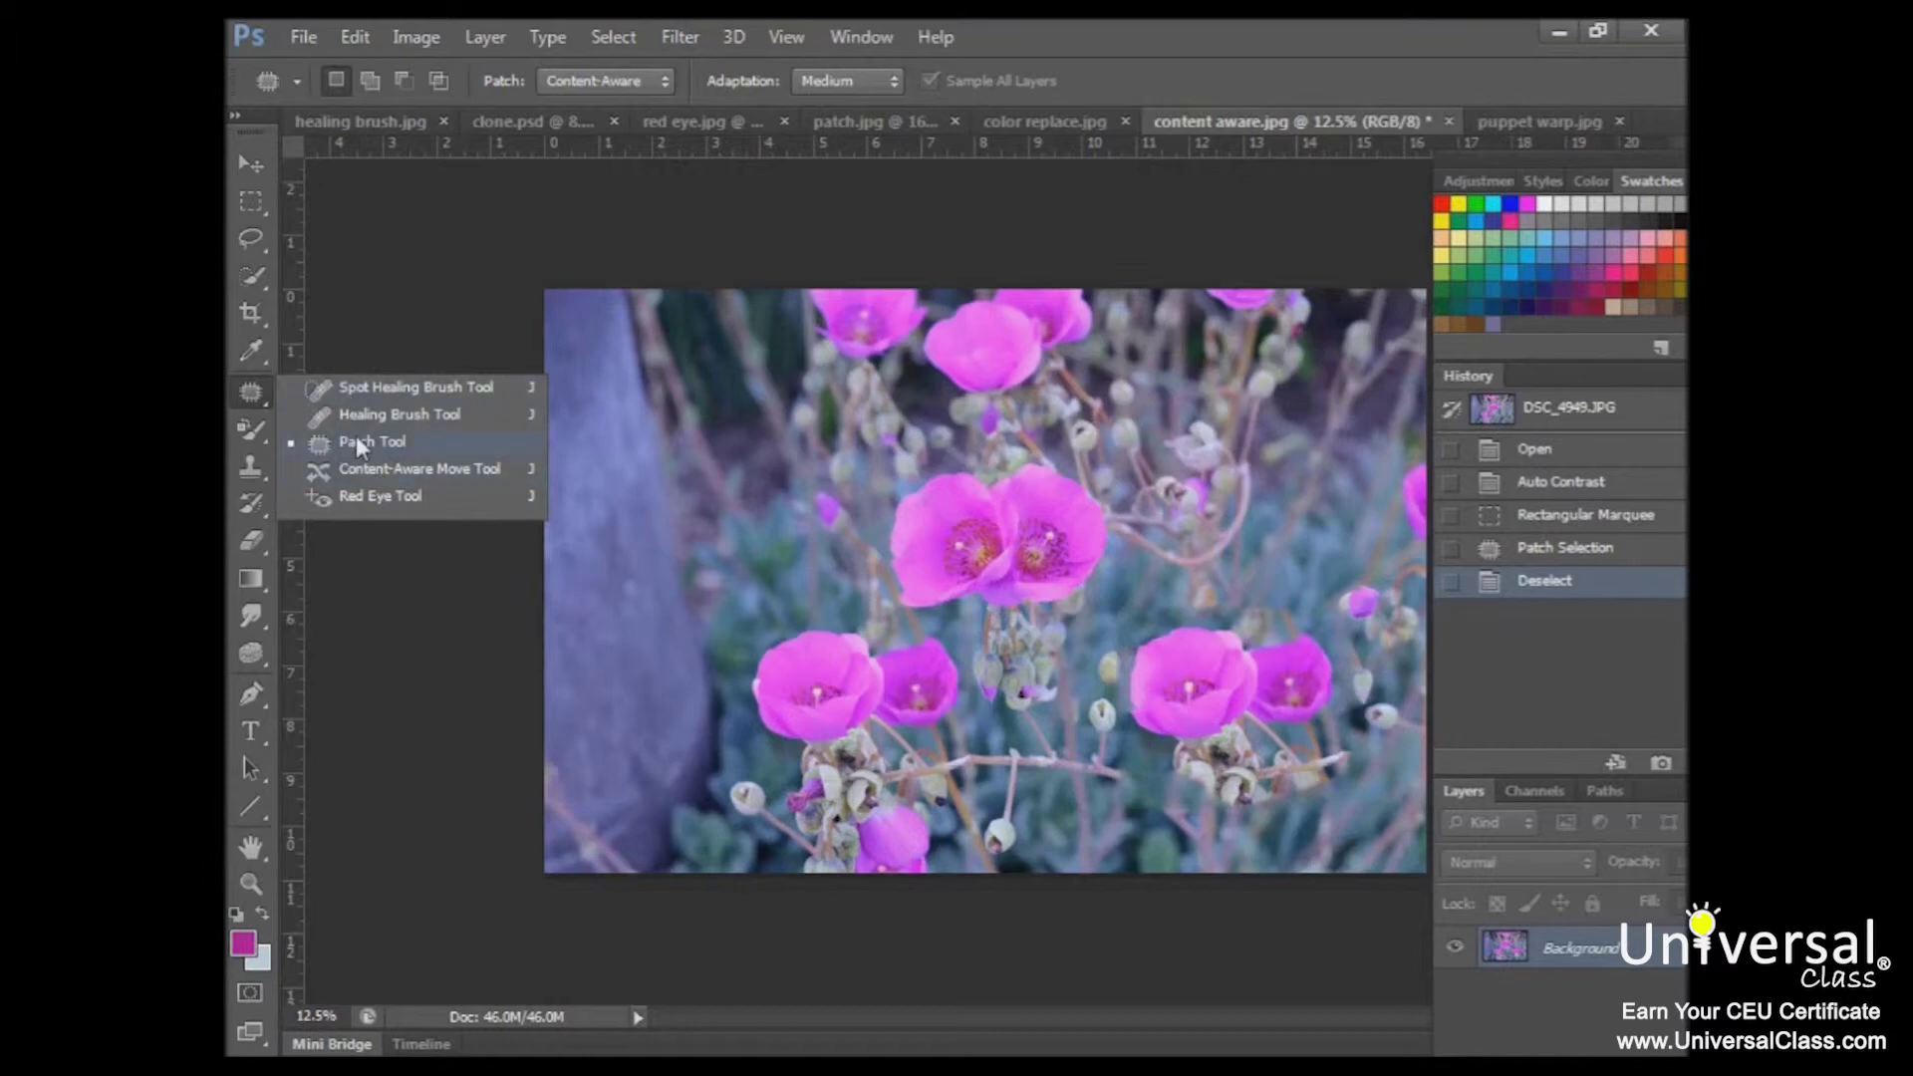
{"action": "left_click", "coordinate": [355, 469]}
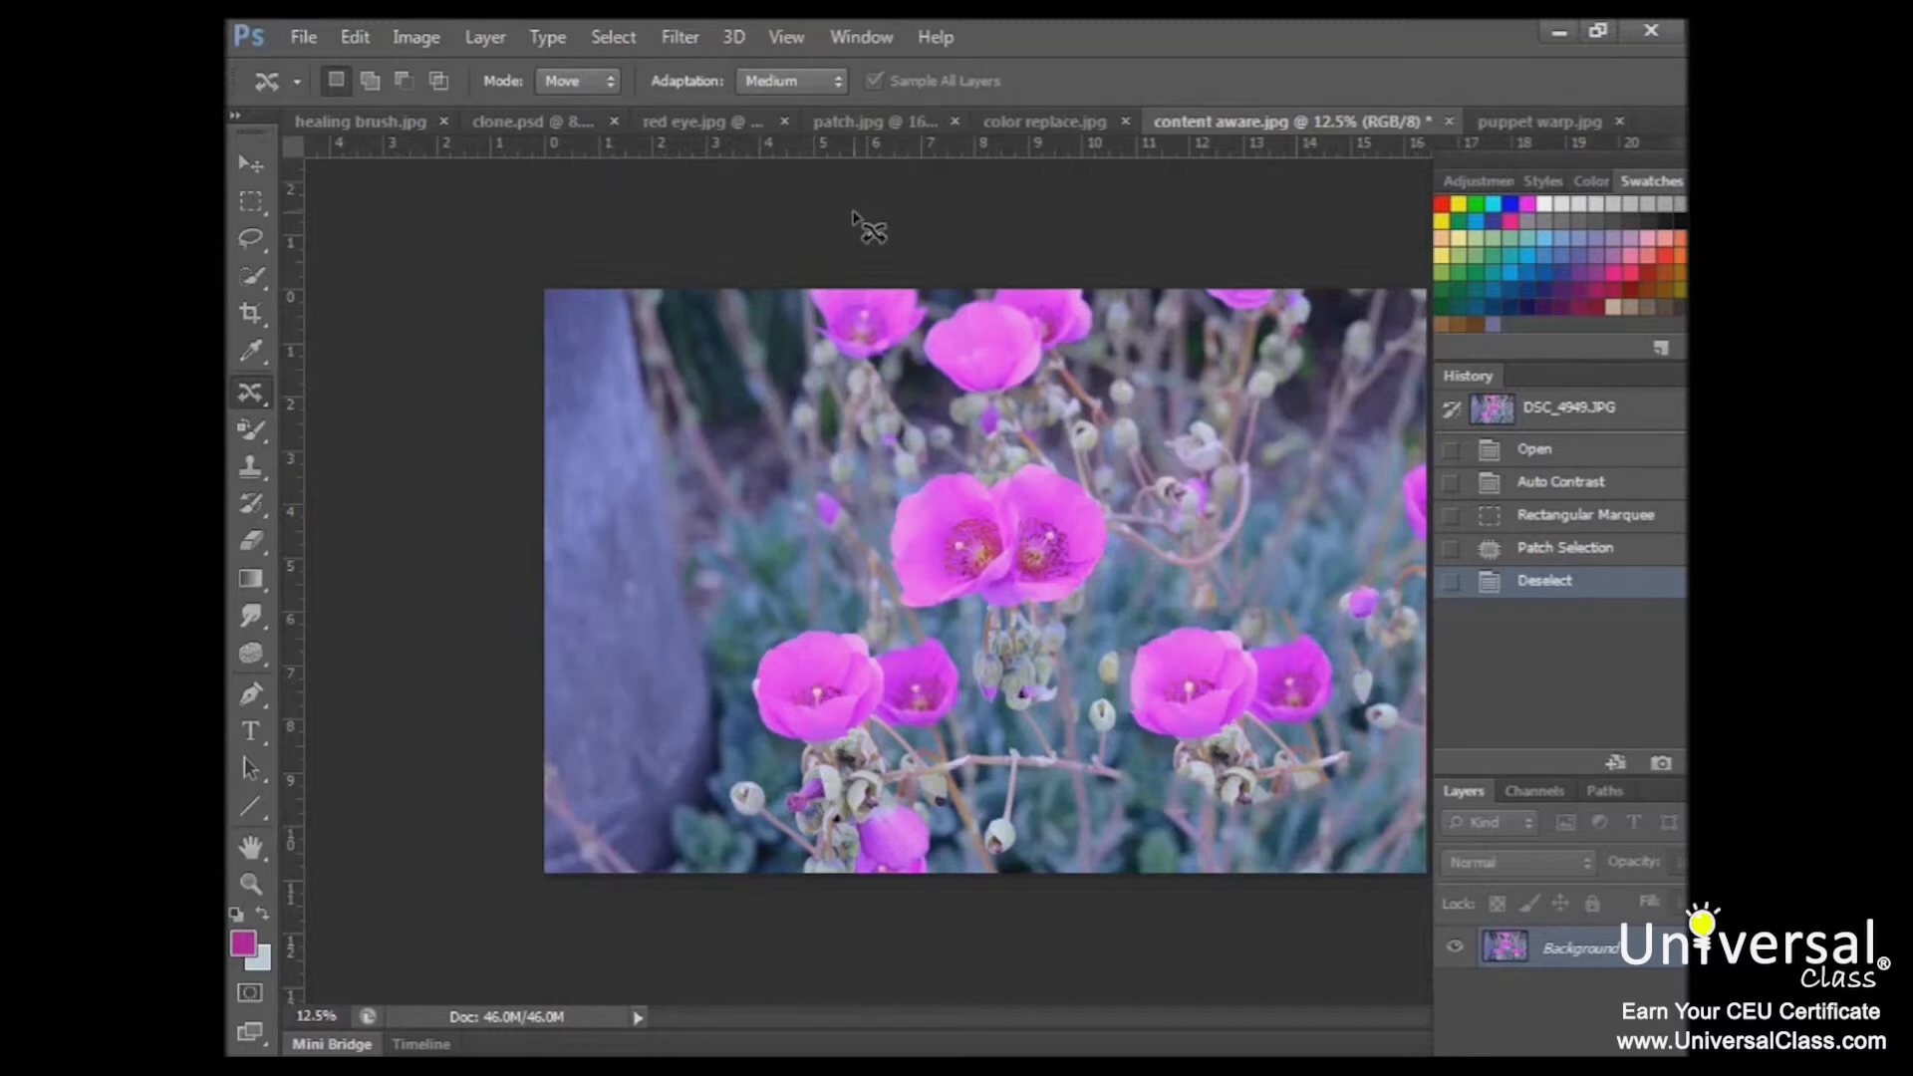
{"action": "mouse_move", "coordinate": [823, 307]}
{"action": "left_mouse_down"}
{"action": "mouse_move", "coordinate": [976, 401]}
{"action": "mouse_move", "coordinate": [1120, 355]}
{"action": "mouse_move", "coordinate": [1072, 250]}
{"action": "mouse_move", "coordinate": [818, 265]}
{"action": "mouse_move", "coordinate": [784, 300]}
{"action": "left_mouse_up"}
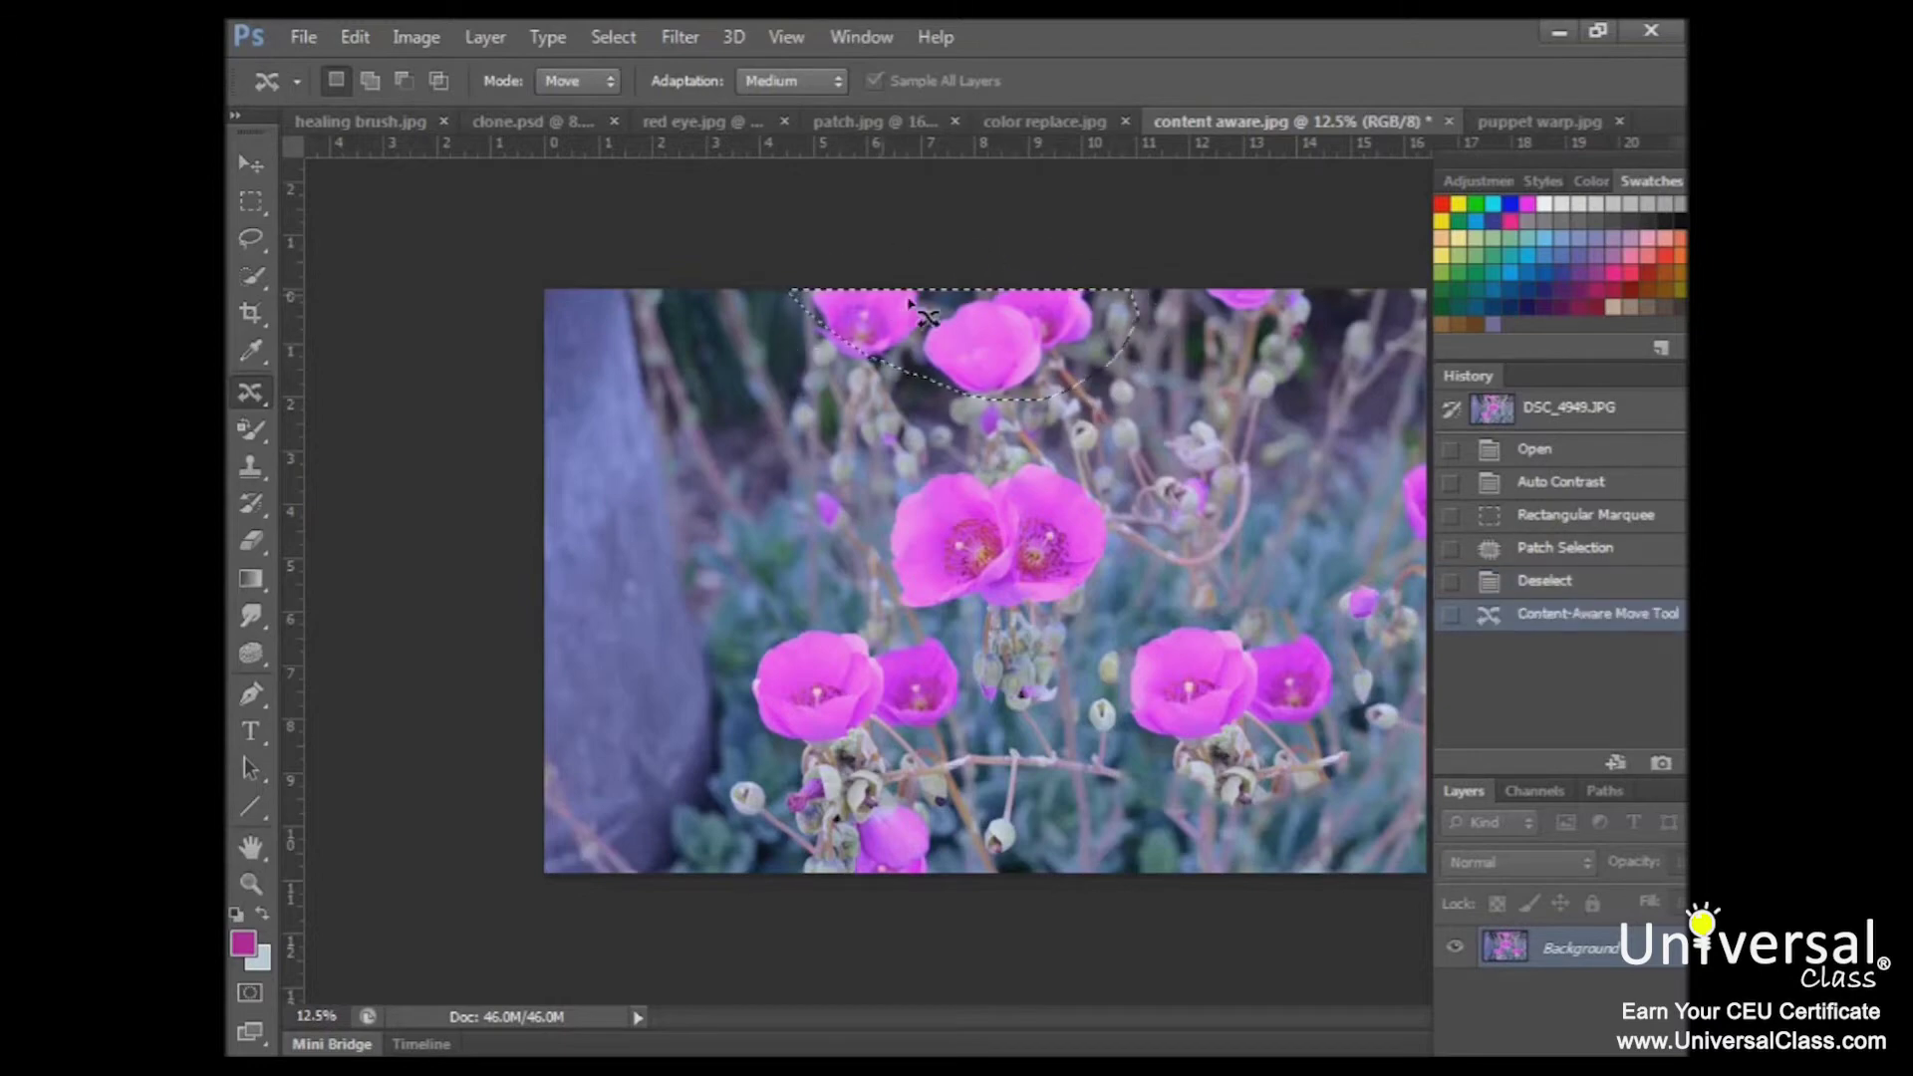
{"action": "left_click_drag", "start_coordinate": [959, 332], "coordinate": [1317, 339]}
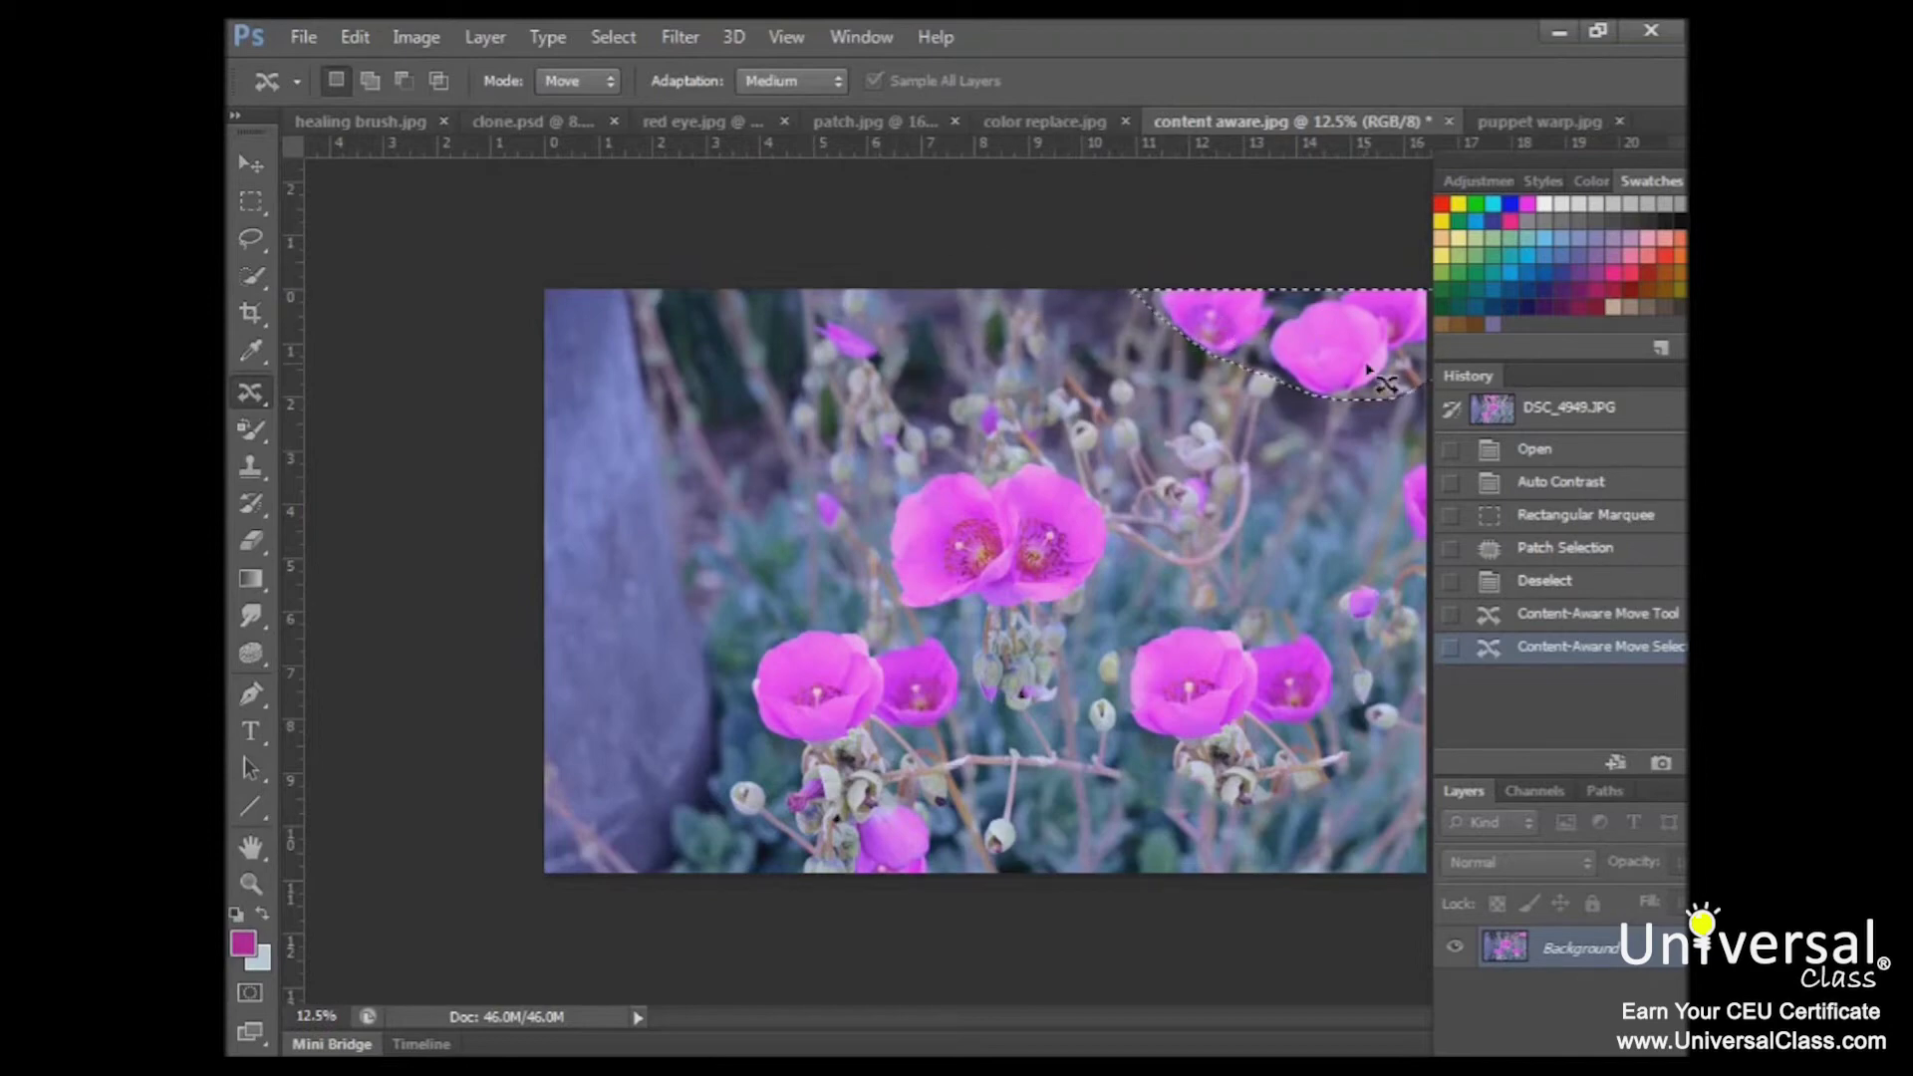
In puppet warp.jpg, turn the path around the elk's left-hand antler into a new anti-aliased selection with a 0-pixel feather.
{"action": "left_click", "coordinate": [1522, 122]}
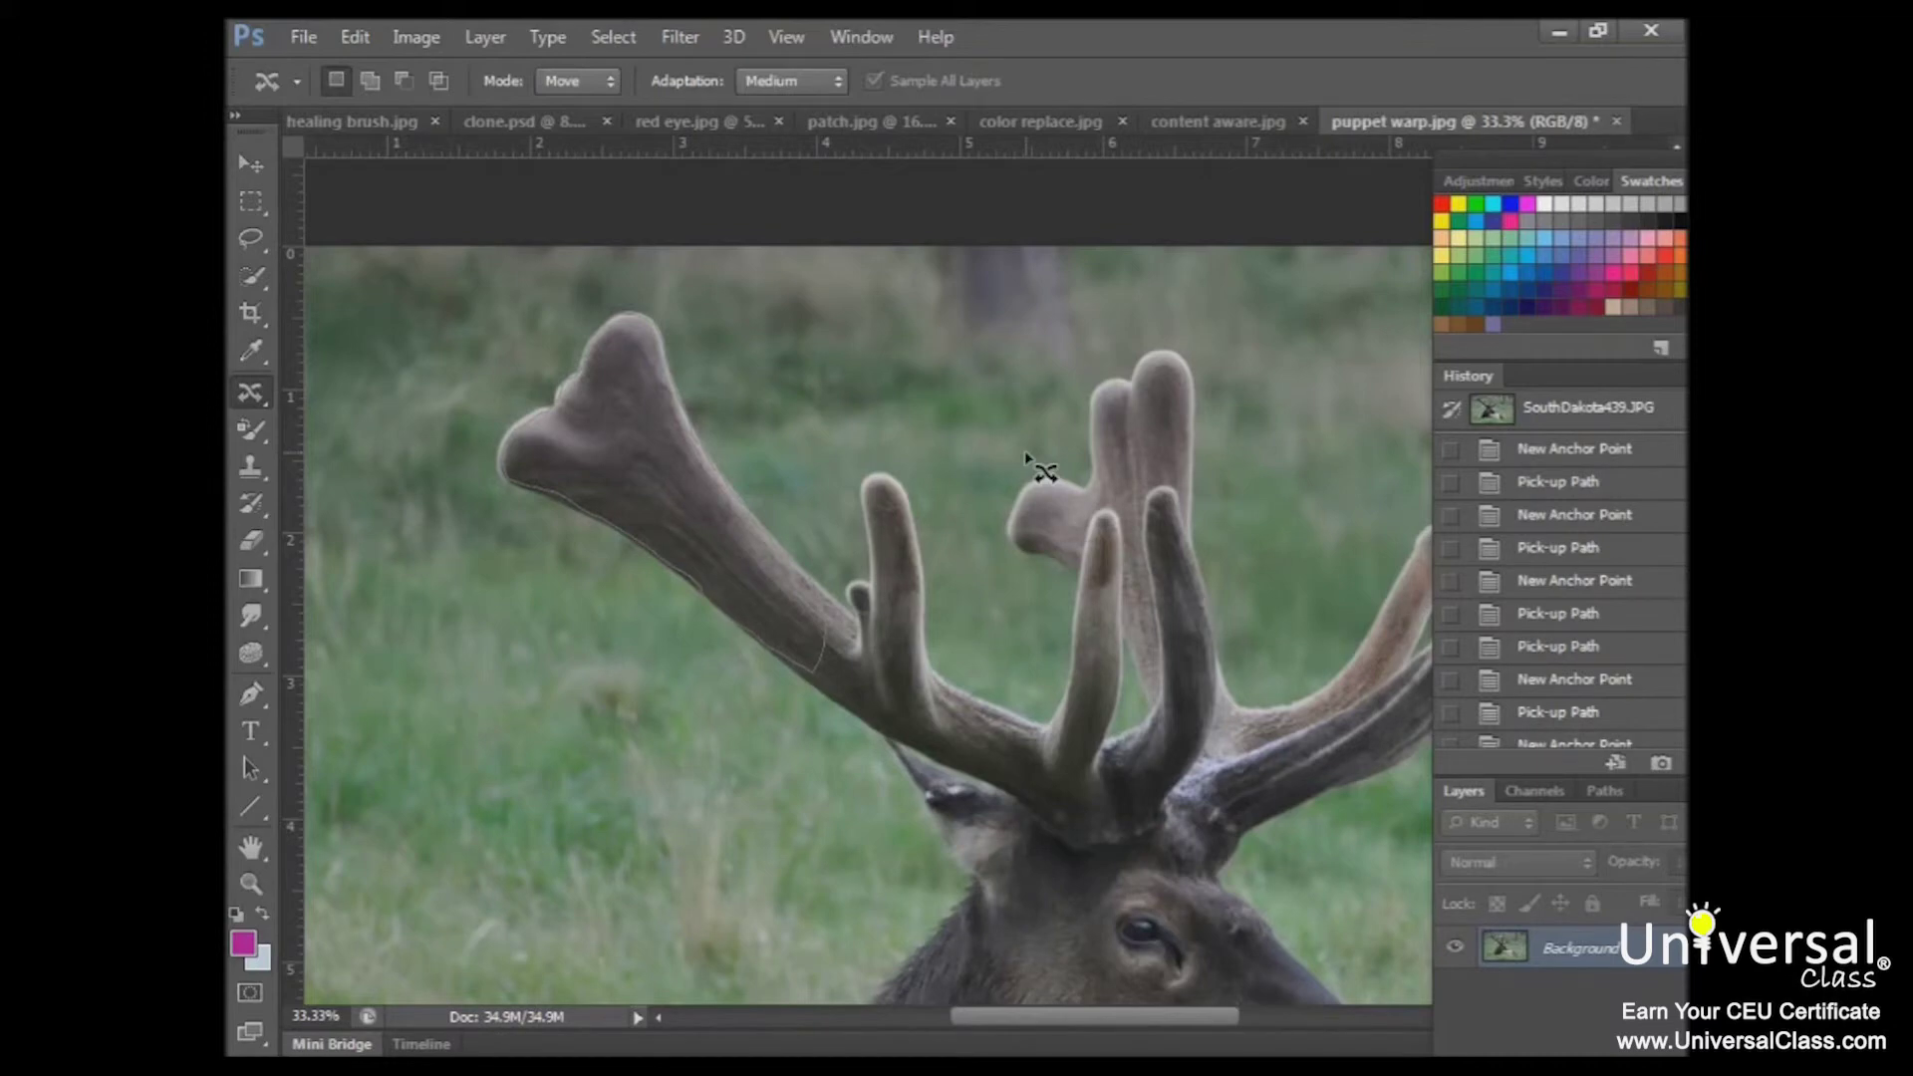
{"action": "key", "text": "p"}
{"action": "key", "text": "ctrl+plus"}
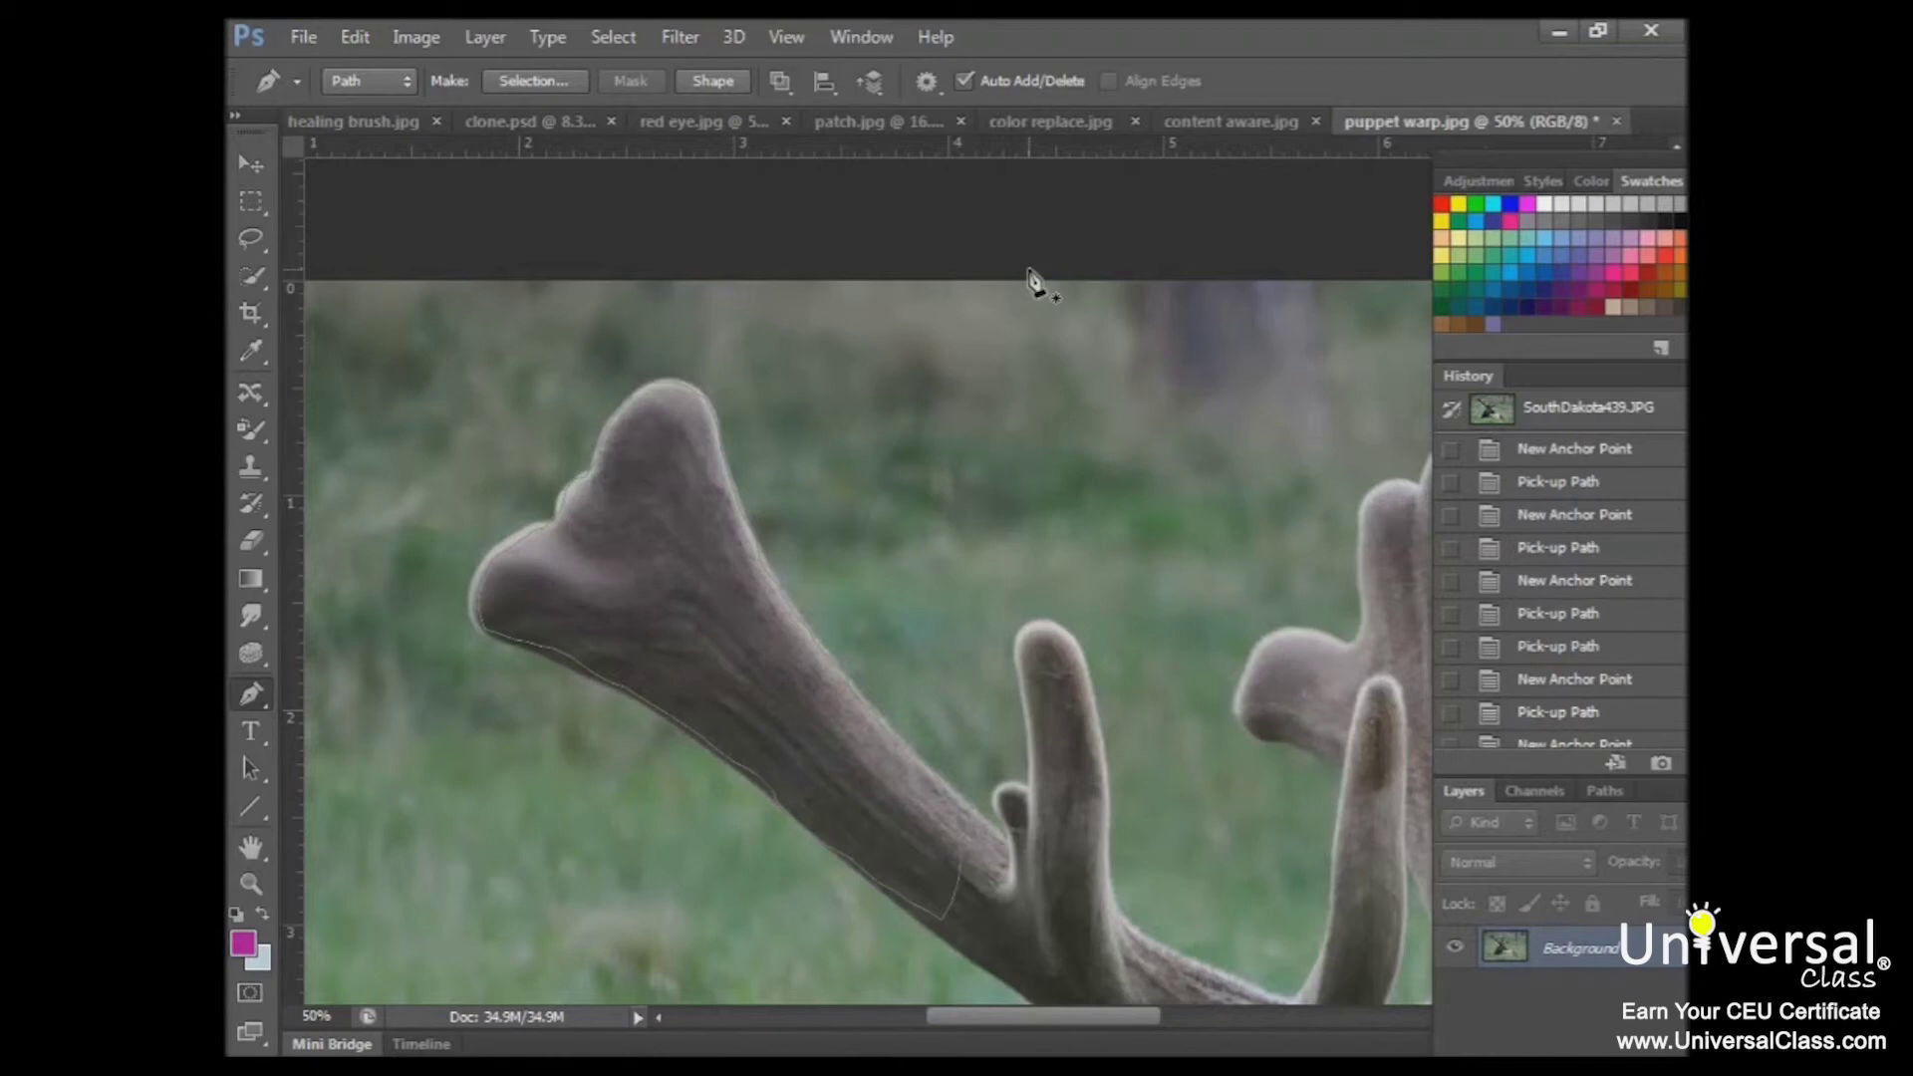
{"action": "scroll", "coordinate": [1026, 344], "scroll_direction": "down", "scroll_amount": 3}
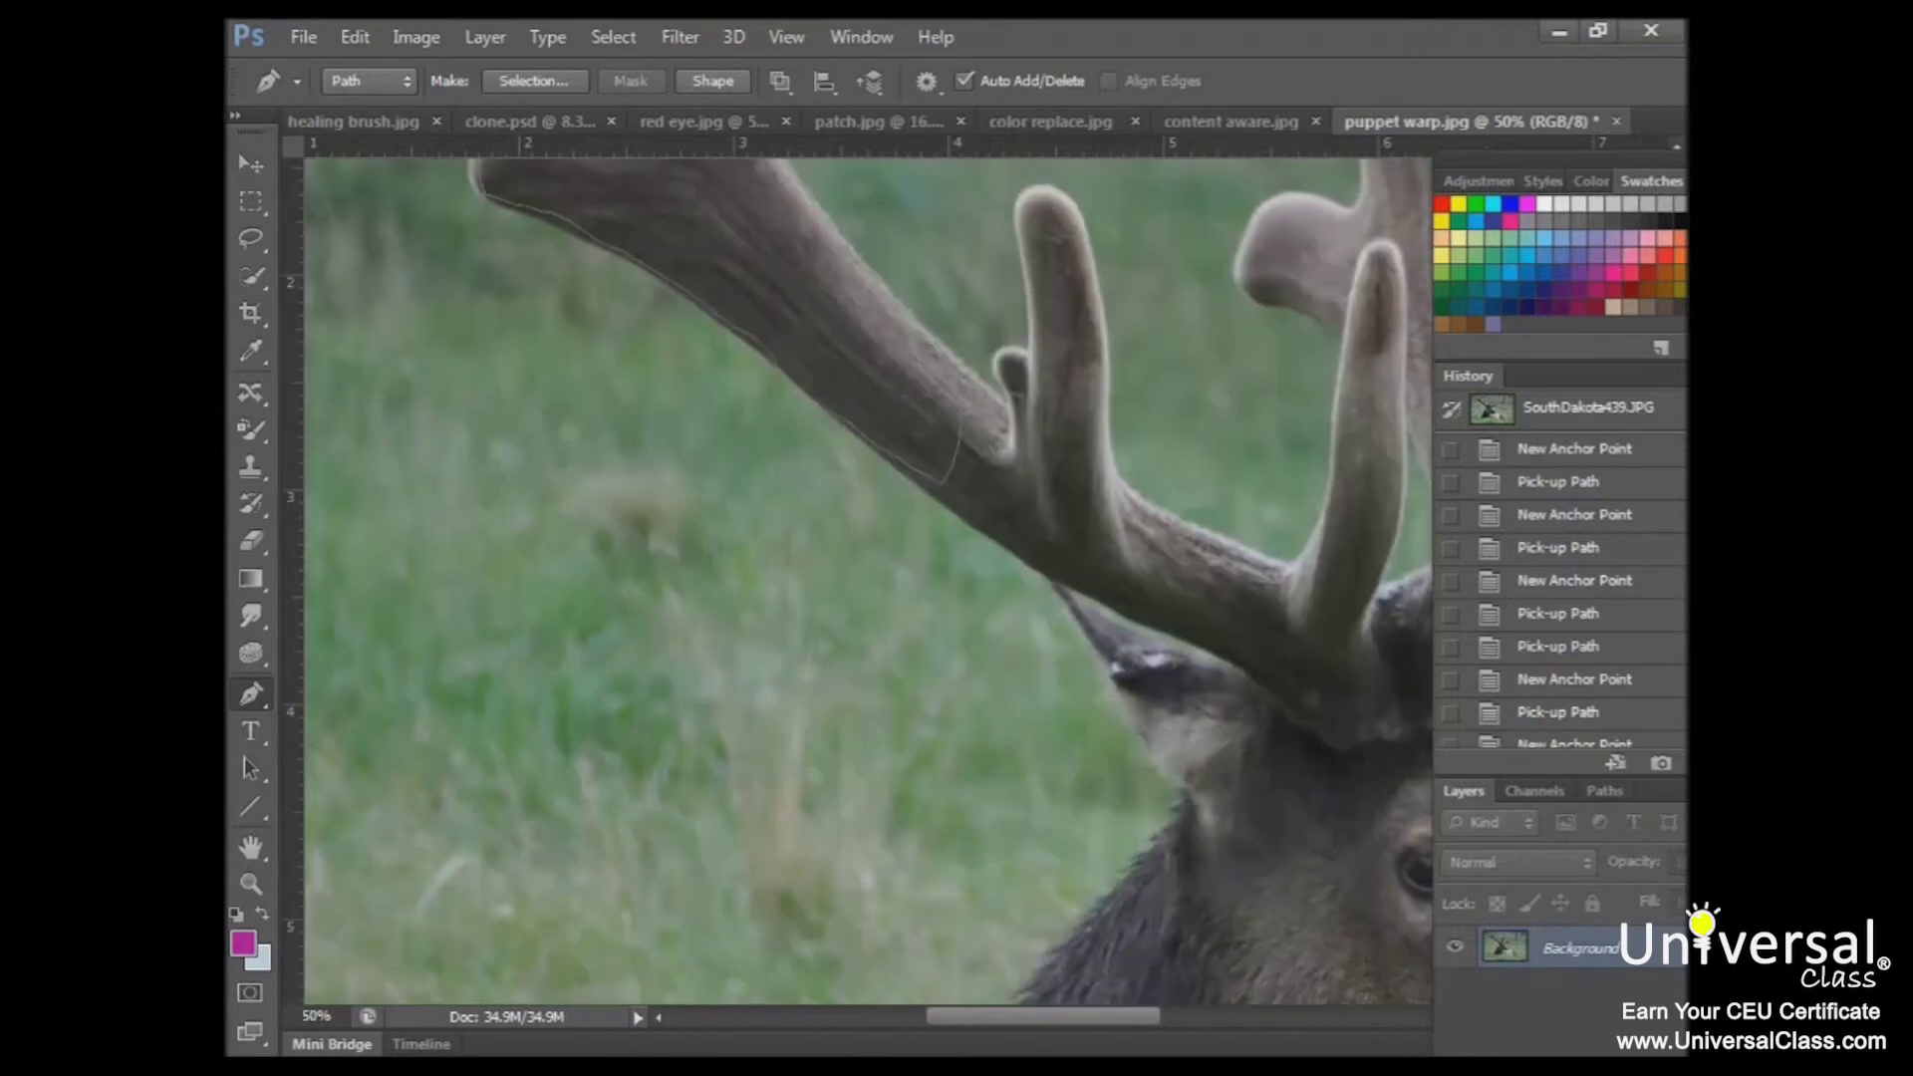
{"action": "mouse_move", "coordinate": [1053, 1018]}
{"action": "left_mouse_down"}
{"action": "mouse_move", "coordinate": [1117, 1017]}
{"action": "mouse_move", "coordinate": [1067, 1012]}
{"action": "left_mouse_up"}
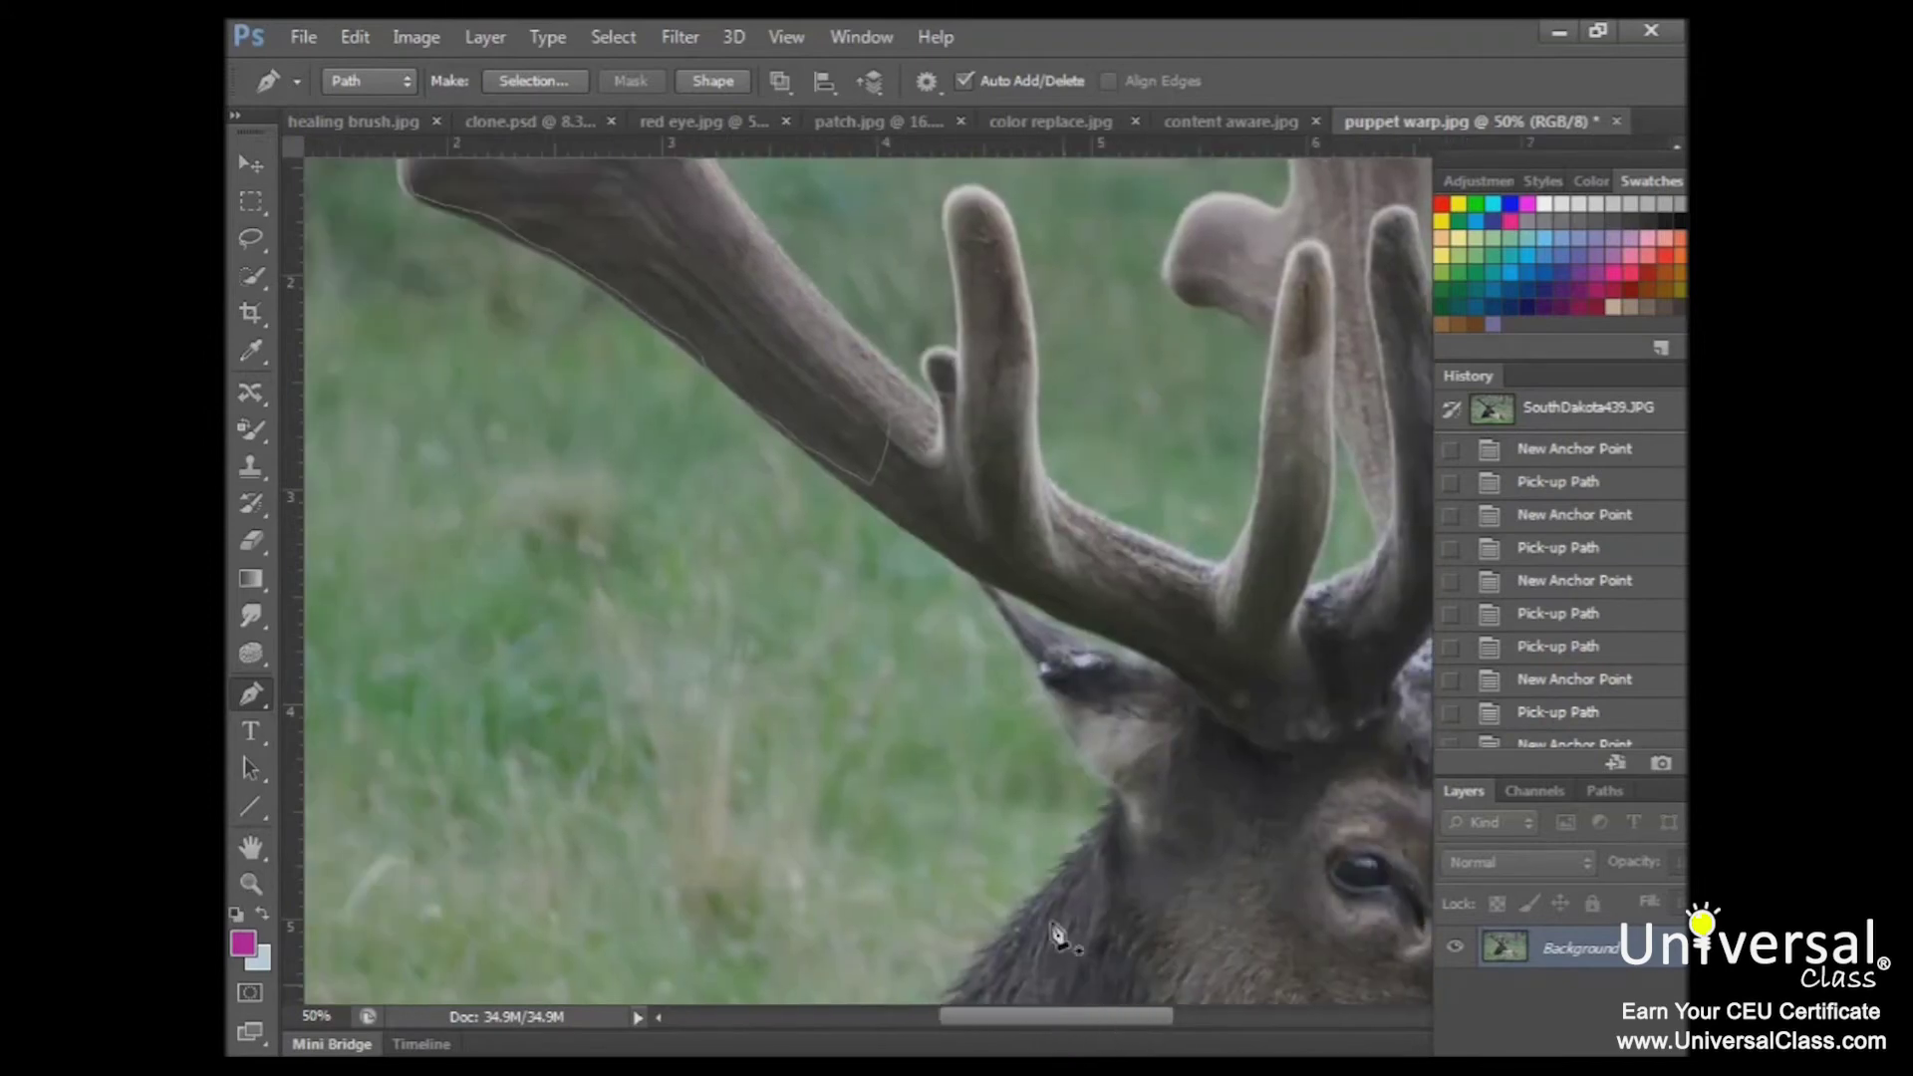
{"action": "scroll", "coordinate": [855, 519], "scroll_direction": "up", "scroll_amount": 2}
{"action": "scroll", "coordinate": [857, 530], "scroll_direction": "up", "scroll_amount": 3}
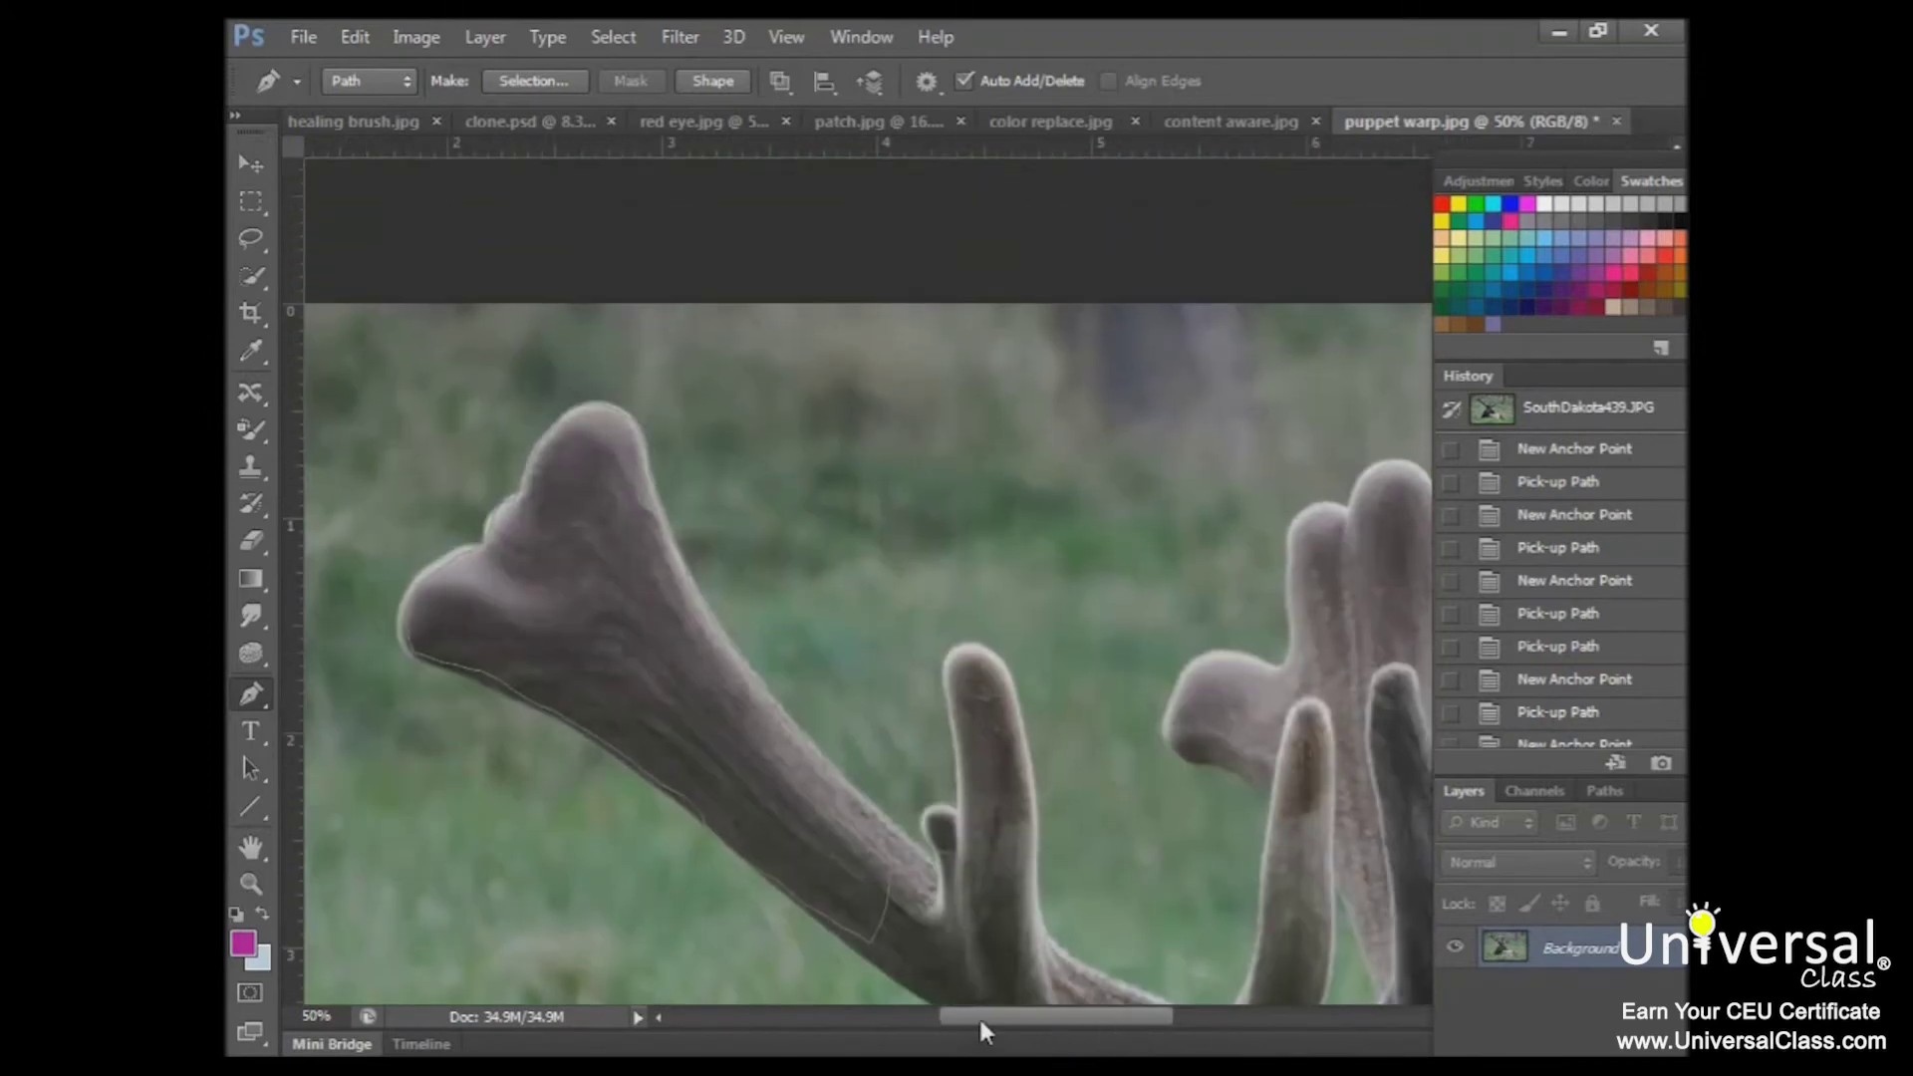
{"action": "left_click_drag", "start_coordinate": [982, 1032], "coordinate": [967, 1033]}
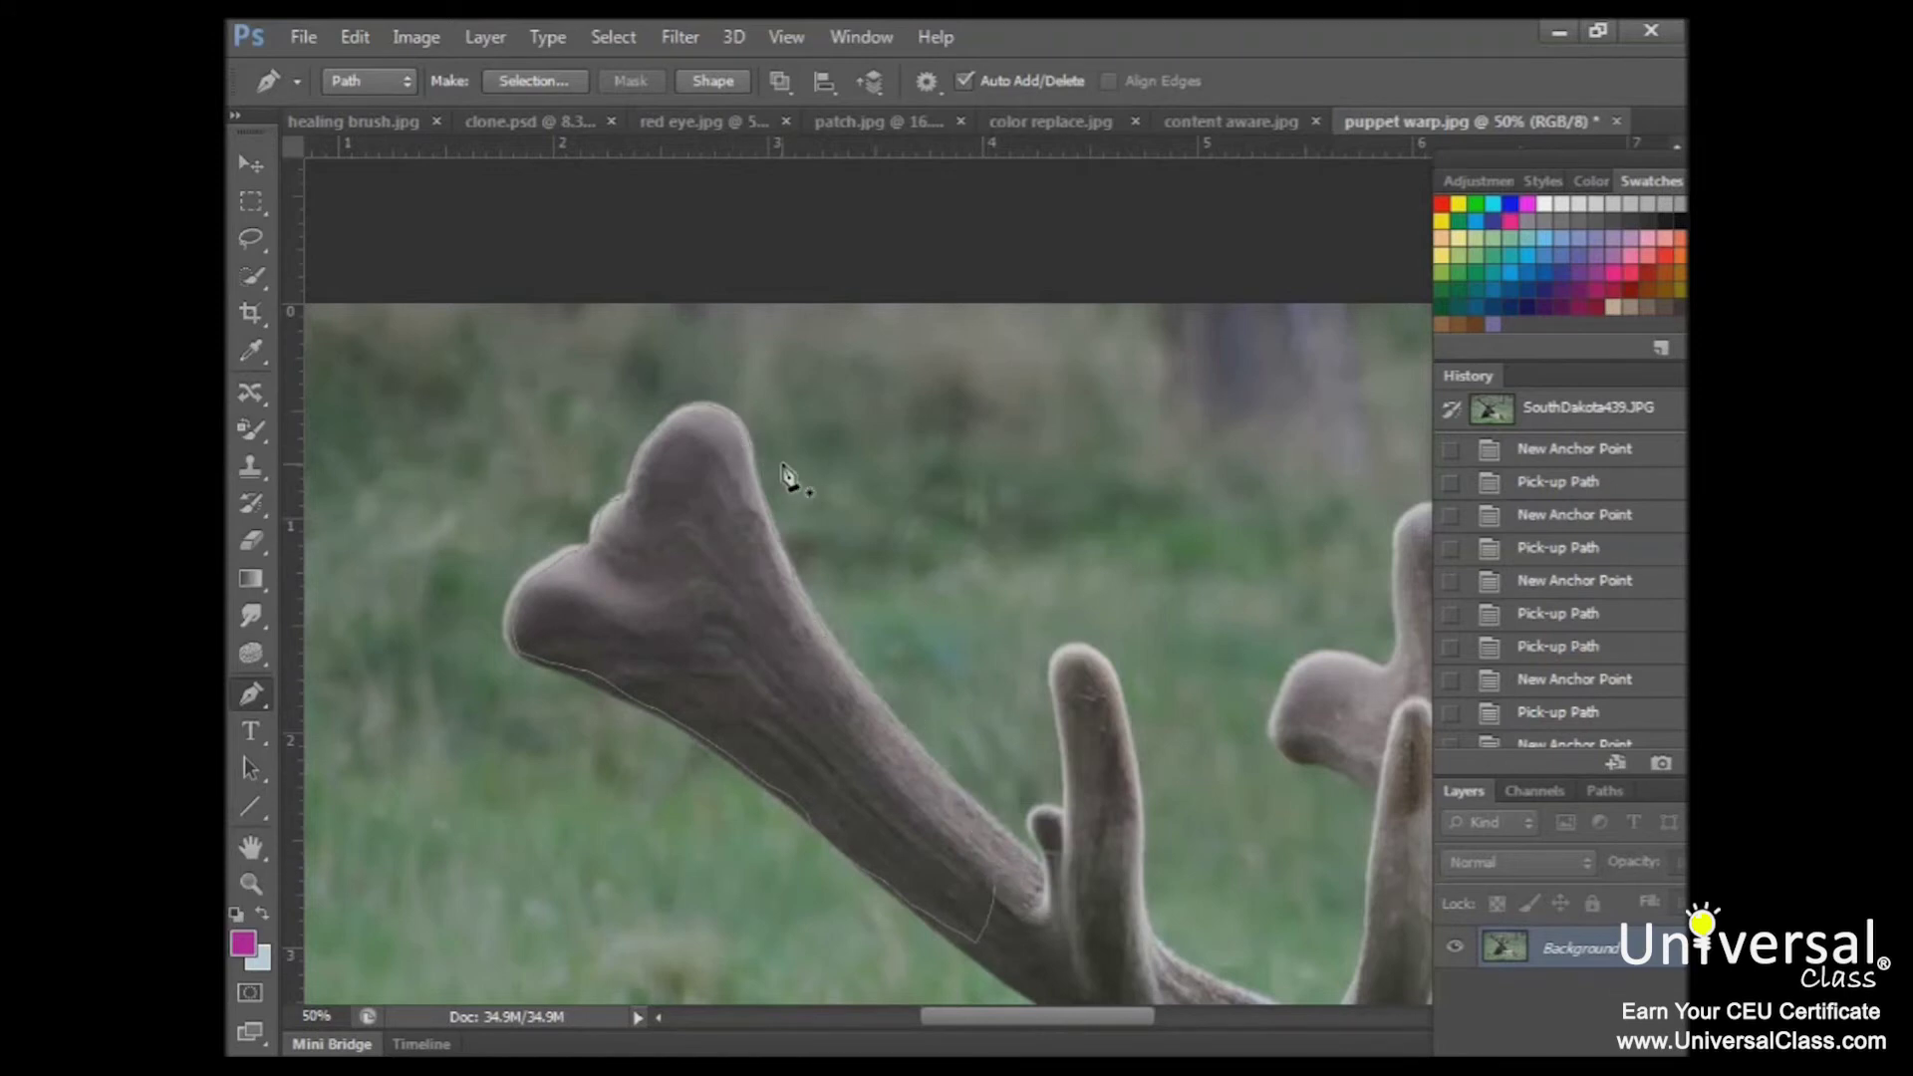
{"action": "right_click", "coordinate": [740, 426]}
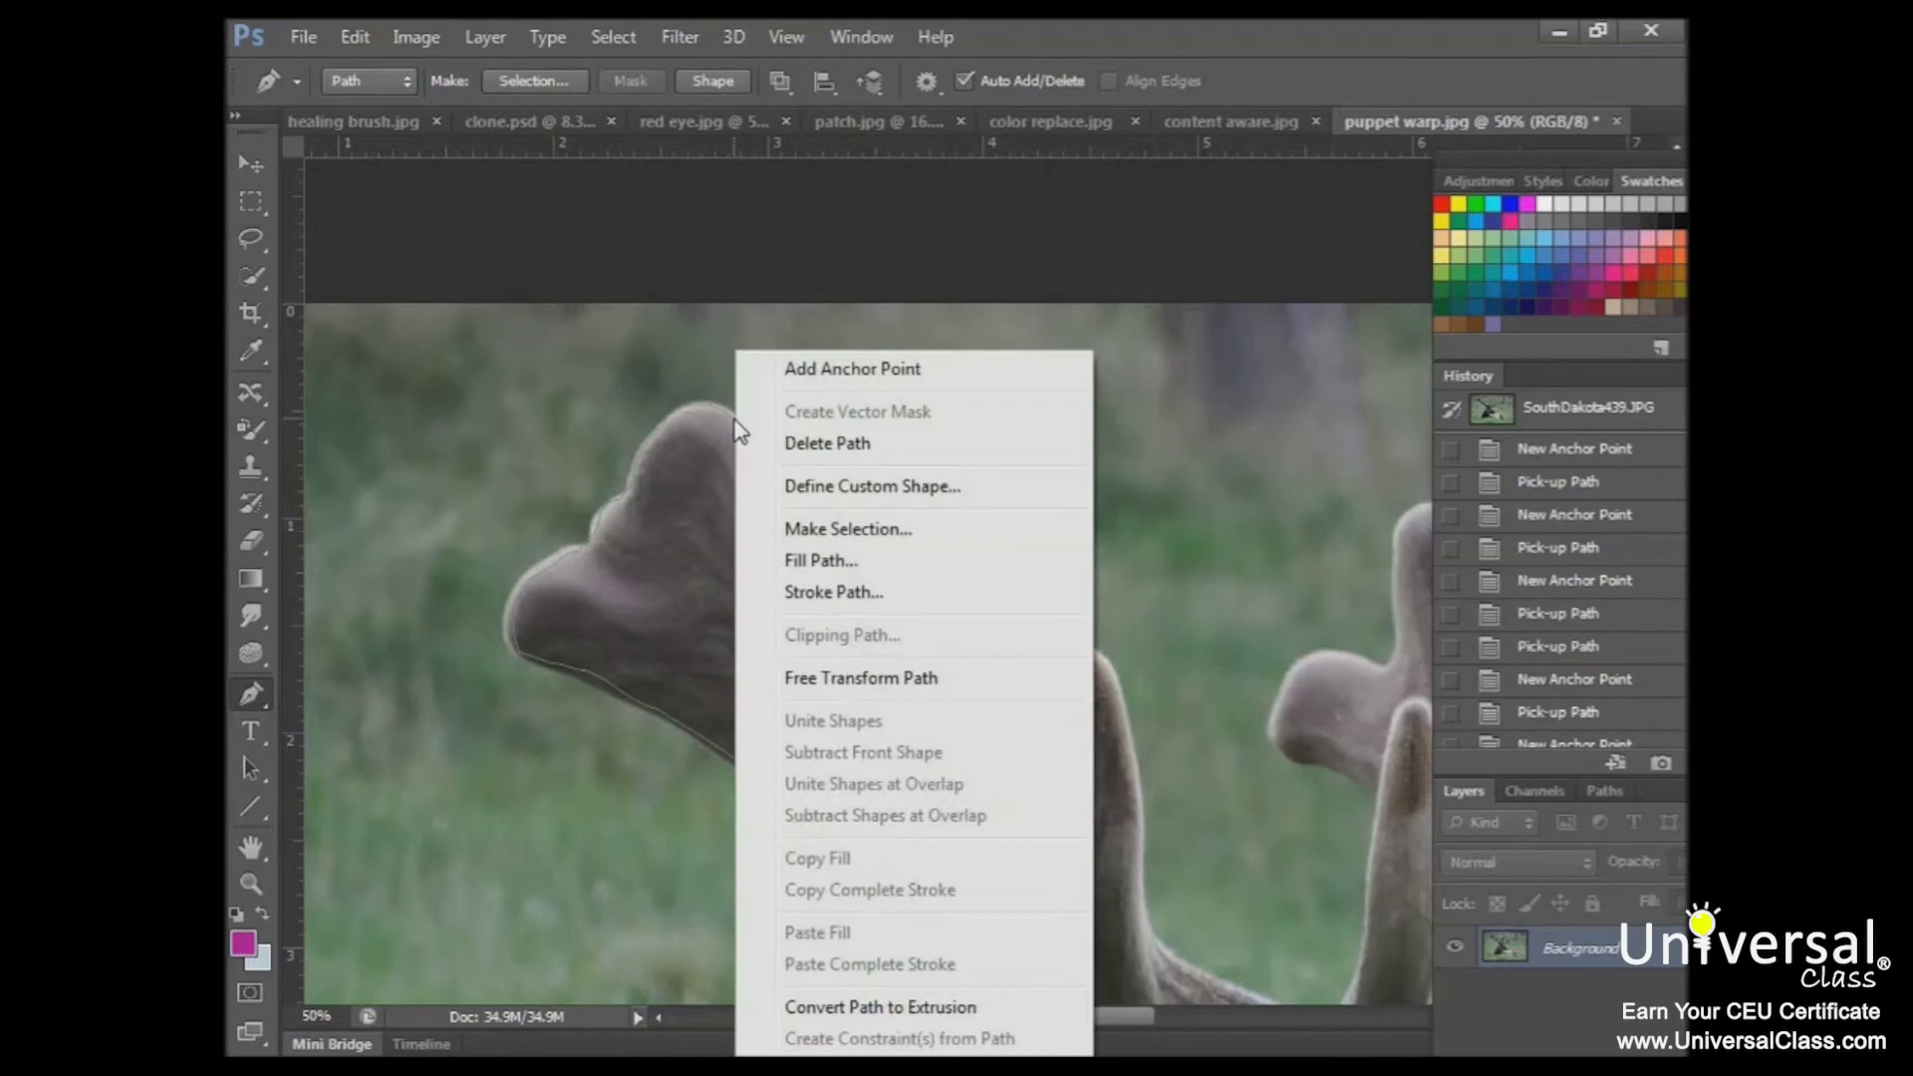
{"action": "left_click", "coordinate": [842, 530]}
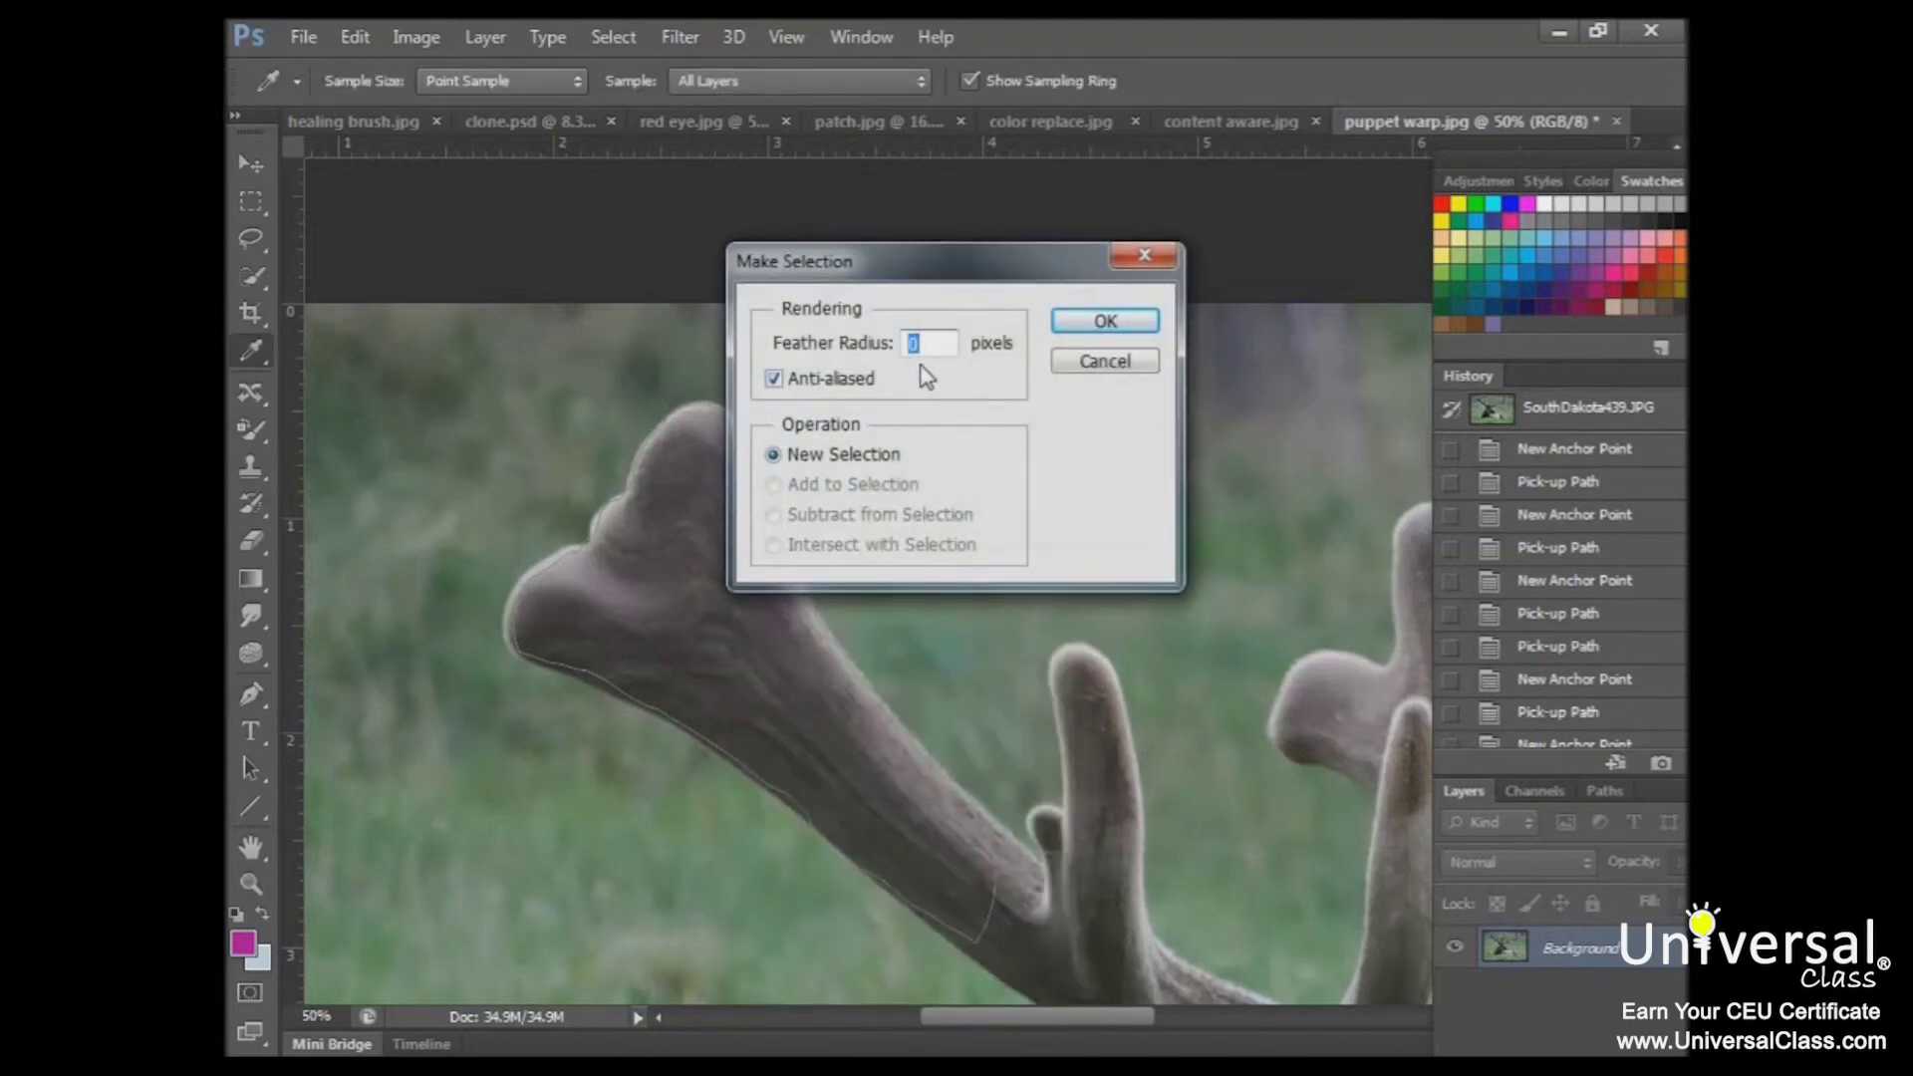
{"action": "left_click", "coordinate": [1065, 327]}
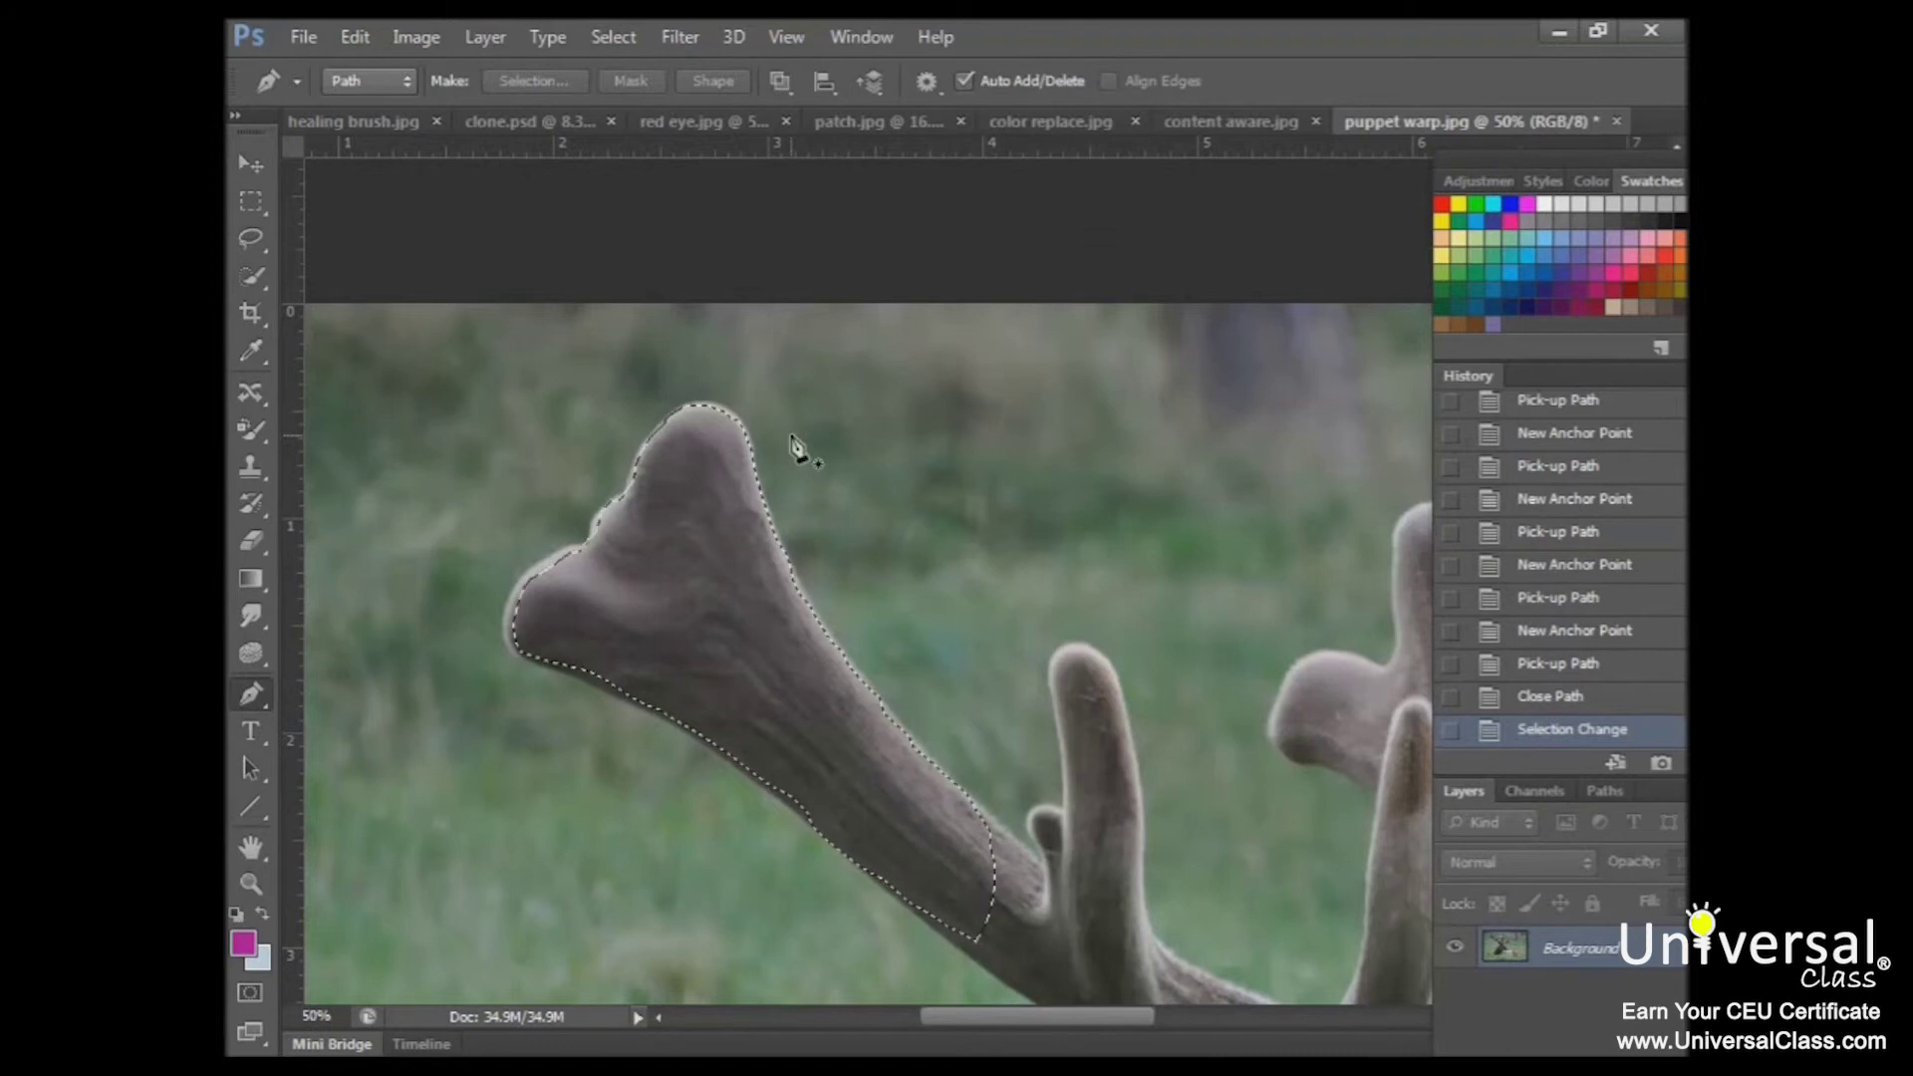
Refine the antler selection's edge with Smooth 66 and a slight feather, and output it to a new layer with a layer mask.
{"action": "left_click", "coordinate": [253, 201]}
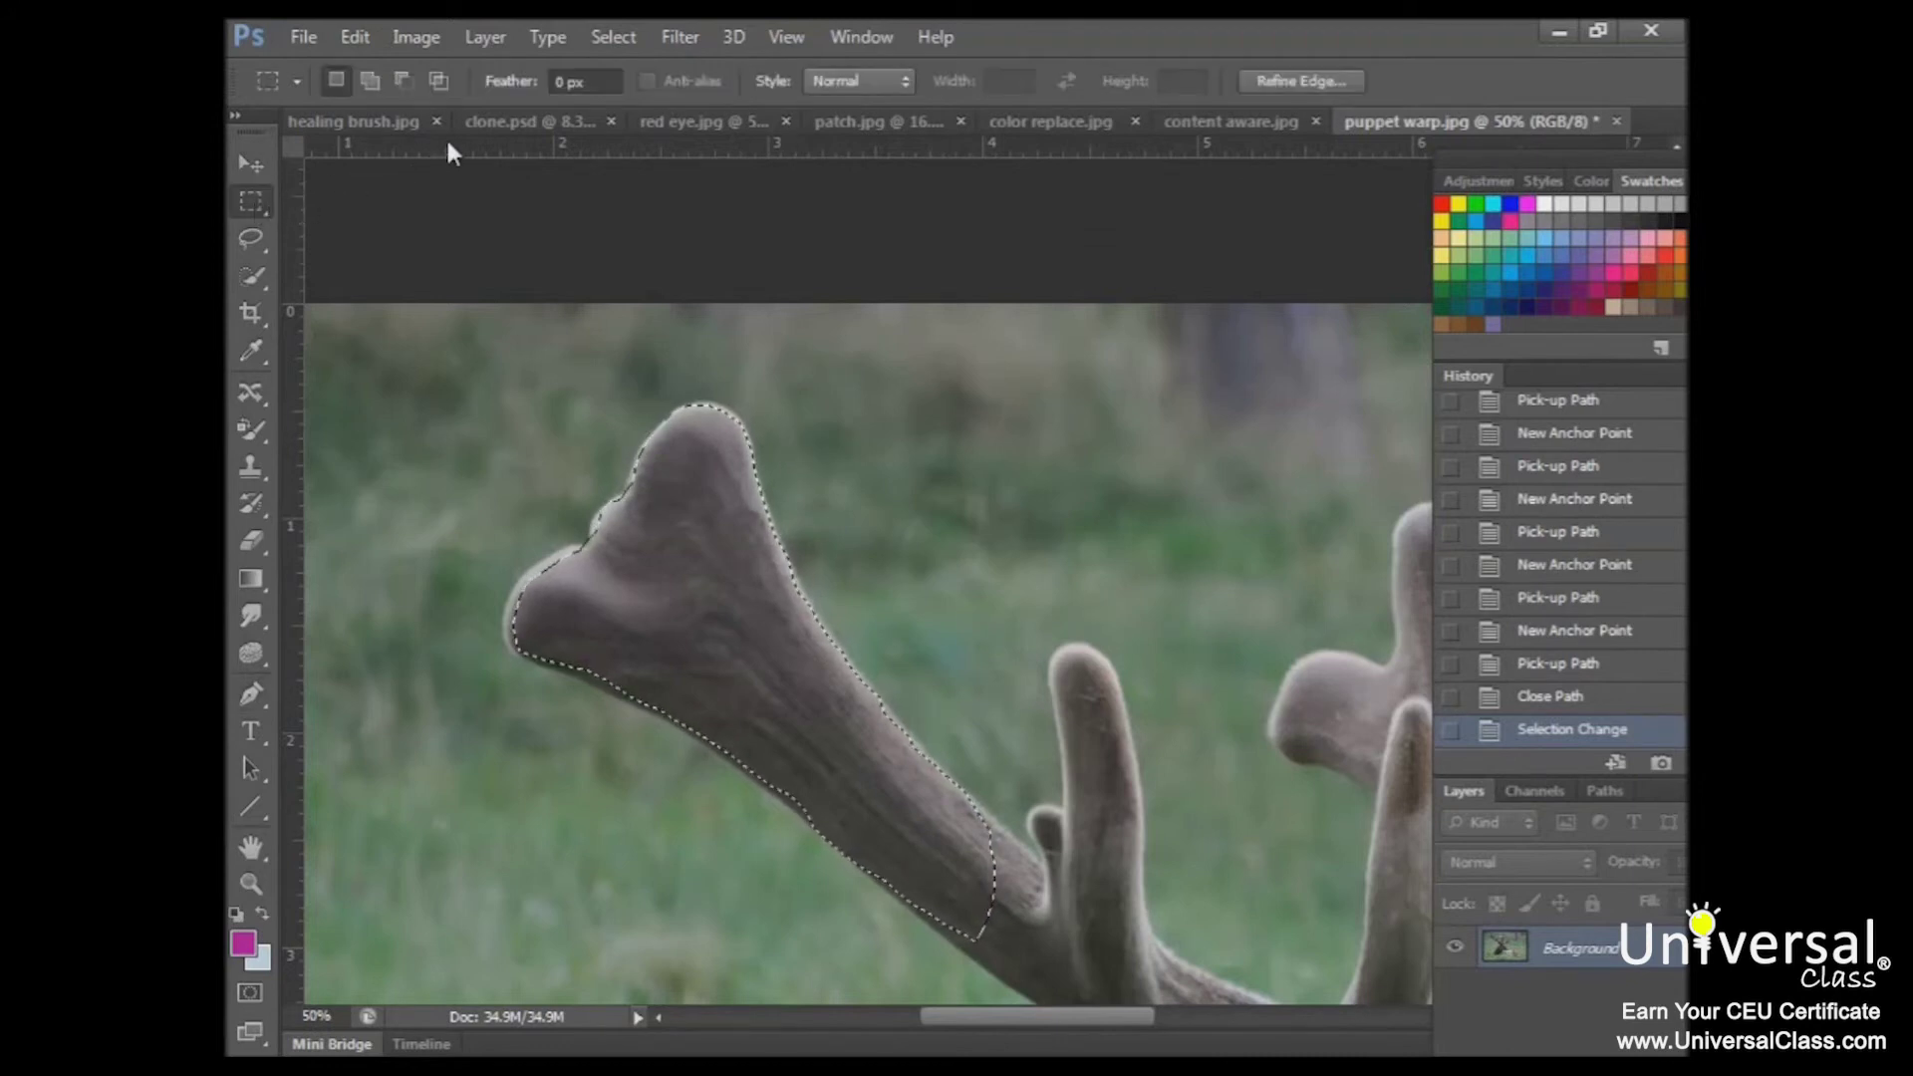
{"action": "left_click", "coordinate": [1295, 81]}
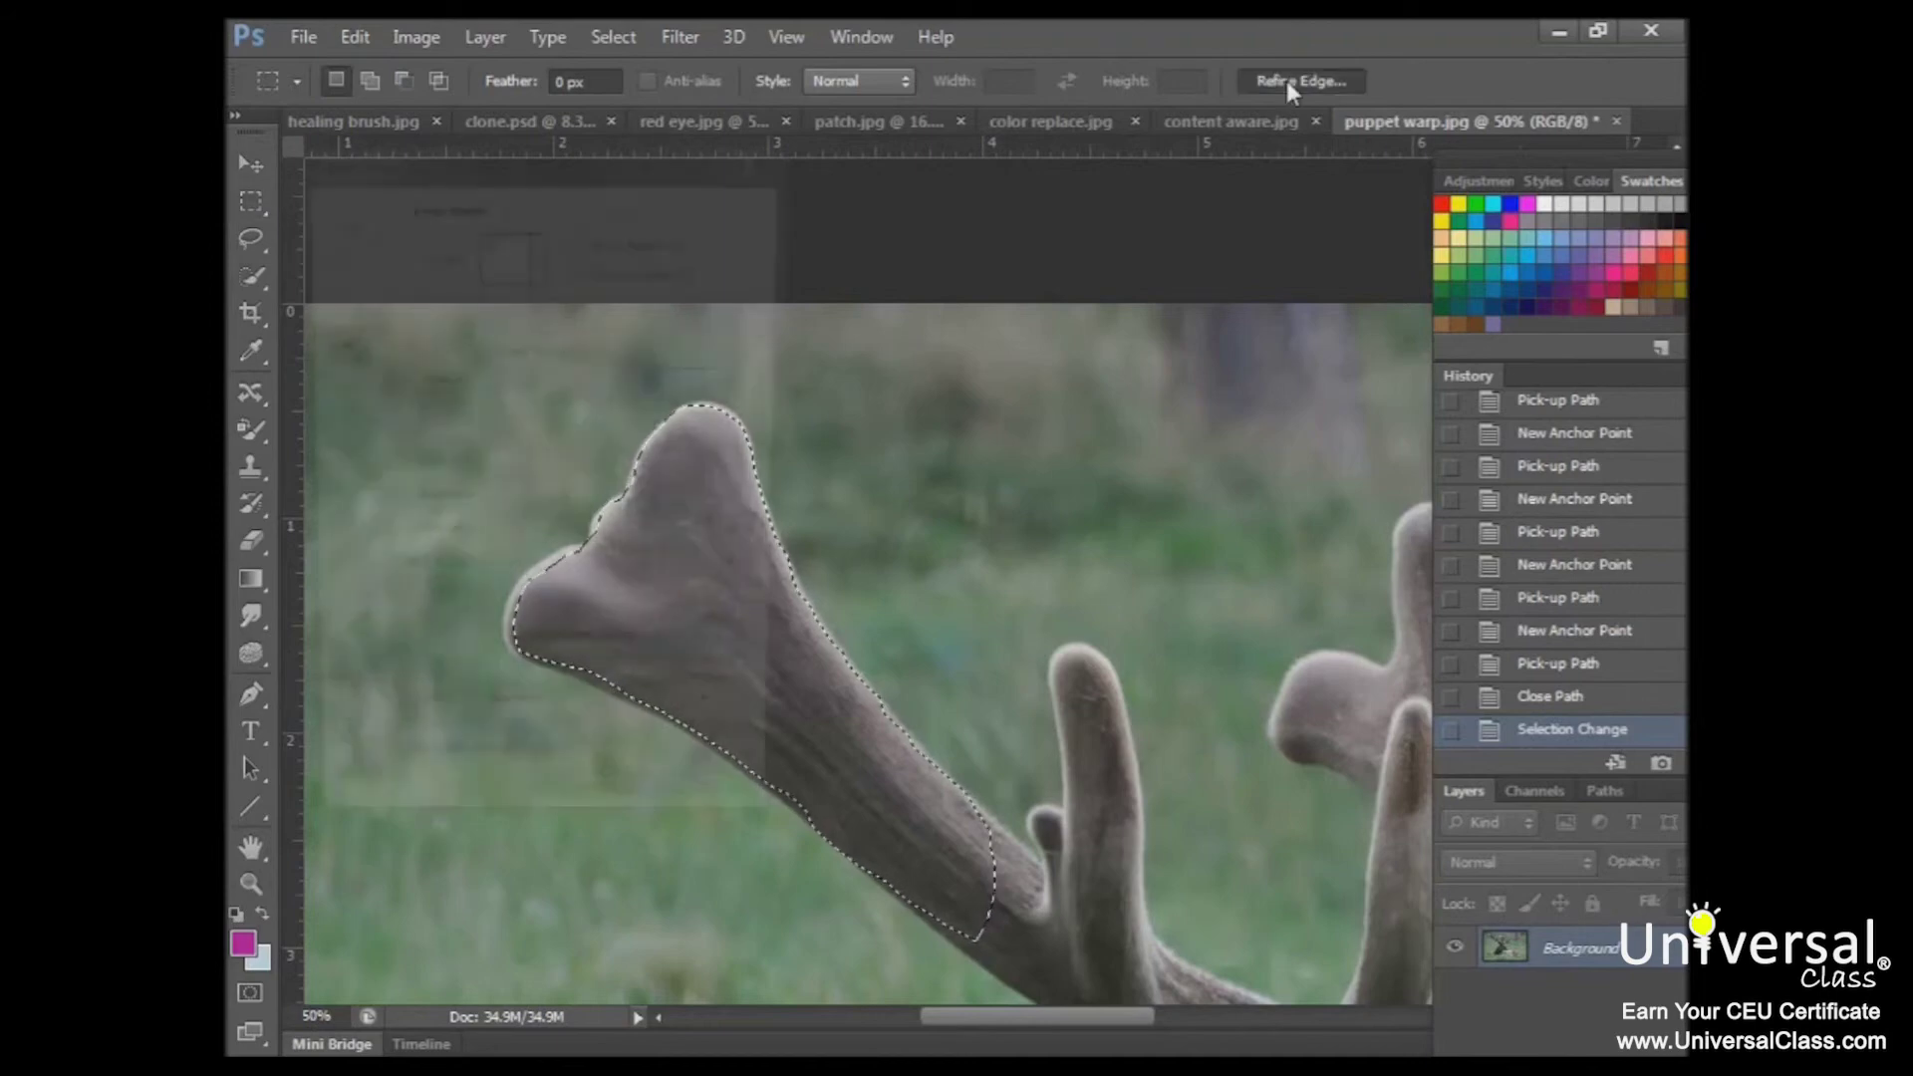
{"action": "left_click_drag", "start_coordinate": [625, 185], "coordinate": [1375, 188]}
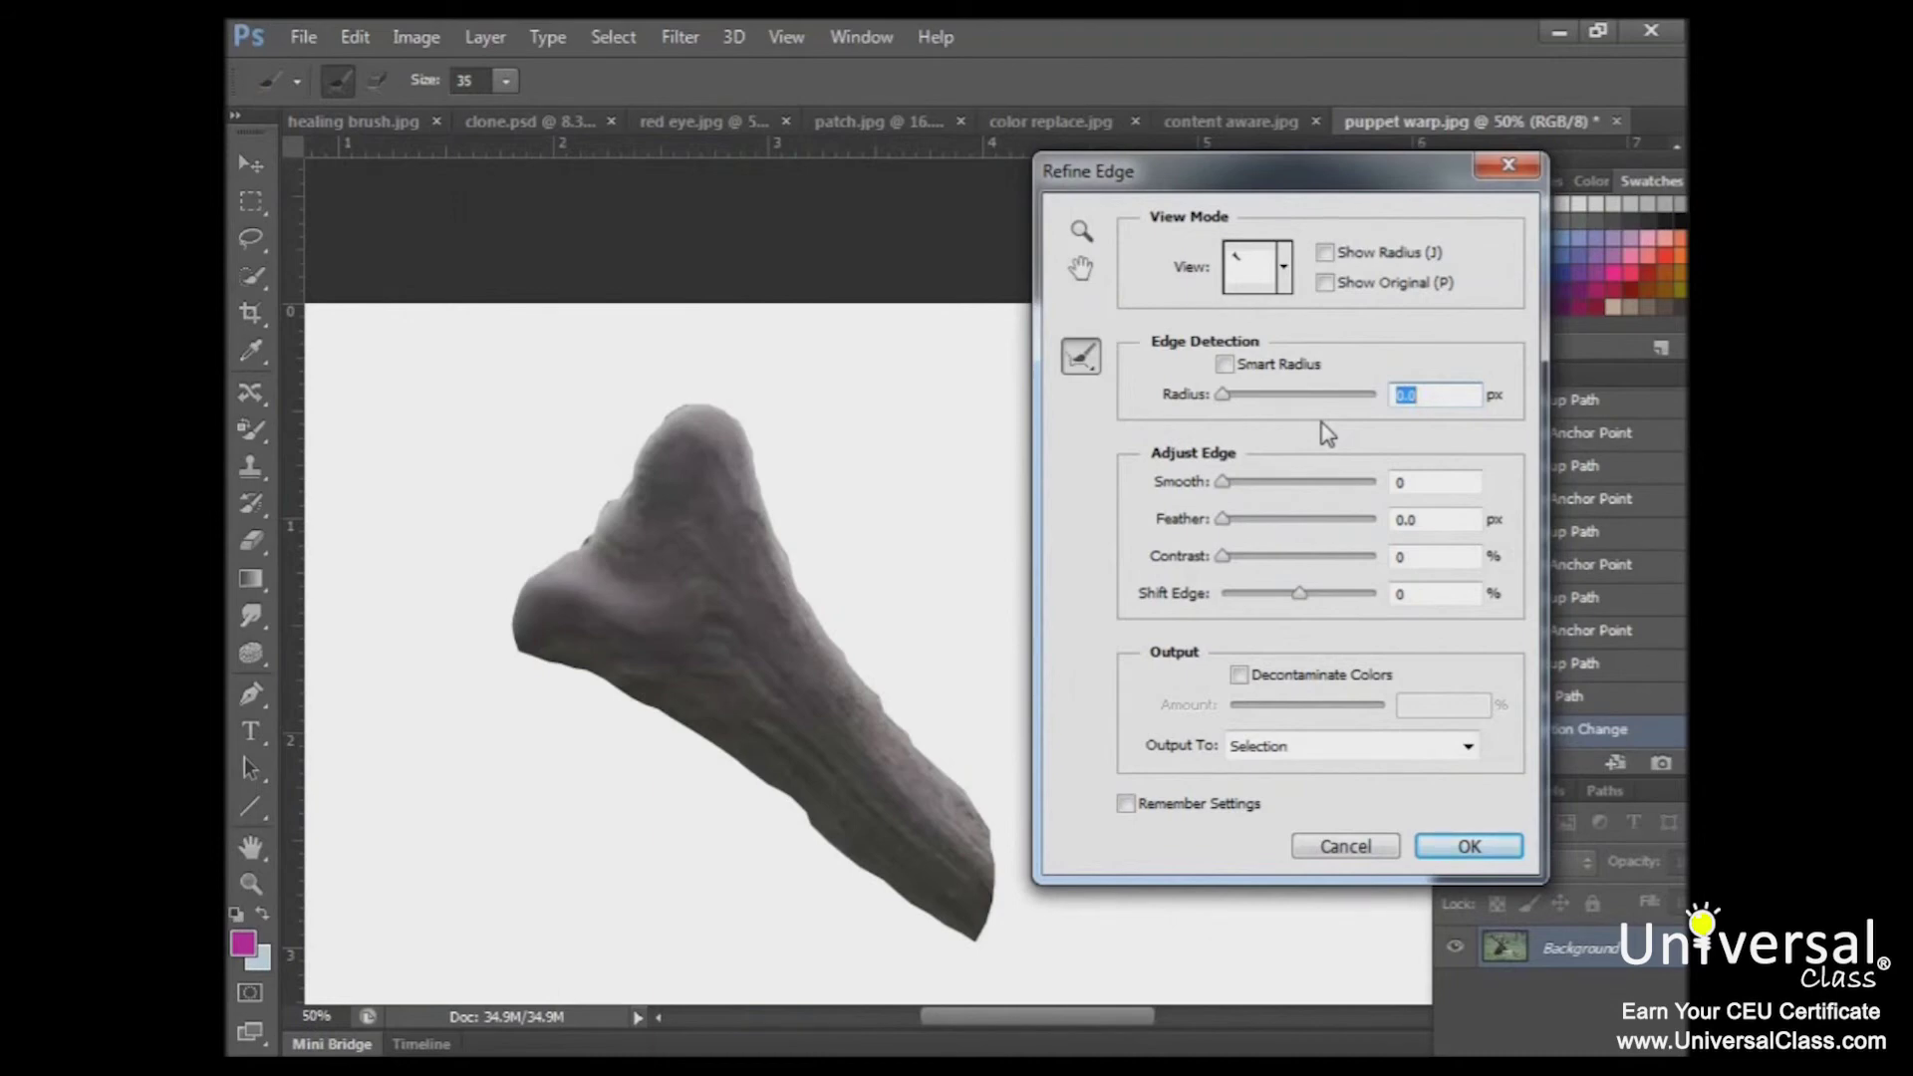
{"action": "left_click", "coordinate": [1468, 747]}
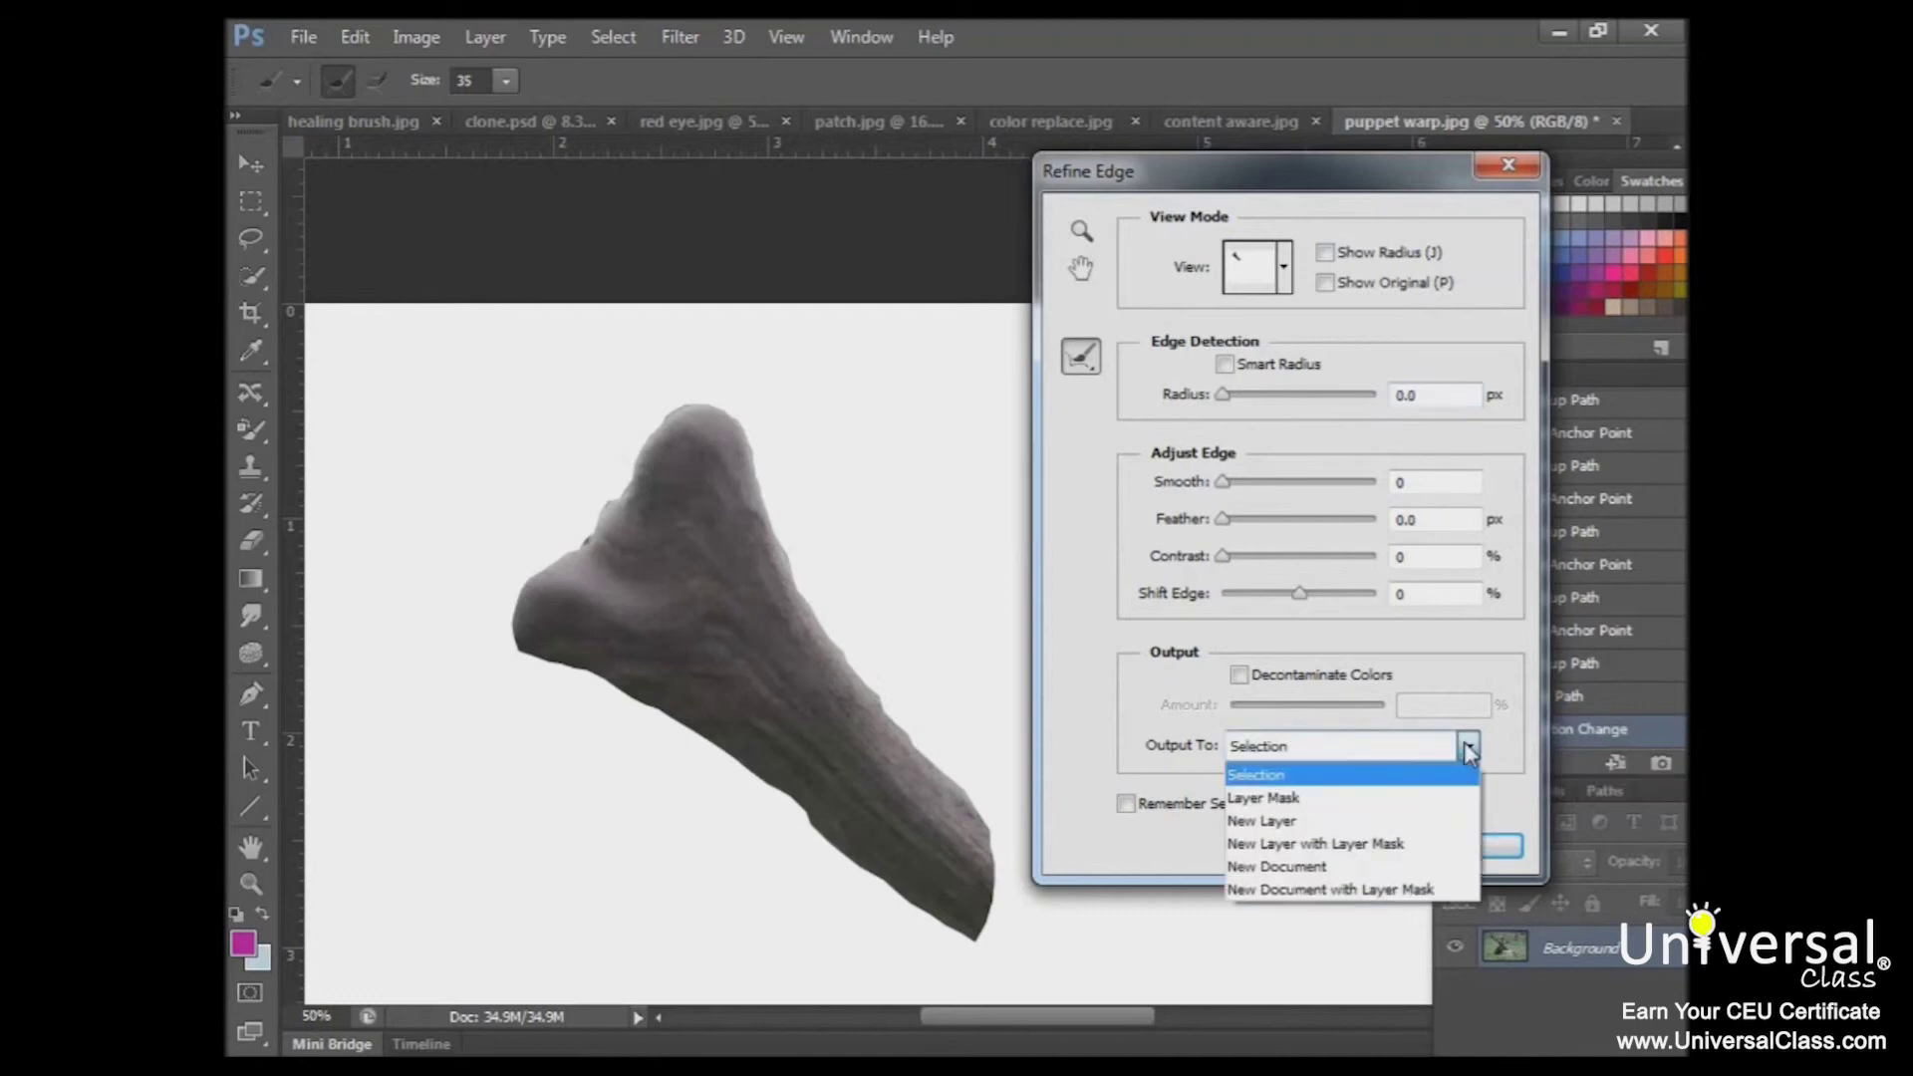
{"action": "left_click", "coordinate": [1367, 844]}
{"action": "left_click_drag", "start_coordinate": [1224, 483], "coordinate": [1329, 496]}
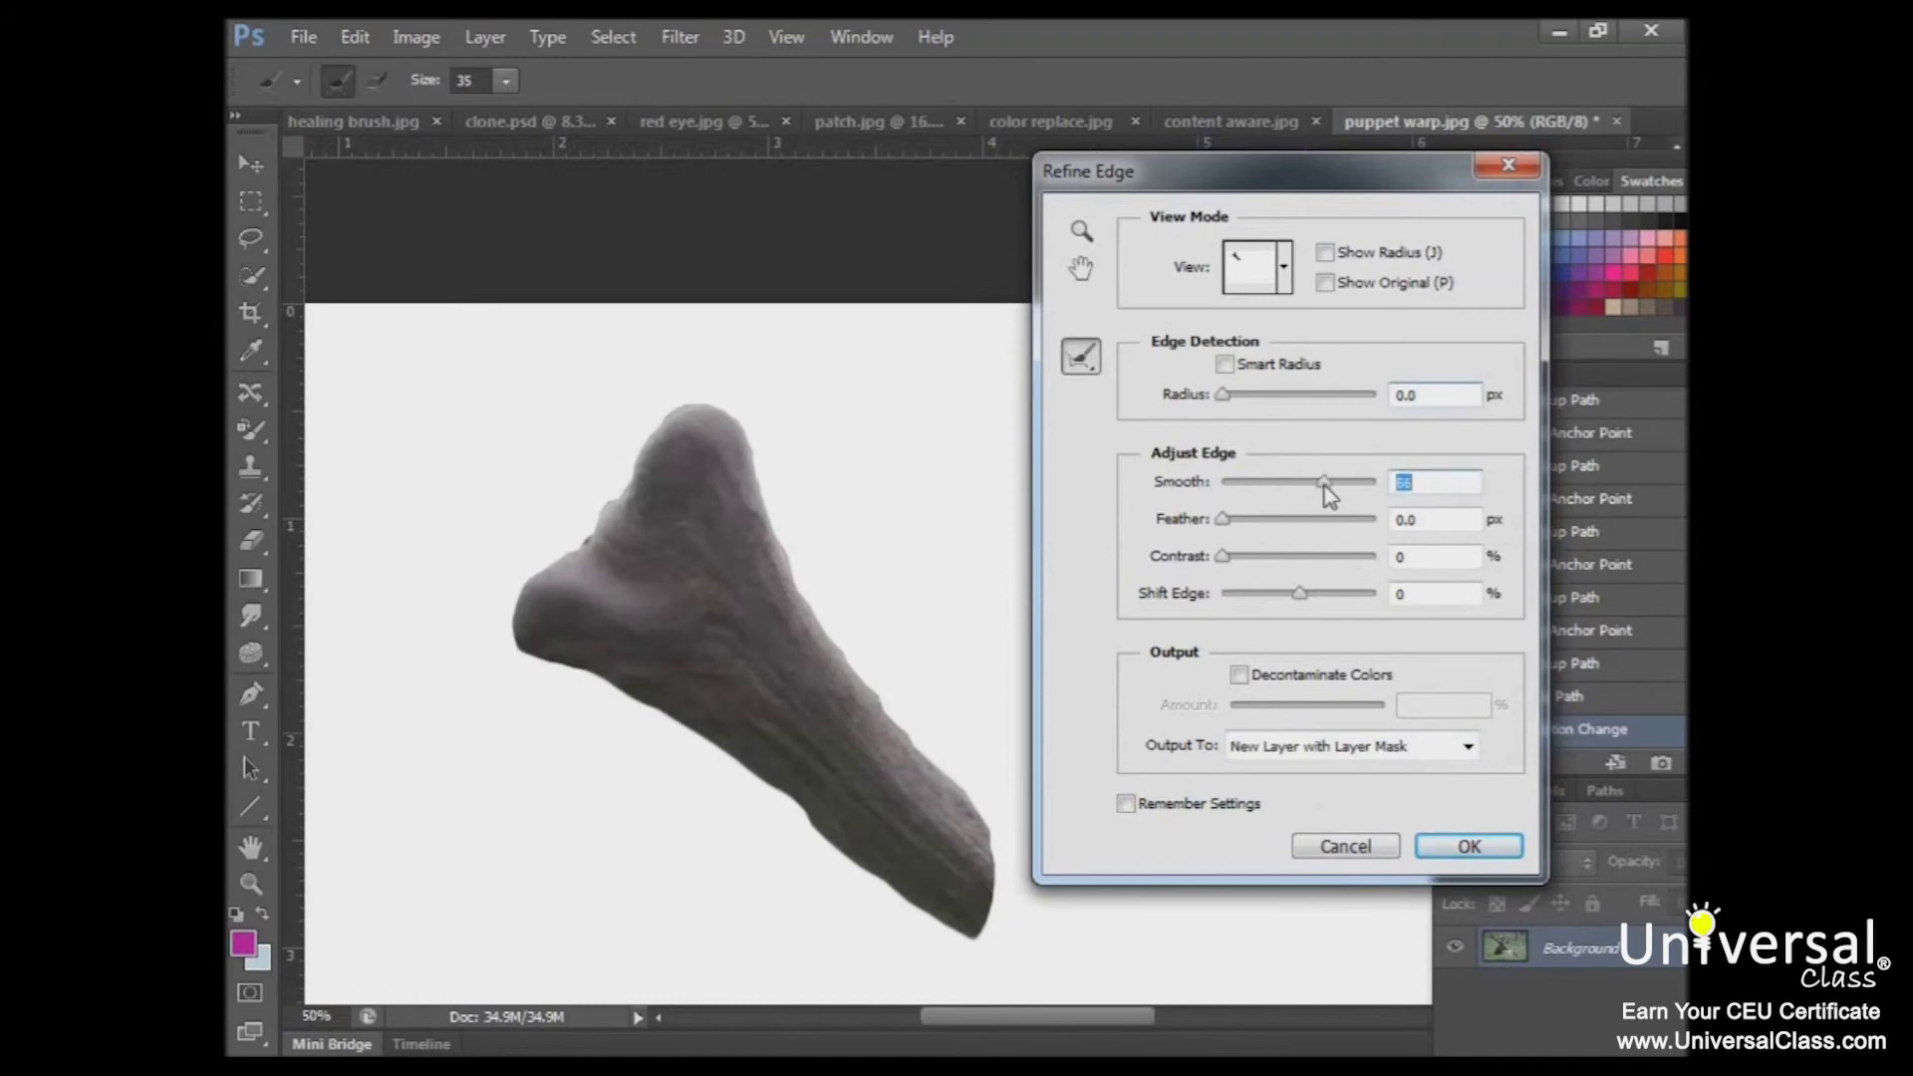
{"action": "left_click_drag", "start_coordinate": [1226, 521], "coordinate": [1261, 525]}
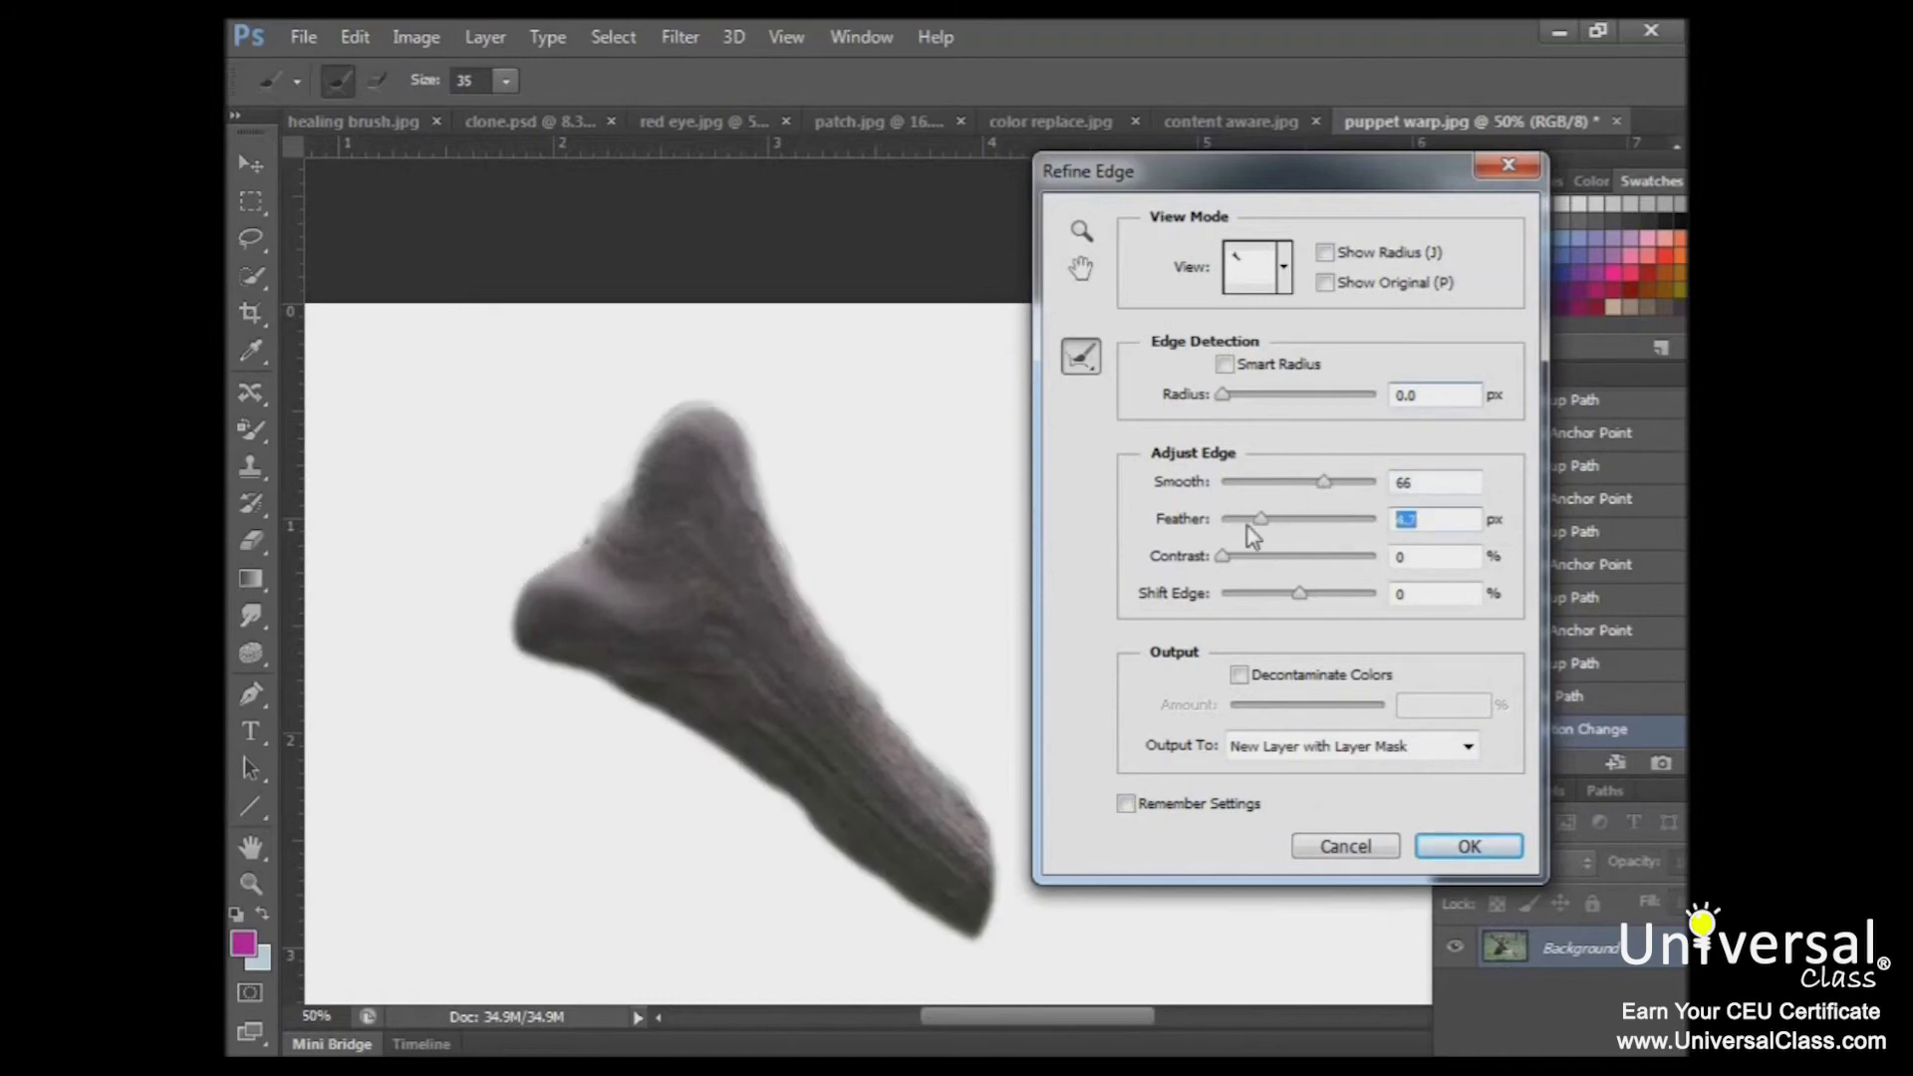
{"action": "left_click", "coordinate": [1467, 847]}
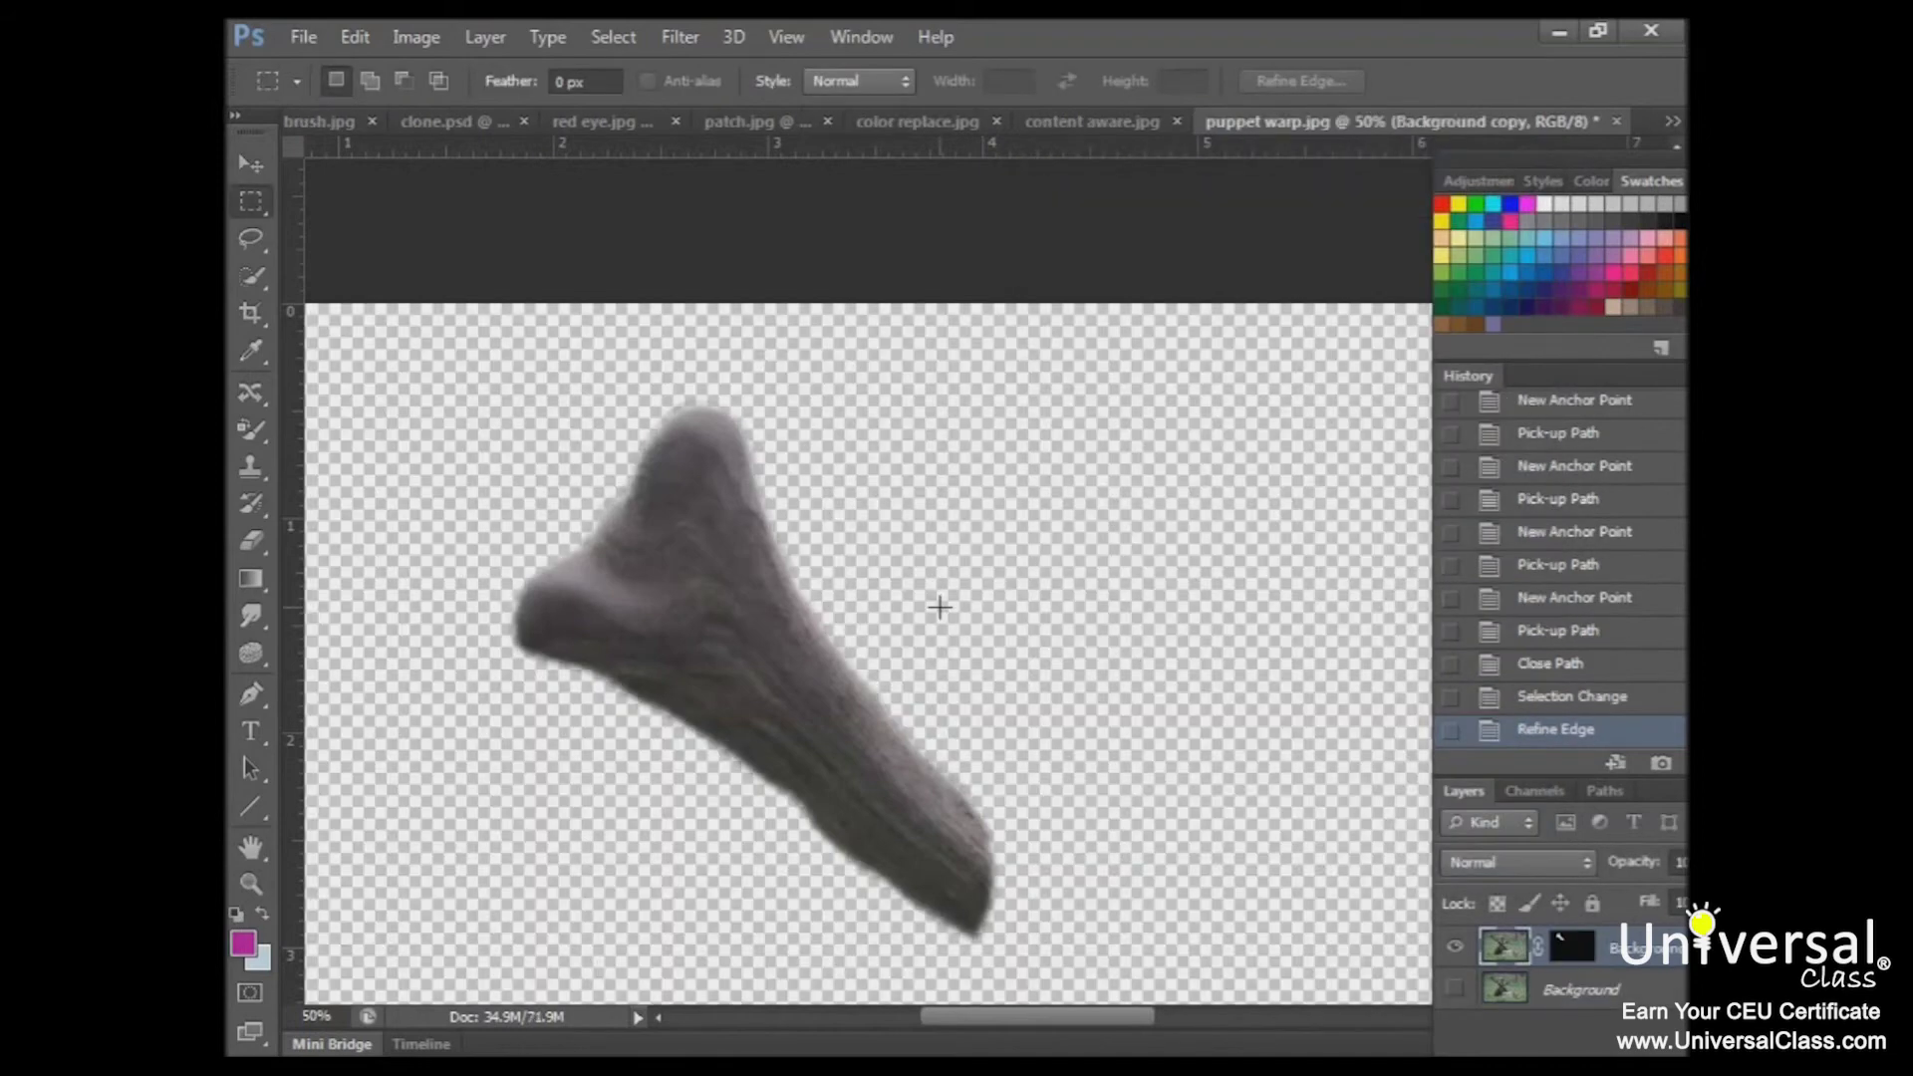
Make the Background layer visible beneath the masked antler copy.
{"action": "scroll", "coordinate": [1584, 915], "scroll_direction": "down", "scroll_amount": 2}
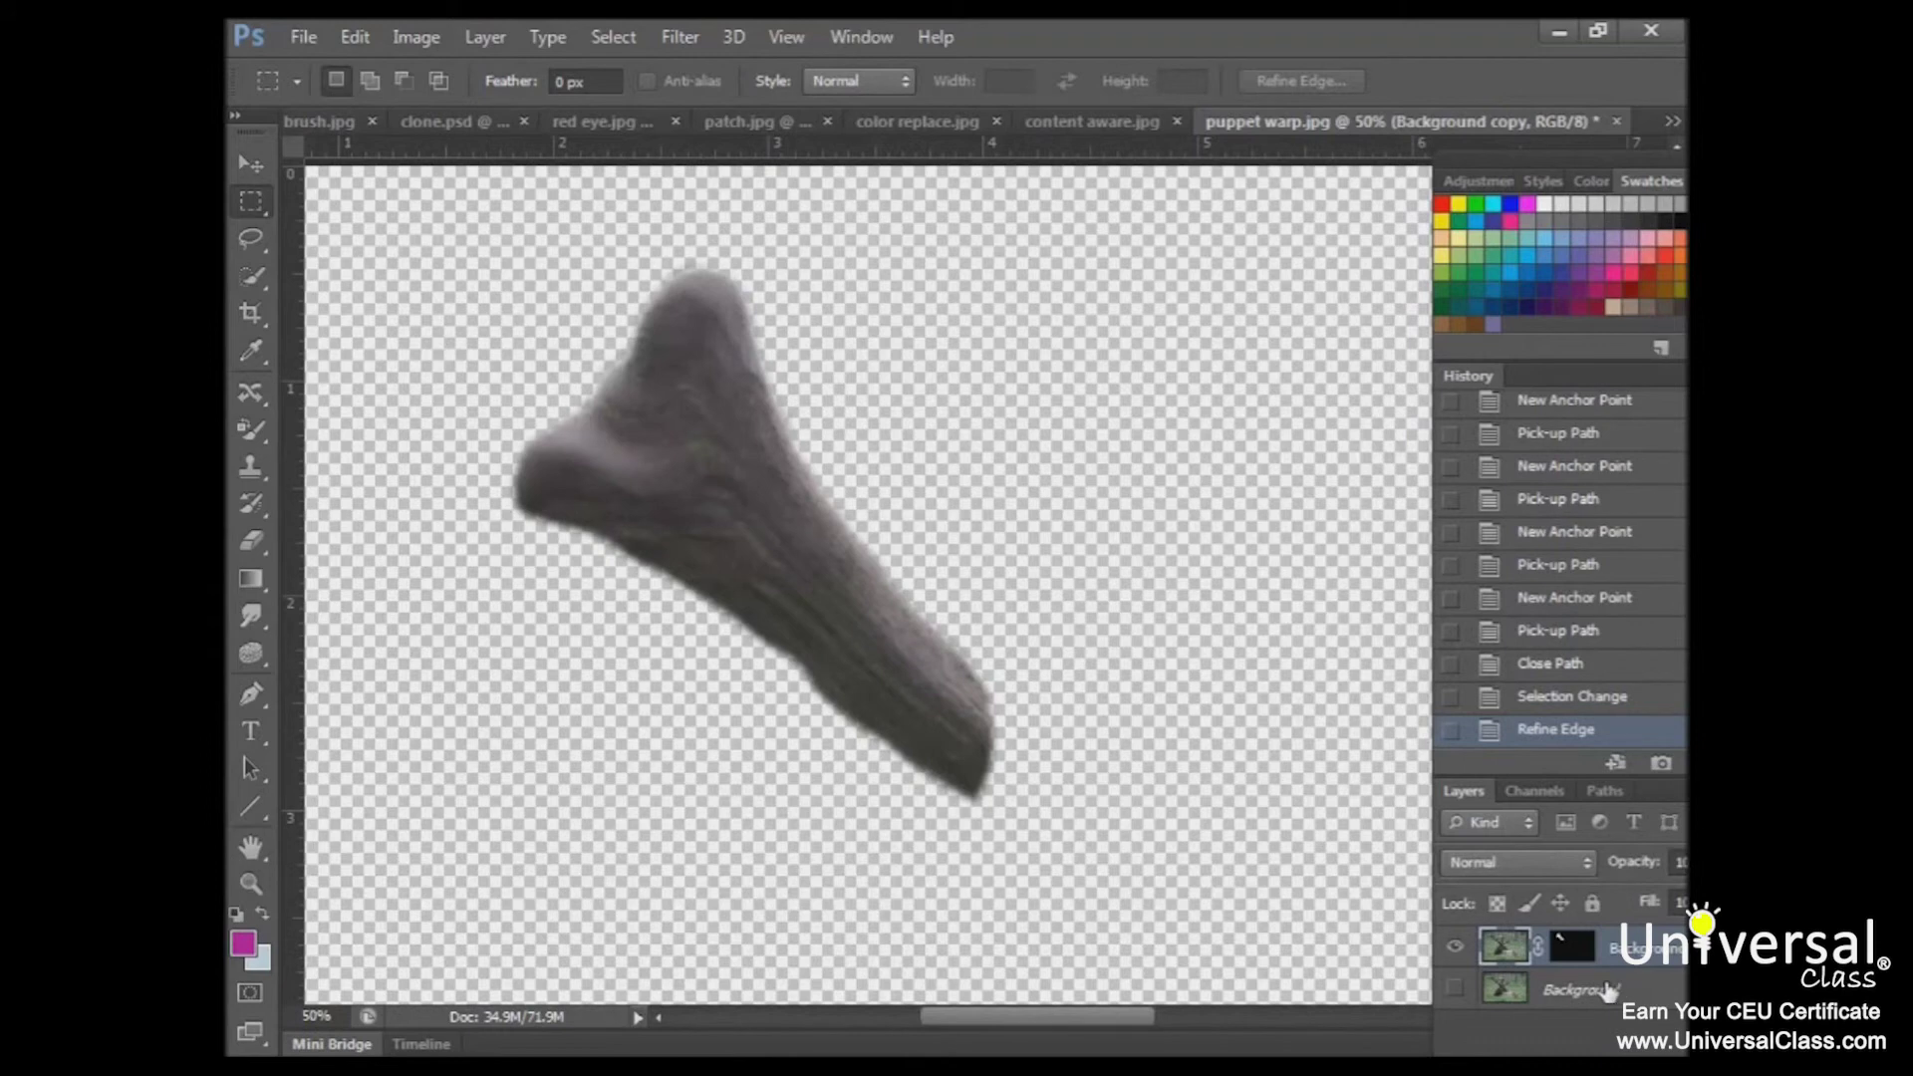
{"action": "left_click", "coordinate": [1456, 989]}
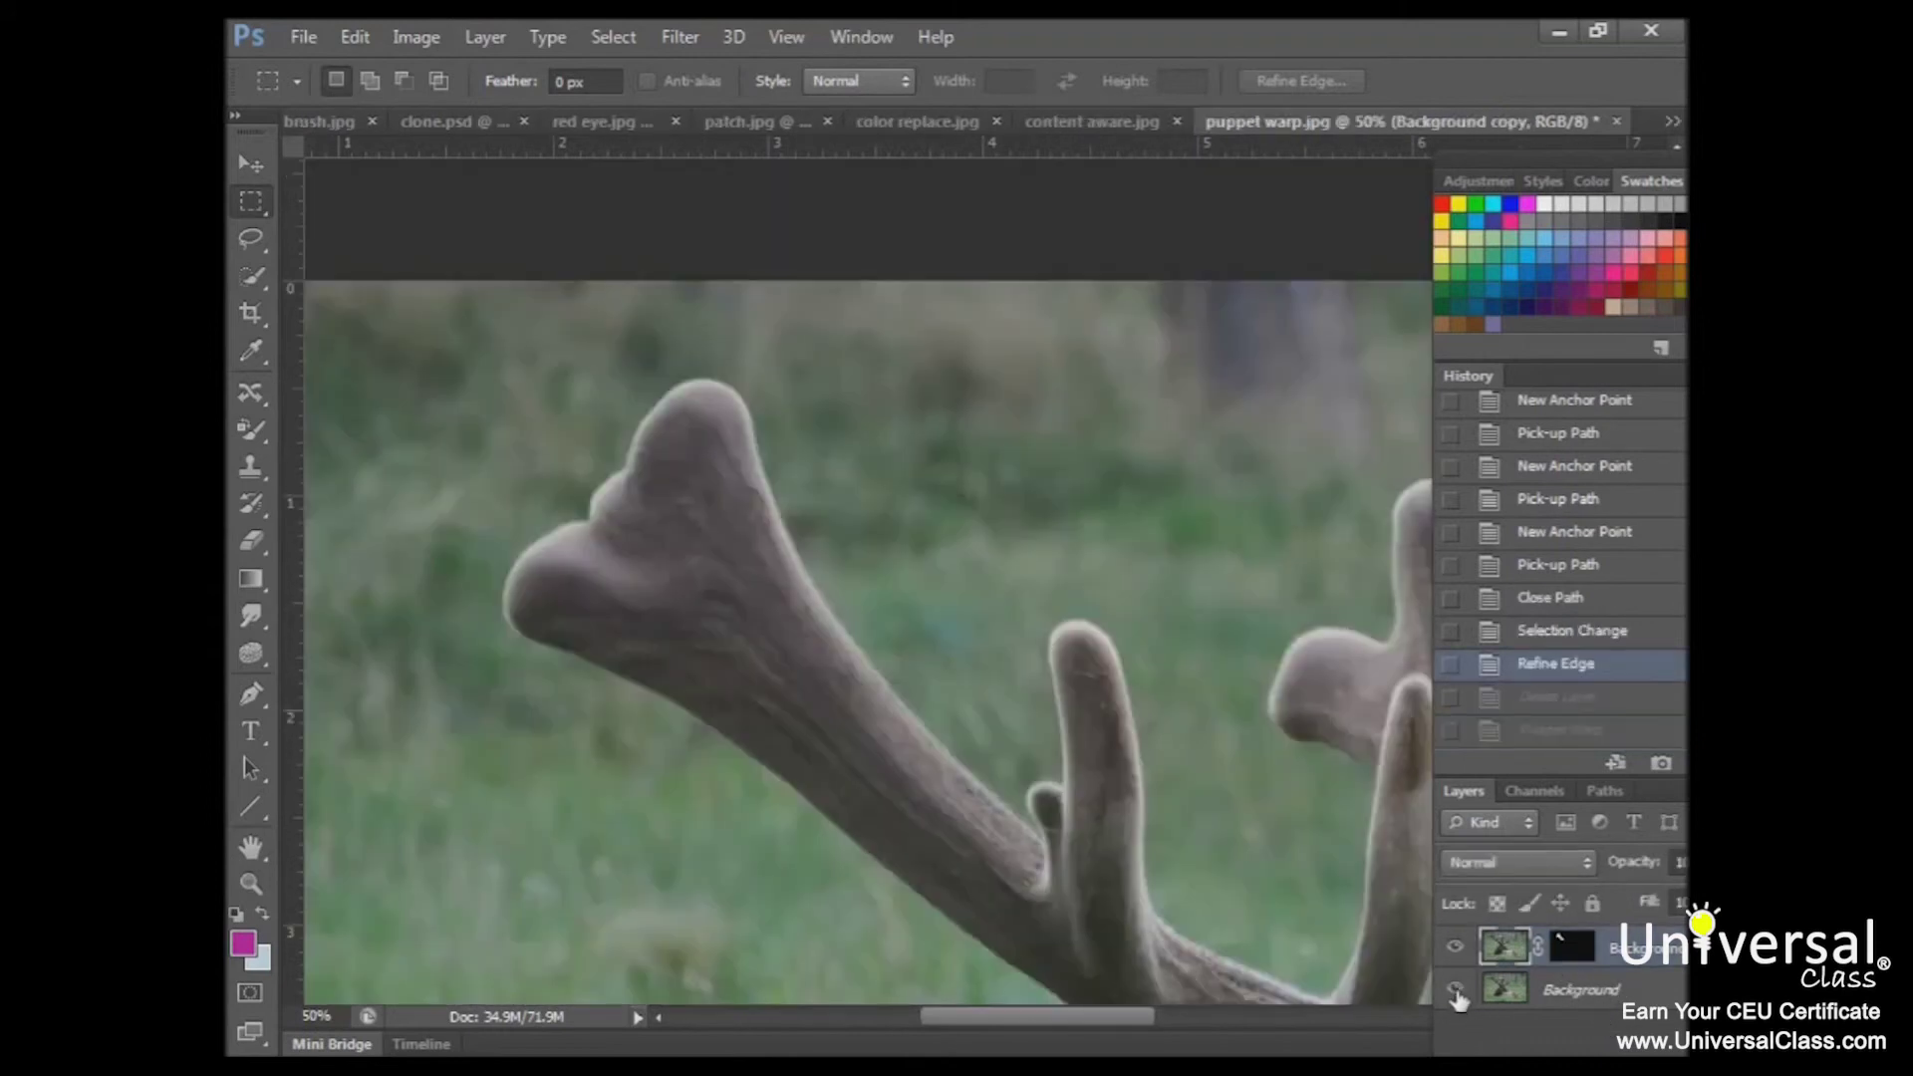
{"action": "left_click", "coordinate": [1456, 992]}
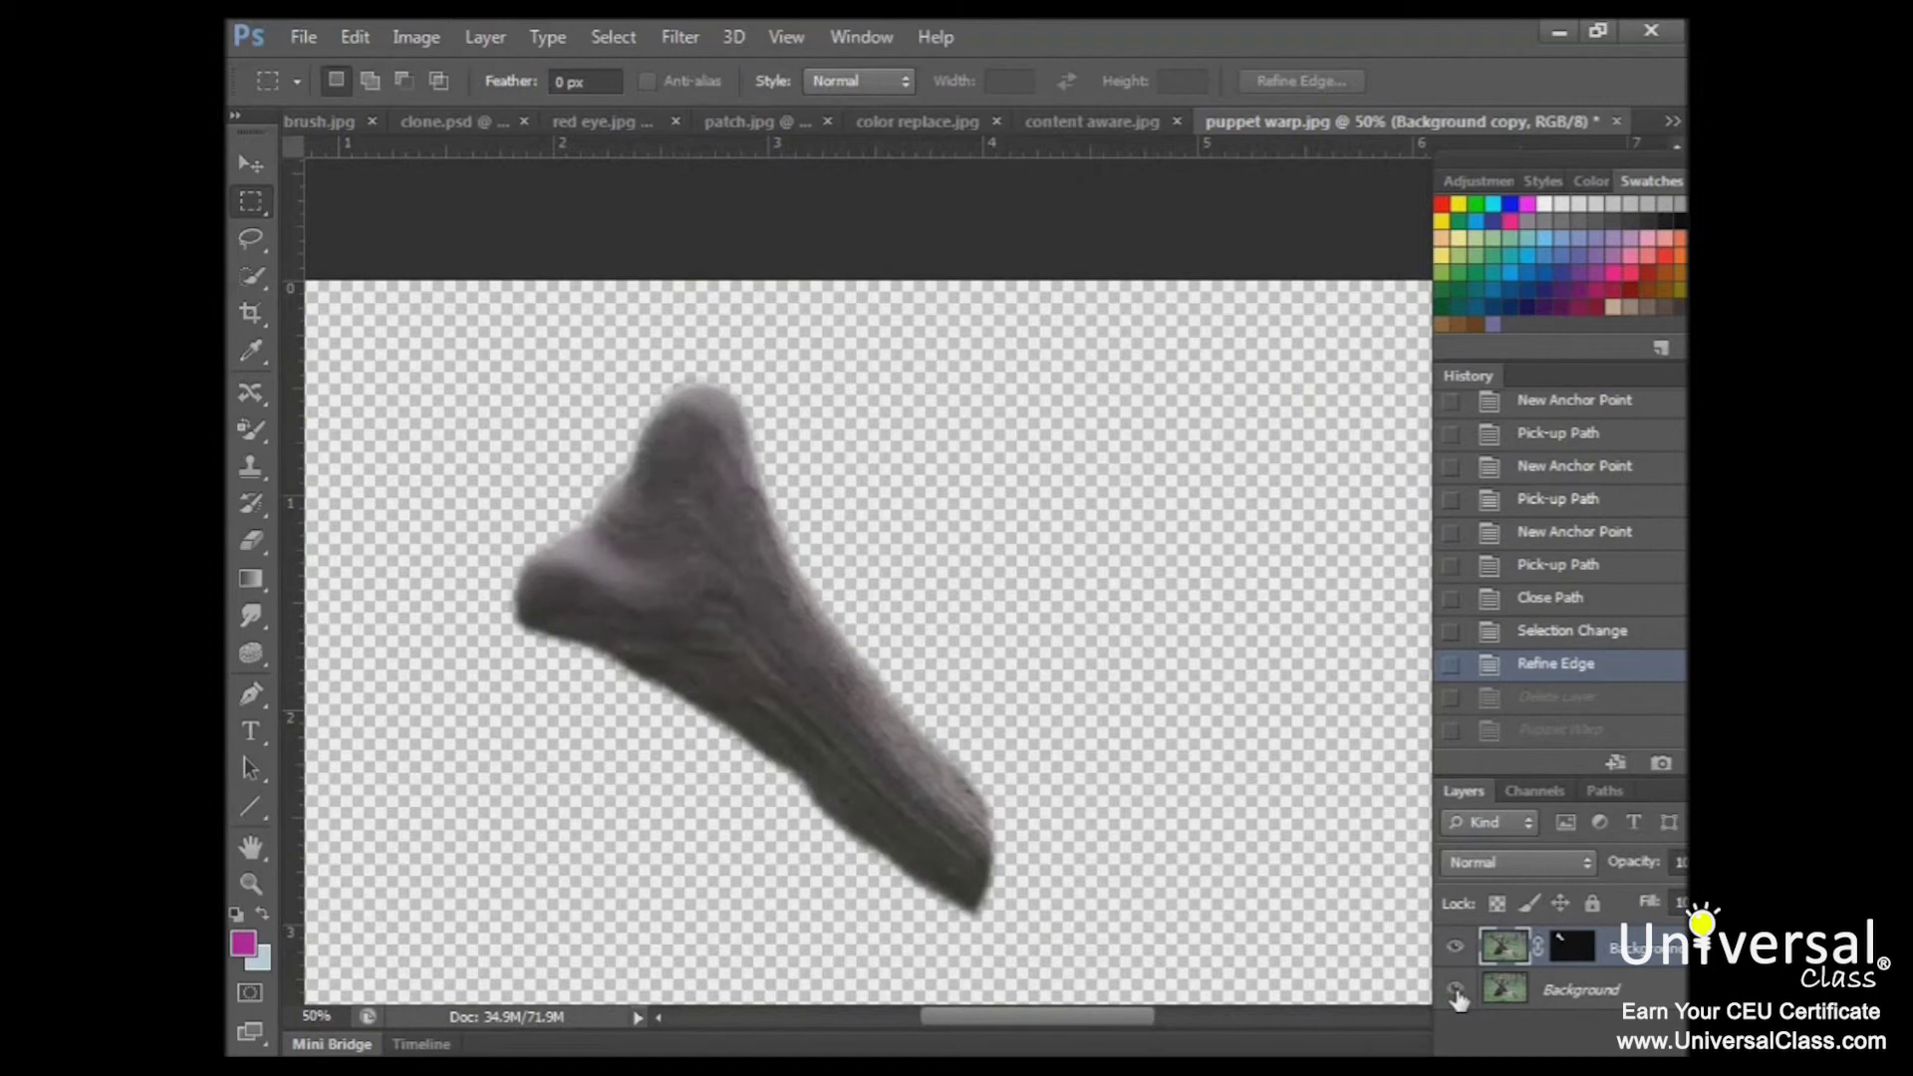
{"action": "left_click", "coordinate": [1456, 991]}
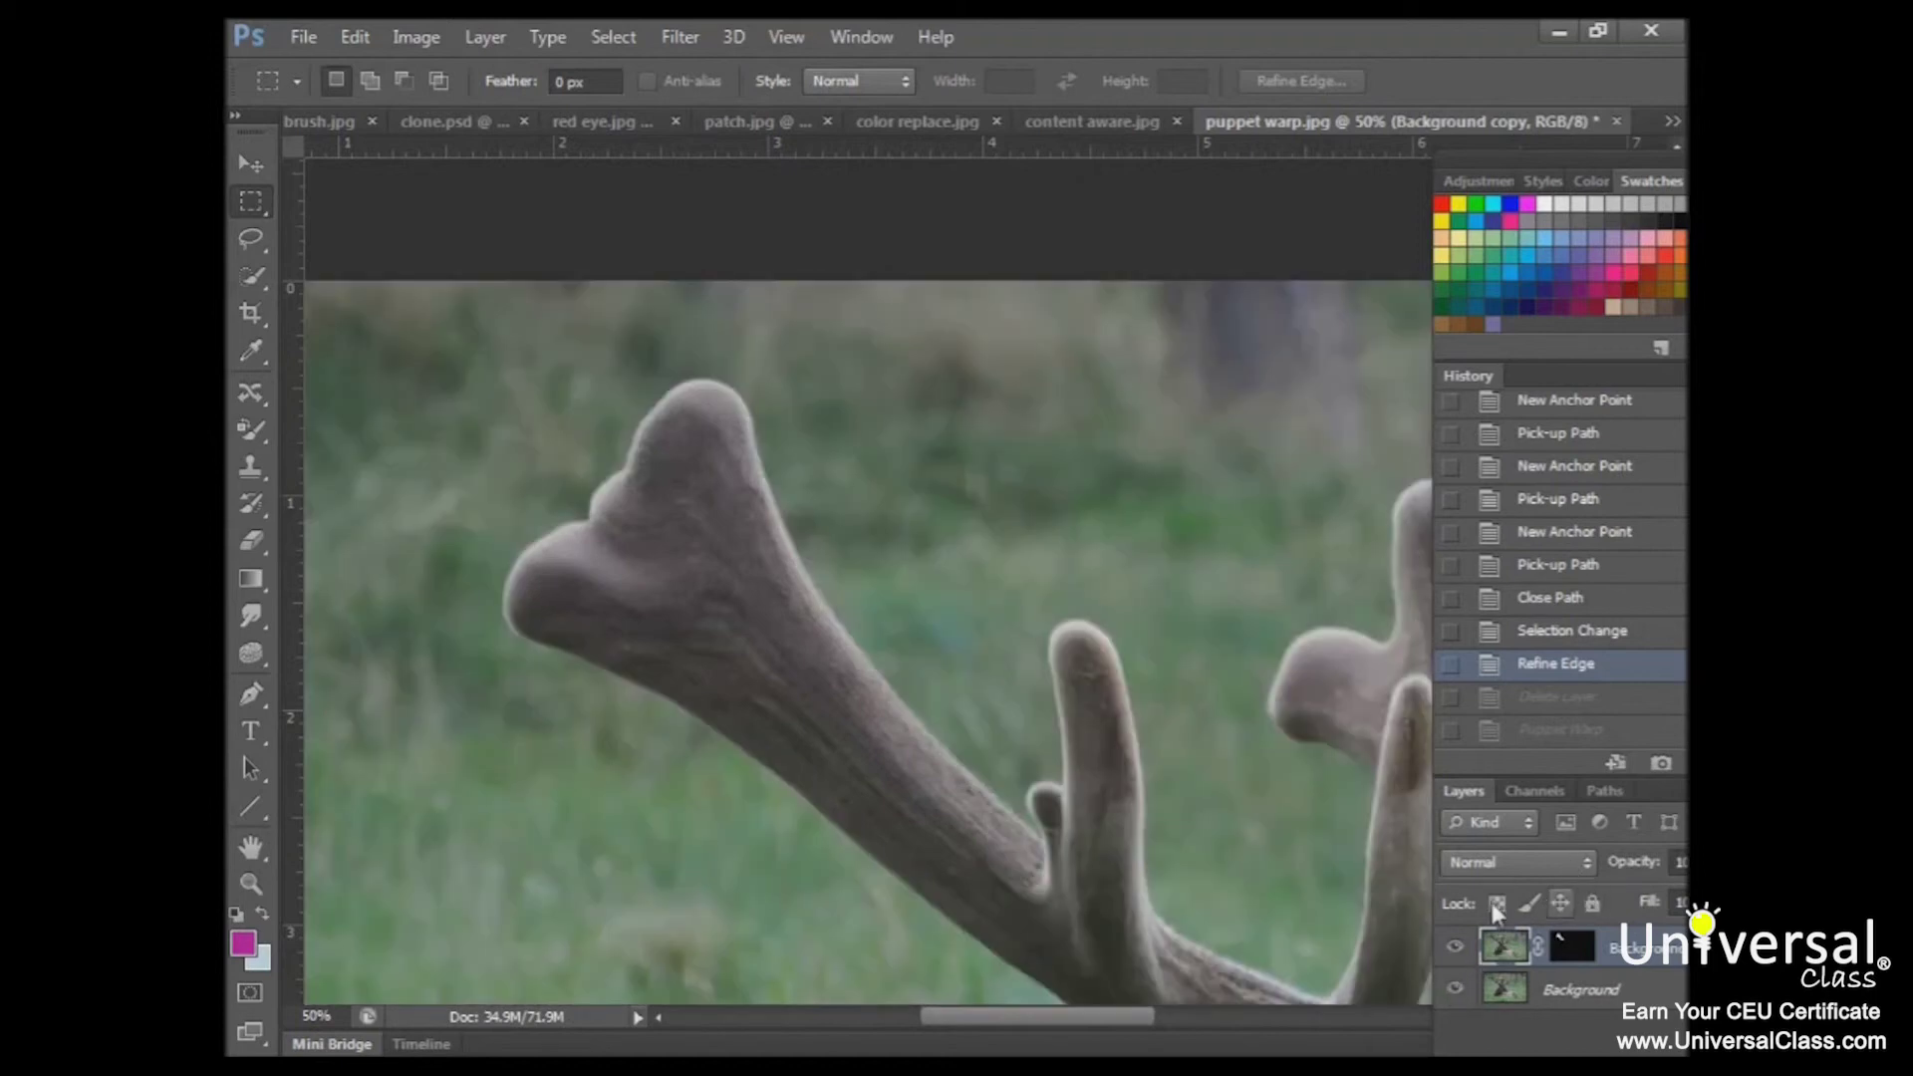
Start Puppet Warp on the antler copy layer and place pins around the antler's tips and along both sides of its shaft.
{"action": "left_click", "coordinate": [335, 27]}
{"action": "left_click", "coordinate": [1515, 959]}
{"action": "left_click", "coordinate": [363, 37]}
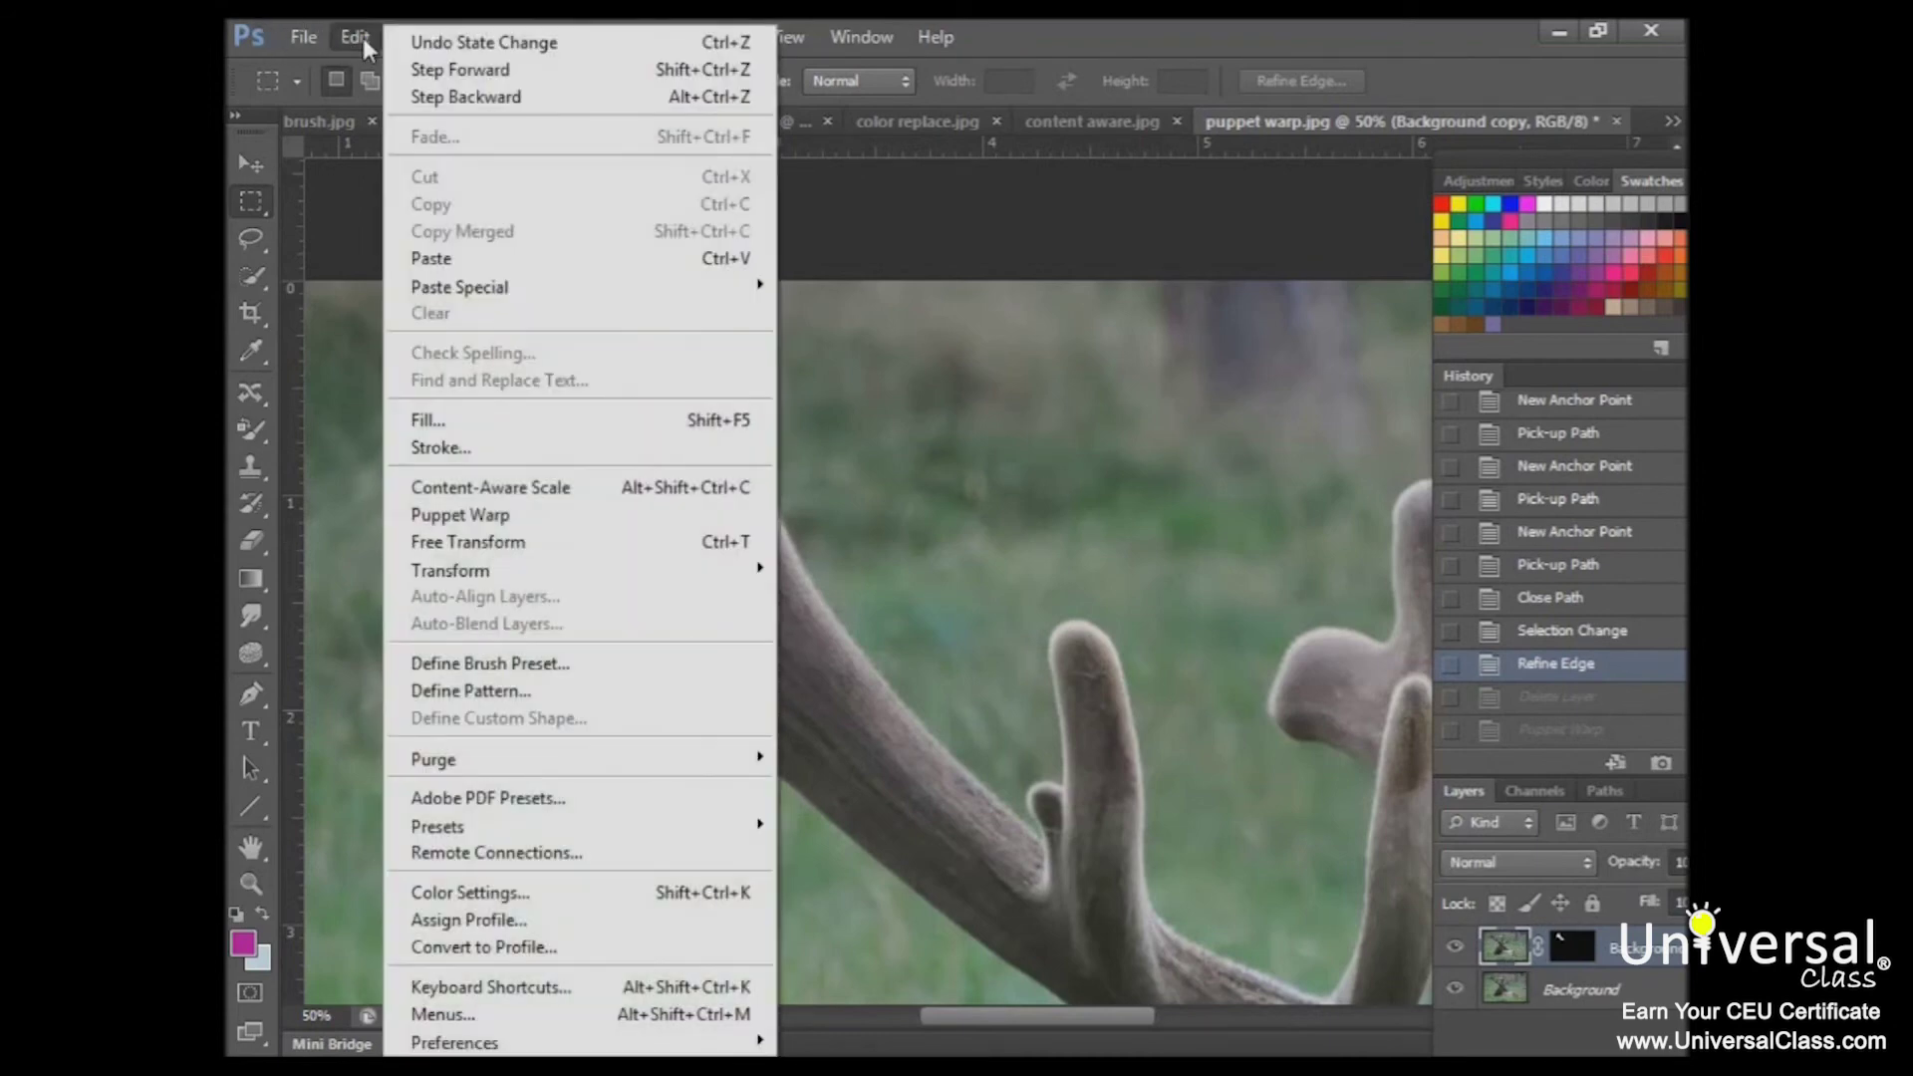
{"action": "left_click", "coordinate": [504, 513]}
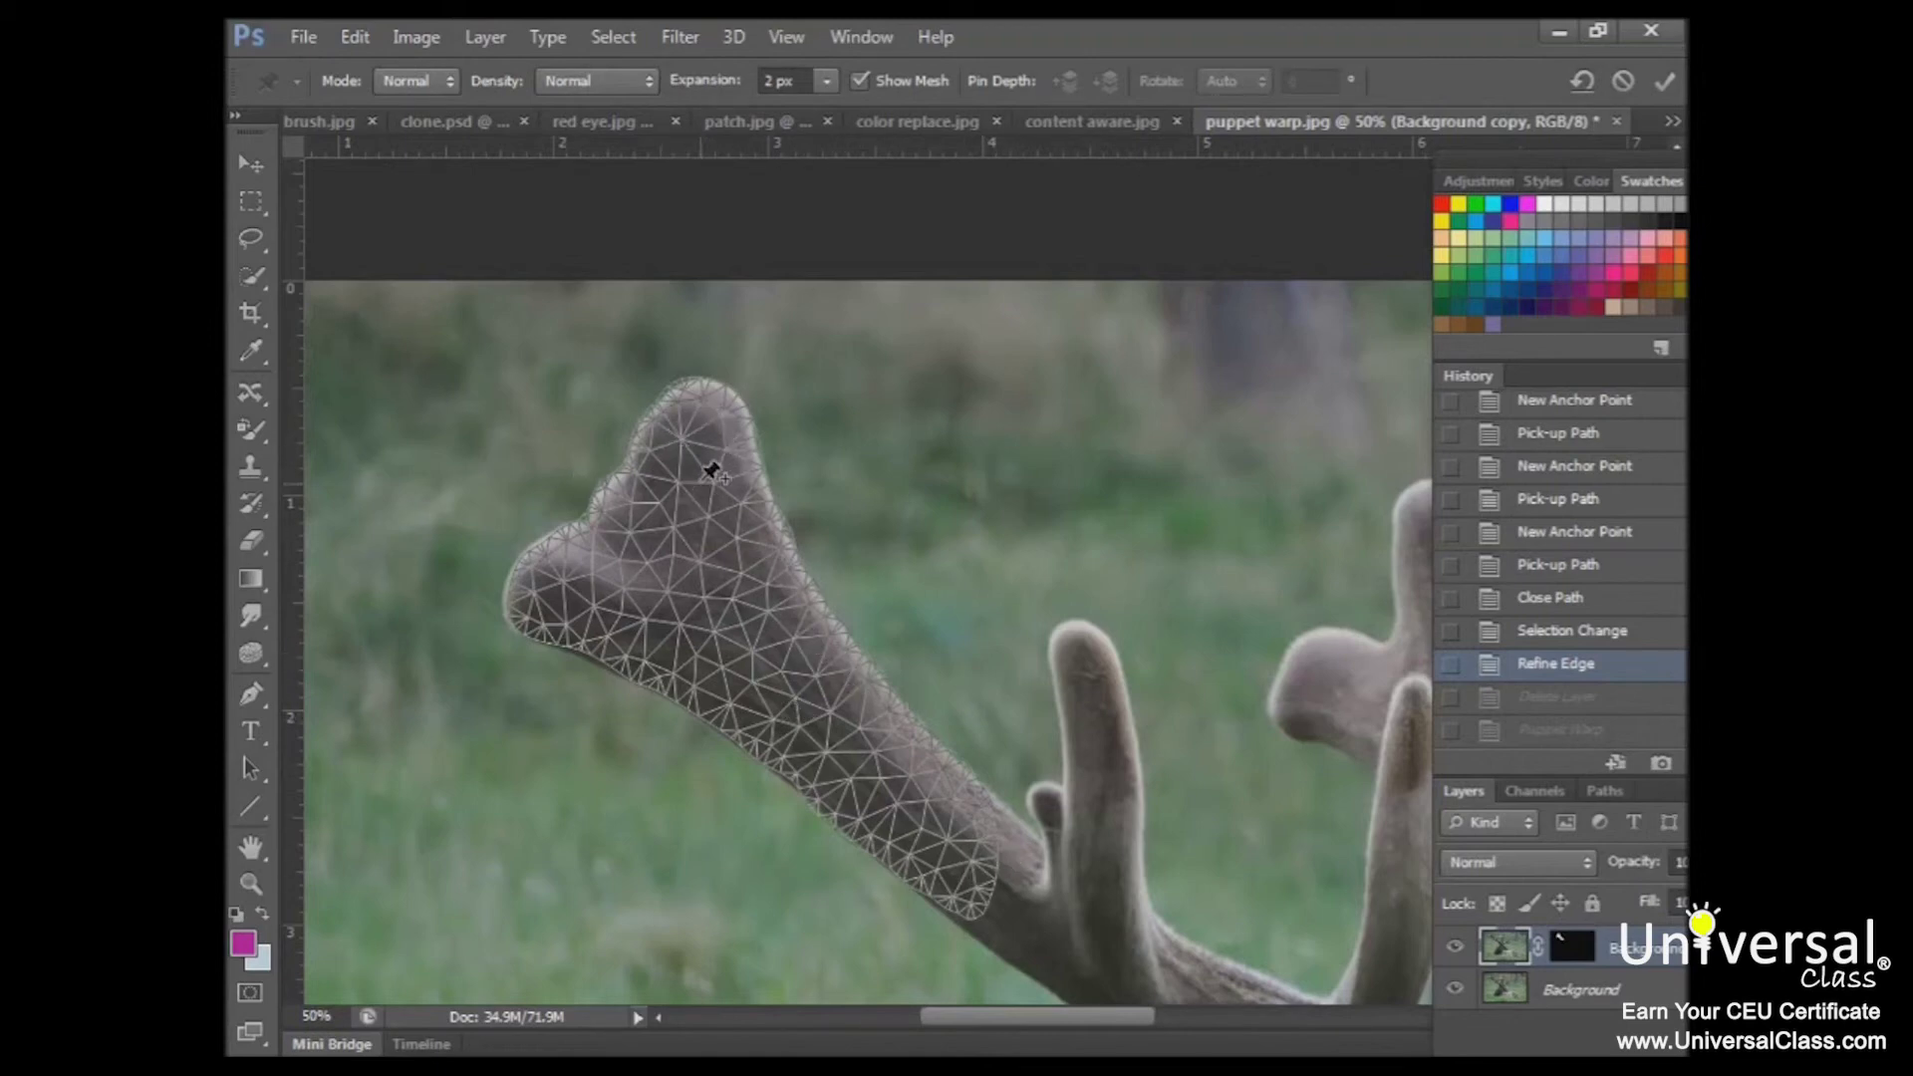
{"action": "left_click", "coordinate": [808, 576]}
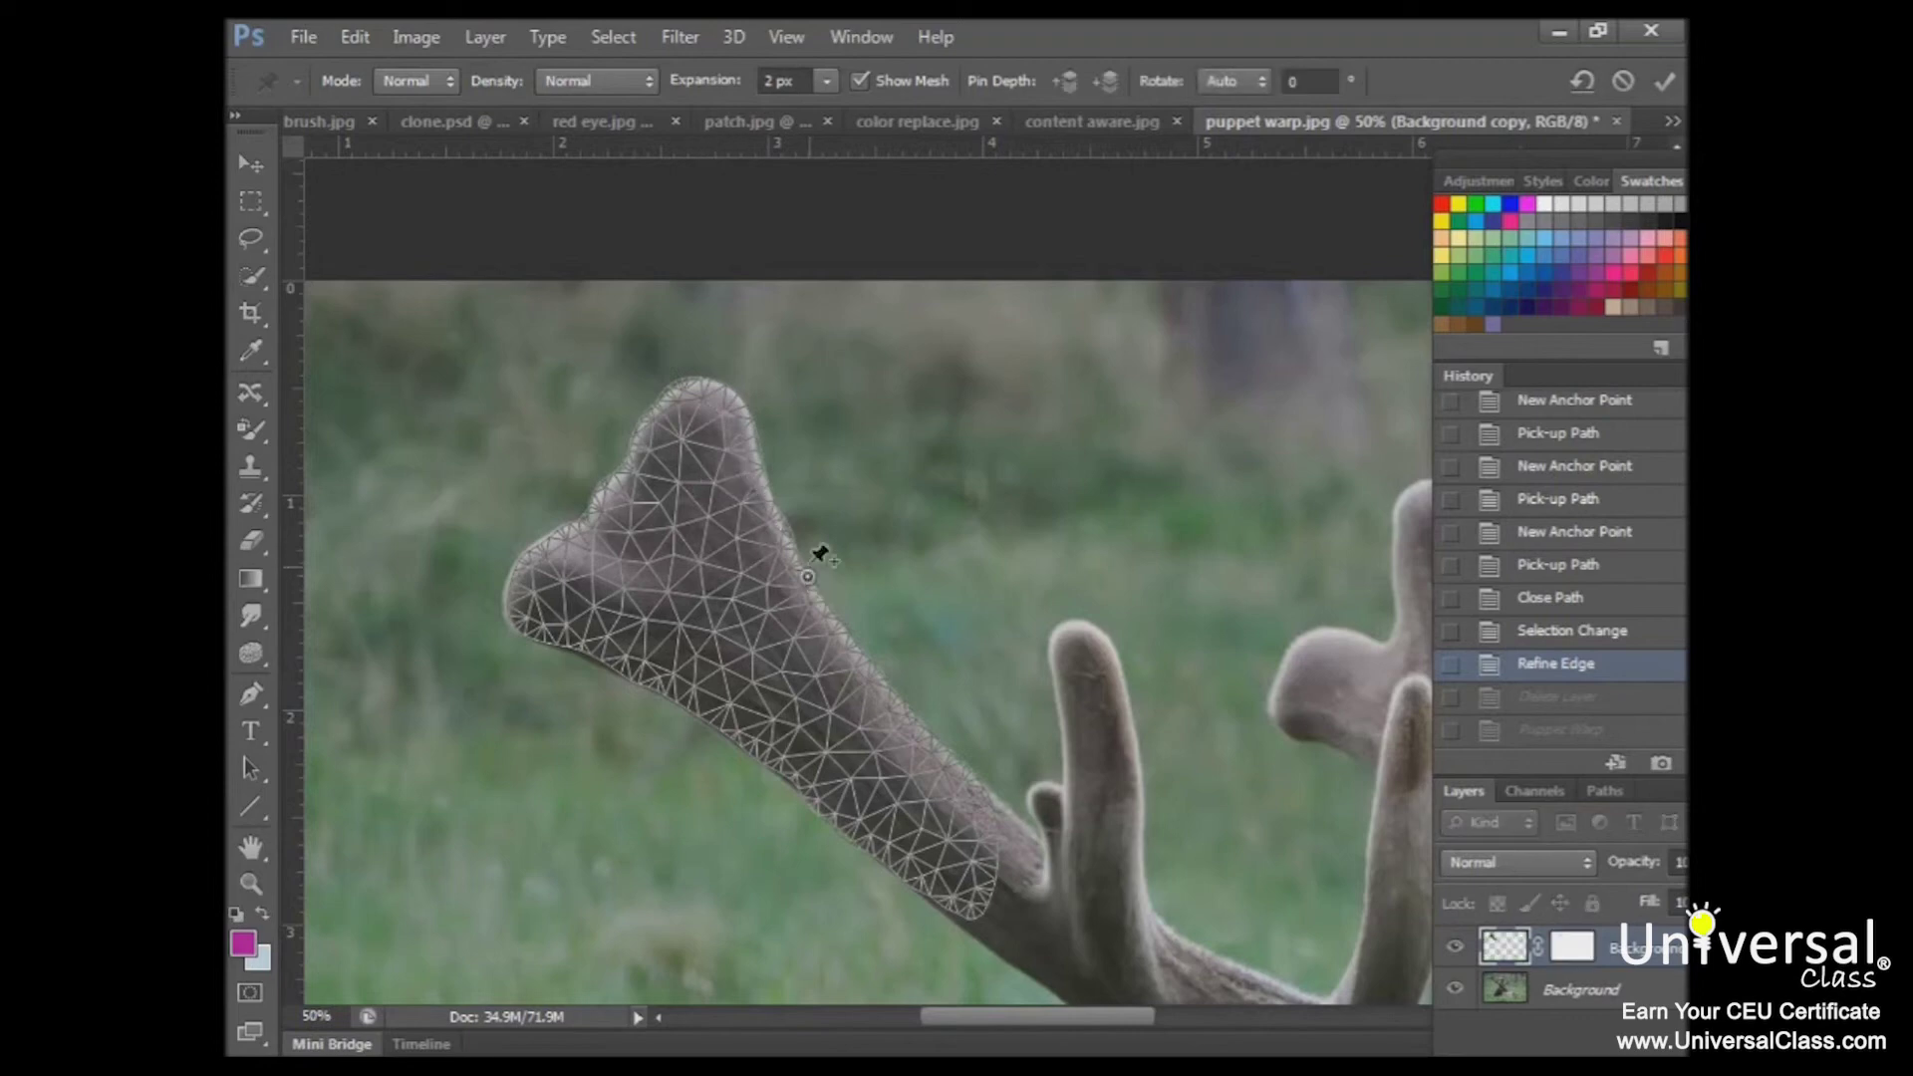
{"action": "left_click", "coordinate": [759, 457]}
{"action": "left_click", "coordinate": [745, 410]}
{"action": "left_click", "coordinate": [672, 381]}
{"action": "left_click", "coordinate": [618, 473]}
{"action": "left_click", "coordinate": [584, 513]}
{"action": "left_click", "coordinate": [549, 539]}
{"action": "left_click", "coordinate": [509, 597]}
{"action": "left_click", "coordinate": [587, 649]}
{"action": "left_click", "coordinate": [667, 694]}
{"action": "left_click", "coordinate": [721, 724]}
{"action": "left_click", "coordinate": [752, 751]}
{"action": "left_click", "coordinate": [807, 788]}
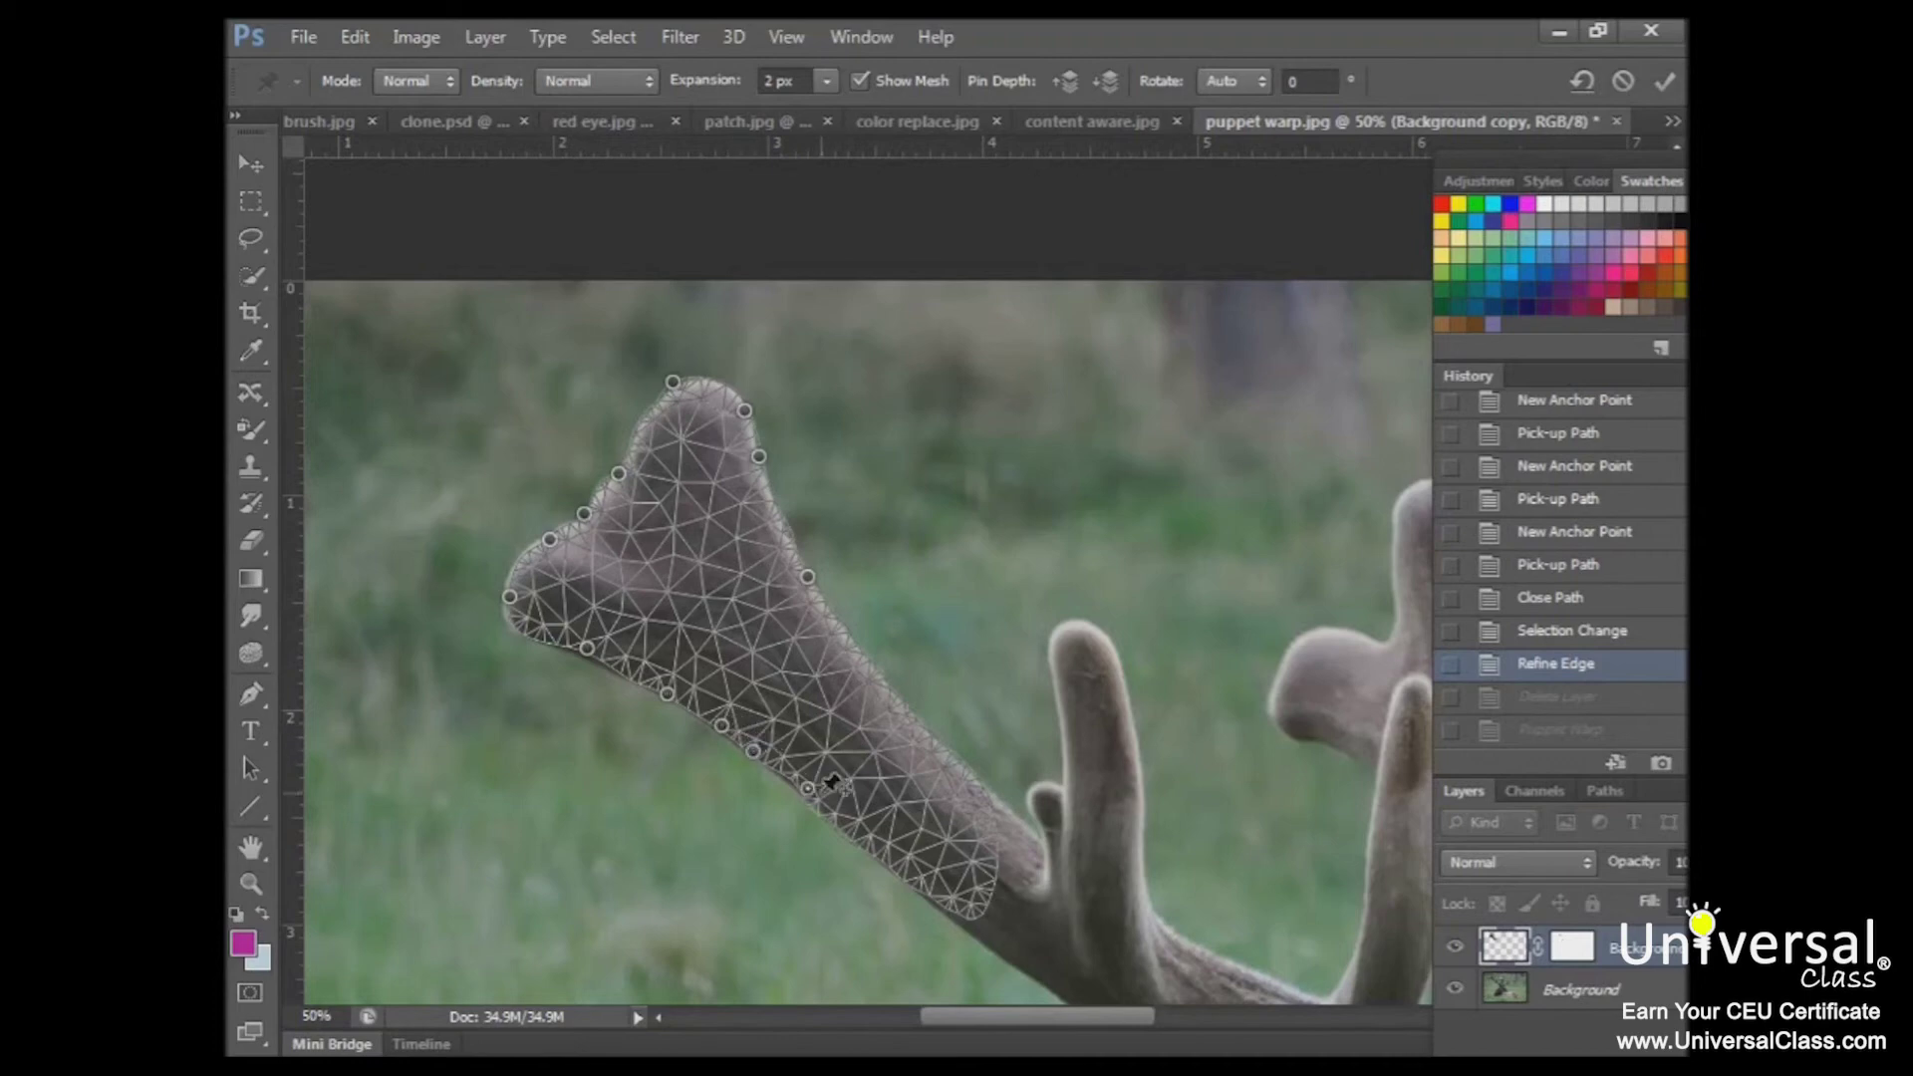
{"action": "left_click", "coordinate": [831, 814]}
{"action": "left_click", "coordinate": [876, 799]}
{"action": "left_click", "coordinate": [890, 763]}
{"action": "left_click", "coordinate": [893, 713]}
{"action": "left_click", "coordinate": [881, 680]}
{"action": "left_click", "coordinate": [854, 642]}
{"action": "left_click", "coordinate": [832, 616]}
{"action": "left_click", "coordinate": [813, 588]}
Reshape the antler by moving pins inward along the shaft and fork and raising the lower-left tip, and commit the warp.
{"action": "left_click_drag", "start_coordinate": [815, 589], "coordinate": [797, 651]}
{"action": "left_click_drag", "start_coordinate": [619, 473], "coordinate": [573, 570]}
{"action": "left_click_drag", "start_coordinate": [630, 664], "coordinate": [629, 662]}
{"action": "left_click_drag", "start_coordinate": [715, 710], "coordinate": [760, 723]}
{"action": "left_click_drag", "start_coordinate": [882, 681], "coordinate": [876, 727]}
{"action": "mouse_move", "coordinate": [853, 646]}
{"action": "left_mouse_down"}
{"action": "mouse_move", "coordinate": [838, 665]}
{"action": "mouse_move", "coordinate": [833, 630]}
{"action": "mouse_move", "coordinate": [836, 658]}
{"action": "left_mouse_up"}
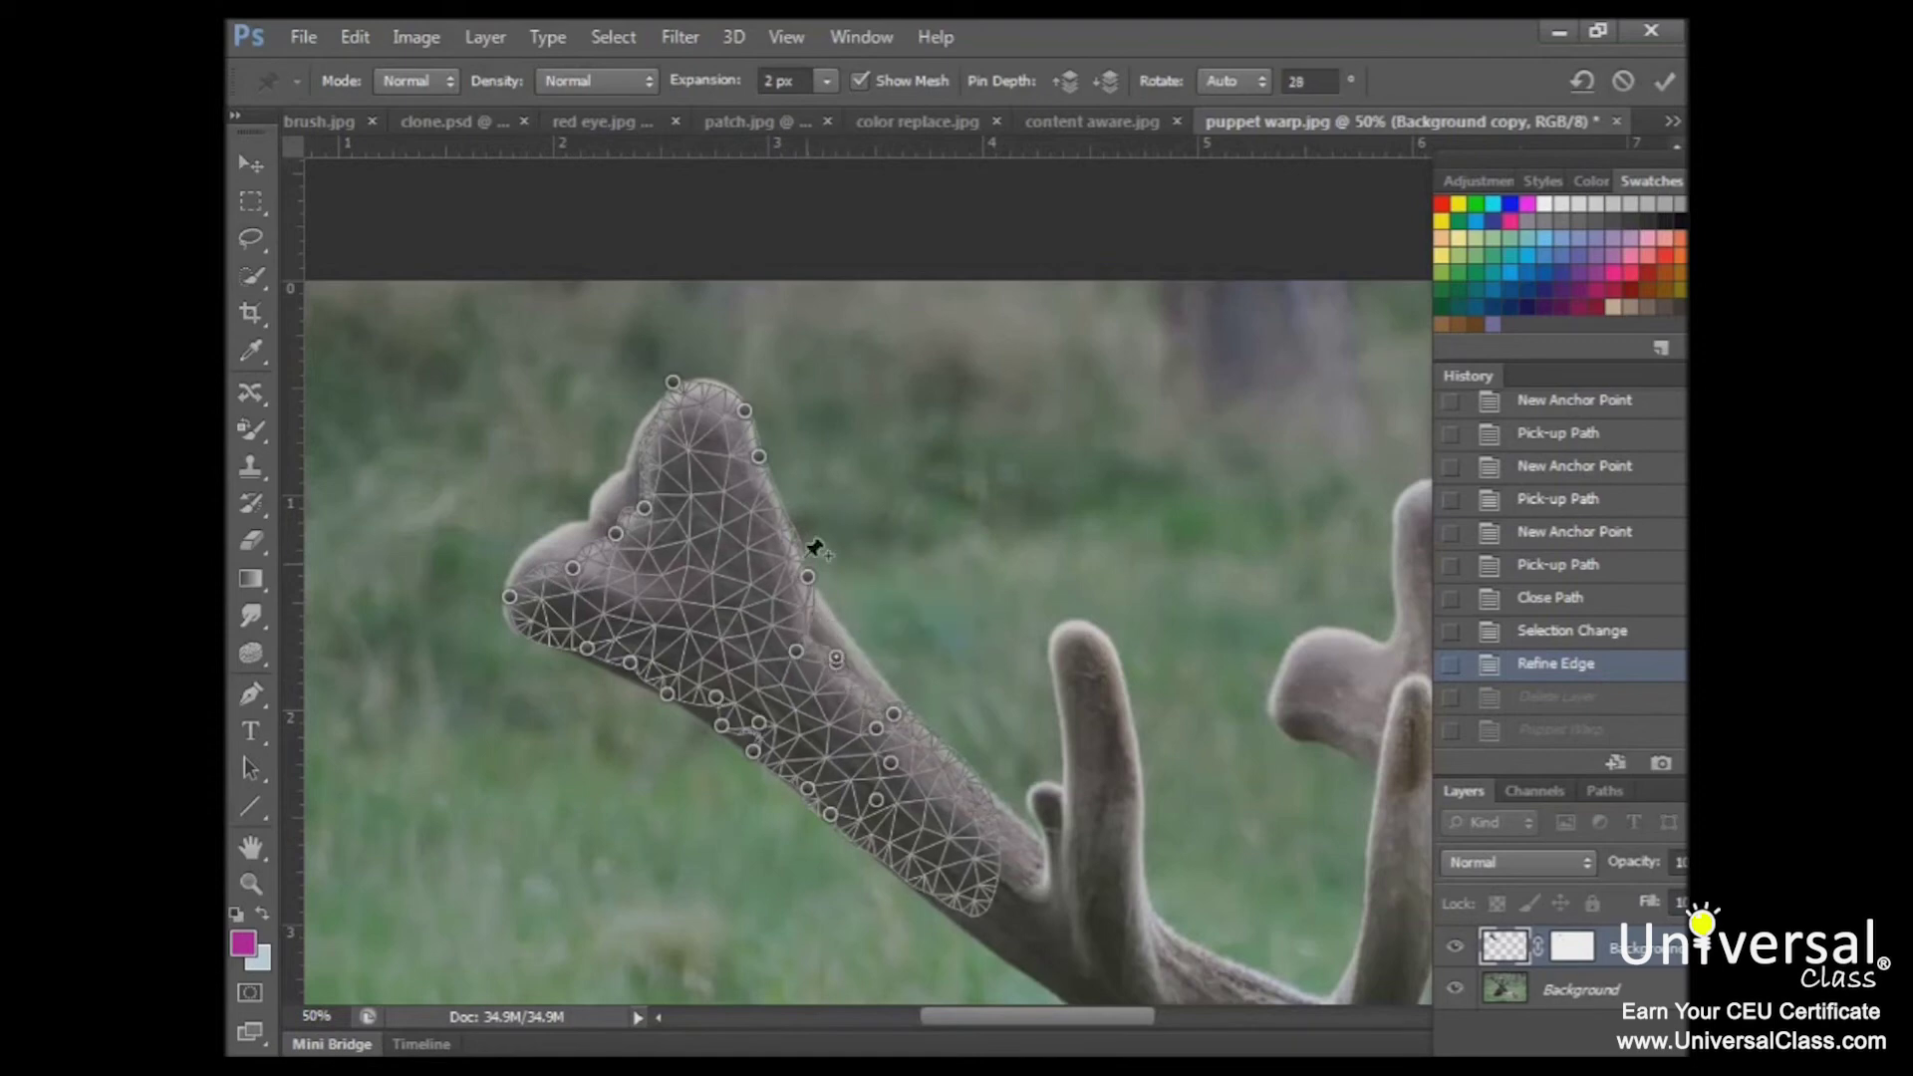
{"action": "left_click_drag", "start_coordinate": [760, 455], "coordinate": [749, 479]}
{"action": "left_click_drag", "start_coordinate": [509, 596], "coordinate": [492, 522]}
{"action": "mouse_move", "coordinate": [644, 509]}
{"action": "left_mouse_down"}
{"action": "mouse_move", "coordinate": [656, 529]}
{"action": "mouse_move", "coordinate": [617, 535]}
{"action": "left_mouse_up"}
{"action": "left_click", "coordinate": [1664, 84]}
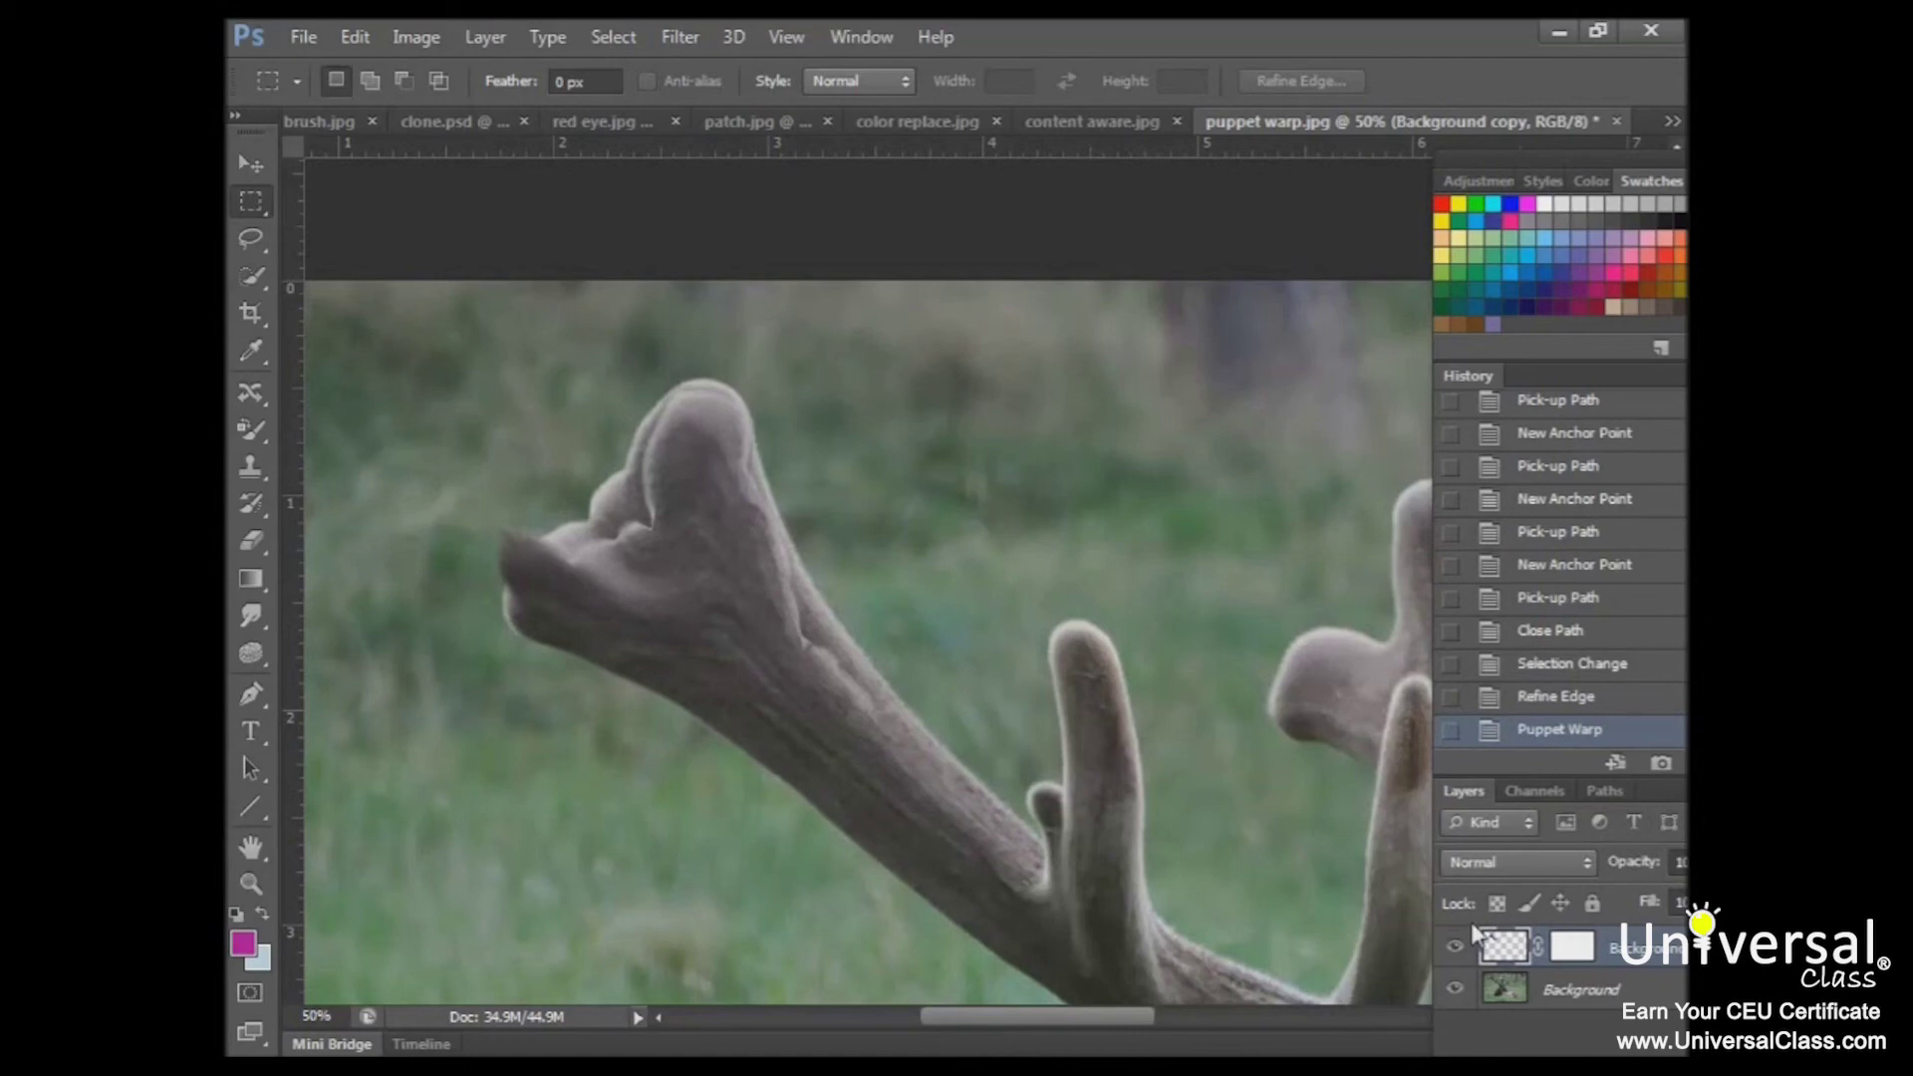
On the Background layer, outline the original antler, replace it with nearby grass using the Content-Aware Patch tool at Medium adaptation, and deselect.
{"action": "left_click", "coordinate": [1455, 990]}
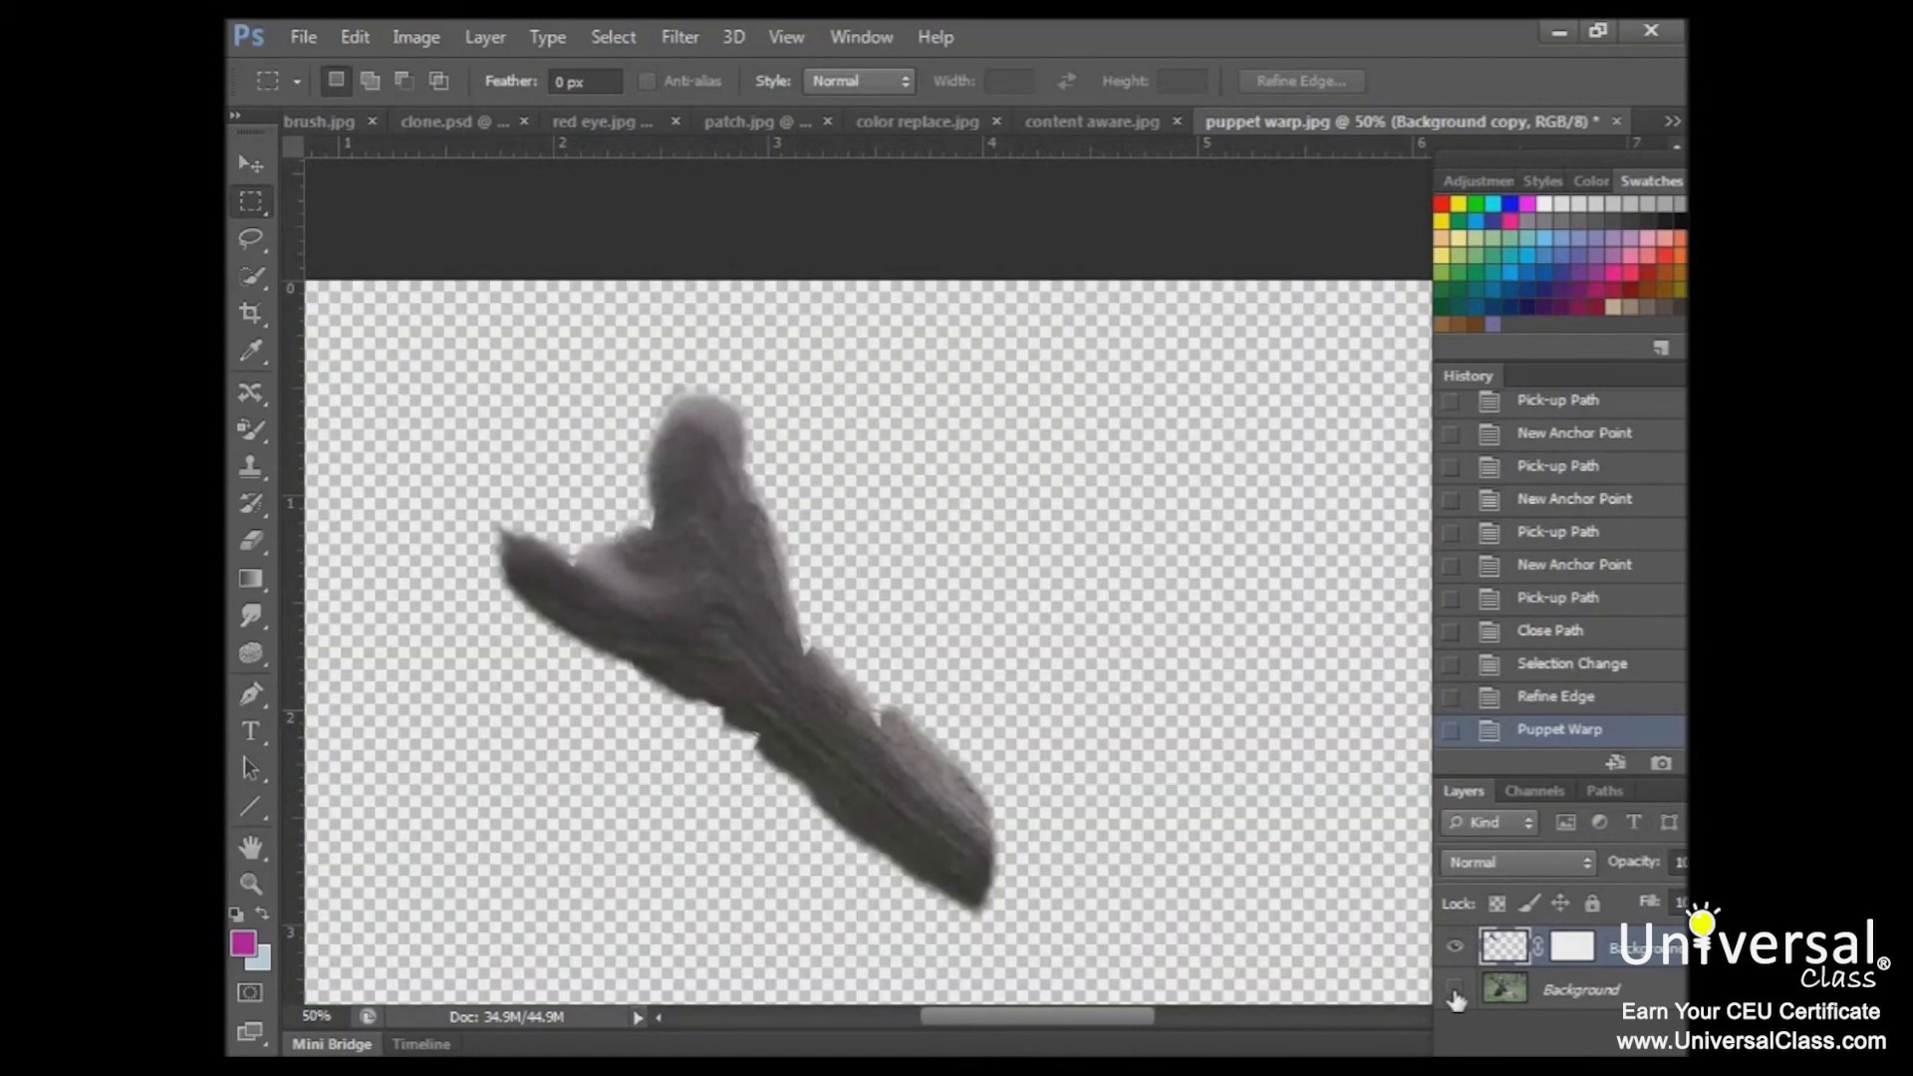
{"action": "left_click", "coordinate": [1455, 991]}
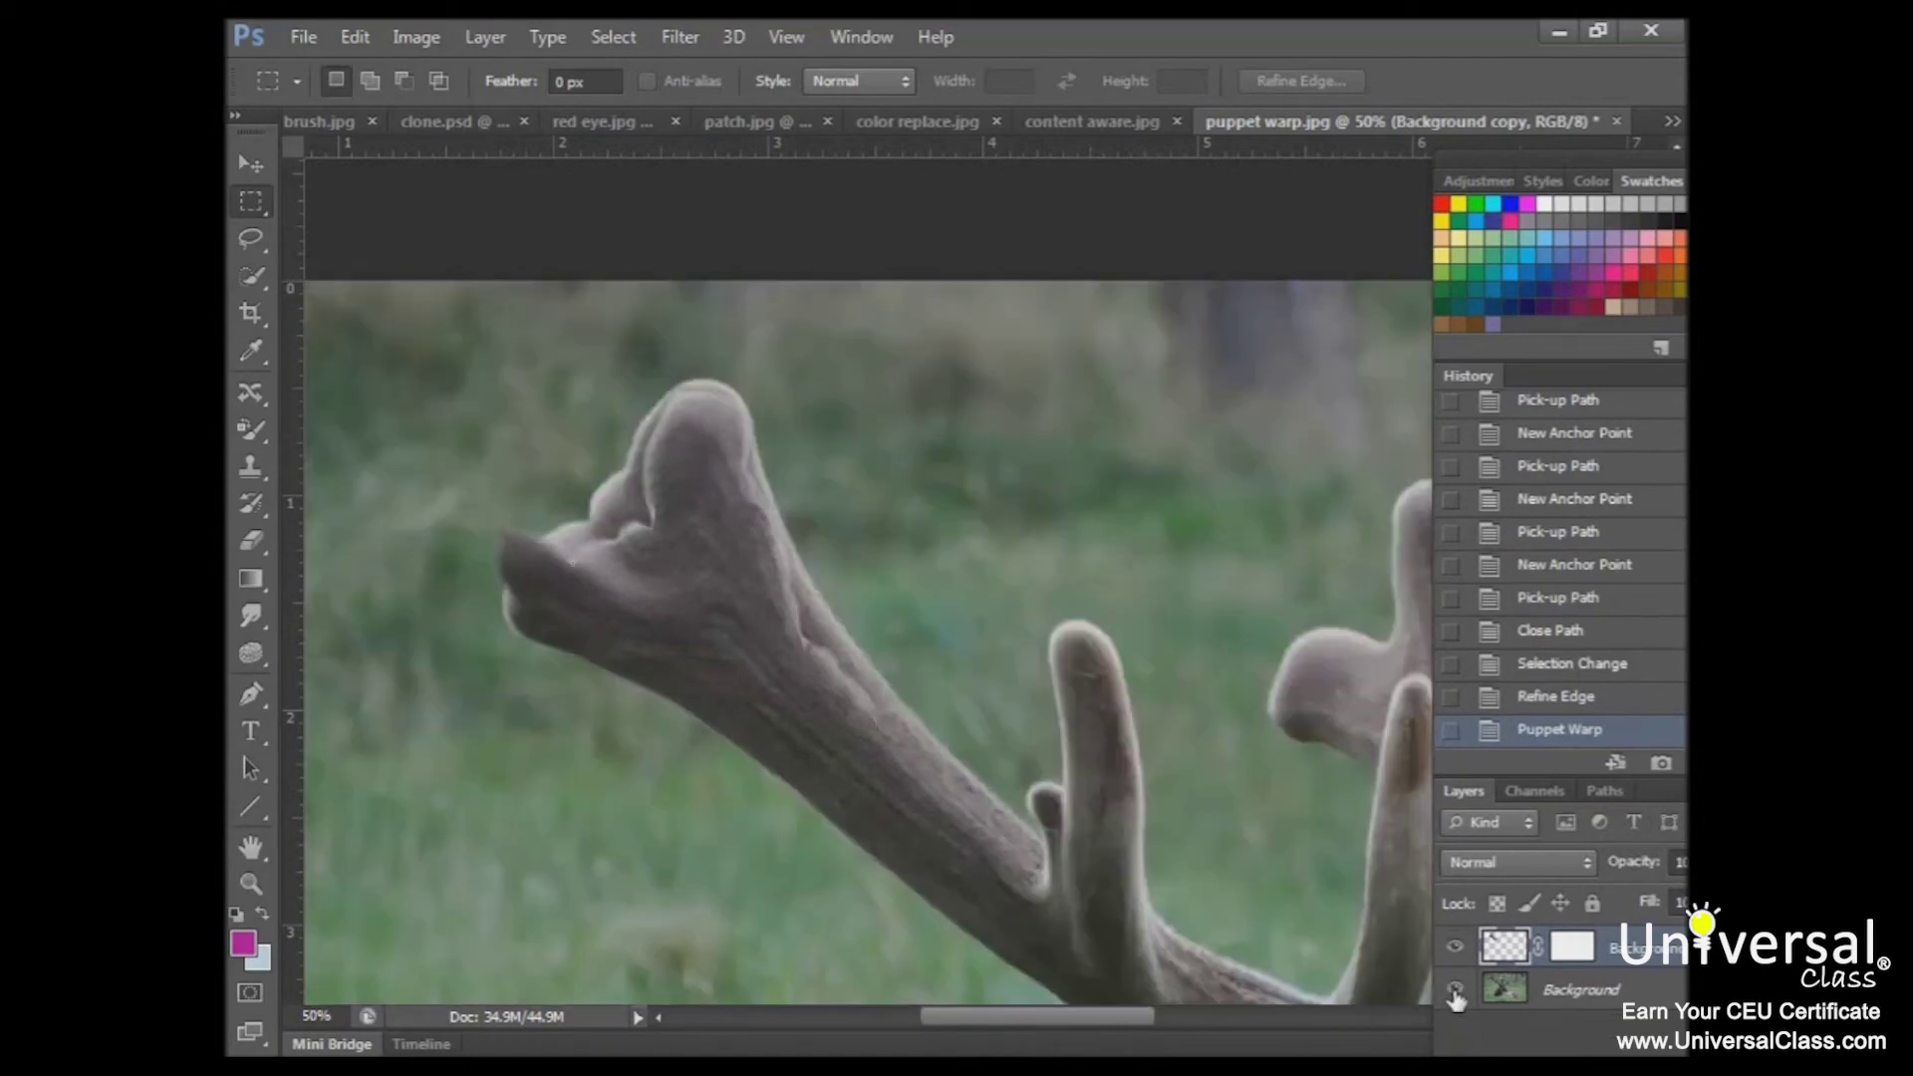
{"action": "left_click", "coordinate": [1534, 996]}
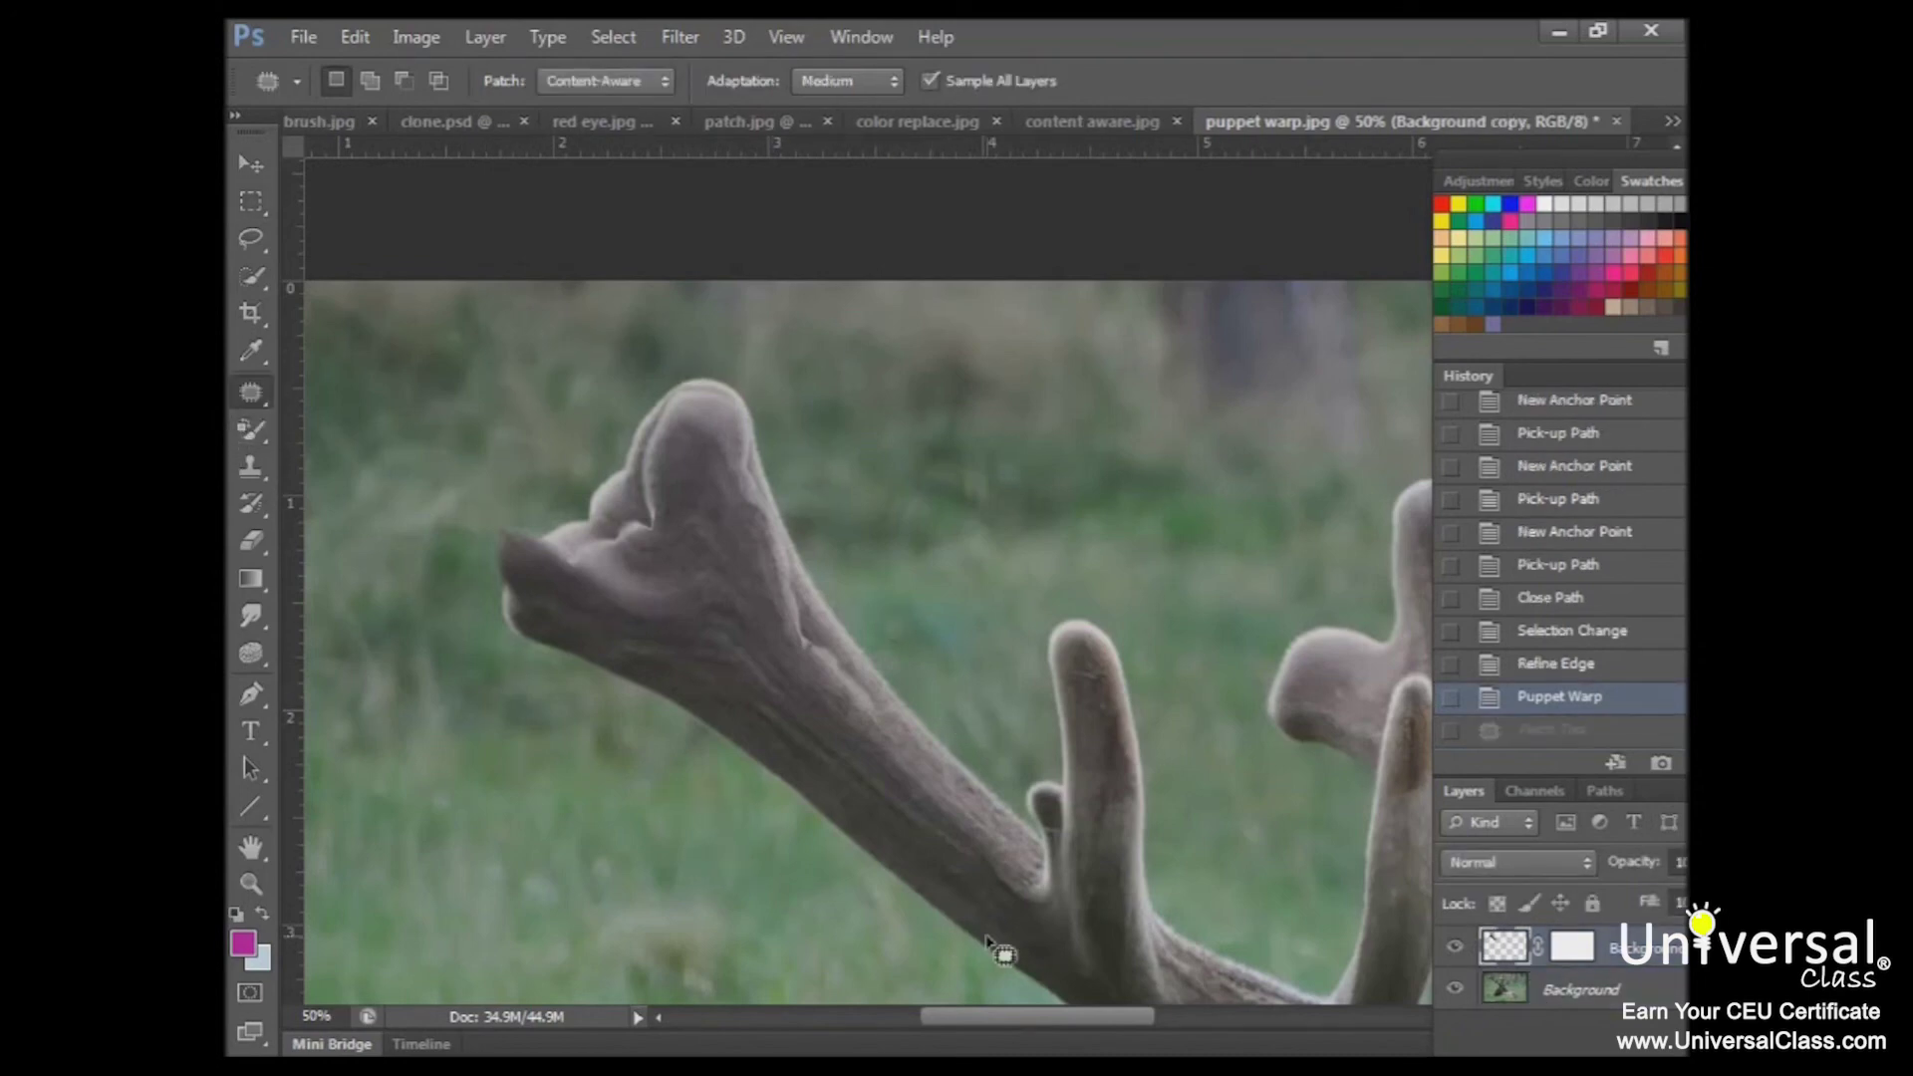
{"action": "left_click", "coordinate": [1592, 1009]}
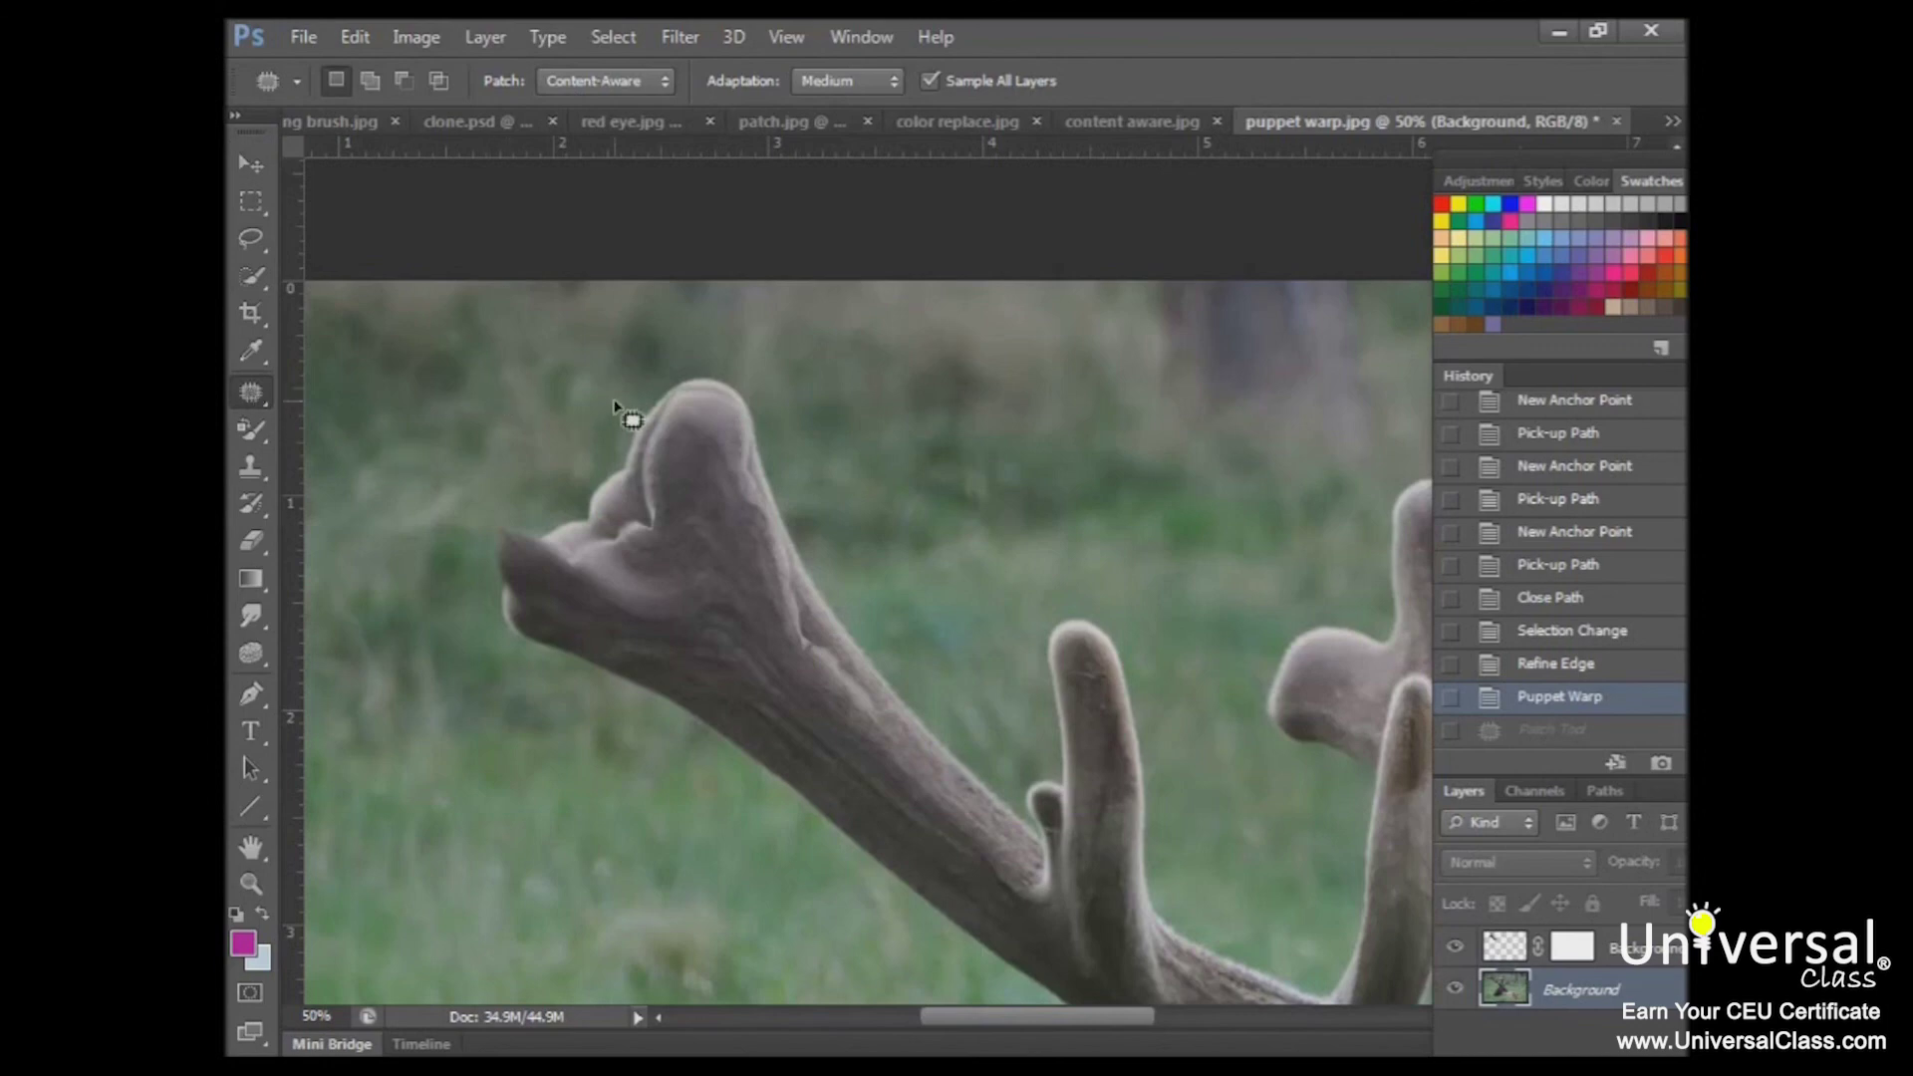
{"action": "mouse_move", "coordinate": [615, 404]}
{"action": "left_mouse_down"}
{"action": "mouse_move", "coordinate": [542, 428]}
{"action": "mouse_move", "coordinate": [462, 504]}
{"action": "mouse_move", "coordinate": [440, 613]}
{"action": "mouse_move", "coordinate": [560, 787]}
{"action": "mouse_move", "coordinate": [783, 916]}
{"action": "mouse_move", "coordinate": [933, 943]}
{"action": "mouse_move", "coordinate": [1001, 880]}
{"action": "mouse_move", "coordinate": [984, 631]}
{"action": "mouse_move", "coordinate": [843, 444]}
{"action": "mouse_move", "coordinate": [742, 367]}
{"action": "mouse_move", "coordinate": [676, 354]}
{"action": "mouse_move", "coordinate": [558, 422]}
{"action": "left_mouse_up"}
{"action": "left_click_drag", "start_coordinate": [787, 598], "coordinate": [536, 480]}
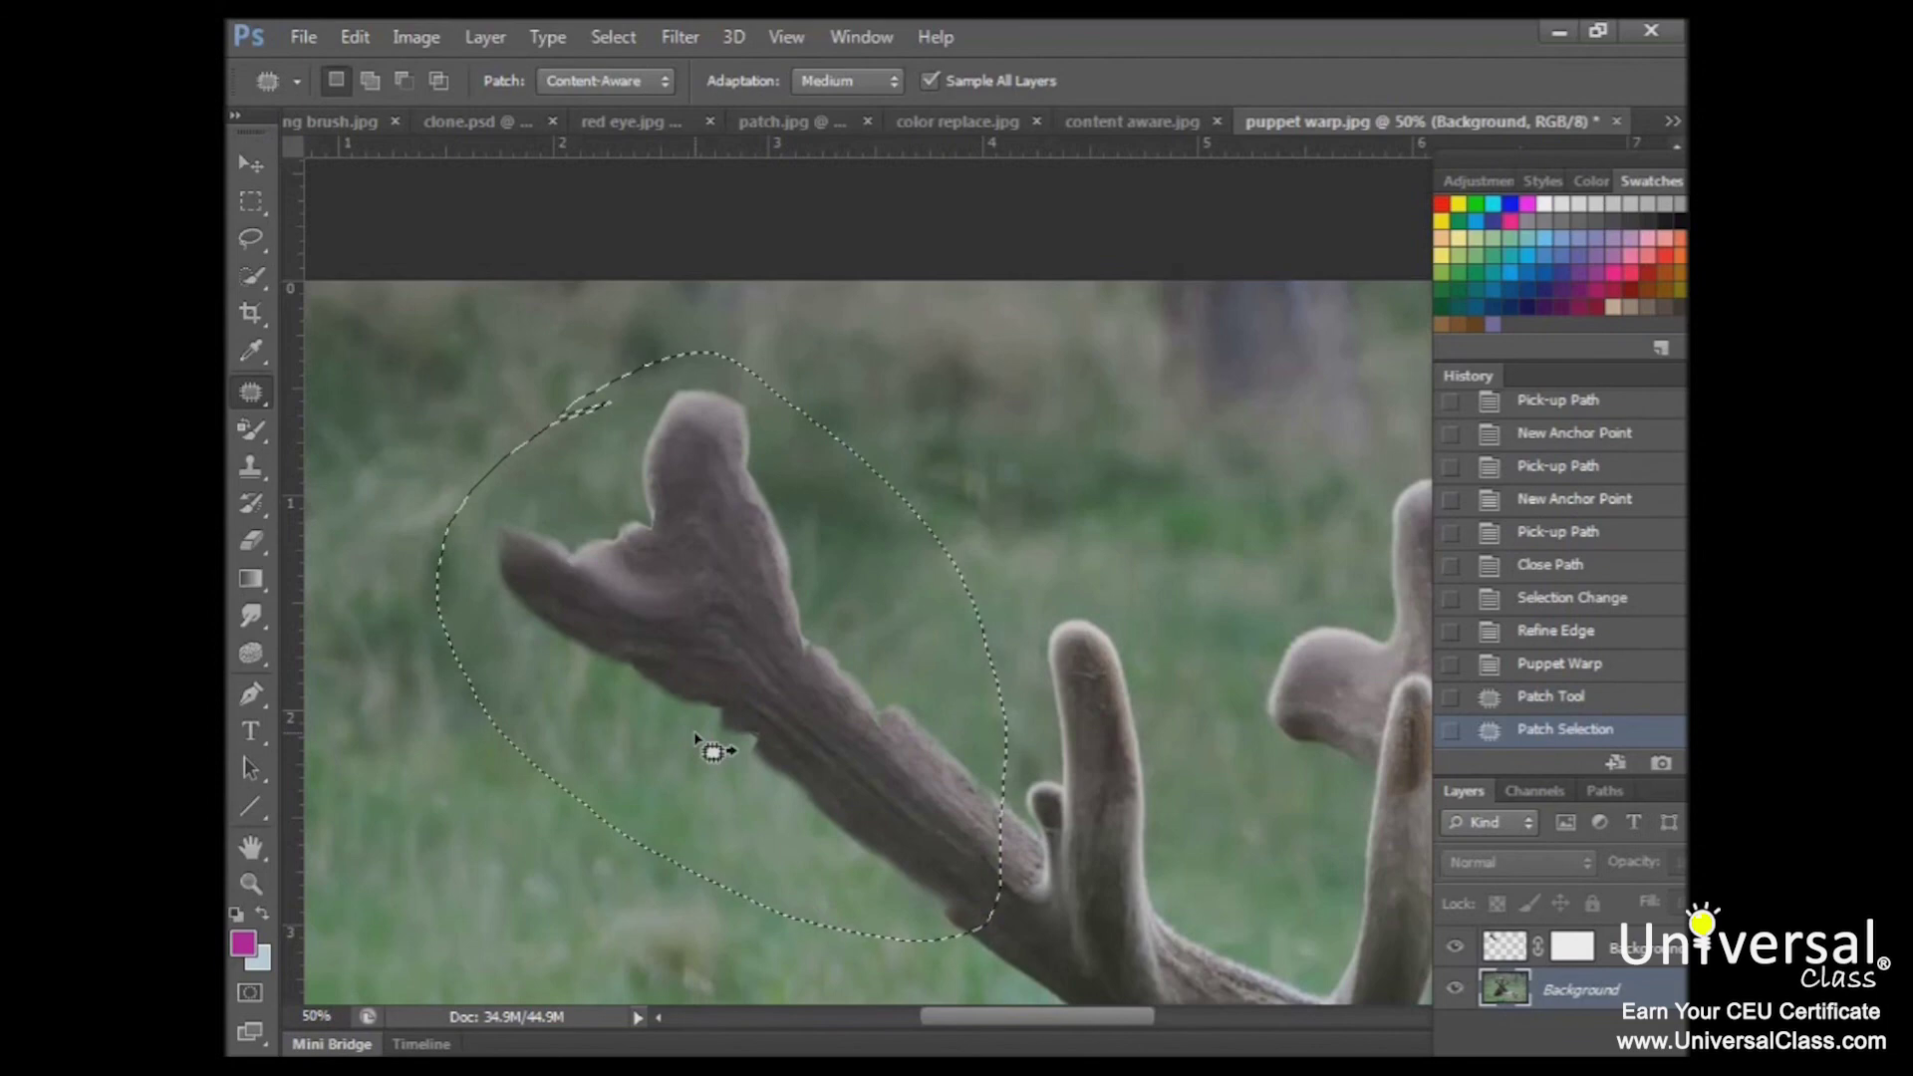
{"action": "left_click", "coordinate": [612, 37]}
{"action": "left_click", "coordinate": [641, 96]}
{"action": "scroll", "coordinate": [989, 697], "scroll_direction": "down", "scroll_amount": 6}
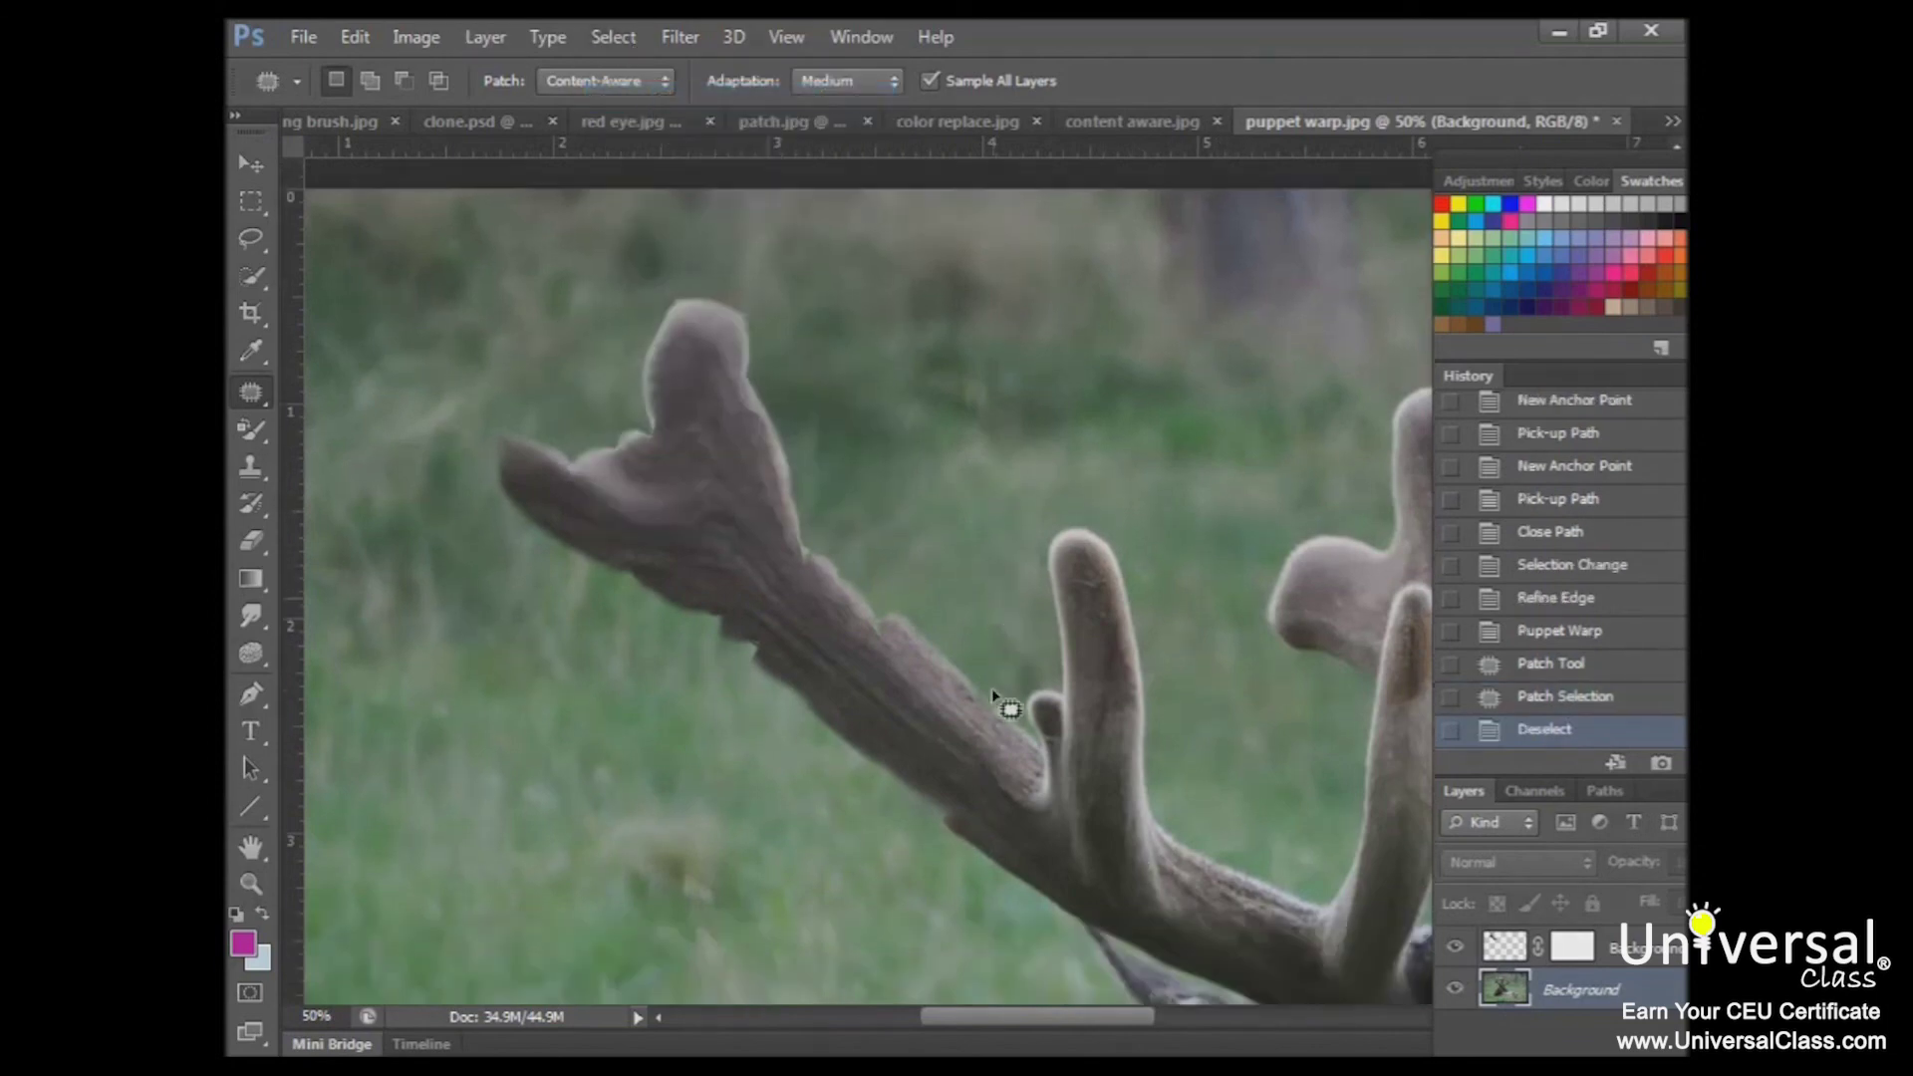
{"action": "scroll", "coordinate": [987, 703], "scroll_direction": "up", "scroll_amount": 5}
{"action": "scroll", "coordinate": [986, 722], "scroll_direction": "down", "scroll_amount": 9}
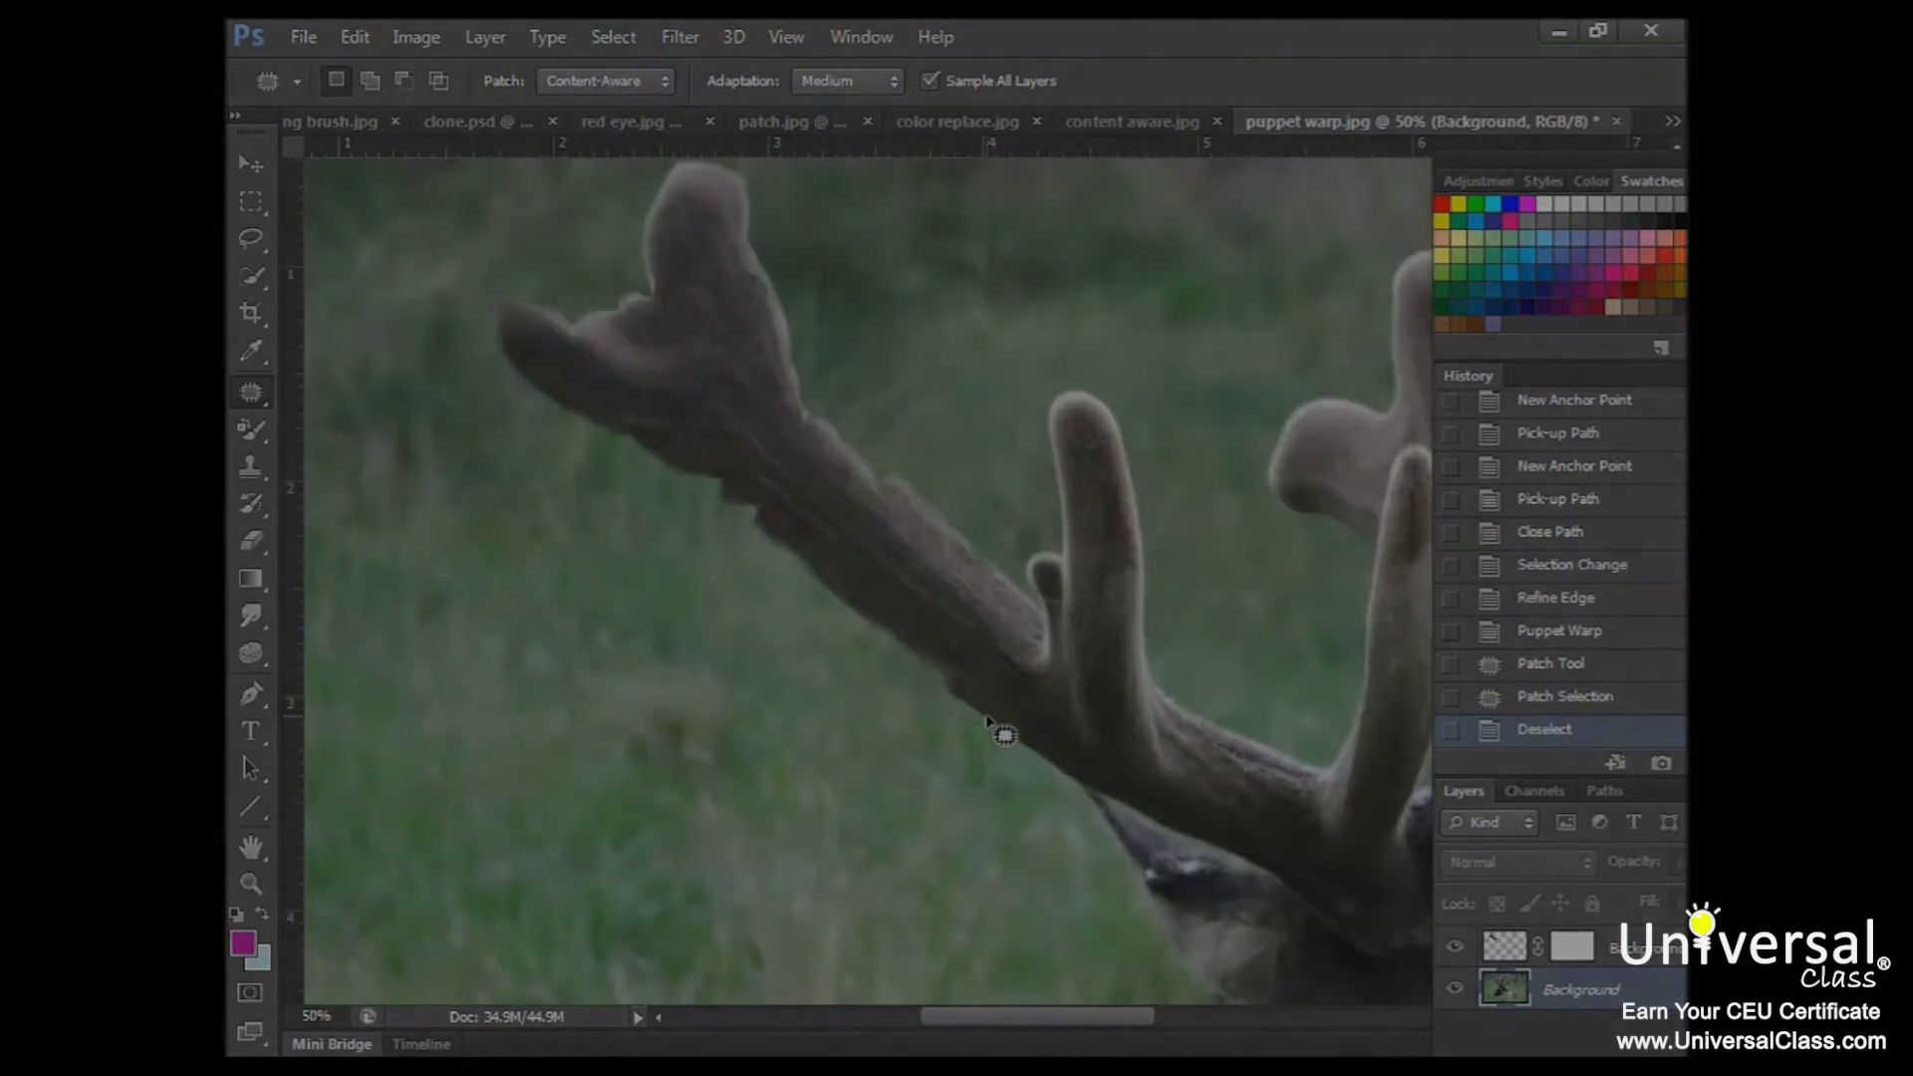